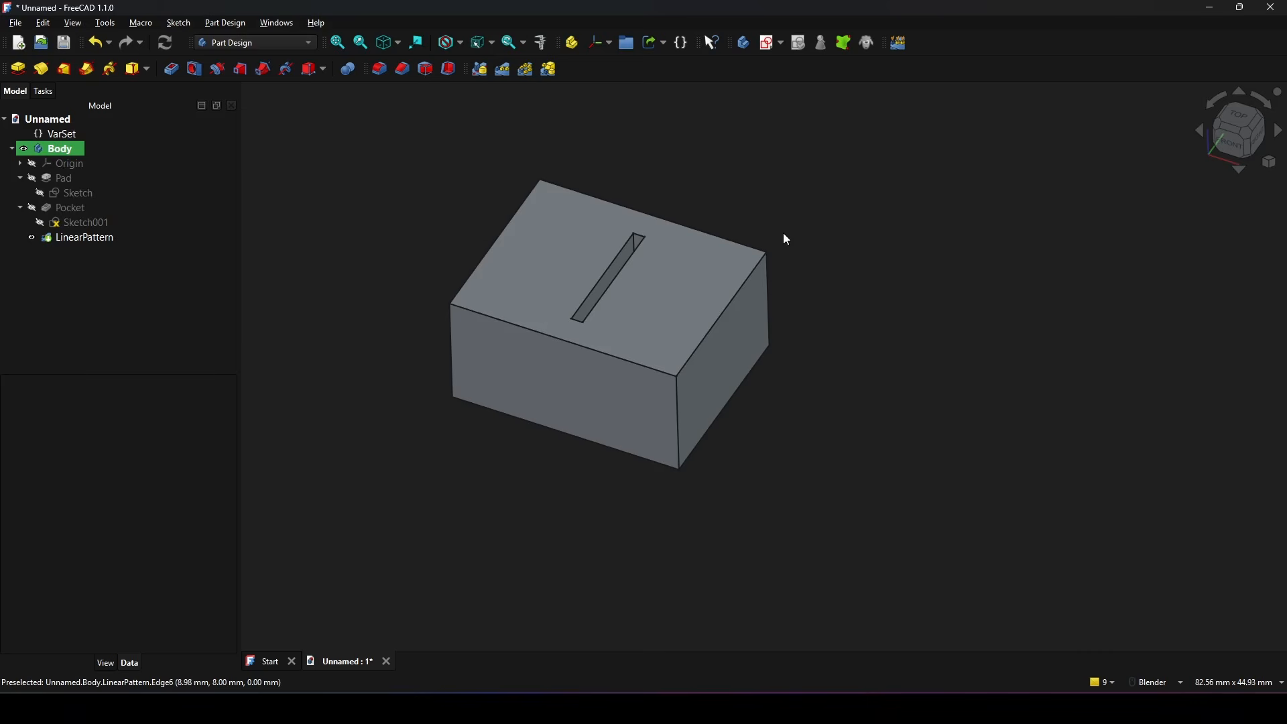
# Step: Set the Tol property of the existing VarSet to 0.2
pyautogui.click(76, 134)
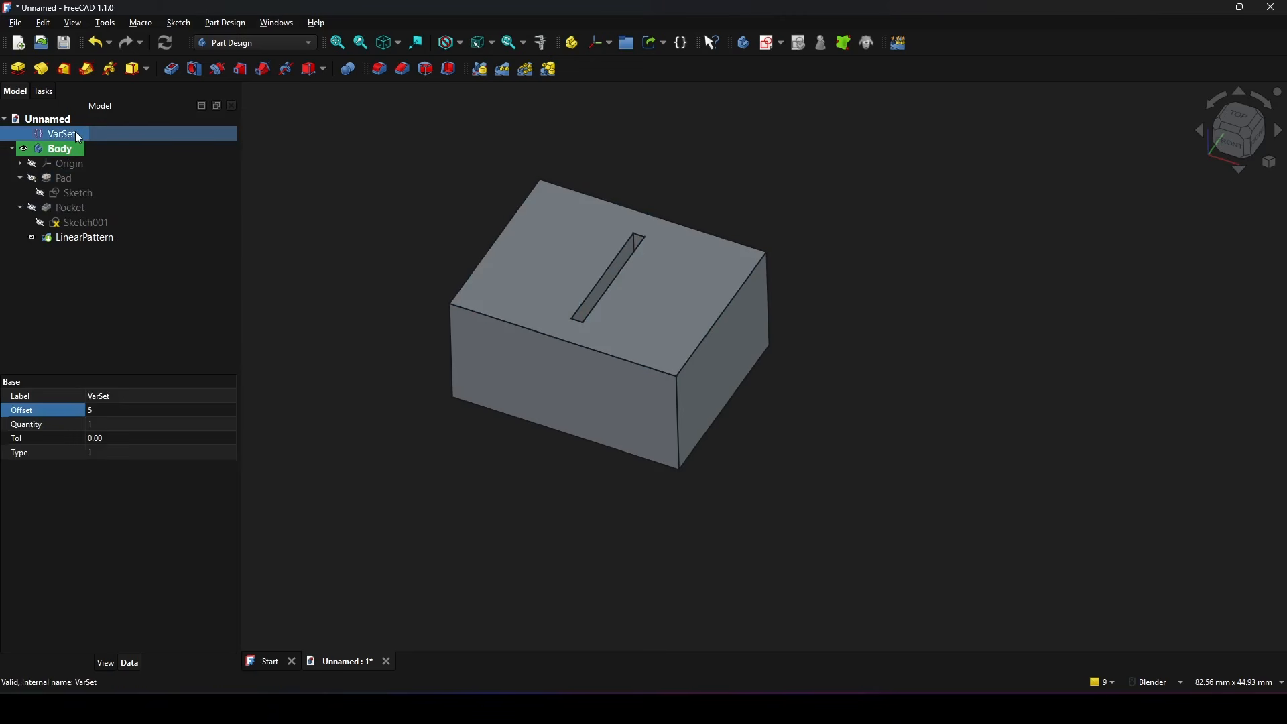
pyautogui.scroll(1, 909, 255)
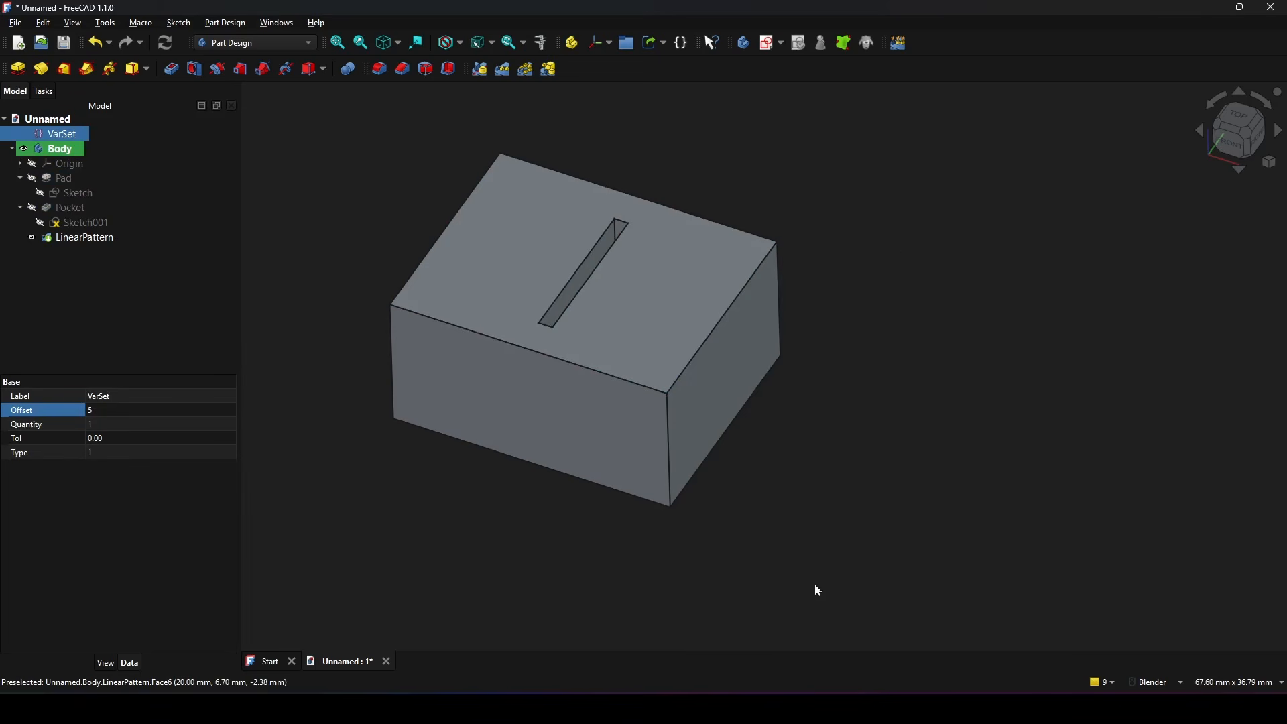
pyautogui.click(47, 440)
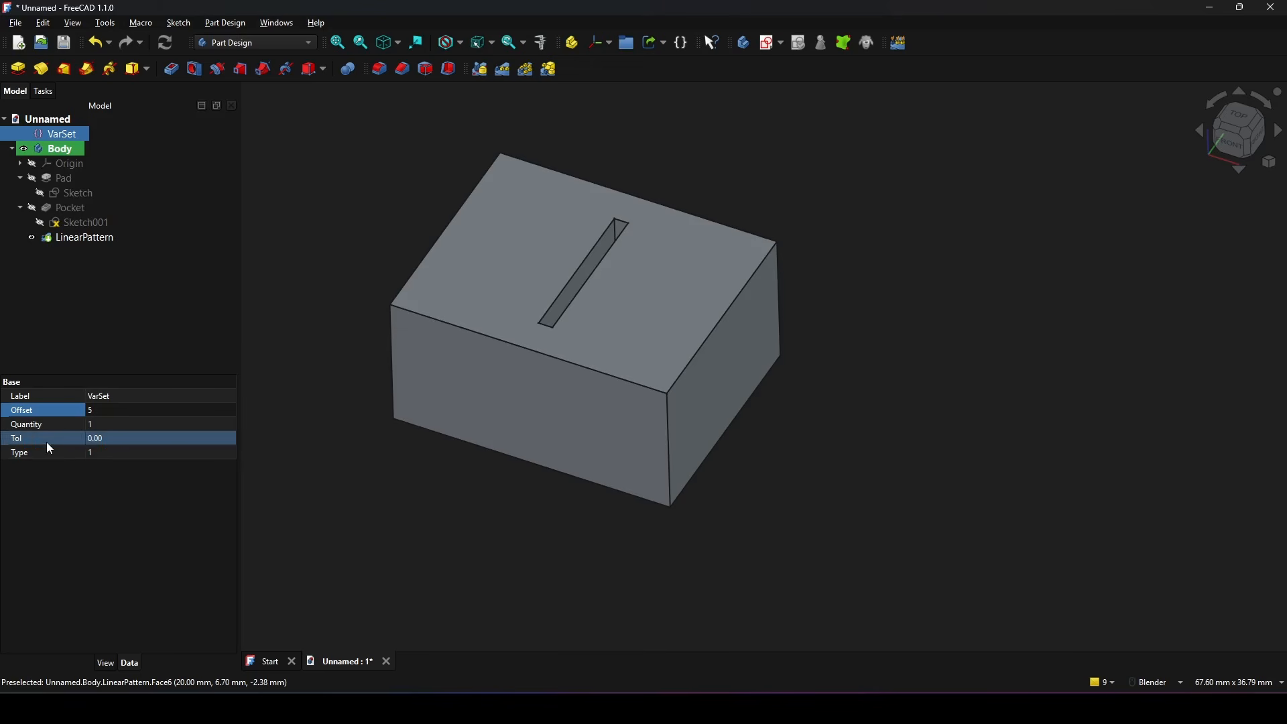
pyautogui.click(124, 439)
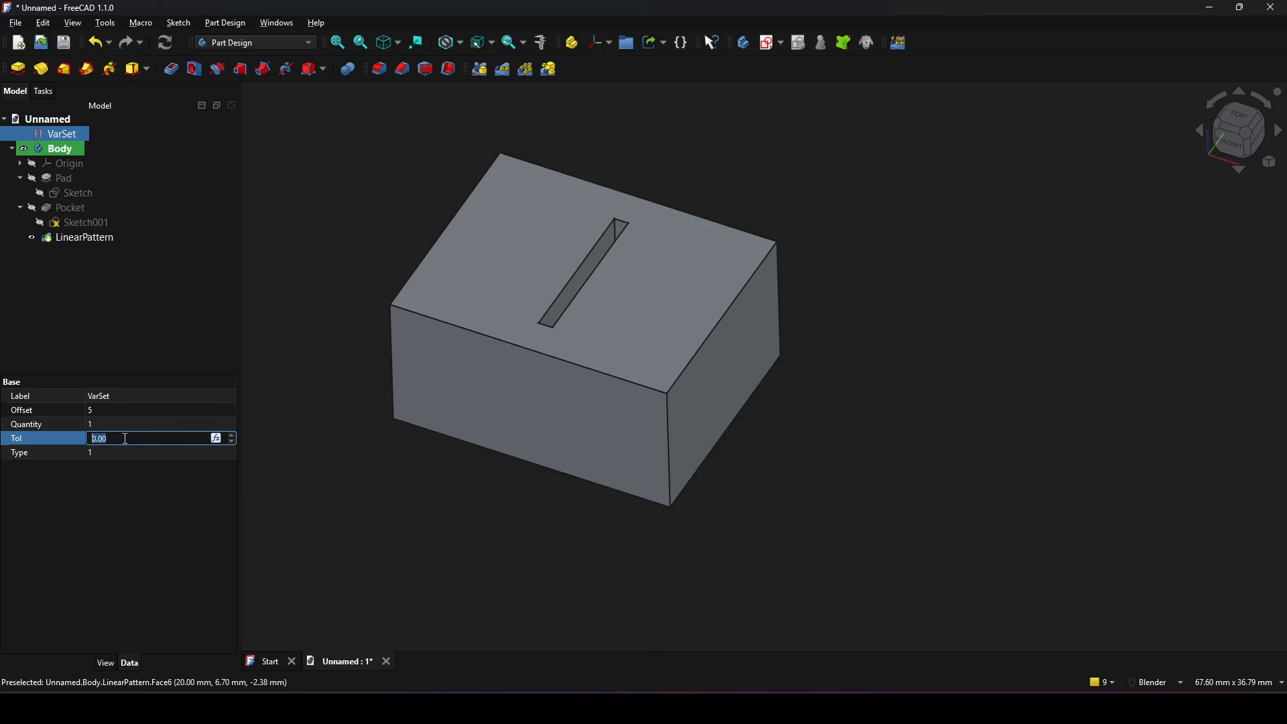
pyautogui.write('0.2')
pyautogui.click(45, 436)
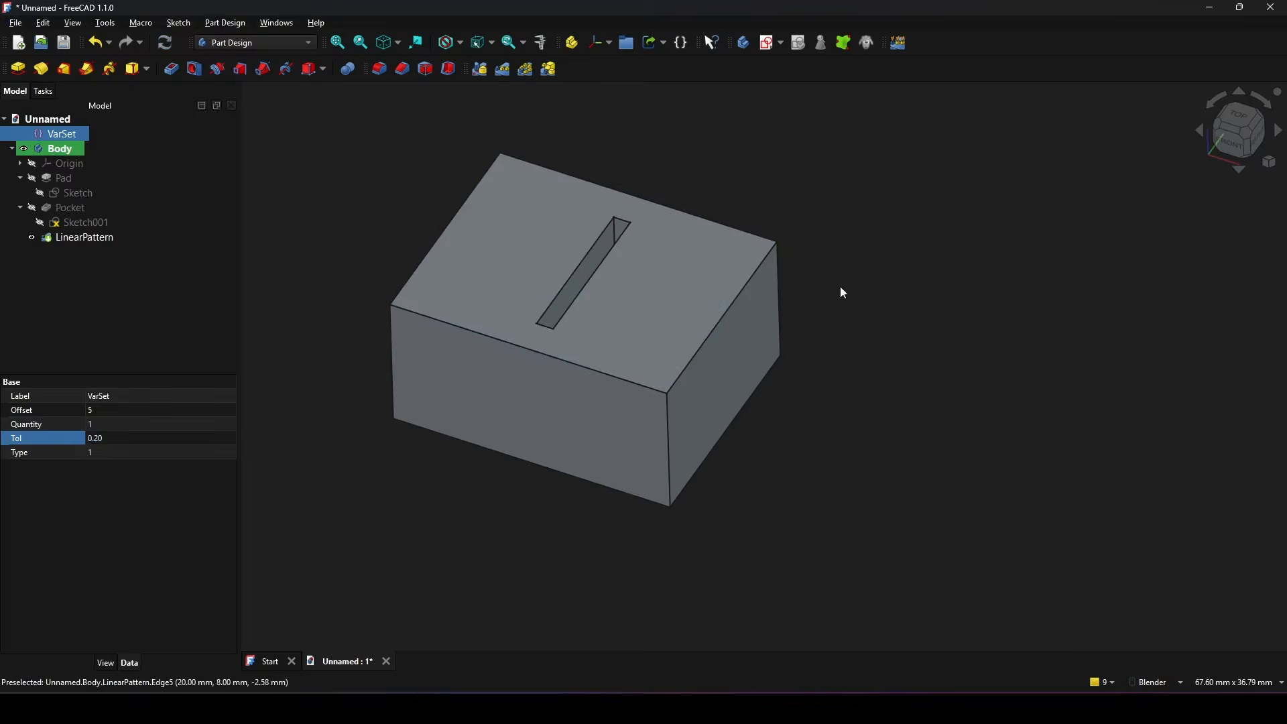
# Step: Change the VarSet's Type property to 0 so the block switches to its other slot variant
pyautogui.scroll(3, 626, 272)
pyautogui.keyDown('shift'); pyautogui.moveTo(657, 318); pyautogui.dragTo(691, 357, button='middle'); pyautogui.keyUp('shift')
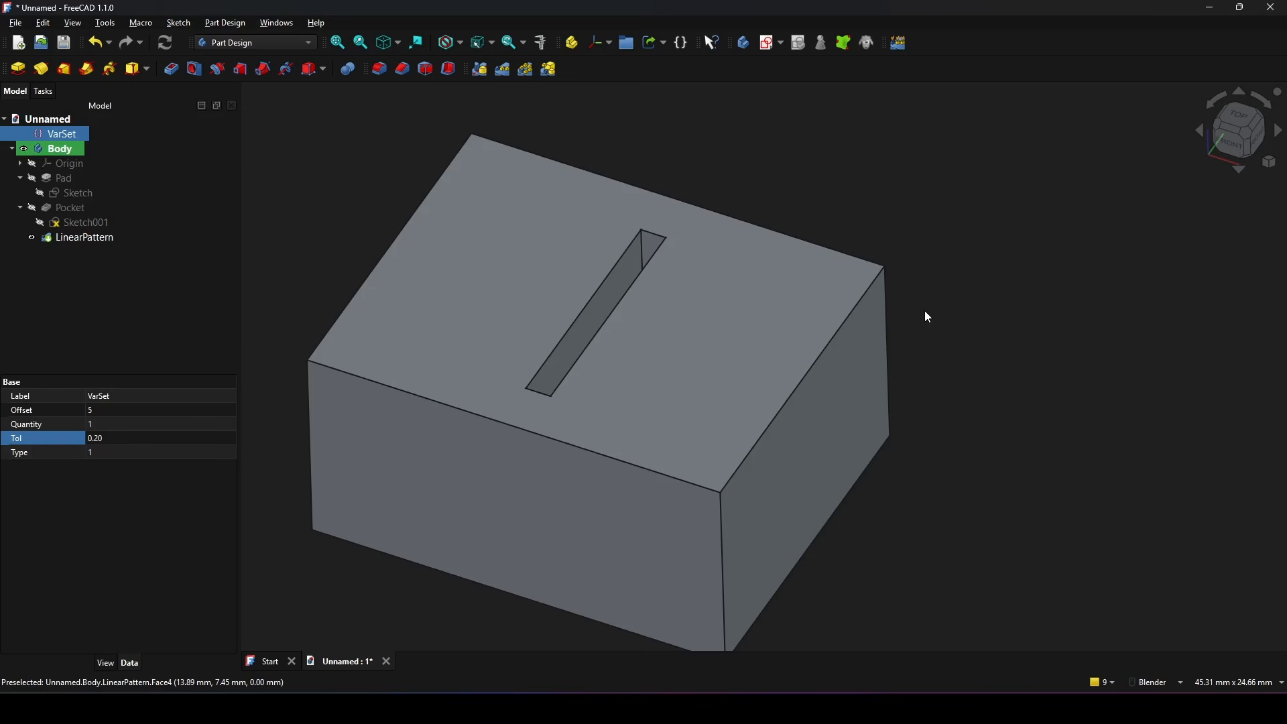
pyautogui.click(111, 454)
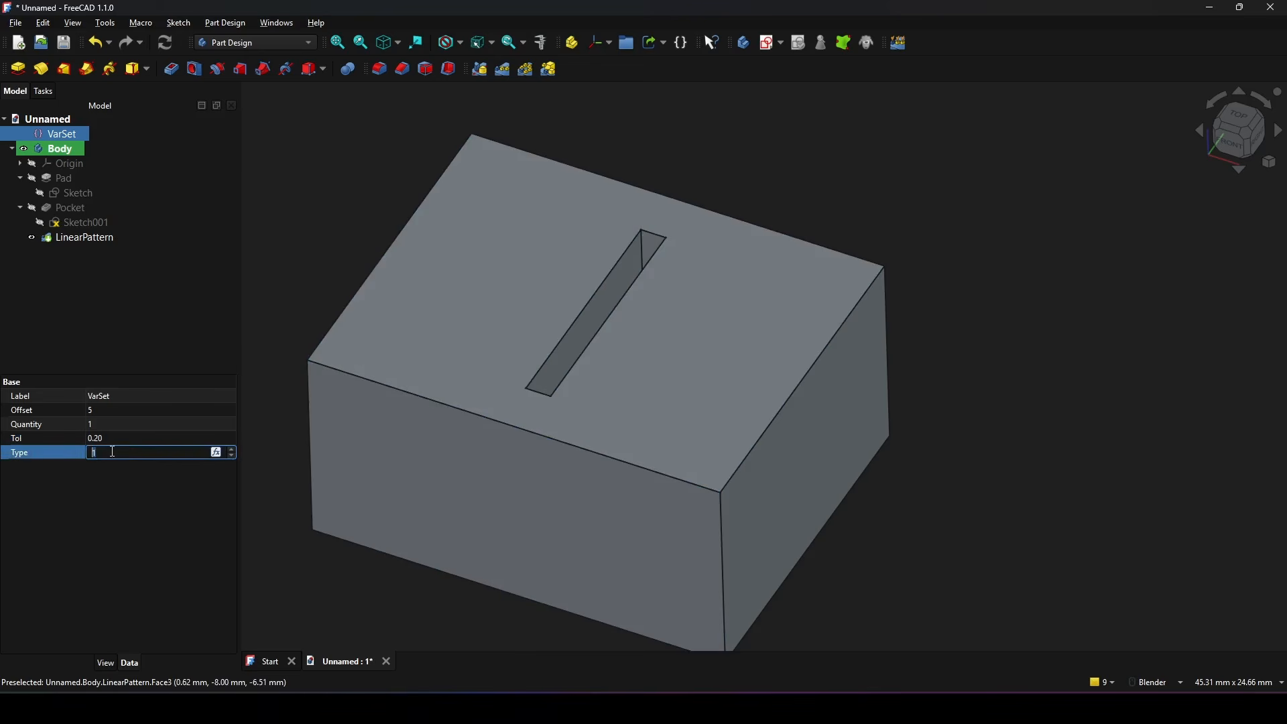
pyautogui.write('0')
pyautogui.click(125, 503)
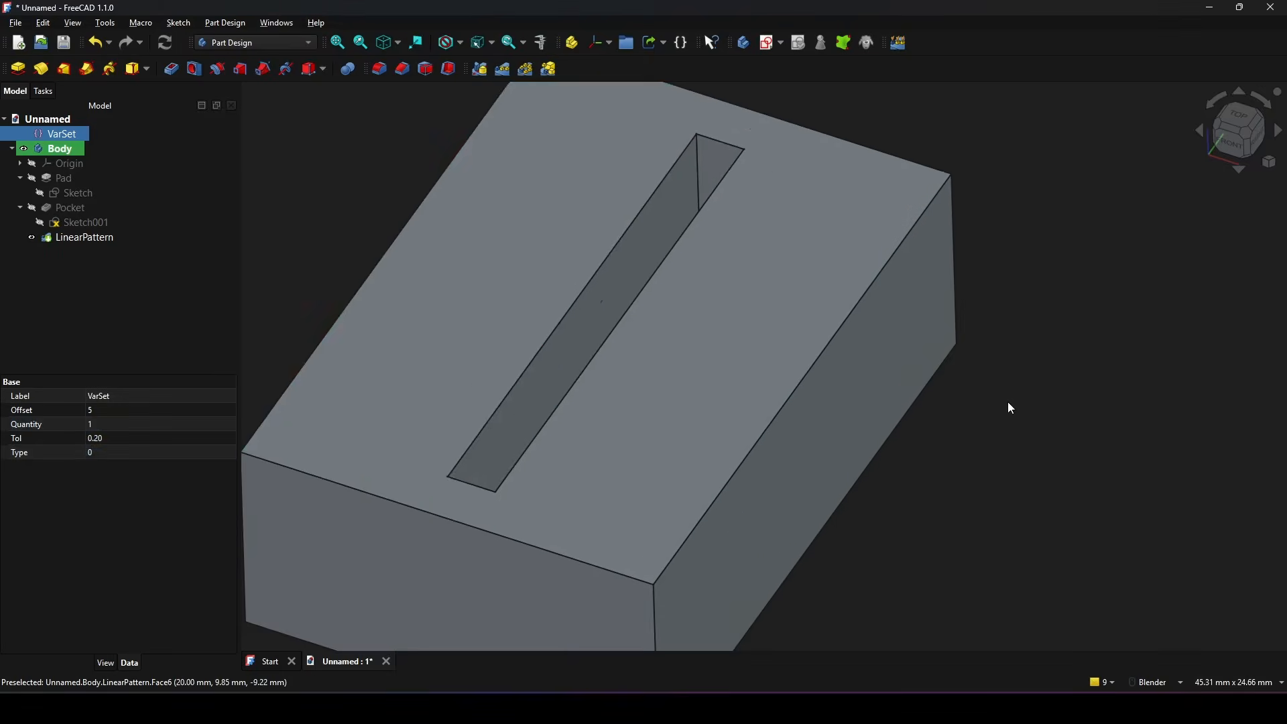
# Step: Set the VarSet's Offset property to 10 to enlarge the block around the slot
pyautogui.scroll(-3, 949, 406)
pyautogui.scroll(2, 891, 400)
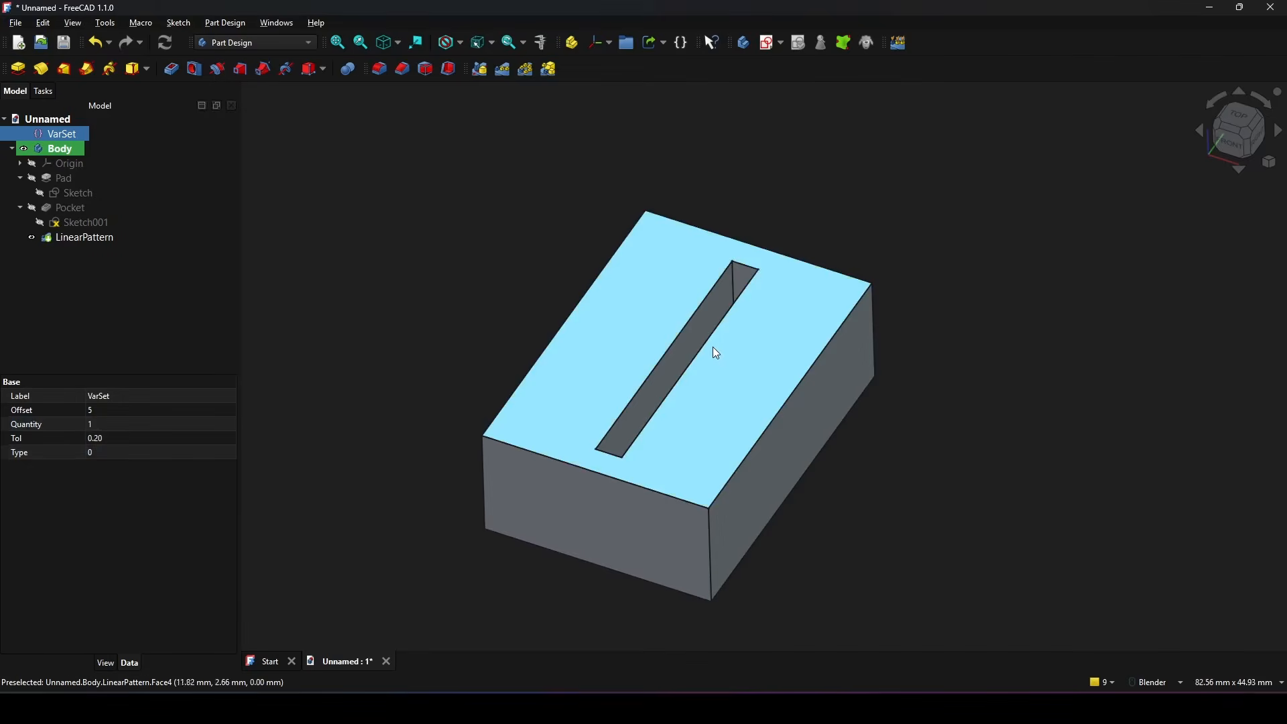
pyautogui.scroll(1, 717, 350)
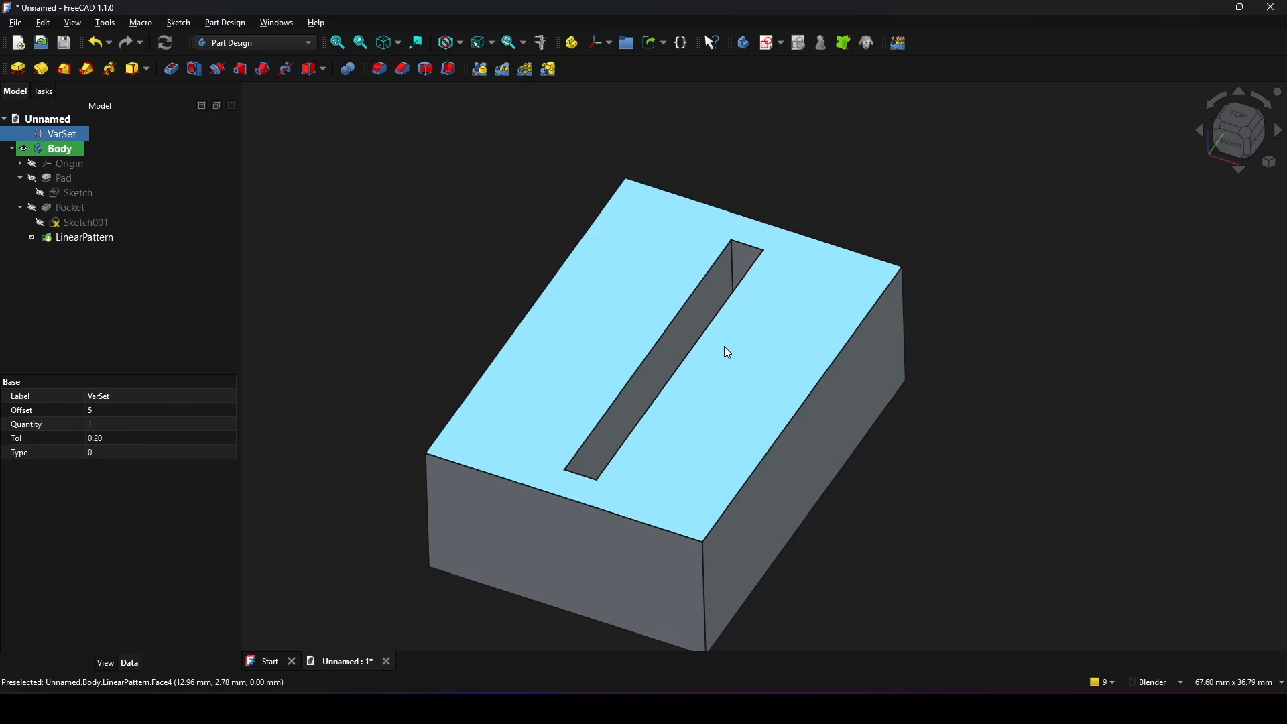
pyautogui.scroll(-1, 882, 404)
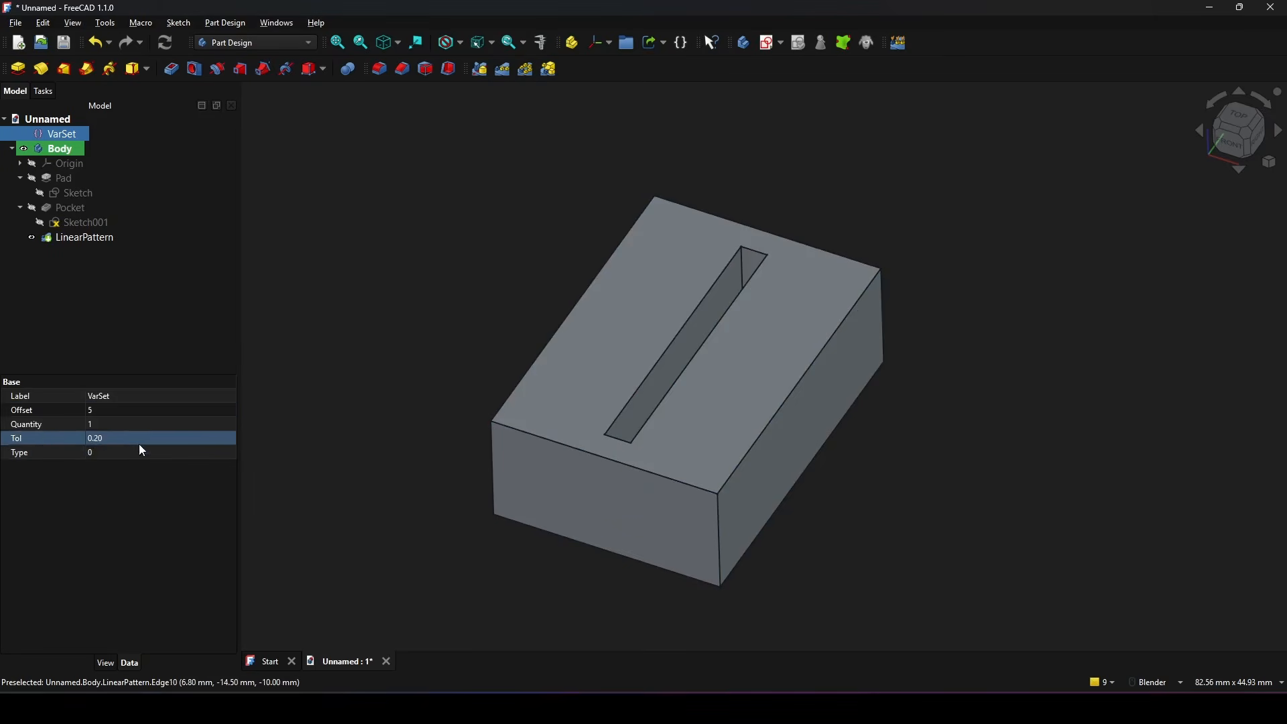
pyautogui.click(120, 411)
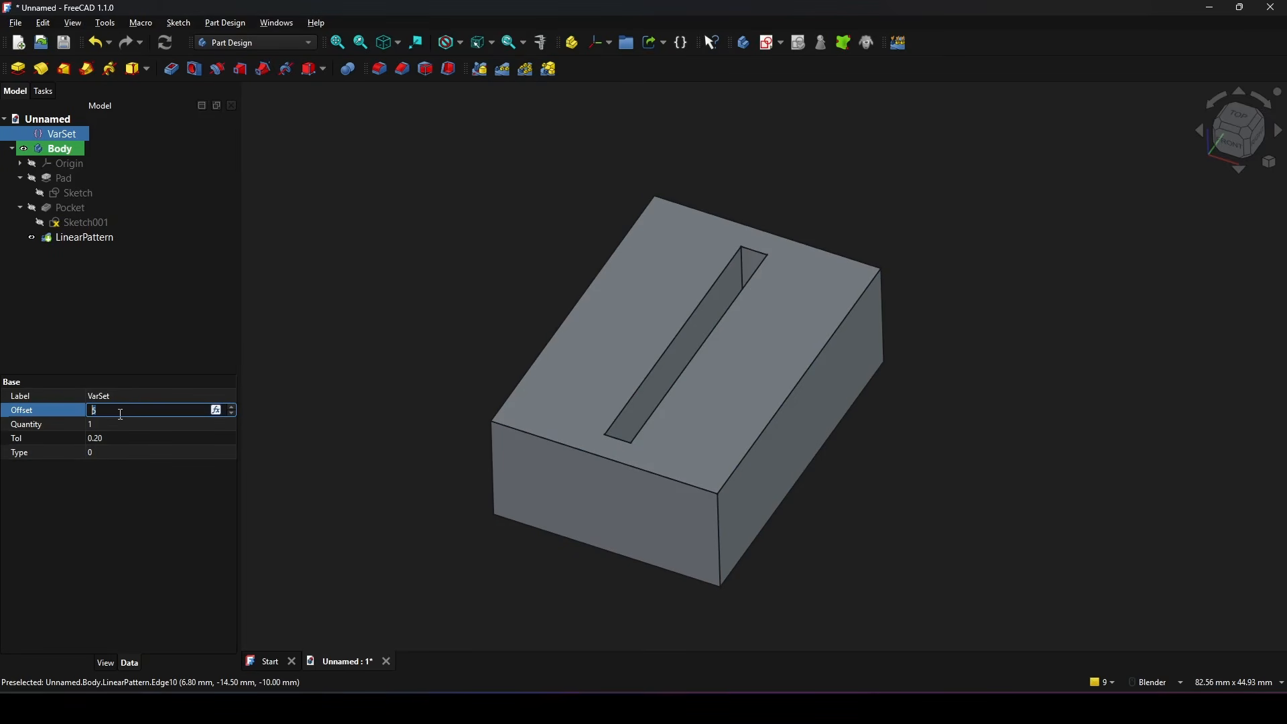
pyautogui.write('10')
pyautogui.press('Return')
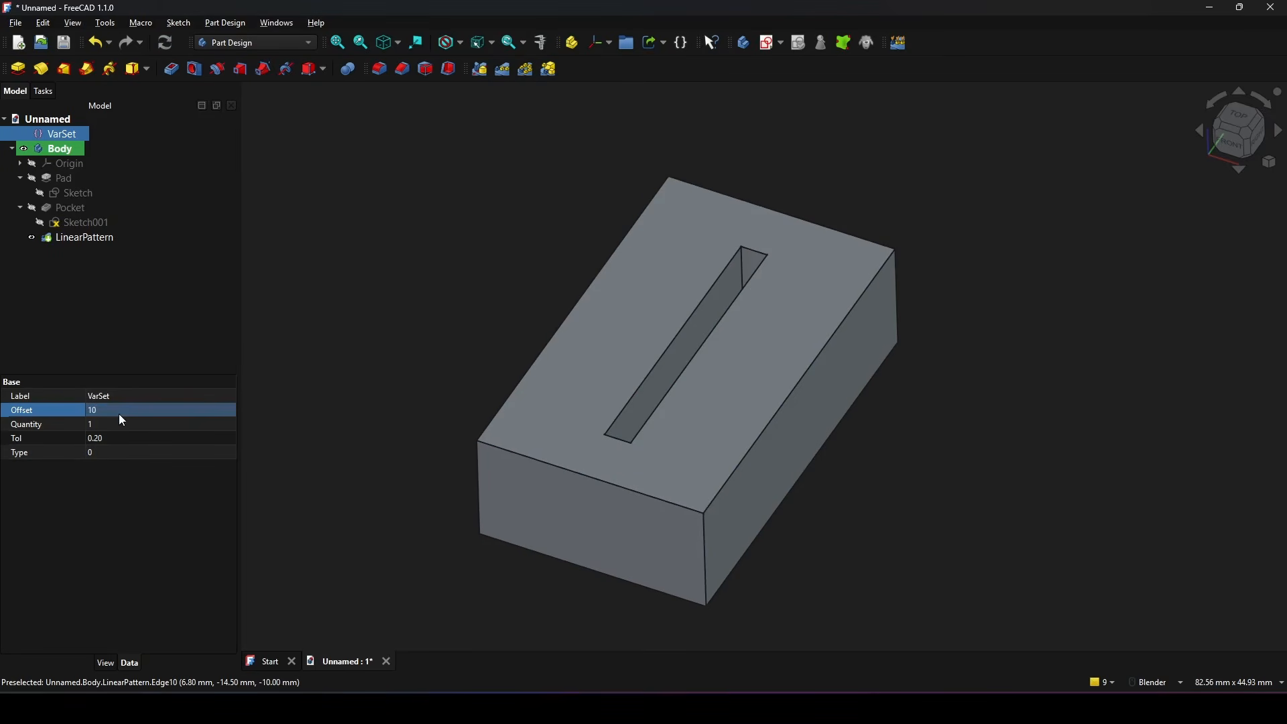
# Step: Set the VarSet's Quantity property to 10 to repeat the slot along the block
pyautogui.scroll(-3, 872, 431)
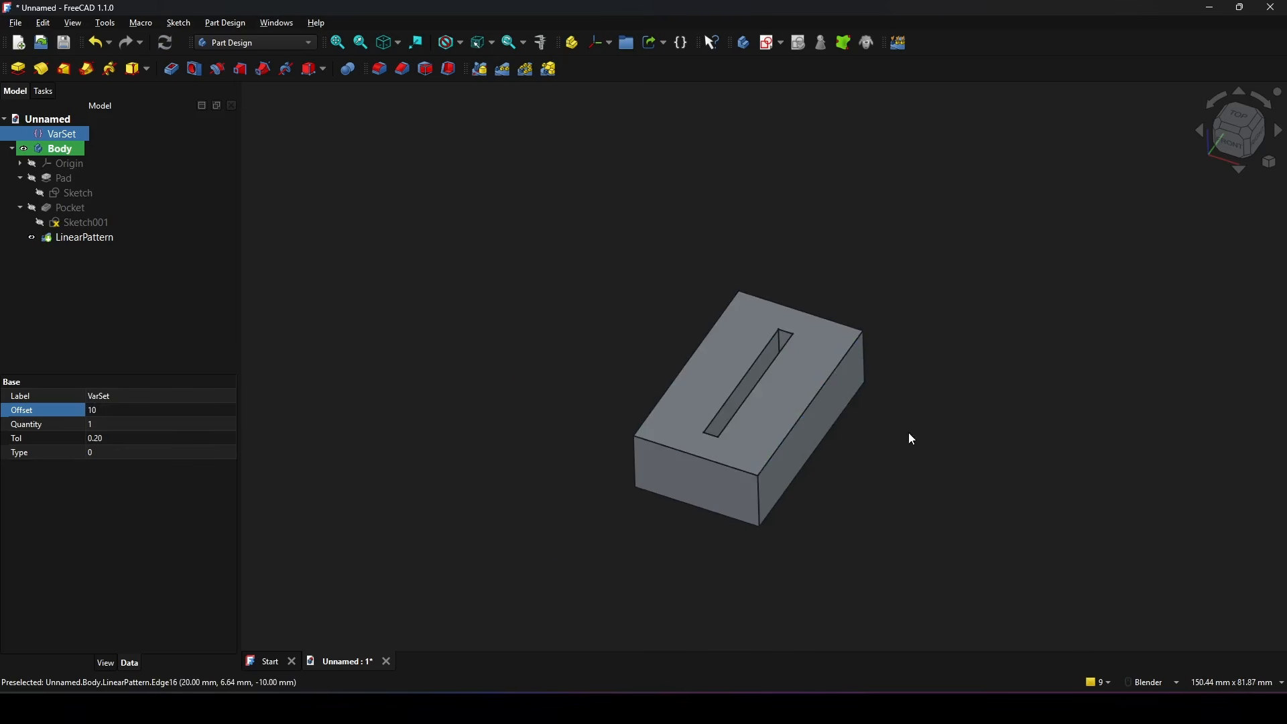
pyautogui.keyDown('shift'); pyautogui.moveTo(913, 439); pyautogui.dragTo(851, 420, button='middle'); pyautogui.keyUp('shift')
pyautogui.scroll(3, 831, 412)
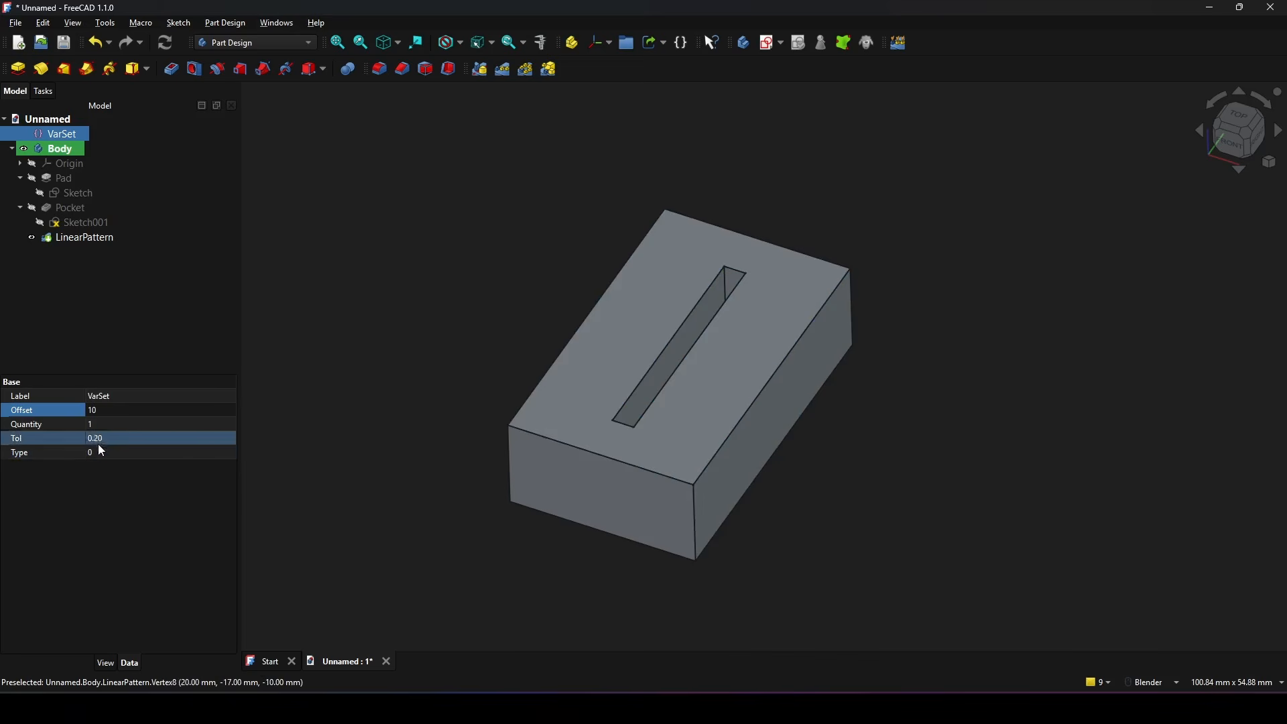
pyautogui.click(102, 424)
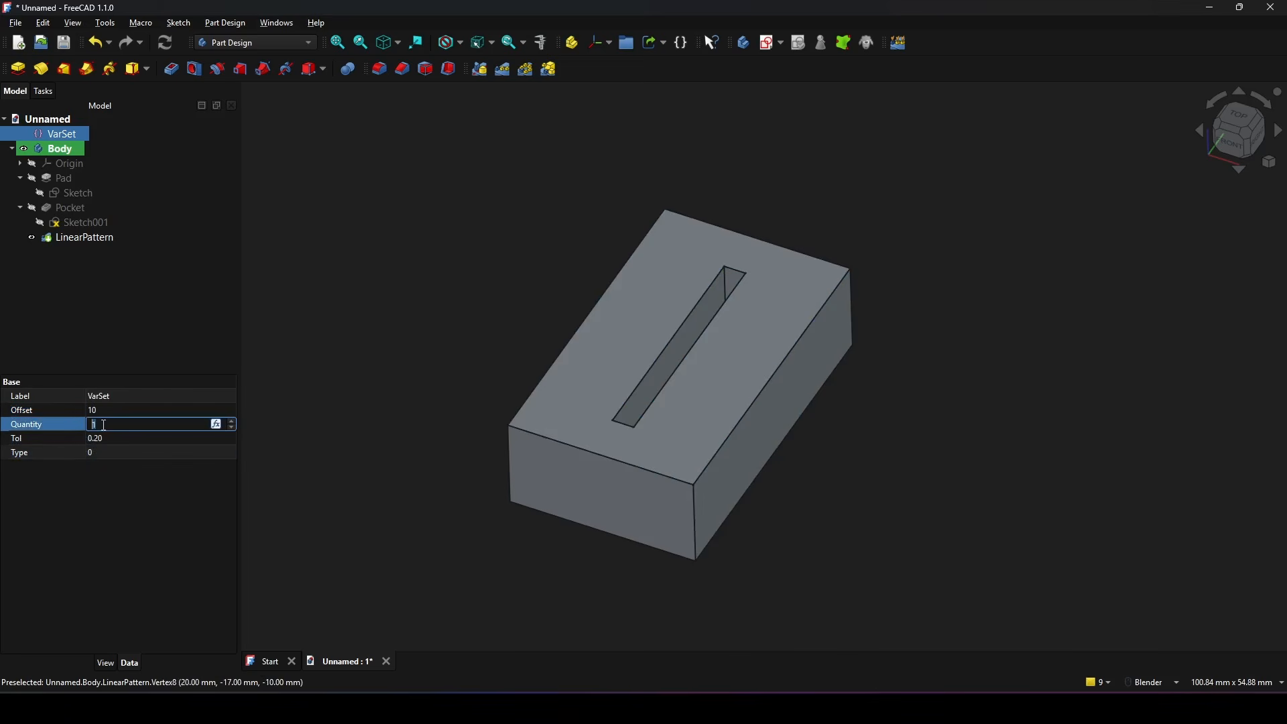
pyautogui.write('10')
pyautogui.press('Return')
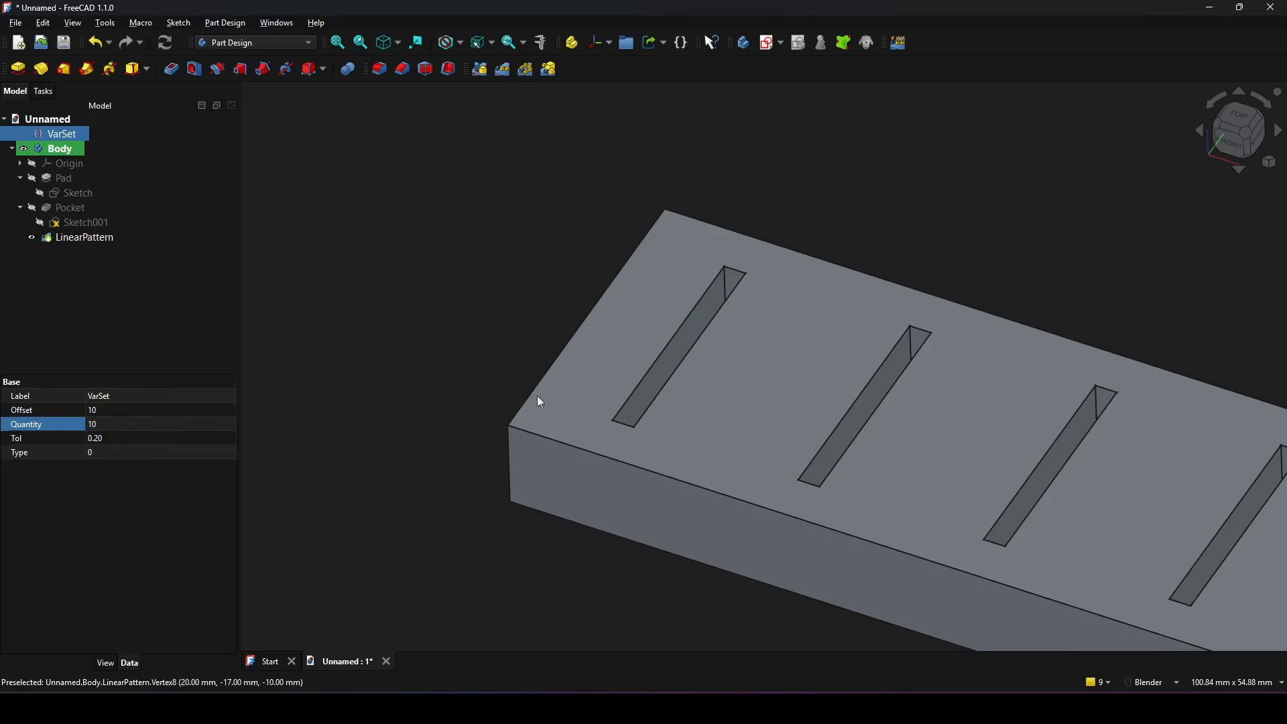
# Step: Raise the VarSet's Quantity to 50 and view the full length of the slotted bar
pyautogui.scroll(-10, 930, 351)
pyautogui.scroll(5, 958, 368)
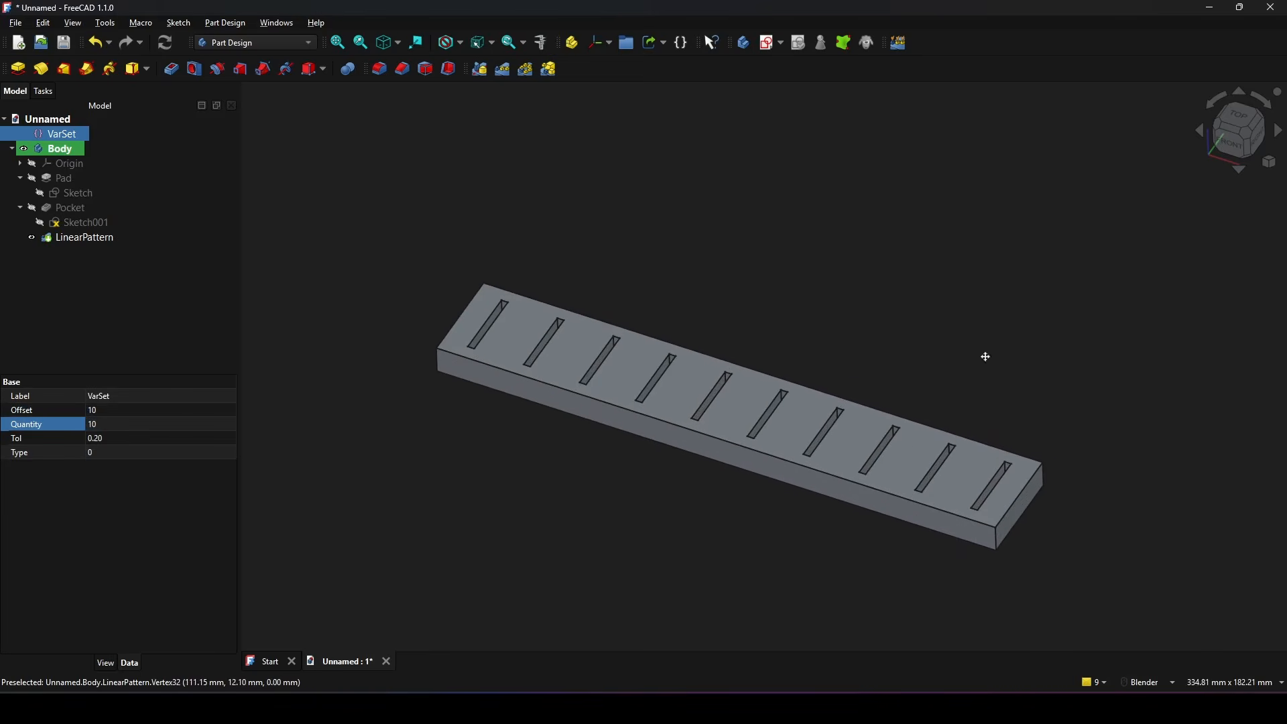
pyautogui.click(113, 424)
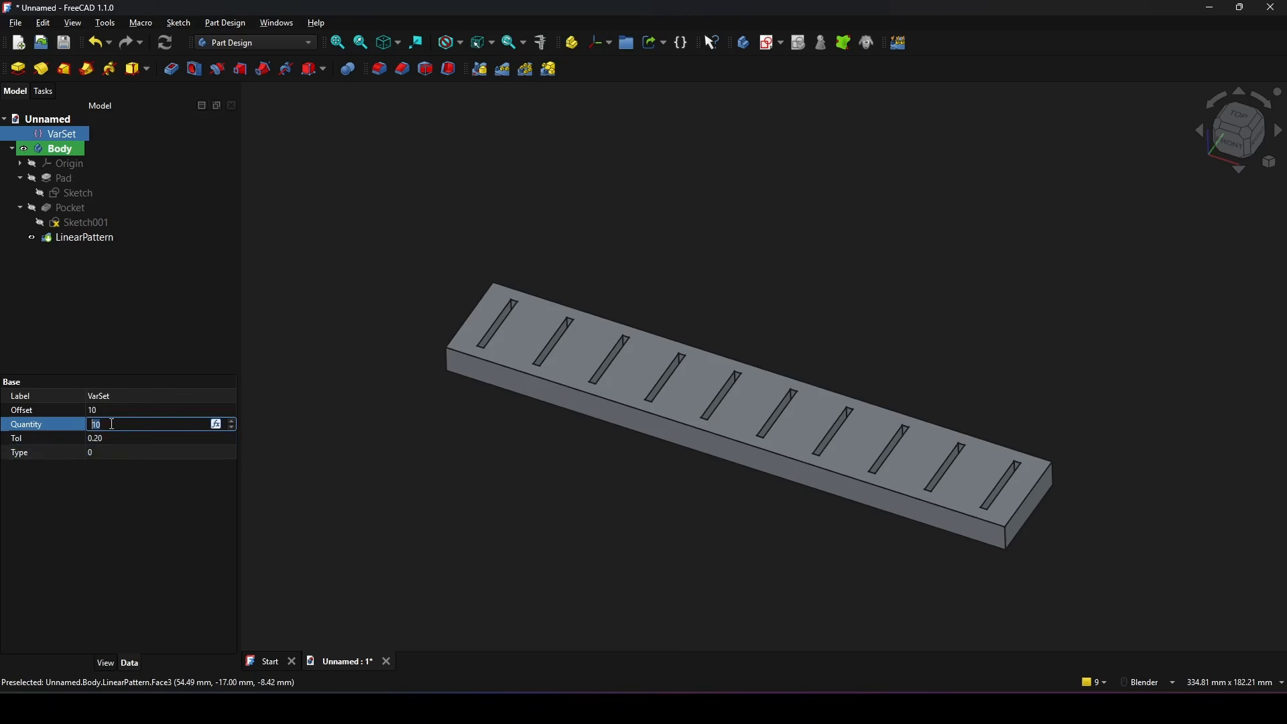
pyautogui.write('50')
pyautogui.press('Return')
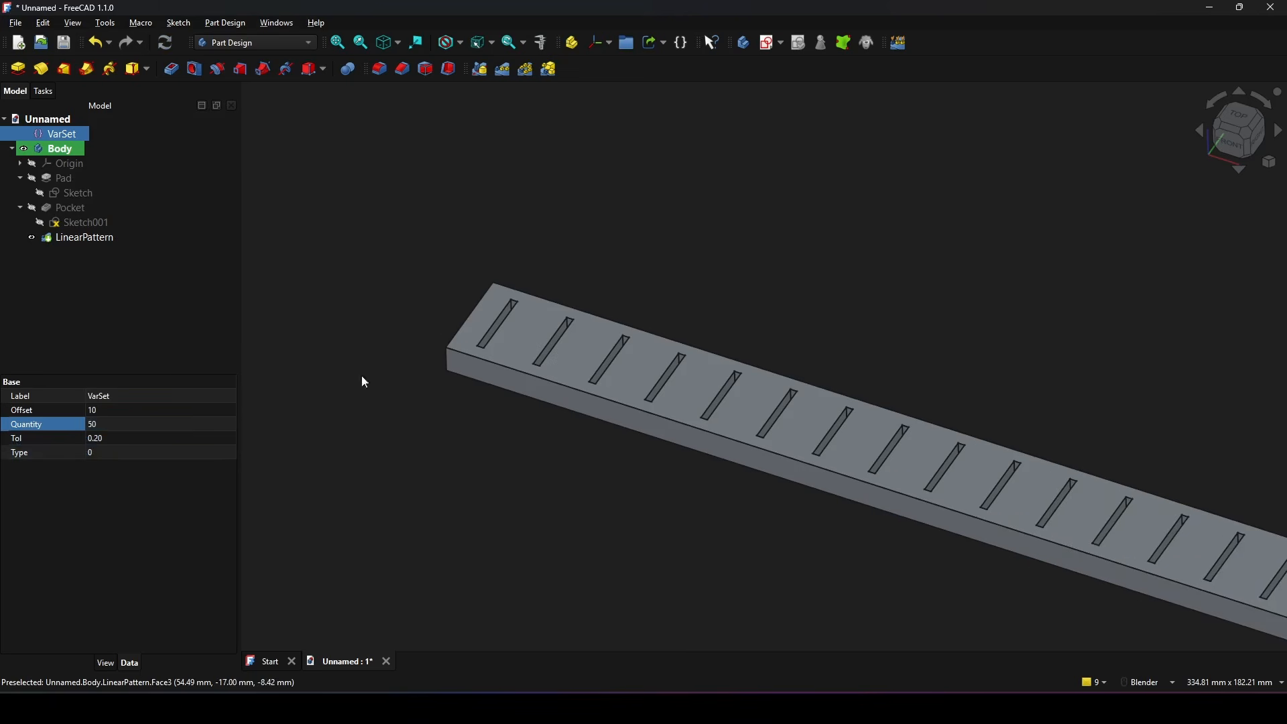
pyautogui.scroll(-5, 883, 404)
pyautogui.keyDown('shift'); pyautogui.moveTo(1034, 407); pyautogui.dragTo(706, 281, button='middle'); pyautogui.keyUp('shift')
pyautogui.scroll(-5, 811, 318)
pyautogui.scroll(4, 844, 371)
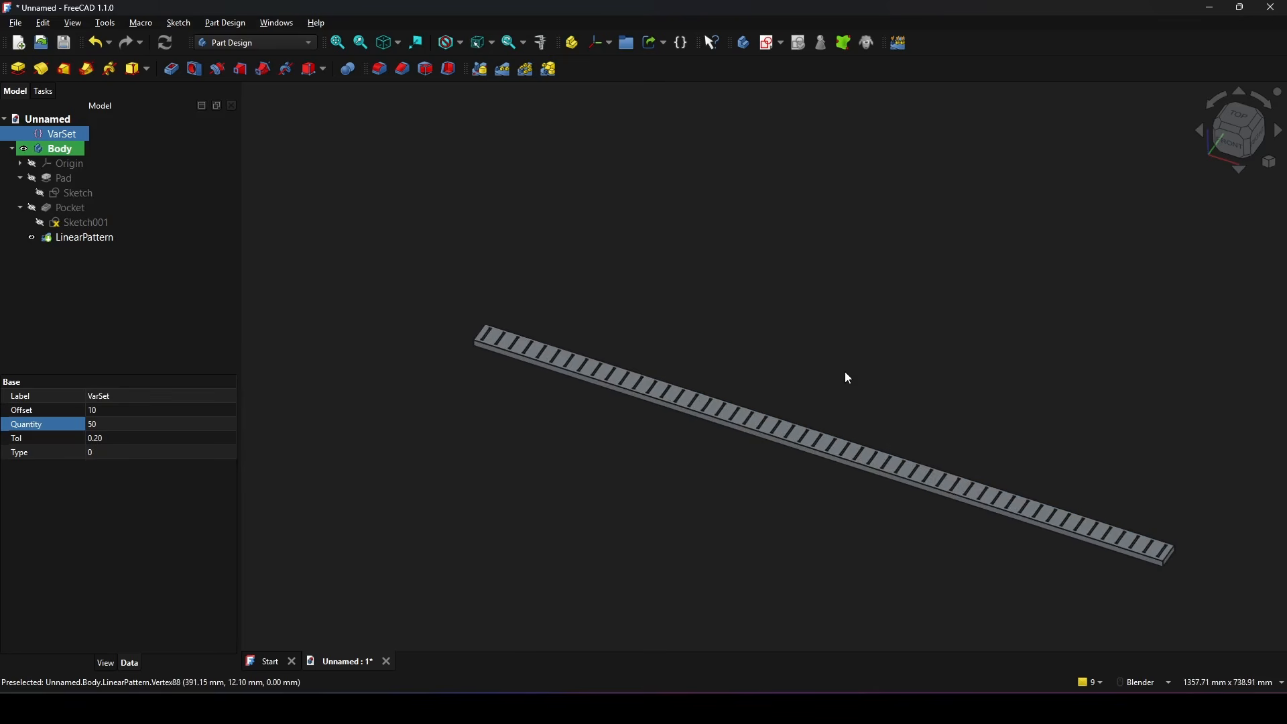
pyautogui.scroll(1, 863, 352)
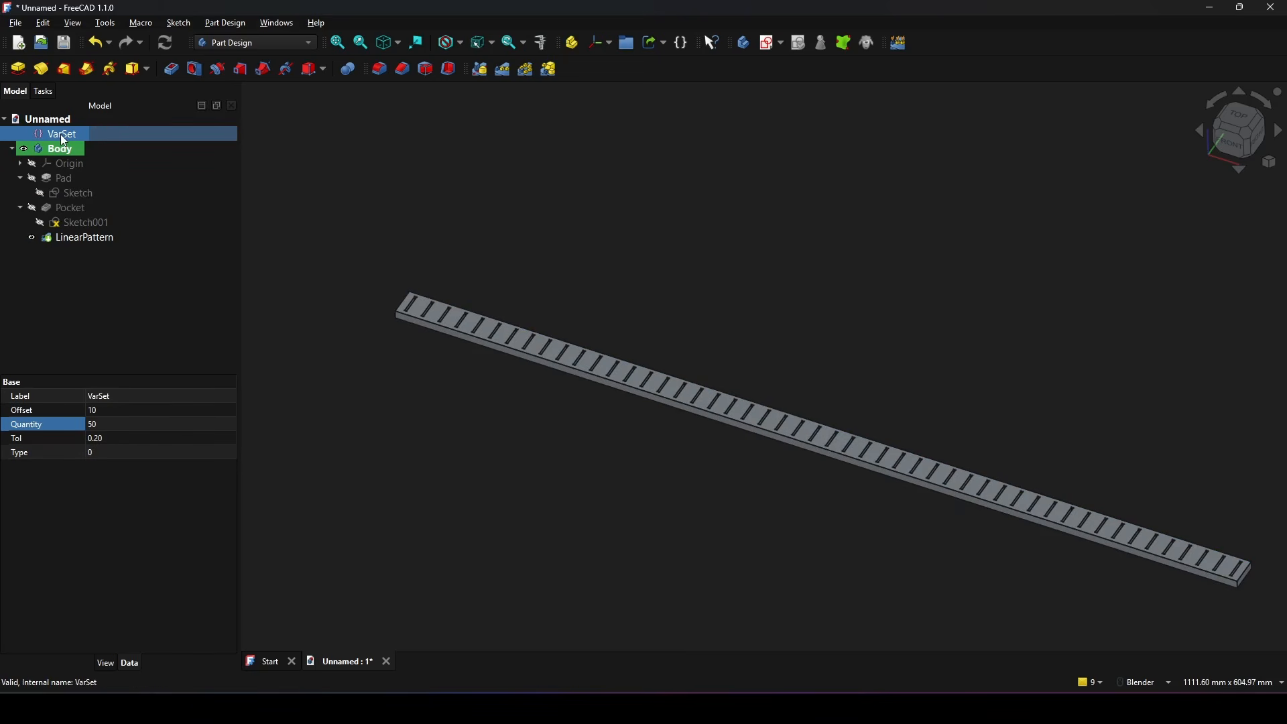
pyautogui.keyDown('shift'); pyautogui.moveTo(849, 389); pyautogui.dragTo(846, 364, button='middle'); pyautogui.keyUp('shift')
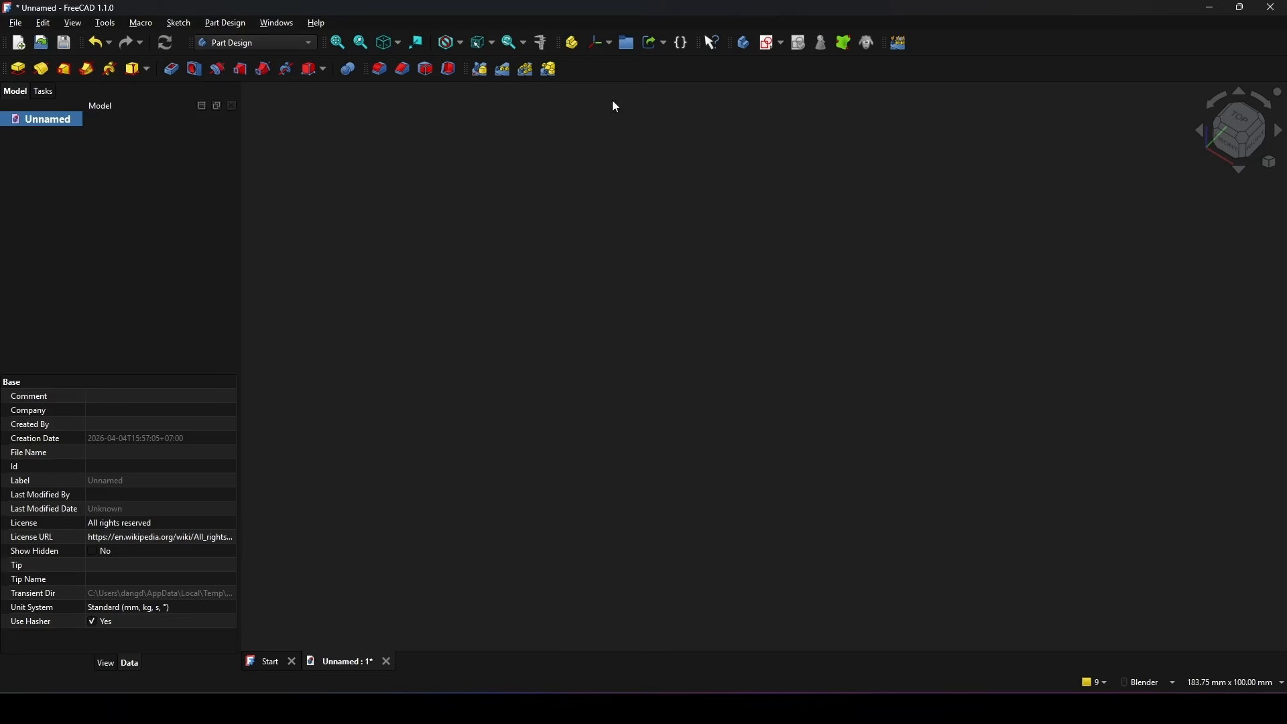
# Step: Create a variable set in the empty document and define a property named Quantity of type App::PropertyInteger in the Base group
pyautogui.click(681, 47)
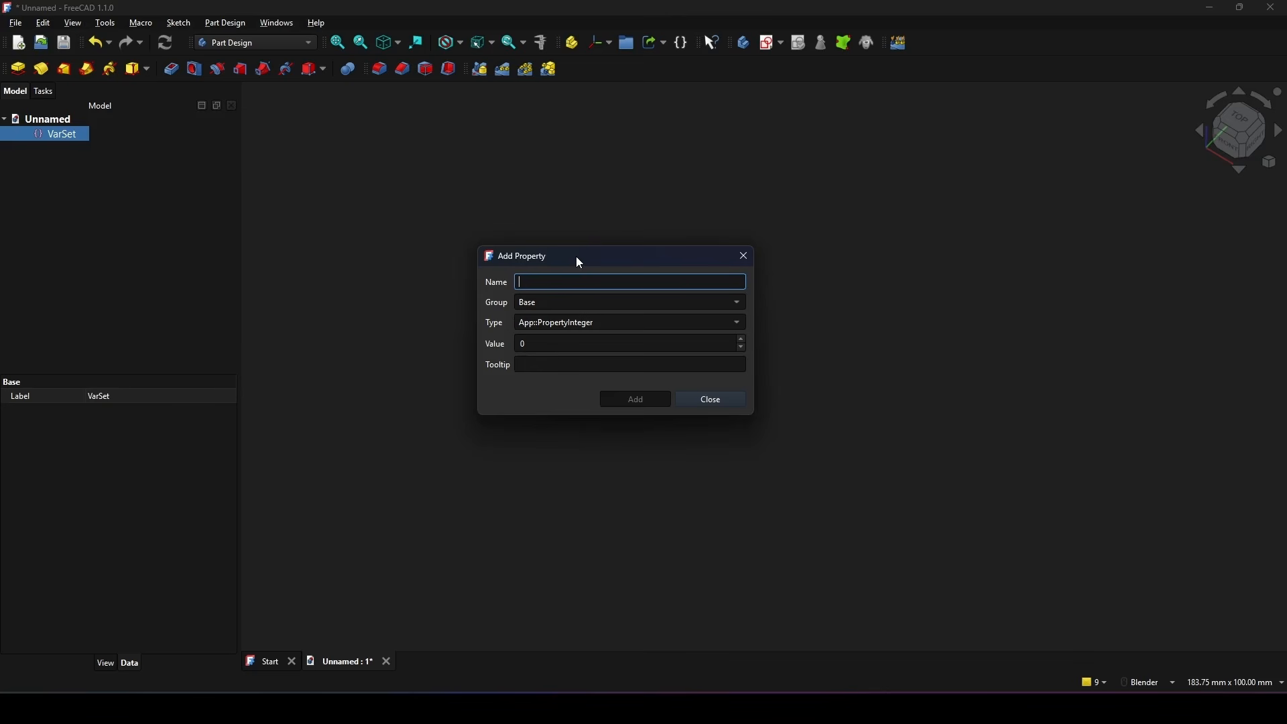
pyautogui.write('Quantity')
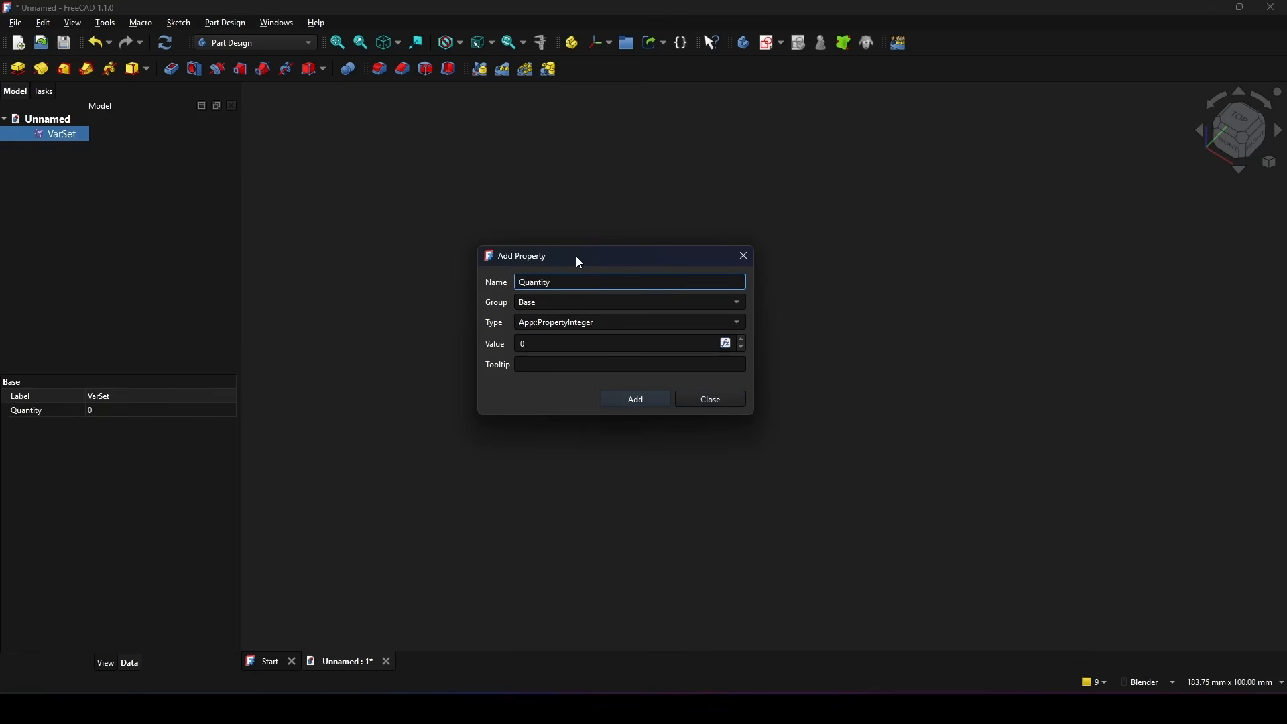
pyautogui.click(617, 322)
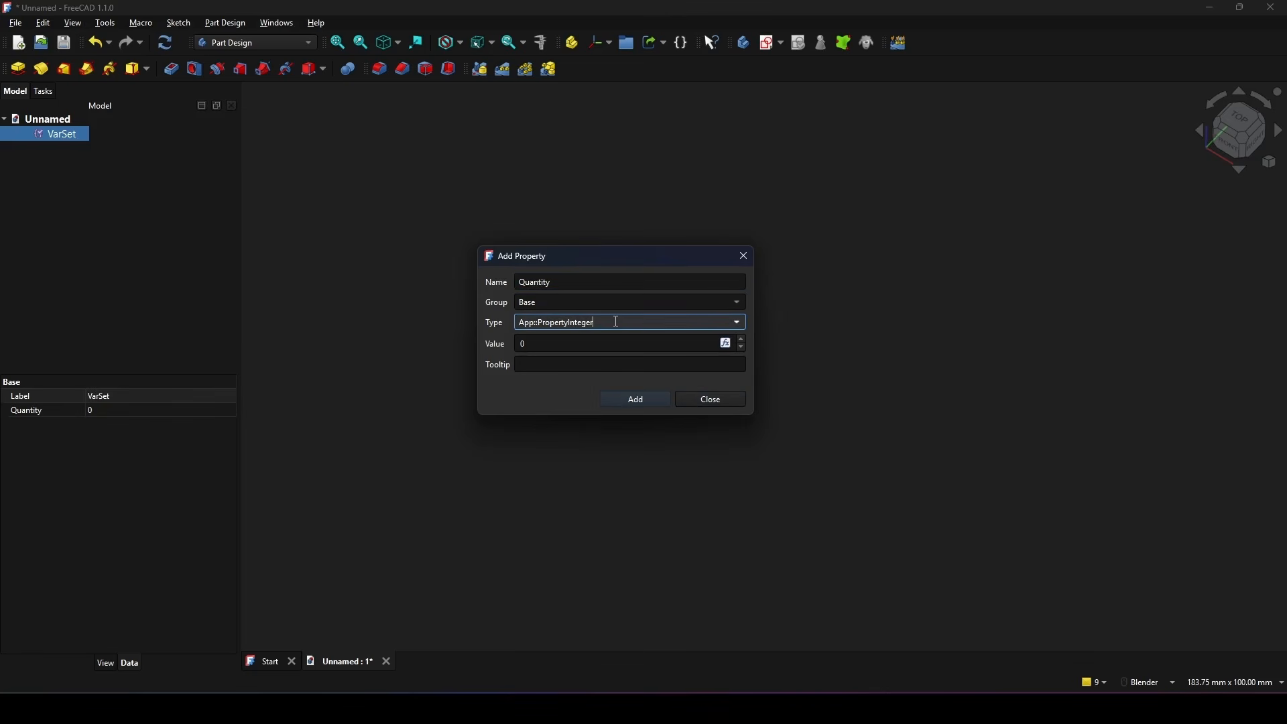
pyautogui.click(731, 321)
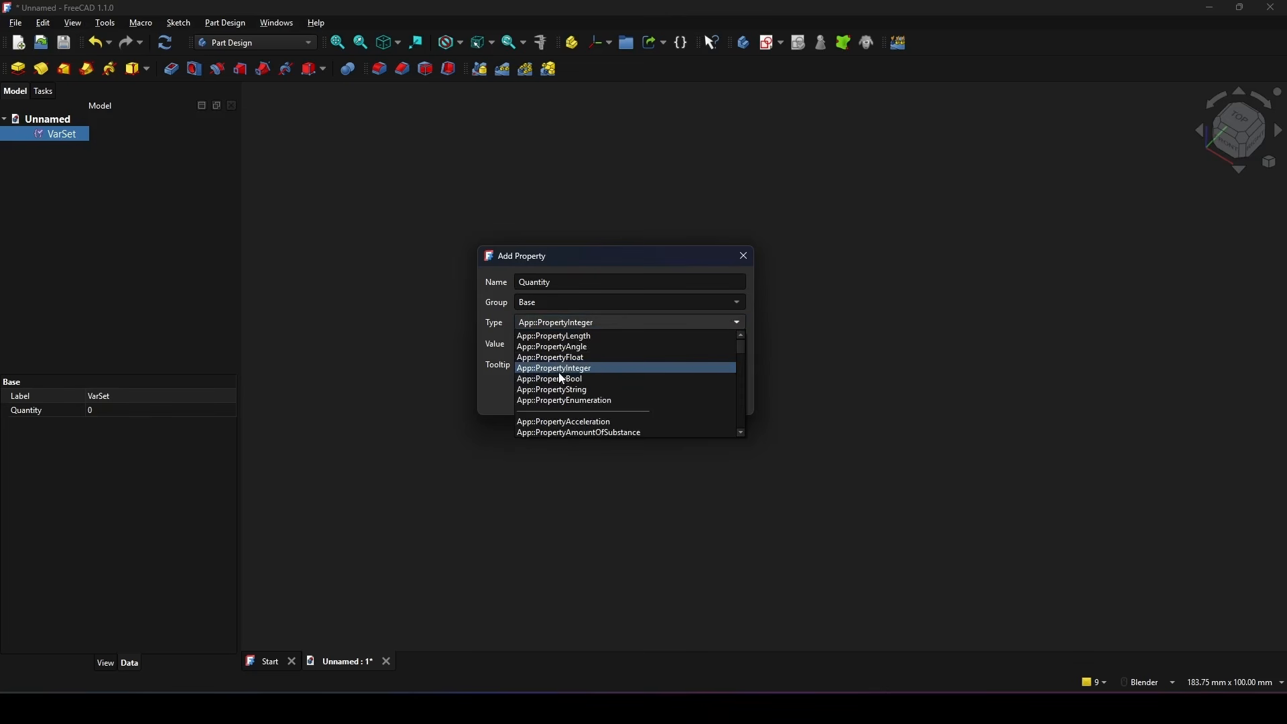
pyautogui.click(598, 371)
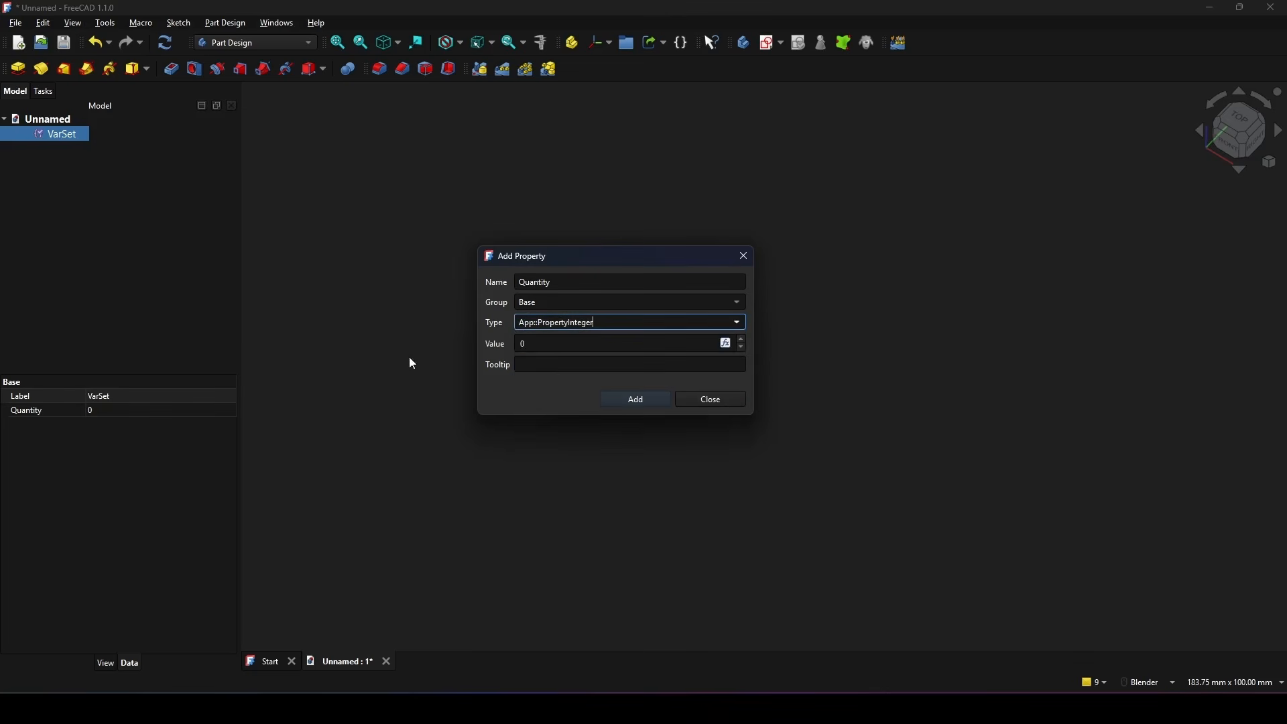
# Step: Give the Quantity property a value of 1 and add it to the variable set
pyautogui.click(556, 345)
pyautogui.moveTo(554, 344); pyautogui.dragTo(373, 337)
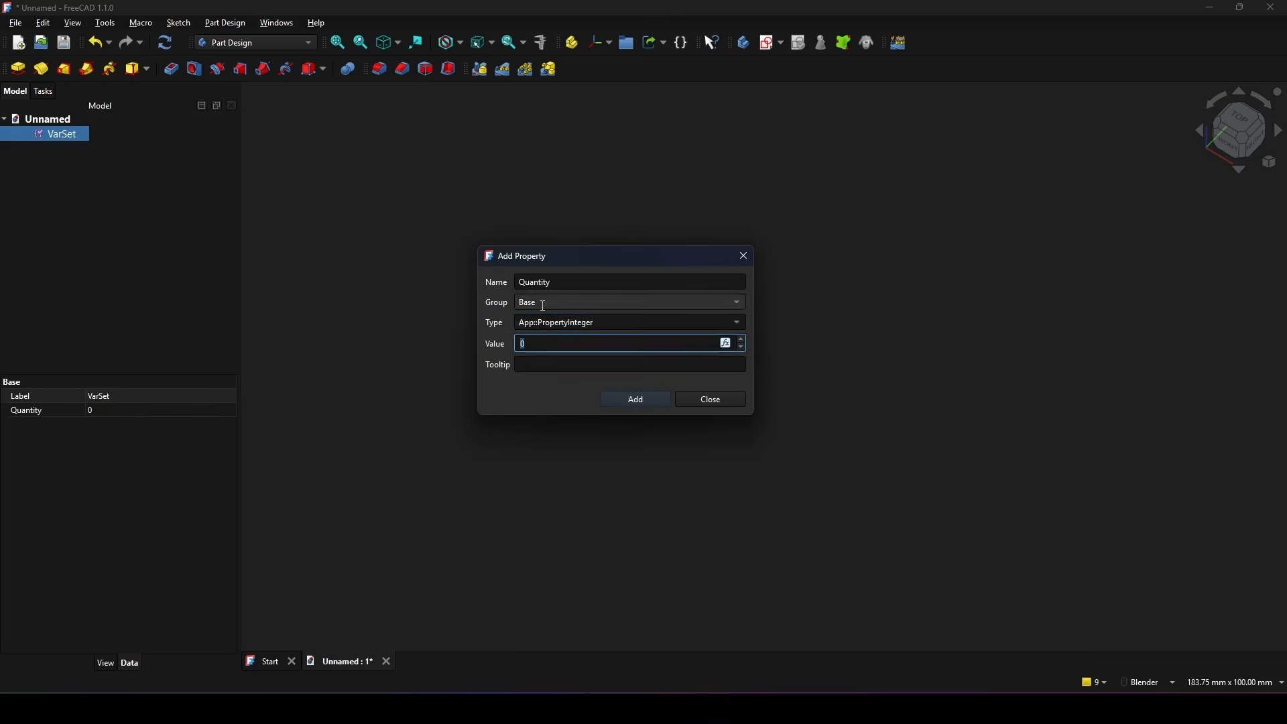
pyautogui.moveTo(624, 260); pyautogui.dragTo(634, 251)
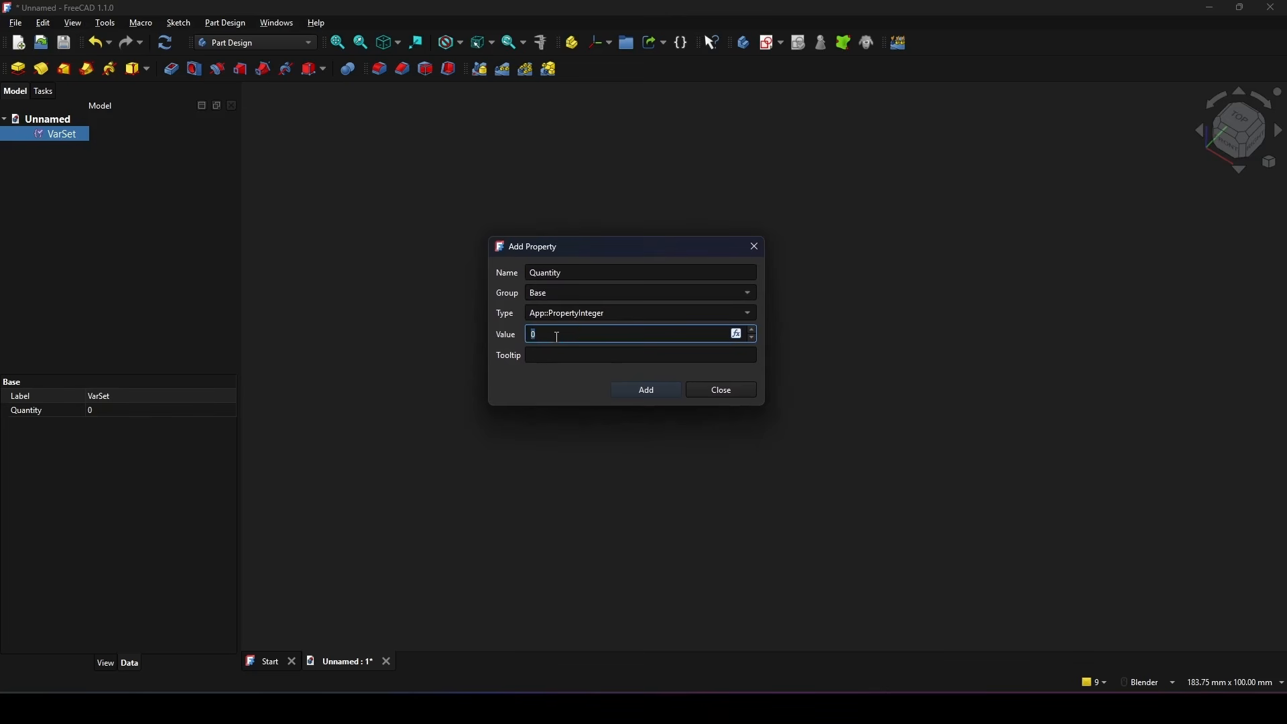
pyautogui.write('1')
pyautogui.moveTo(593, 245); pyautogui.dragTo(574, 236)
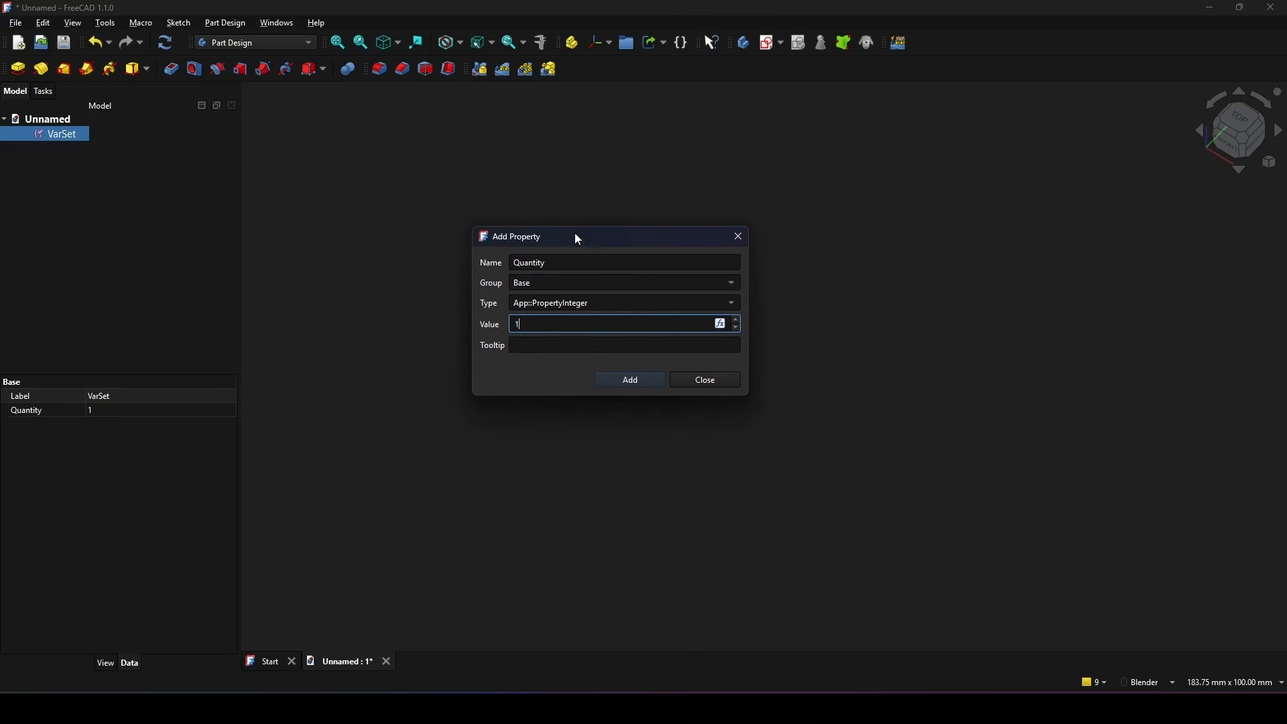
pyautogui.click(648, 379)
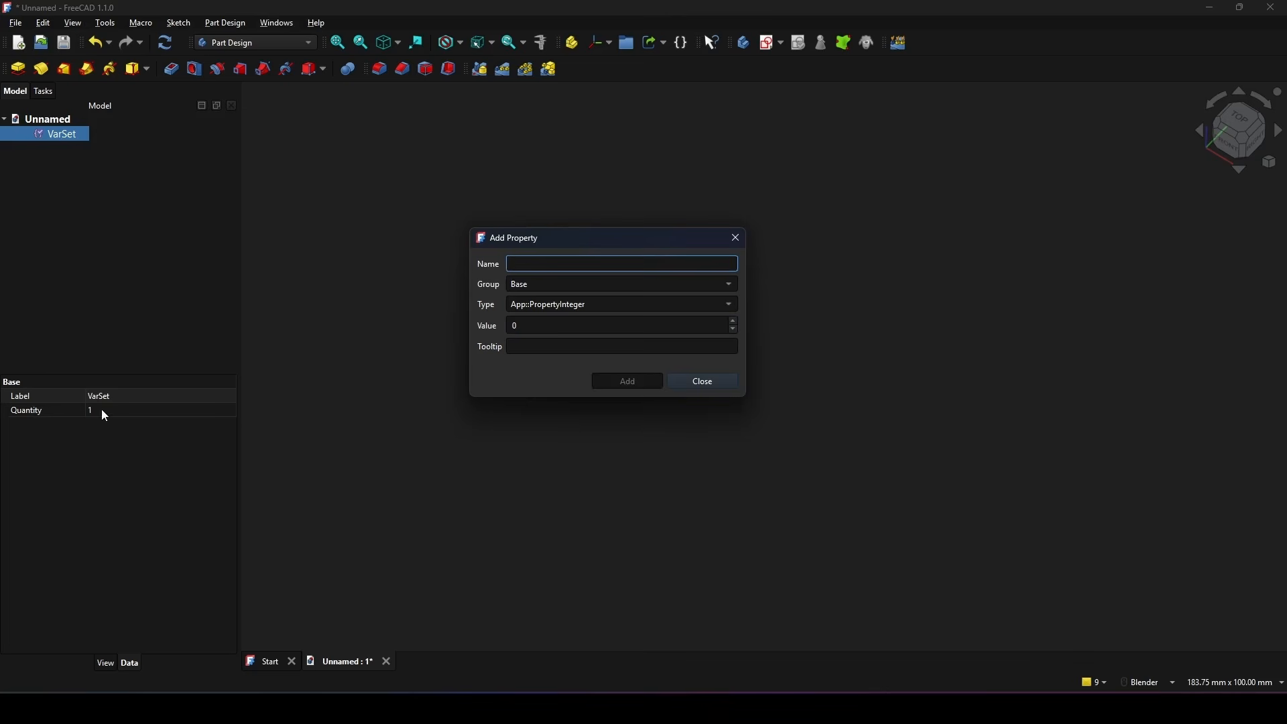
# Step: Add a Type property of type App::PropertyInteger with value 0 to the variable set and finish adding properties
pyautogui.moveTo(591, 248); pyautogui.dragTo(585, 271)
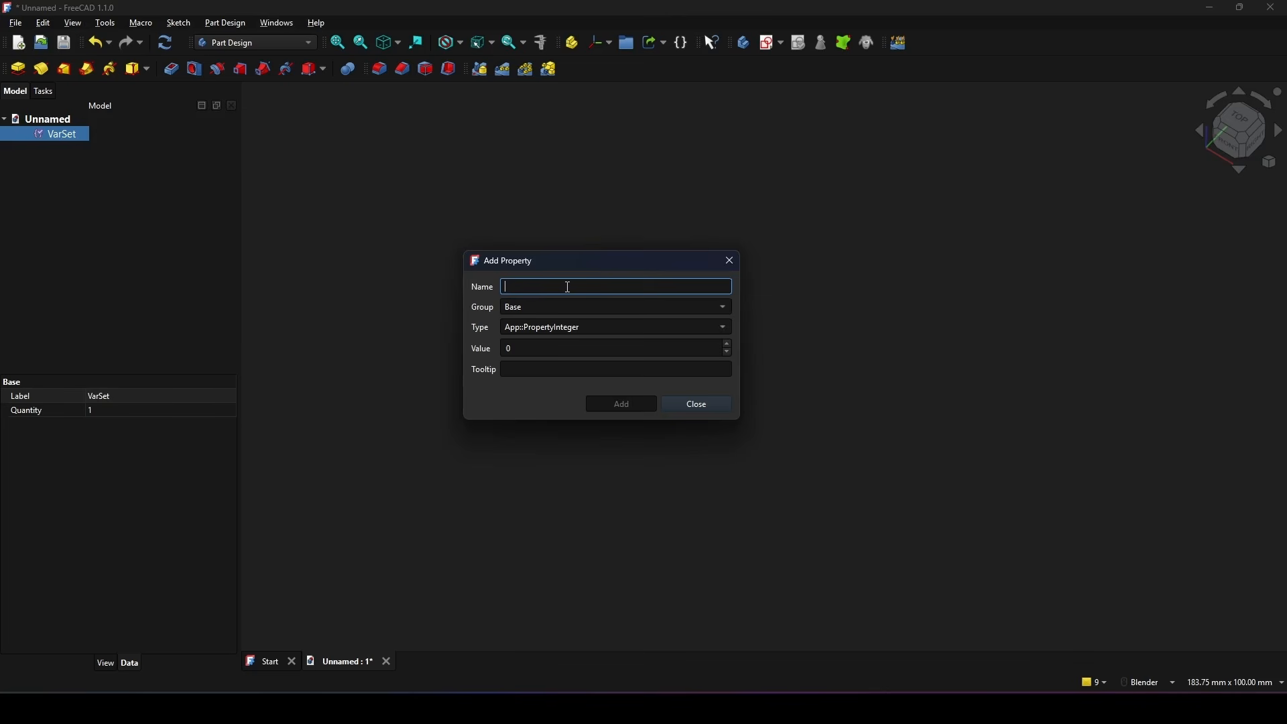
pyautogui.write('Type')
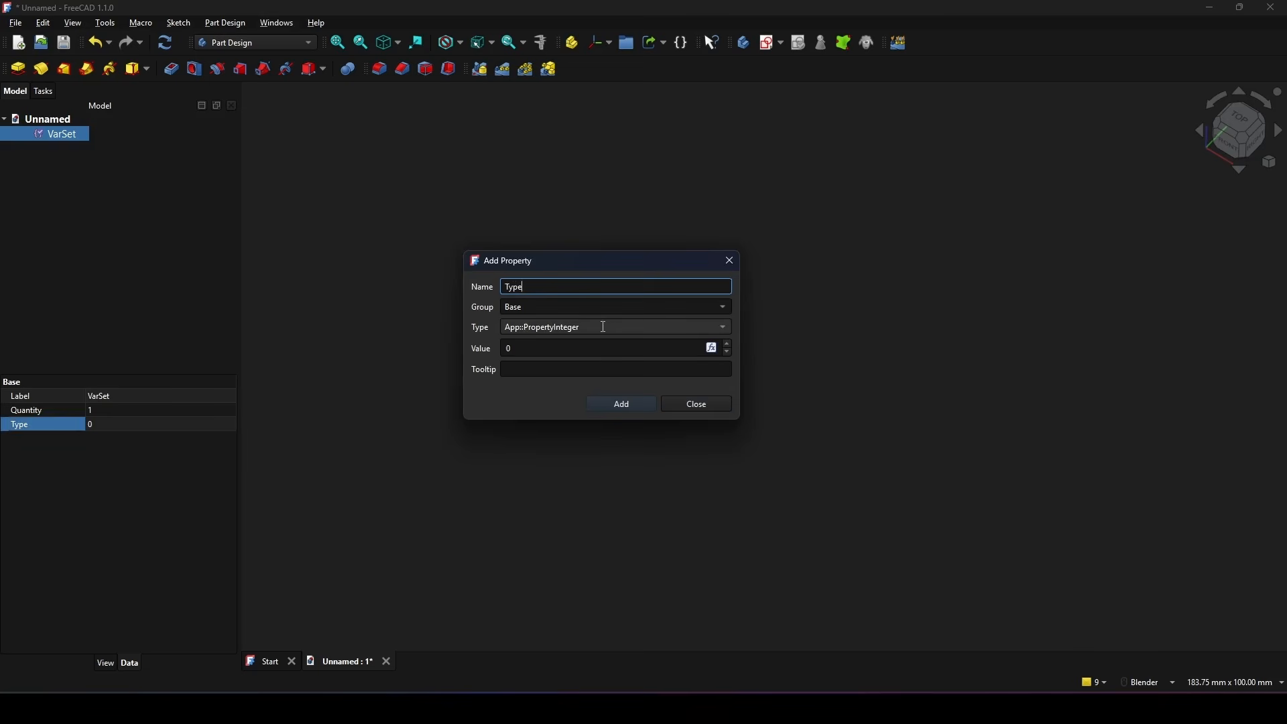
pyautogui.click(523, 354)
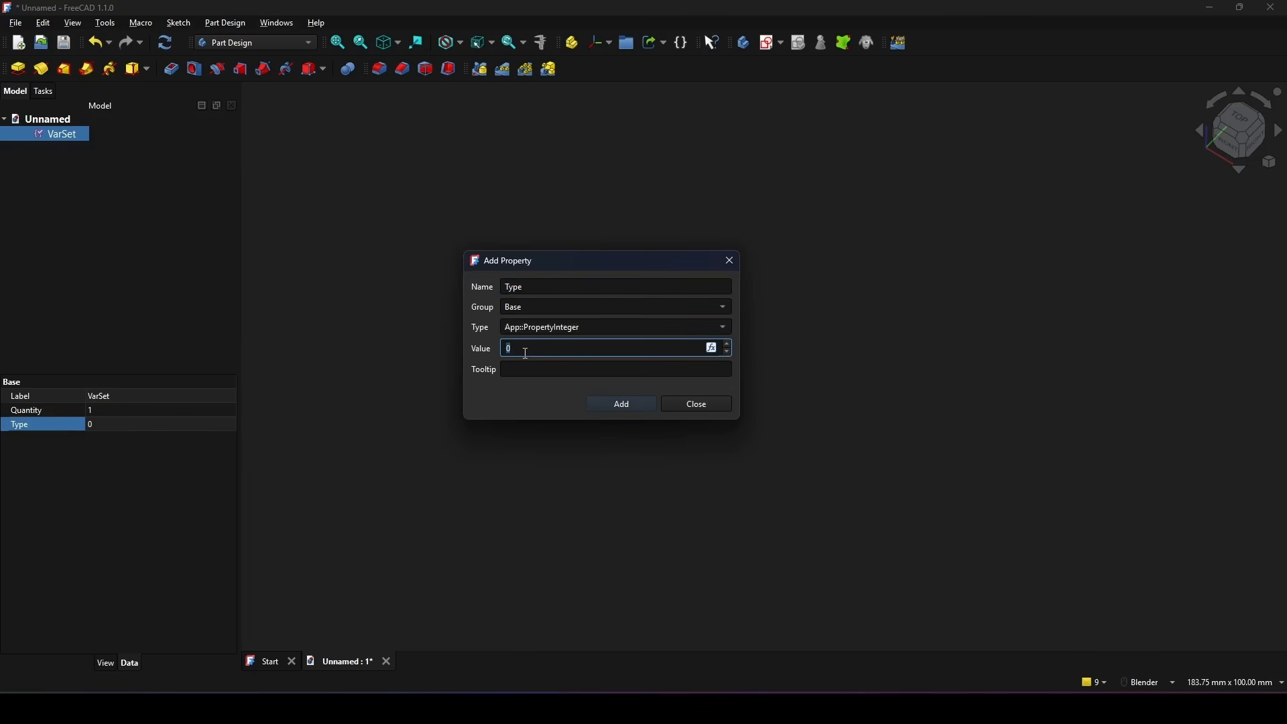
pyautogui.click(526, 352)
pyautogui.moveTo(528, 351); pyautogui.dragTo(484, 354)
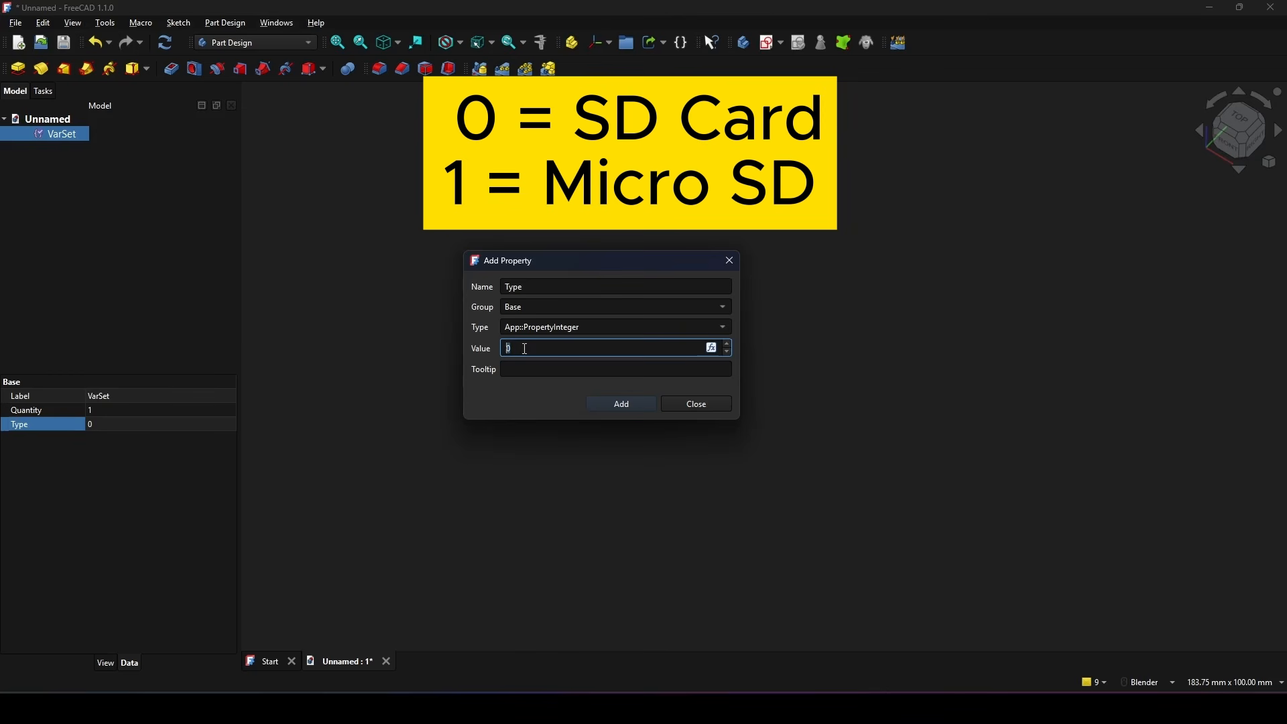
pyautogui.click(622, 404)
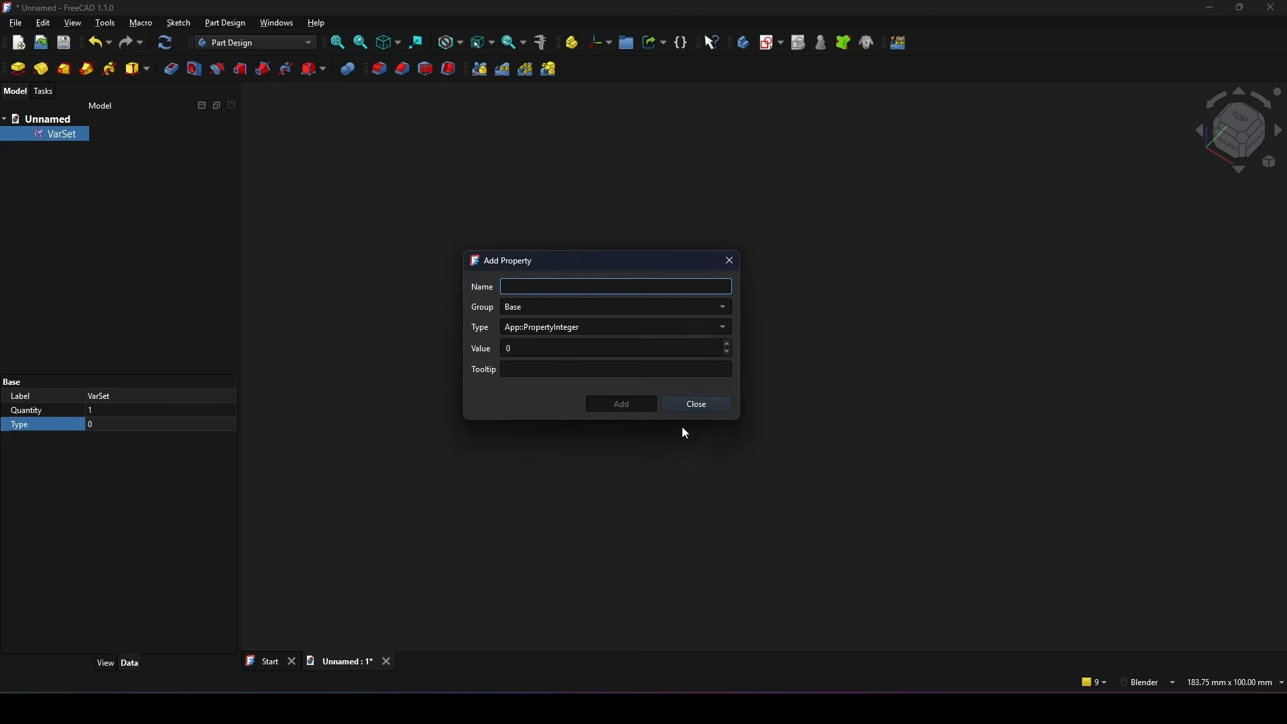
pyautogui.click(702, 406)
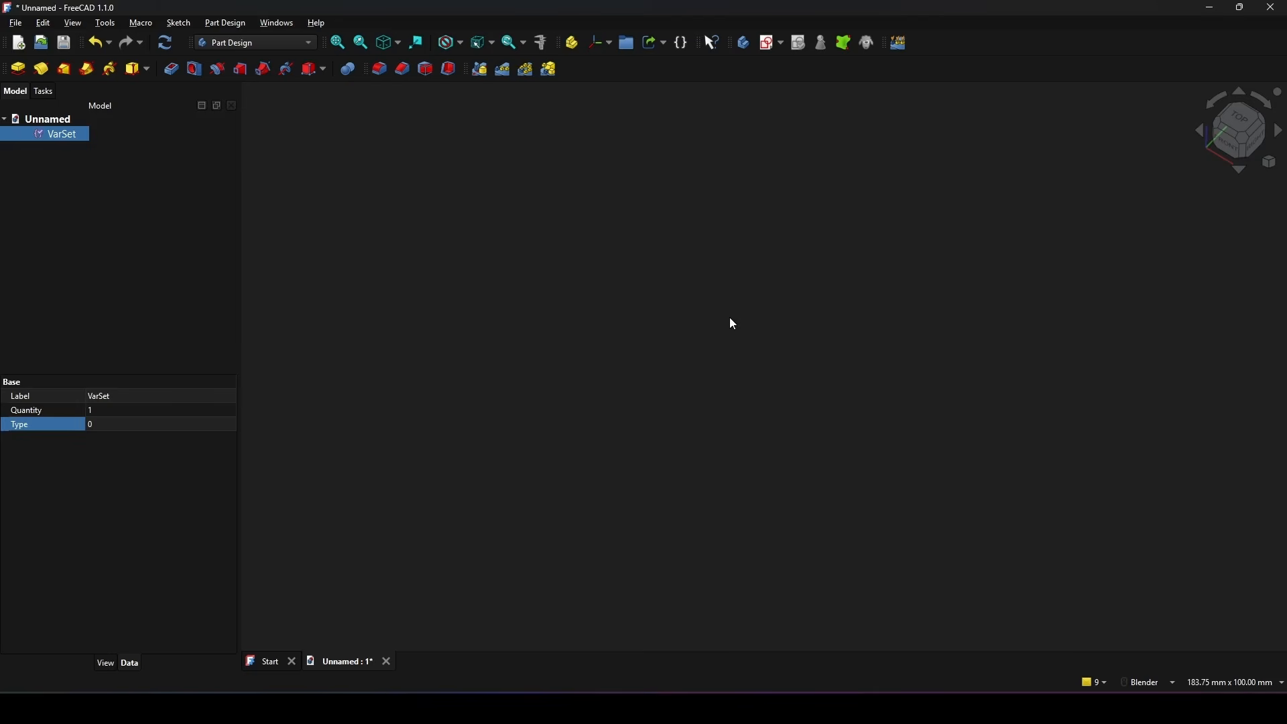
pyautogui.click(729, 321)
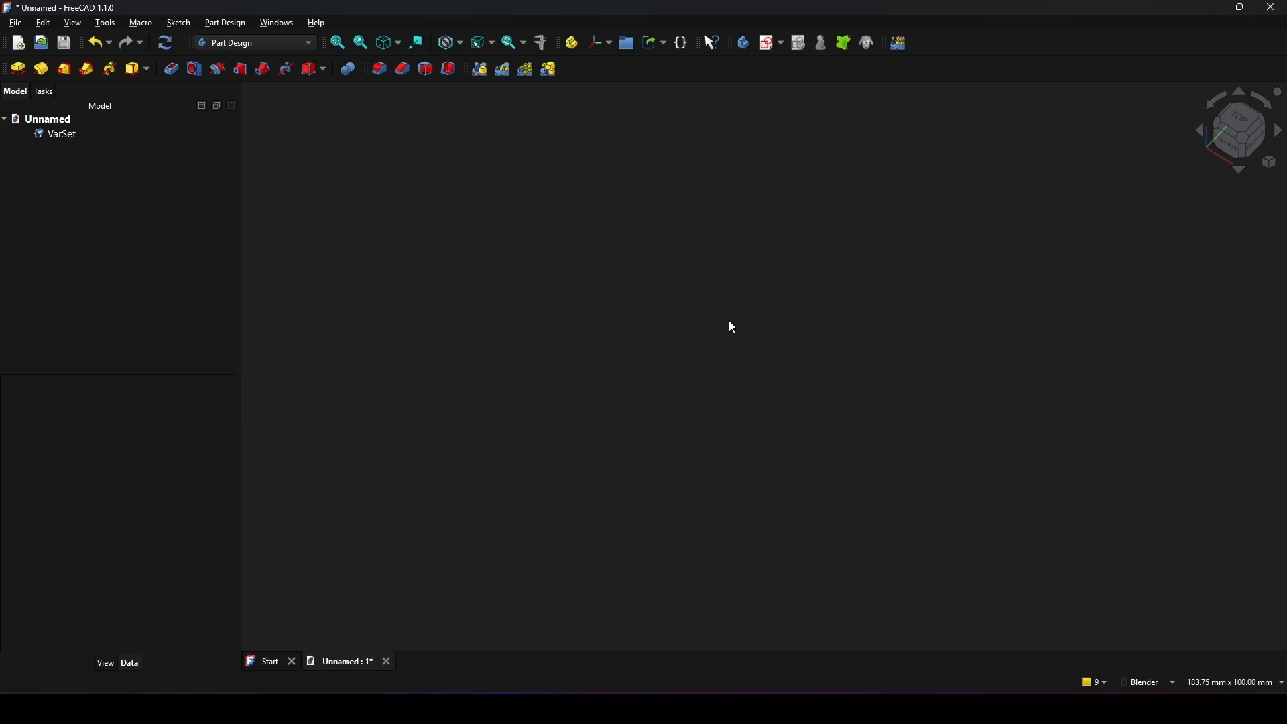
# Step: Create a new body and start a sketch on its XY plane
pyautogui.click(743, 45)
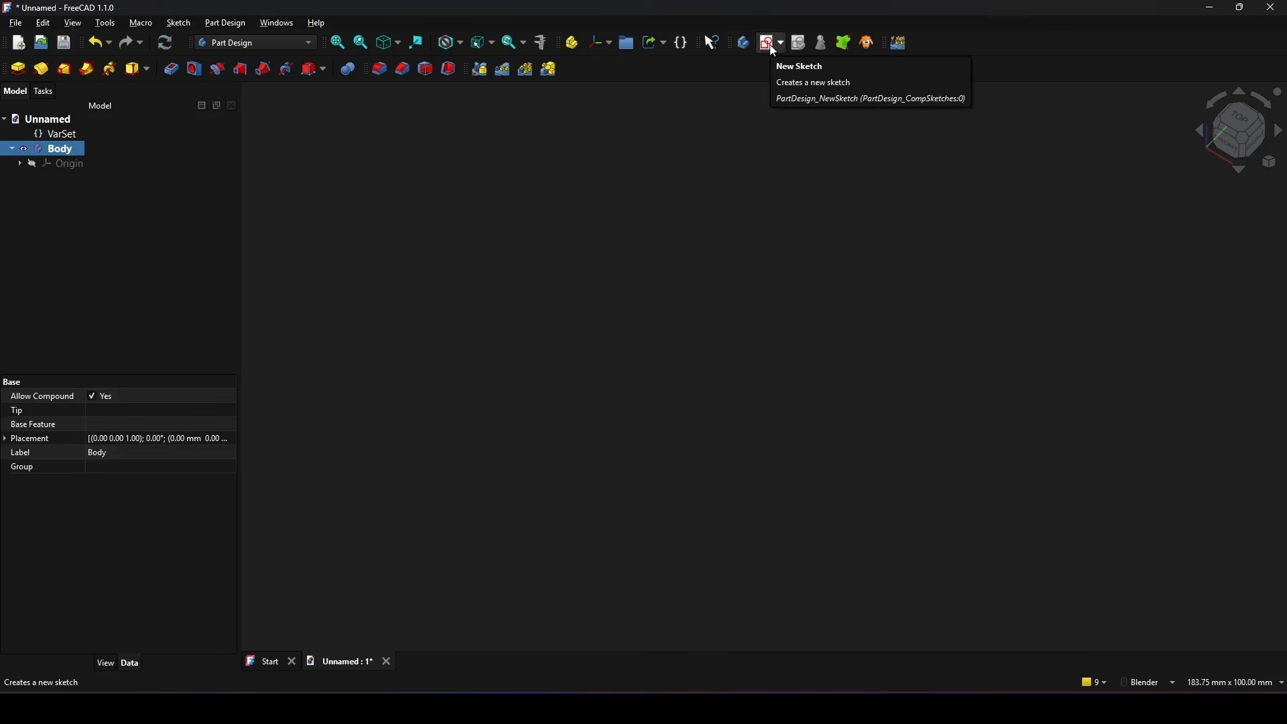
pyautogui.click(772, 45)
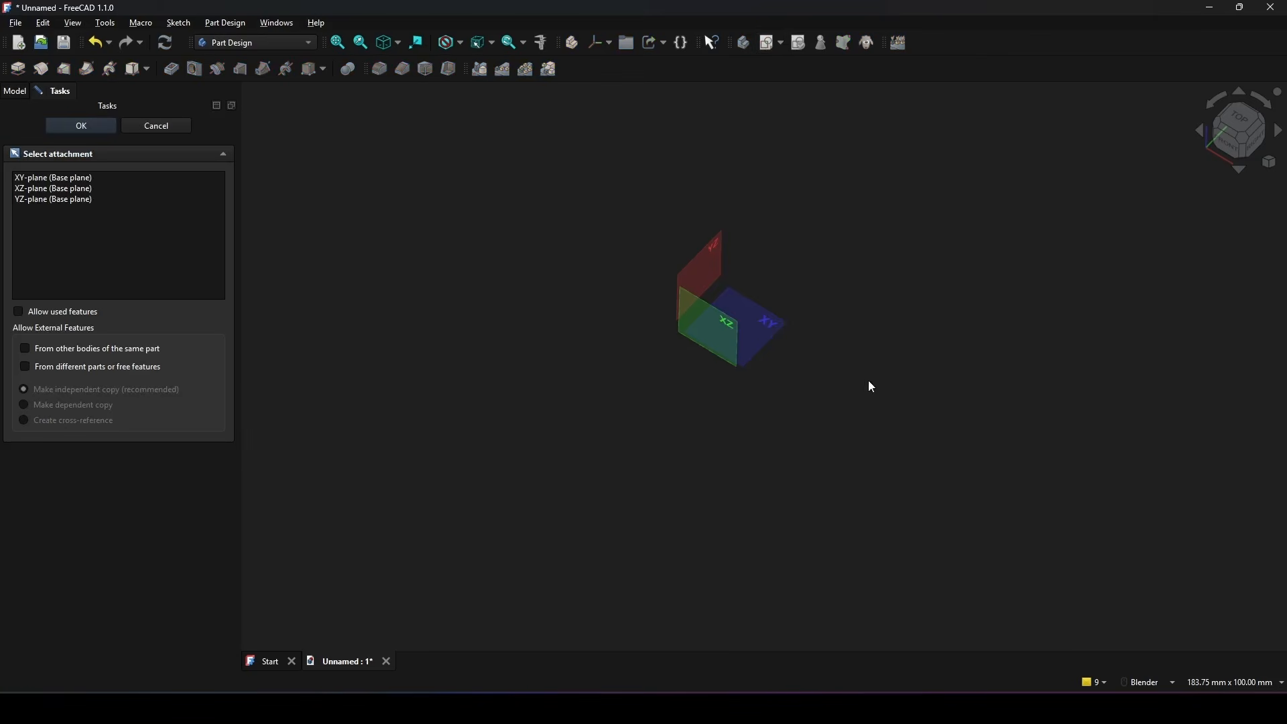
pyautogui.click(771, 332)
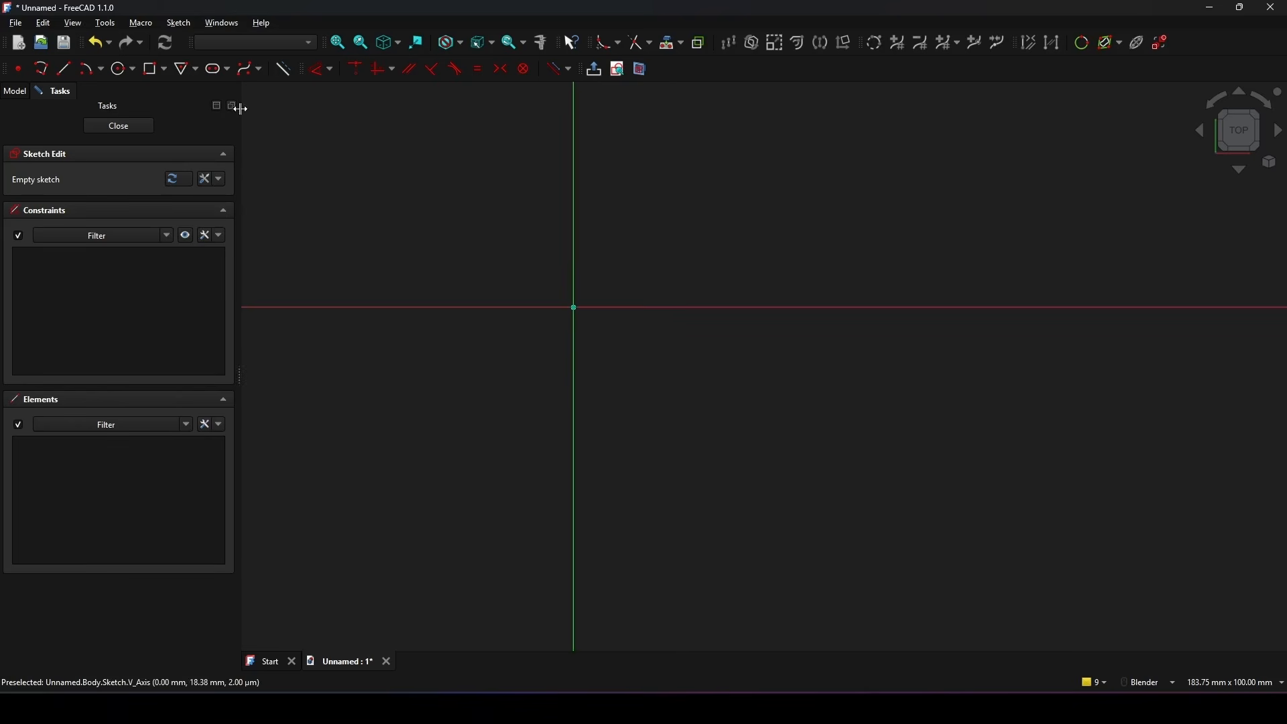
# Step: Sketch a rectangle about 72 mm wide and 24 mm high, starting on the vertical axis and spanning the horizontal axis
pyautogui.click(153, 70)
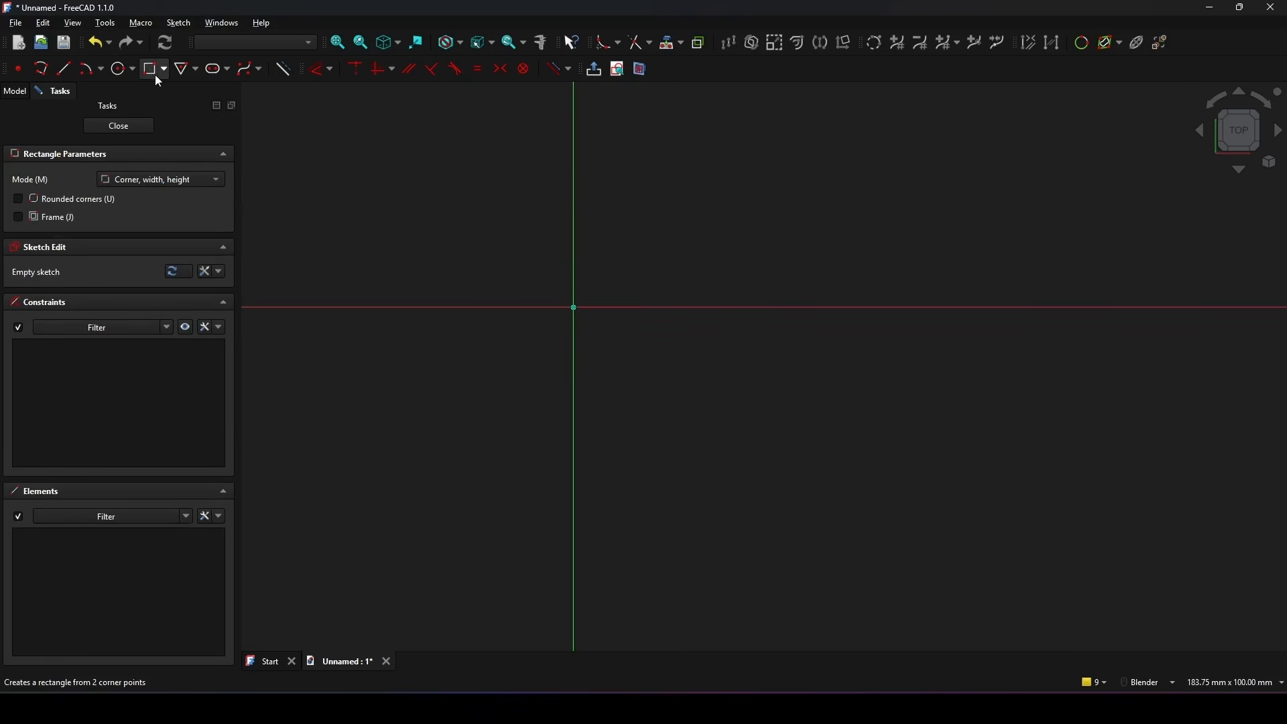
pyautogui.click(575, 239)
pyautogui.click(984, 373)
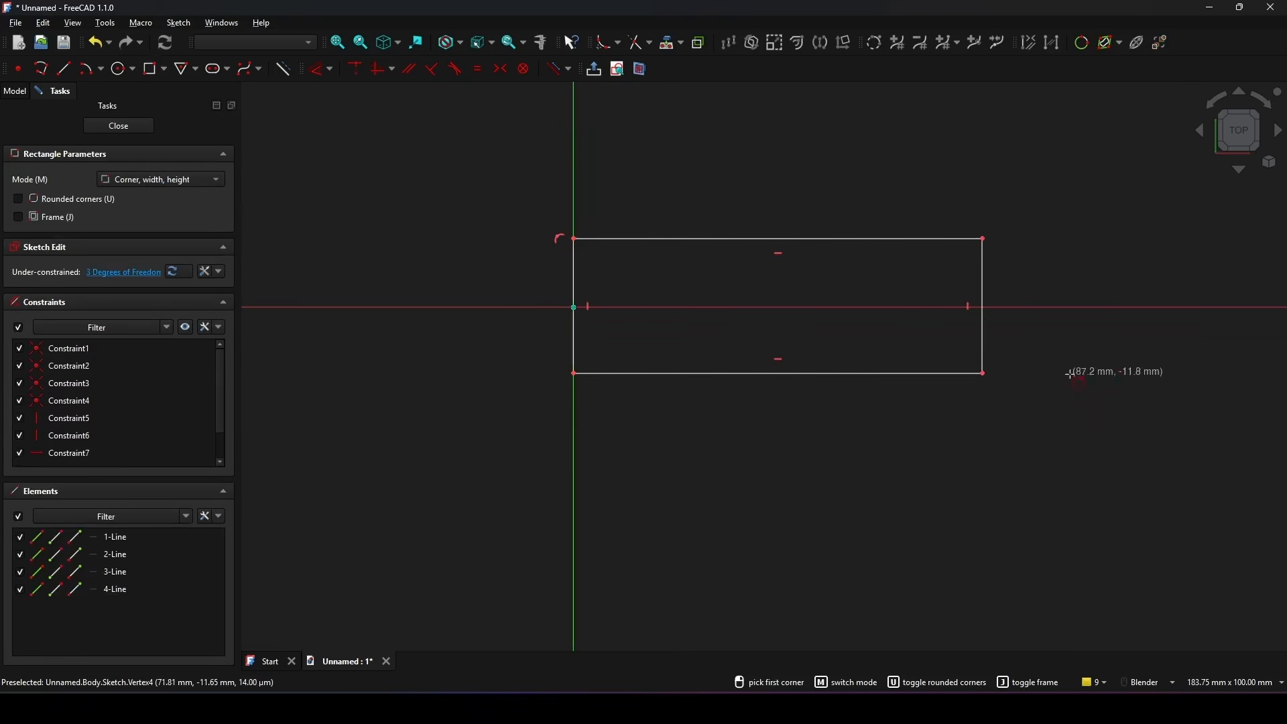
pyautogui.keyDown('shift'); pyautogui.moveTo(1050, 366); pyautogui.dragTo(917, 353, button='middle'); pyautogui.keyUp('shift')
pyautogui.keyDown('shift'); pyautogui.moveTo(853, 237); pyautogui.dragTo(884, 247, button='middle'); pyautogui.keyUp('shift')
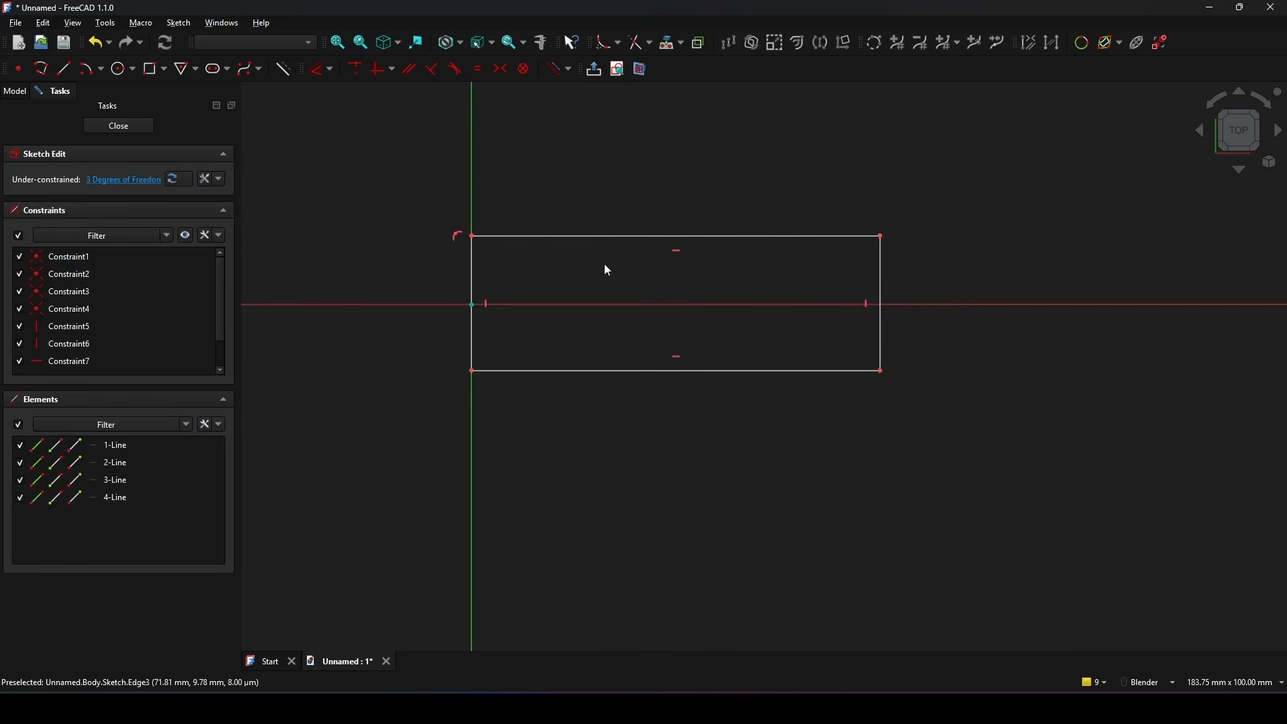
# Step: Constrain the rectangle's two corners on the vertical axis symmetrically about the horizontal axis
pyautogui.press('s')
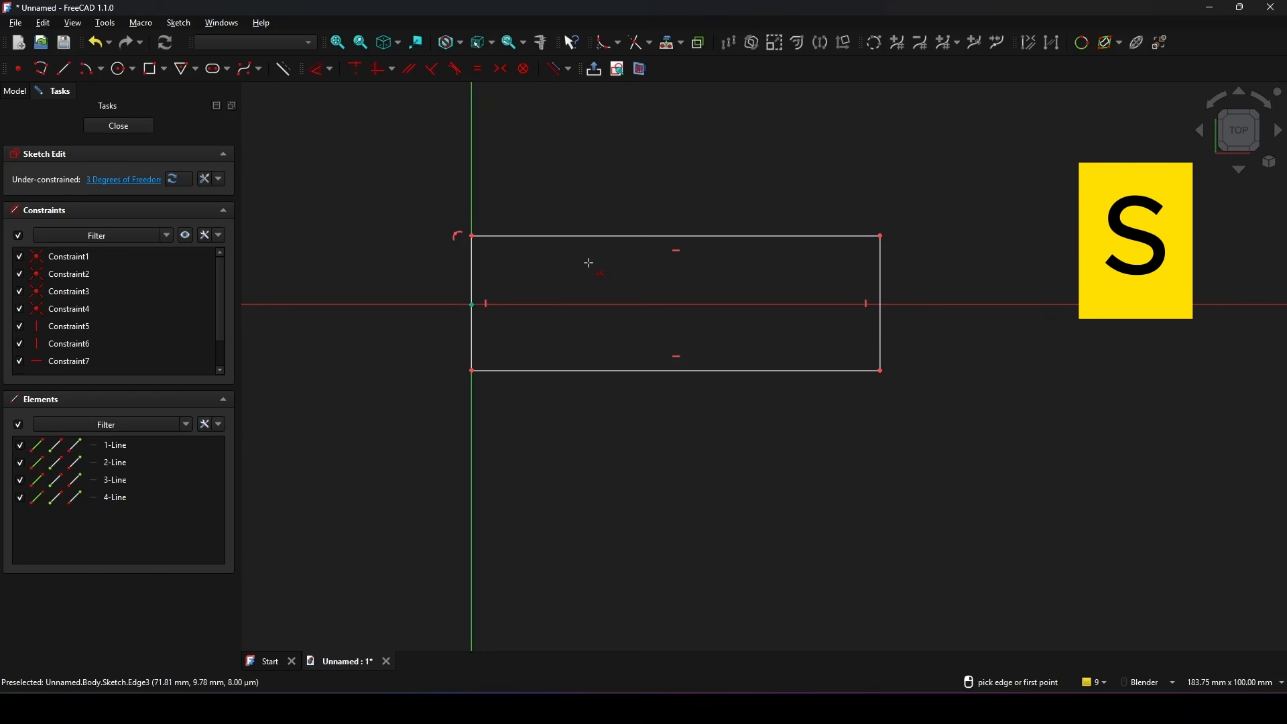
pyautogui.click(473, 236)
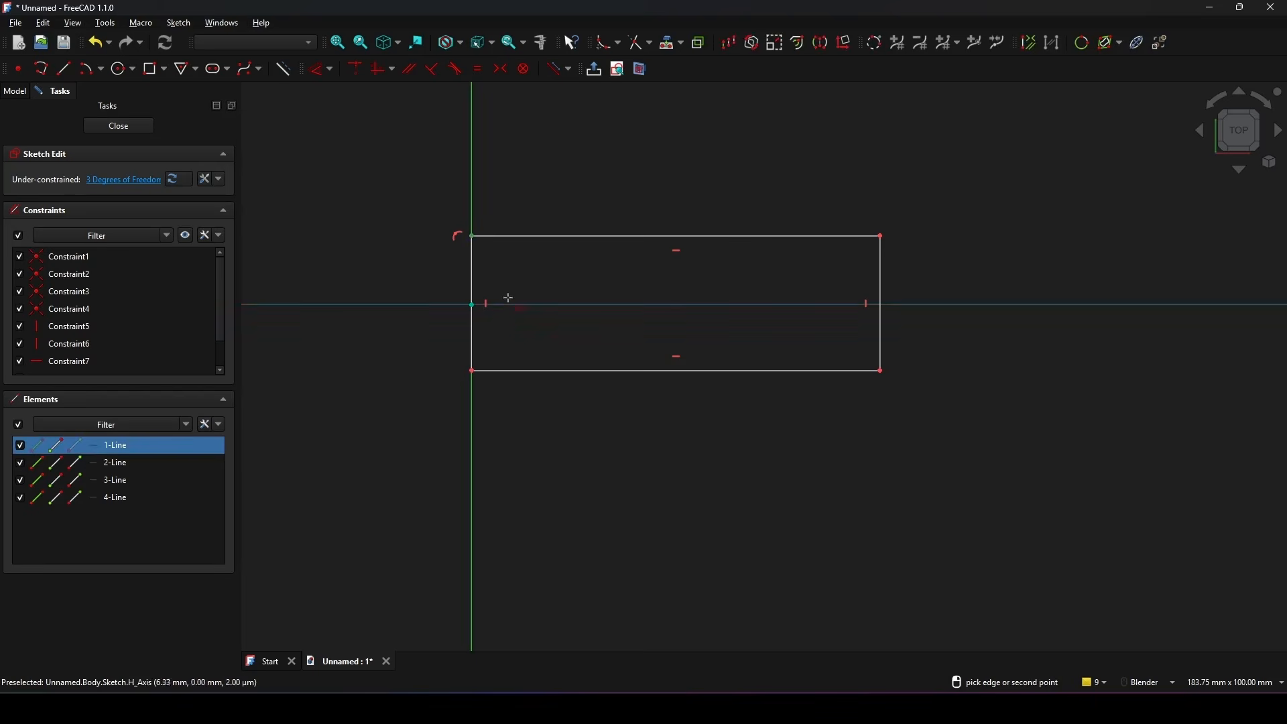
pyautogui.click(473, 371)
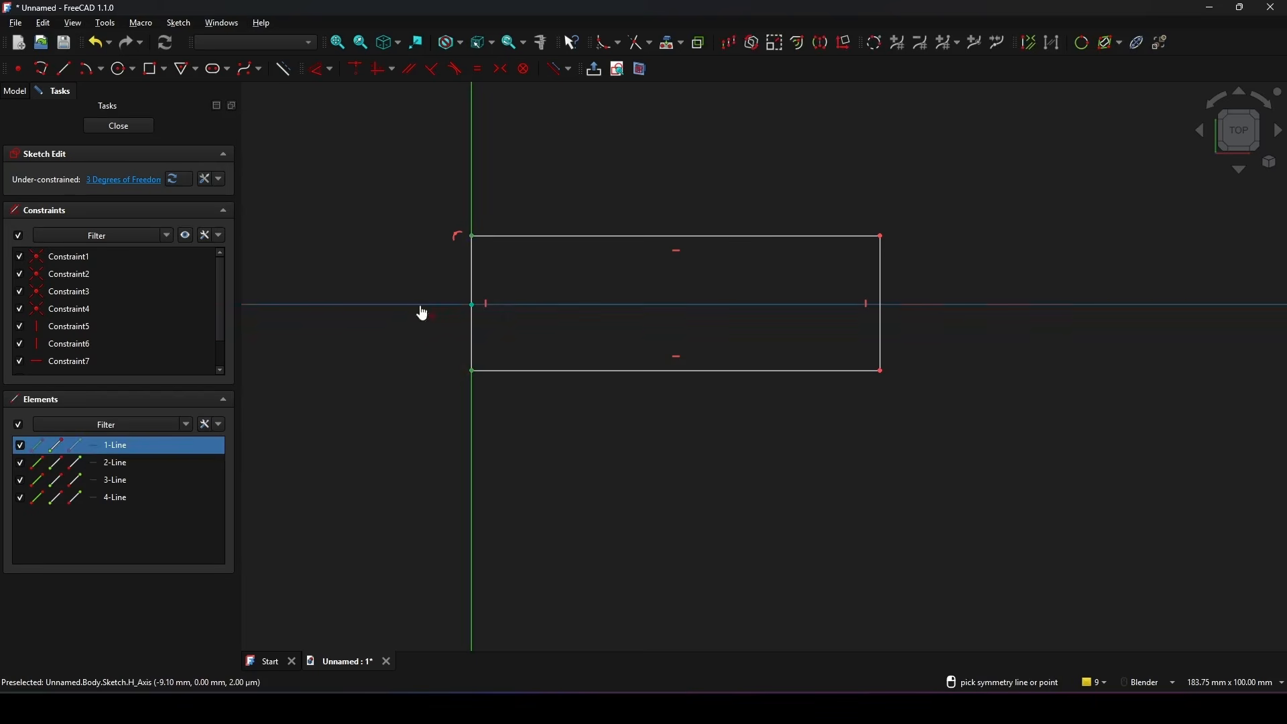
pyautogui.click(421, 306)
pyautogui.press('Escape')
pyautogui.keyDown('shift'); pyautogui.moveTo(551, 275); pyautogui.dragTo(532, 280, button='middle'); pyautogui.keyUp('shift')
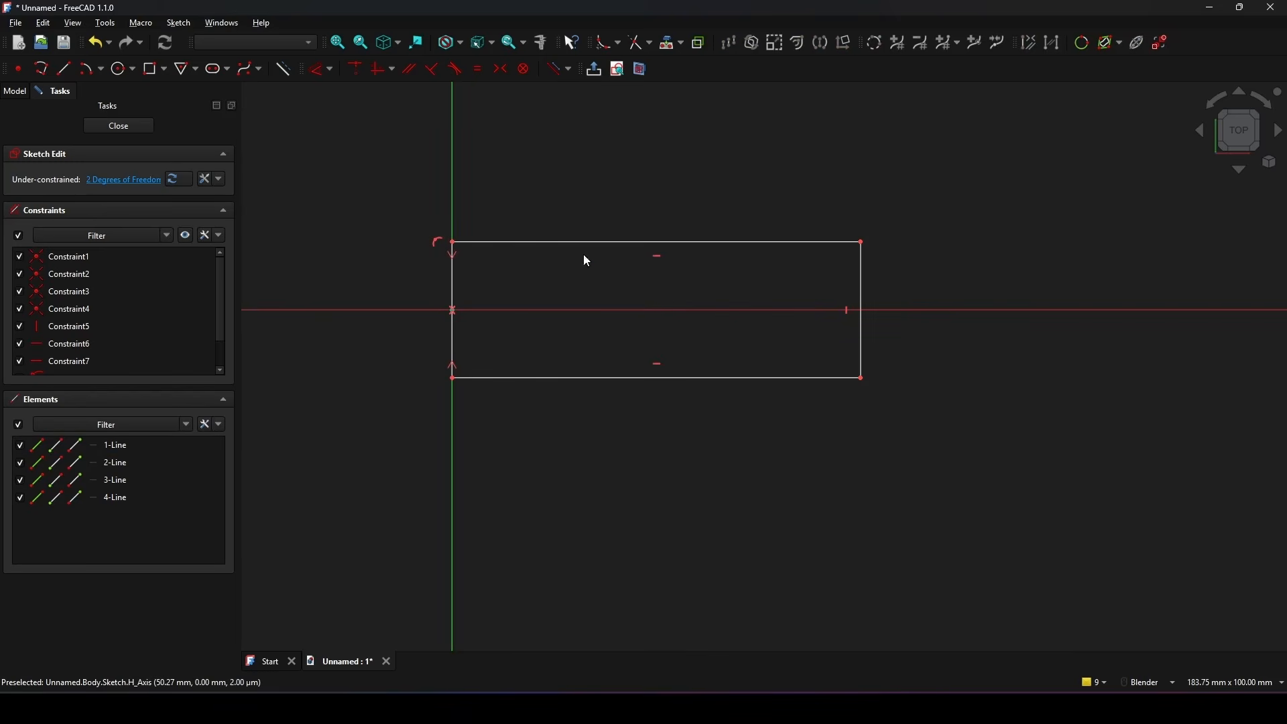
# Step: Dimension the rectangle's upper edge and begin its length expression with VarSet.Quantity
pyautogui.press('d')
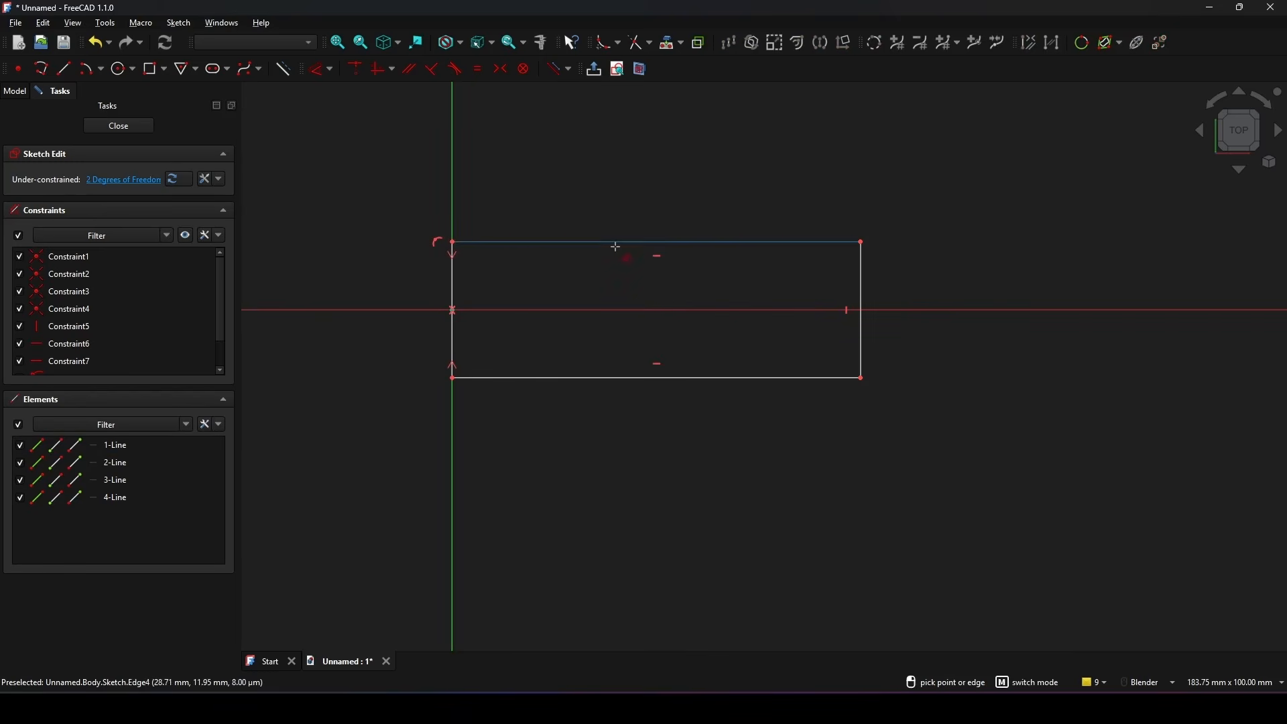
pyautogui.click(615, 243)
pyautogui.click(637, 173)
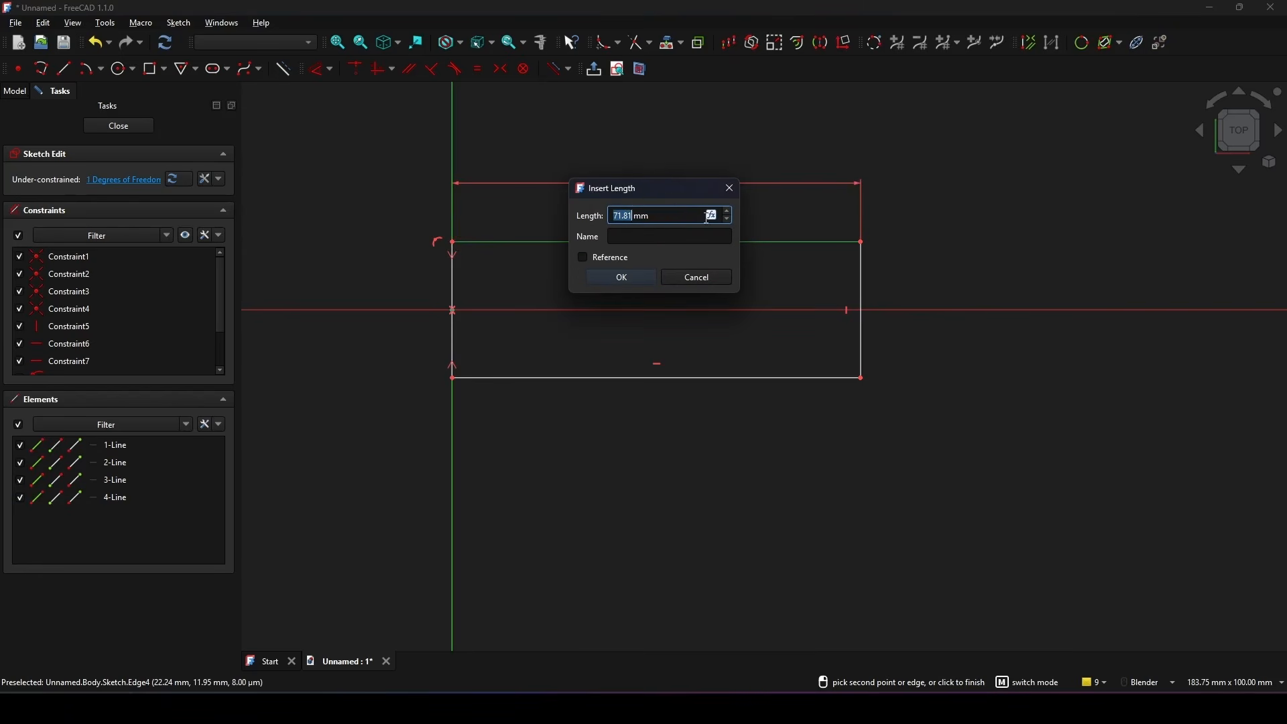
pyautogui.click(712, 215)
pyautogui.moveTo(709, 214); pyautogui.dragTo(525, 235)
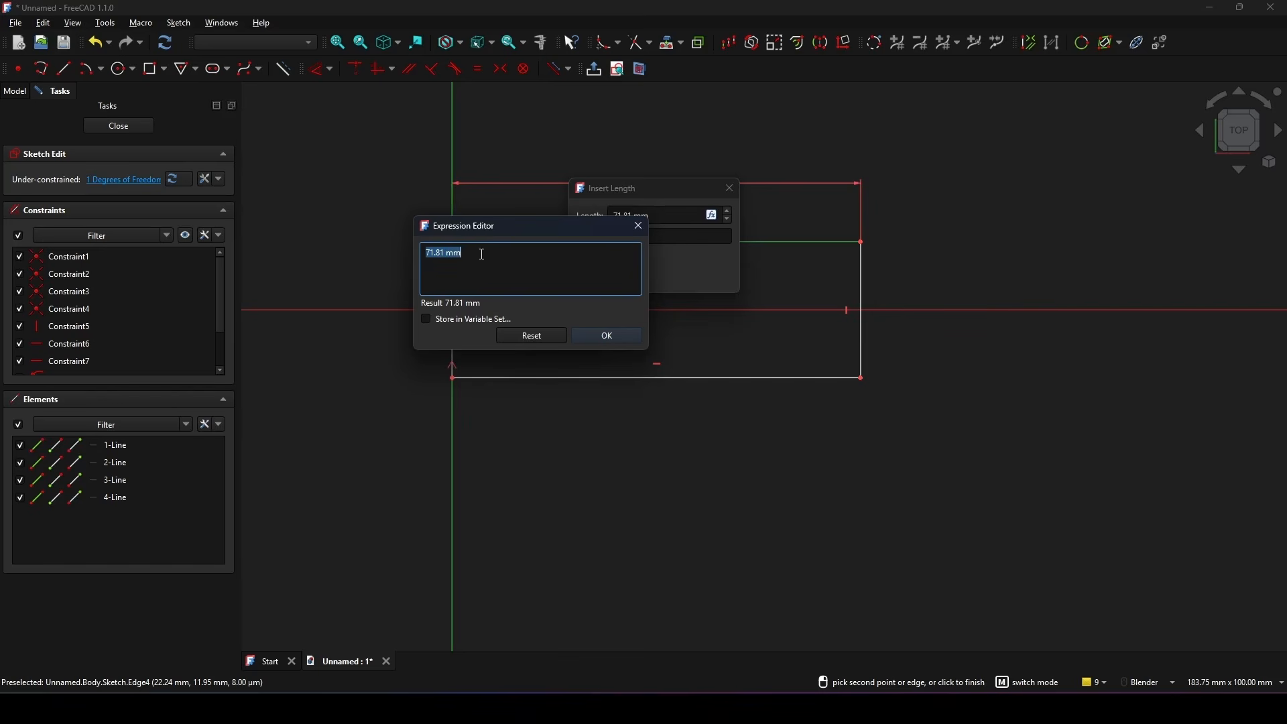
pyautogui.write('v')
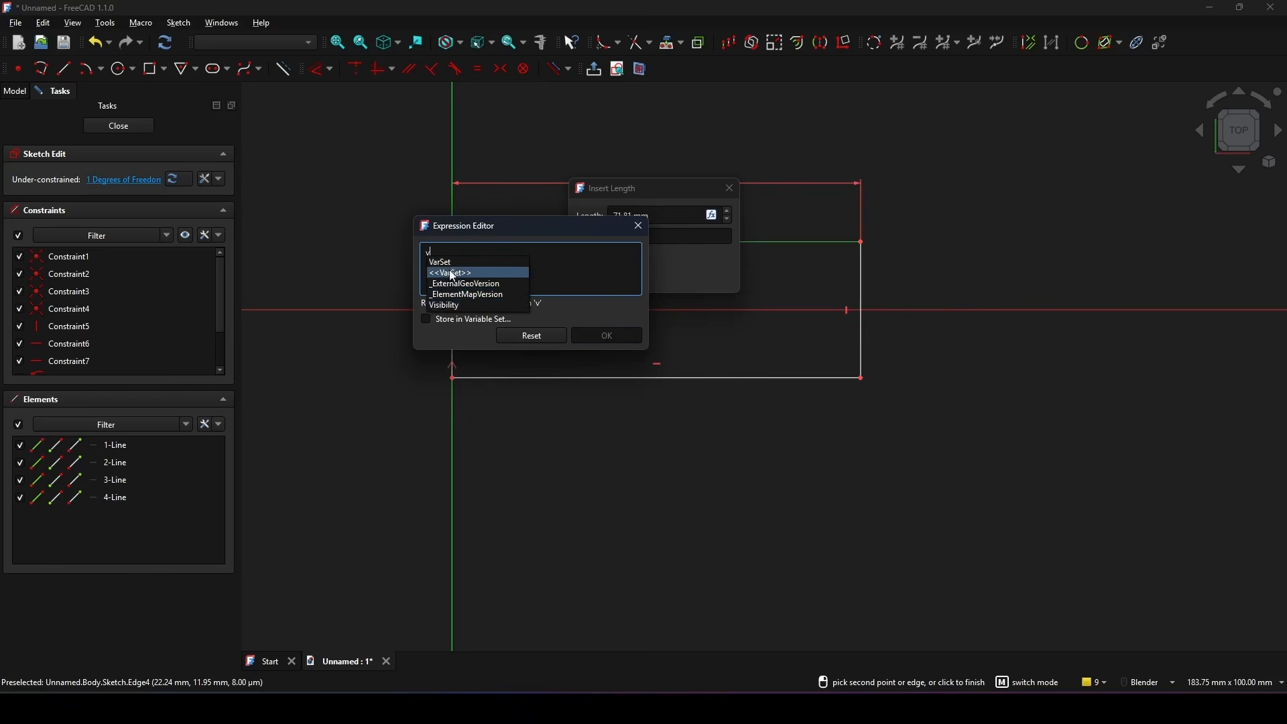
pyautogui.click(442, 262)
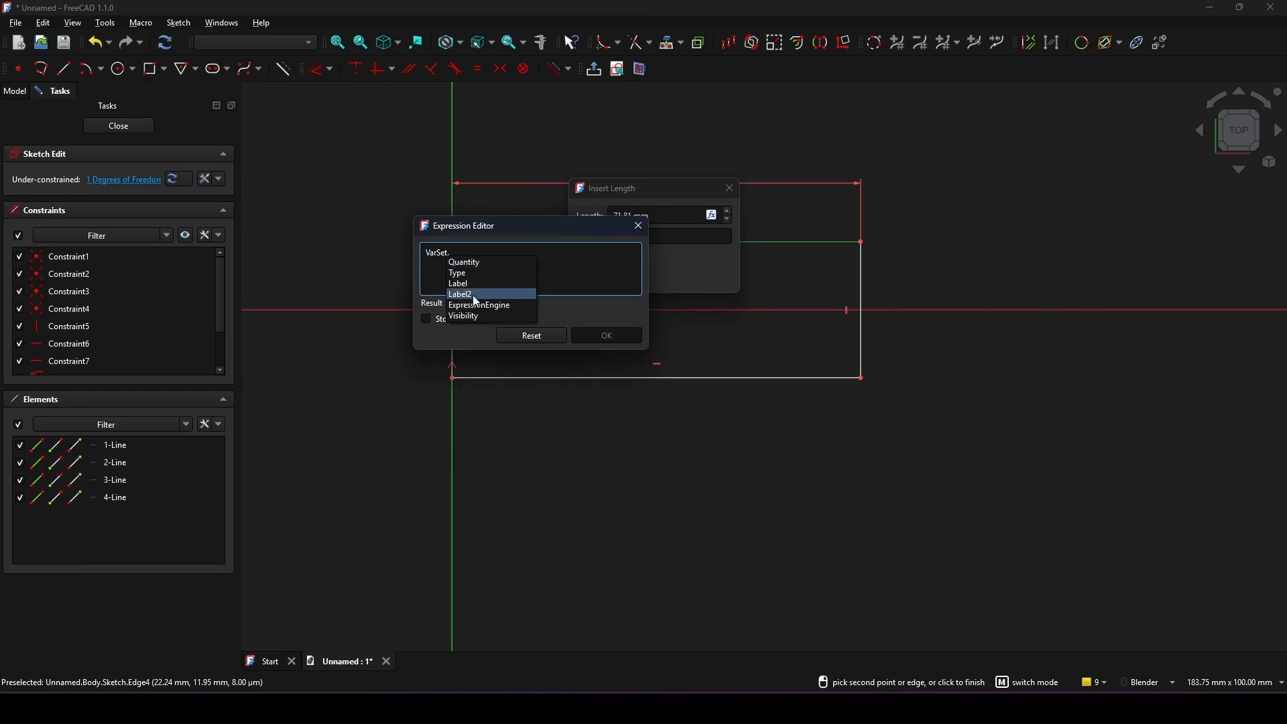
pyautogui.click(480, 264)
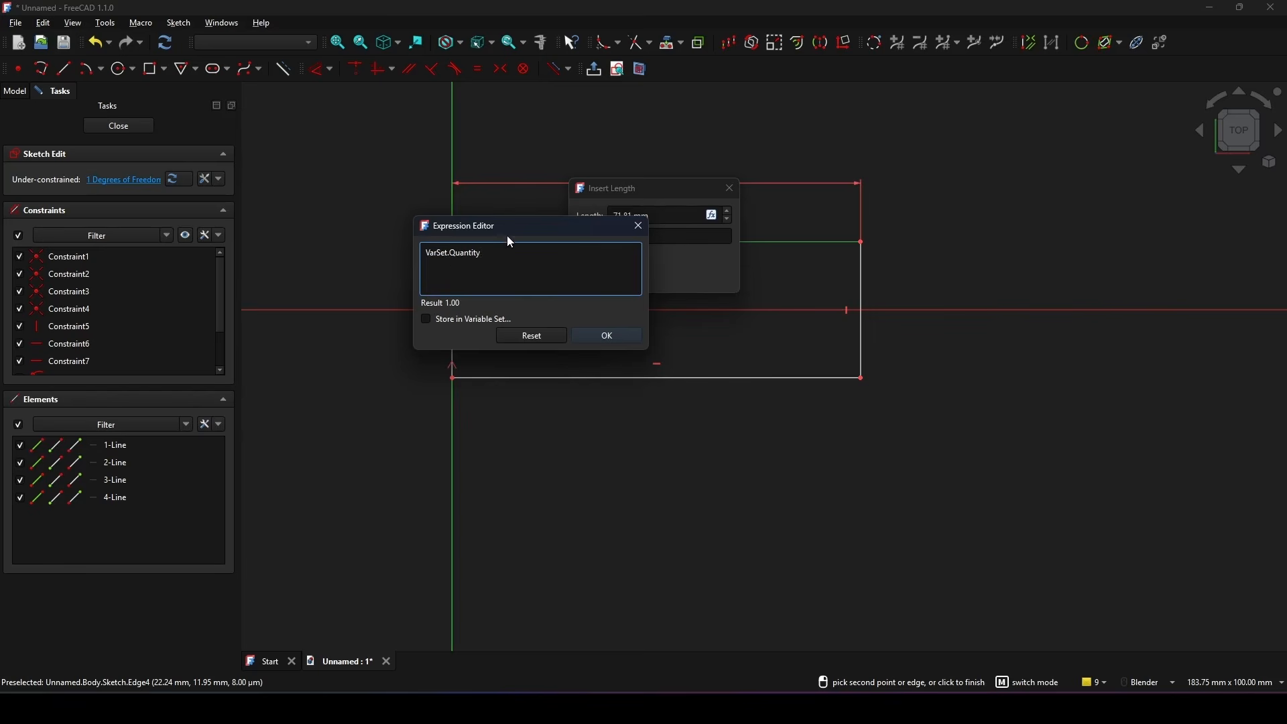
# Step: Complete the length expression as VarSet.Quantity *20 and apply it to the upper edge's dimension
pyautogui.moveTo(508, 237); pyautogui.dragTo(531, 319)
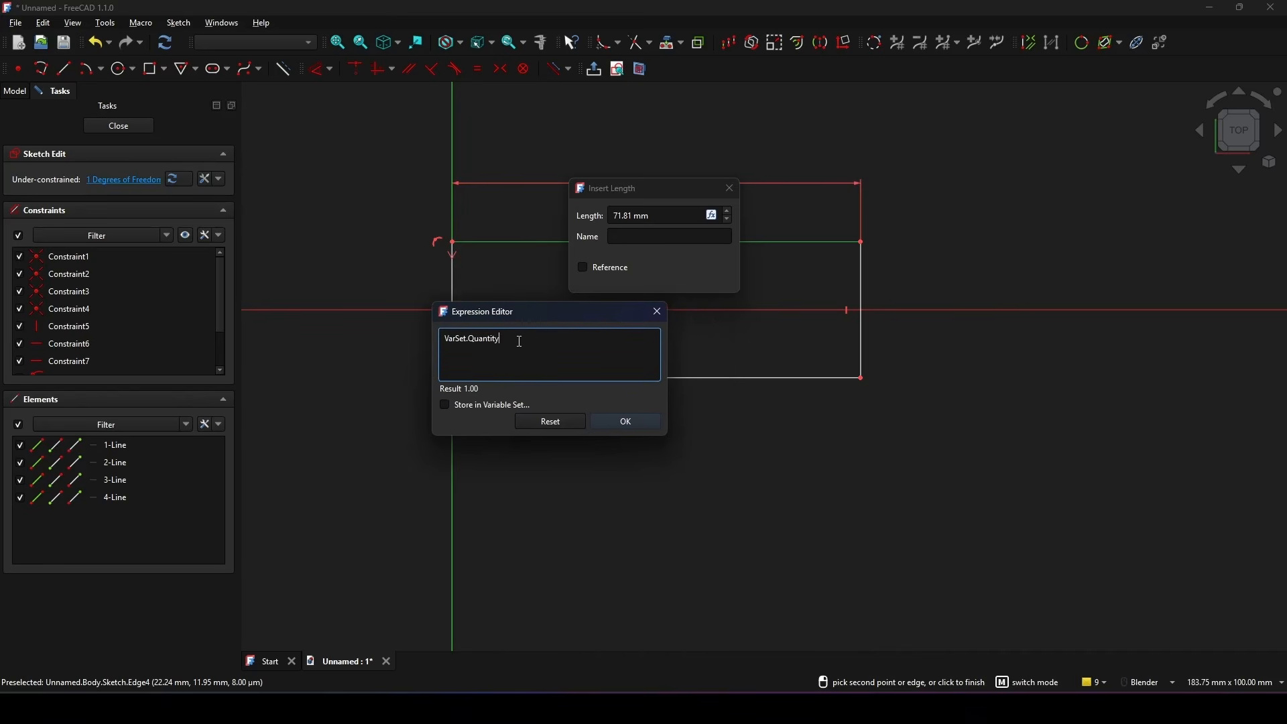
pyautogui.write('*')
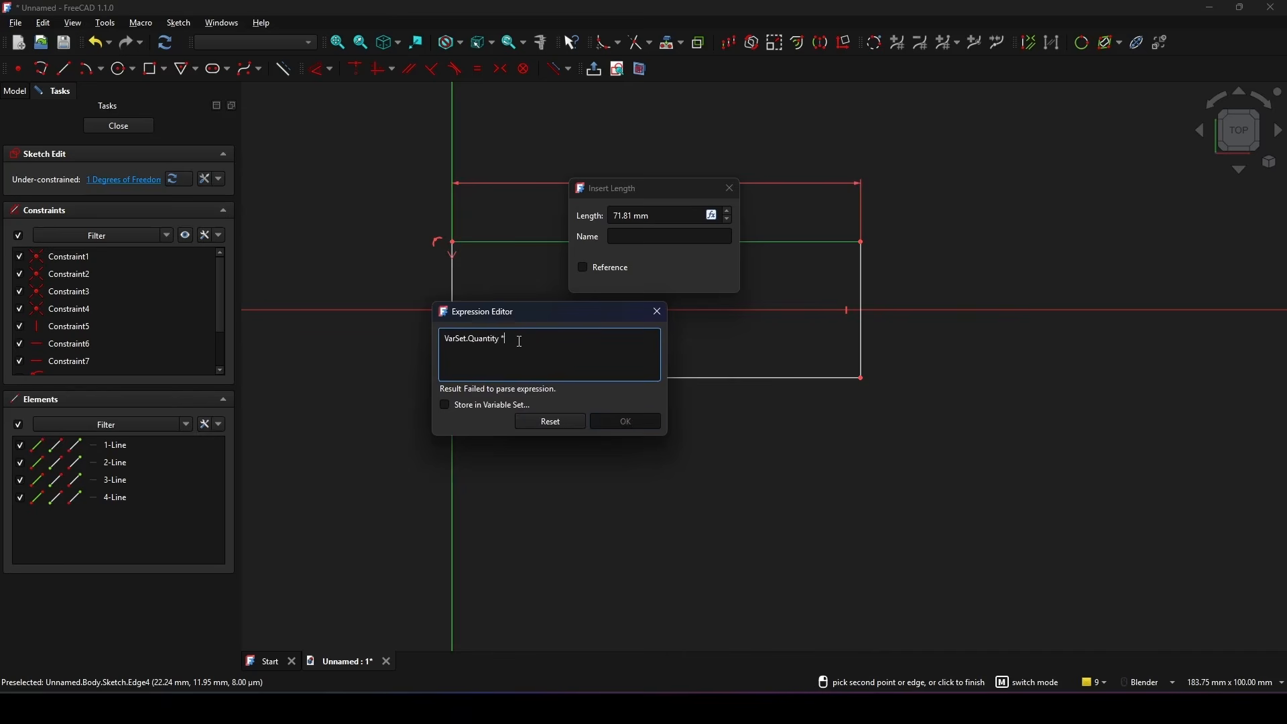
pyautogui.write('20')
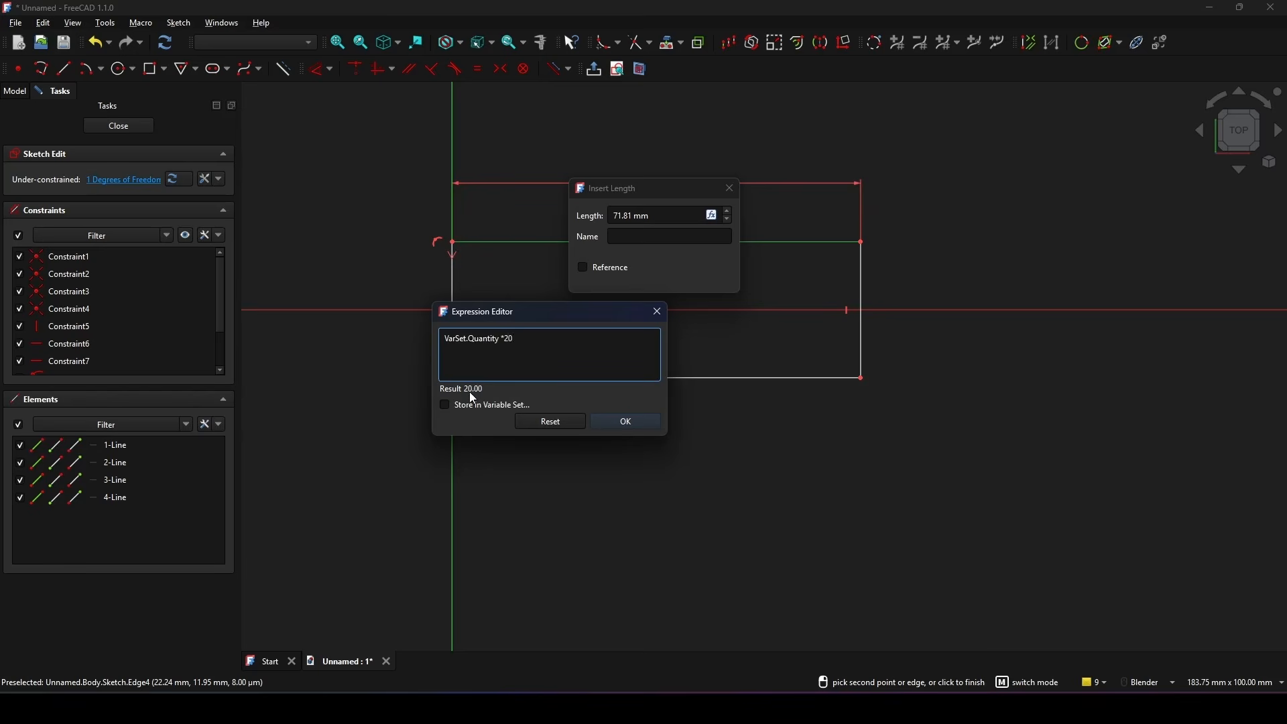
pyautogui.click(626, 421)
pyautogui.click(620, 276)
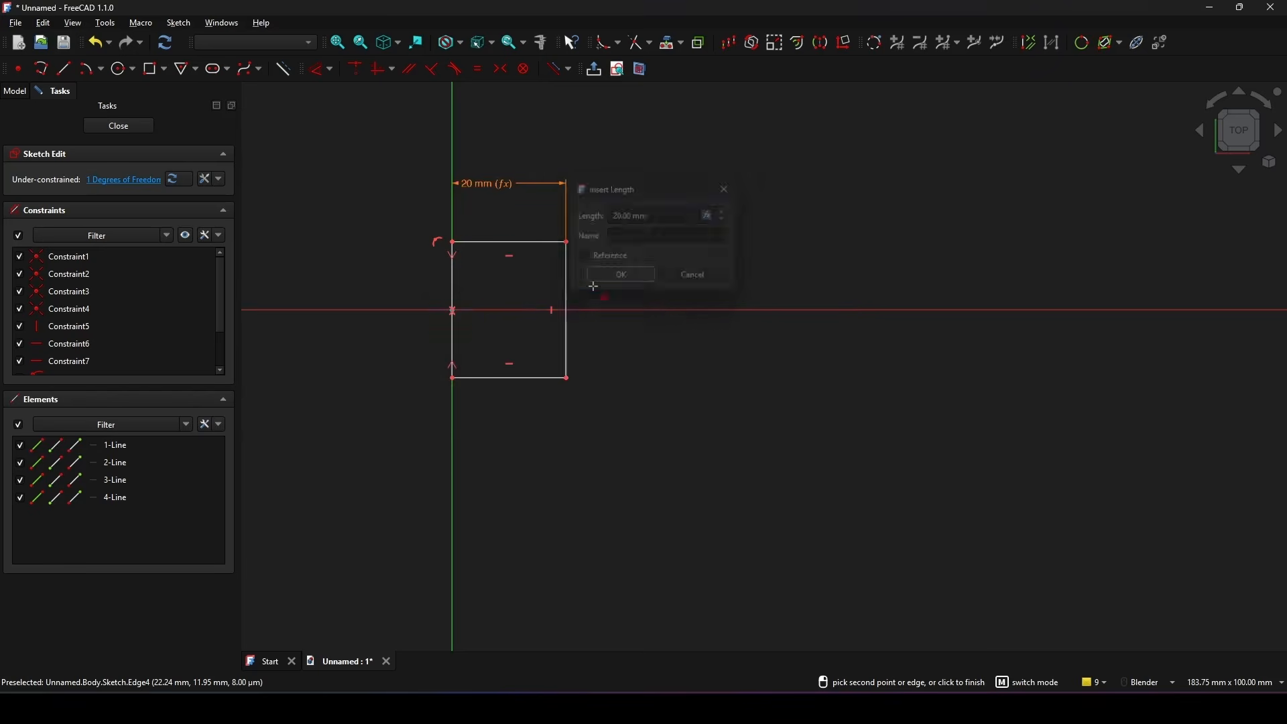
pyautogui.press('Escape')
# Step: Reposition the length dimension just above the rectangle and close the sketch
pyautogui.keyDown('shift'); pyautogui.moveTo(667, 246); pyautogui.dragTo(715, 252, button='middle'); pyautogui.keyUp('shift')
pyautogui.moveTo(535, 190); pyautogui.dragTo(553, 201)
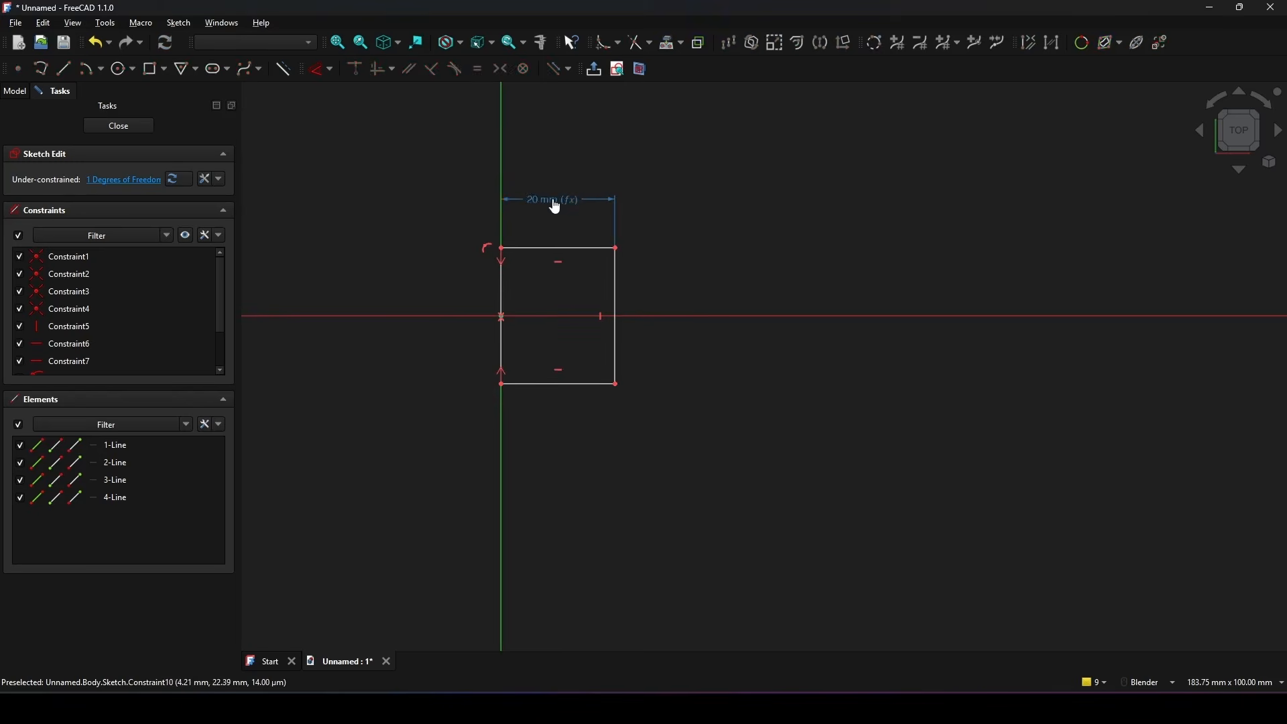
pyautogui.keyDown('shift'); pyautogui.moveTo(693, 239); pyautogui.dragTo(694, 226, button='middle'); pyautogui.keyUp('shift')
pyautogui.moveTo(542, 197); pyautogui.dragTo(557, 207)
pyautogui.keyDown('shift'); pyautogui.moveTo(711, 231); pyautogui.dragTo(709, 222, button='middle'); pyautogui.keyUp('shift')
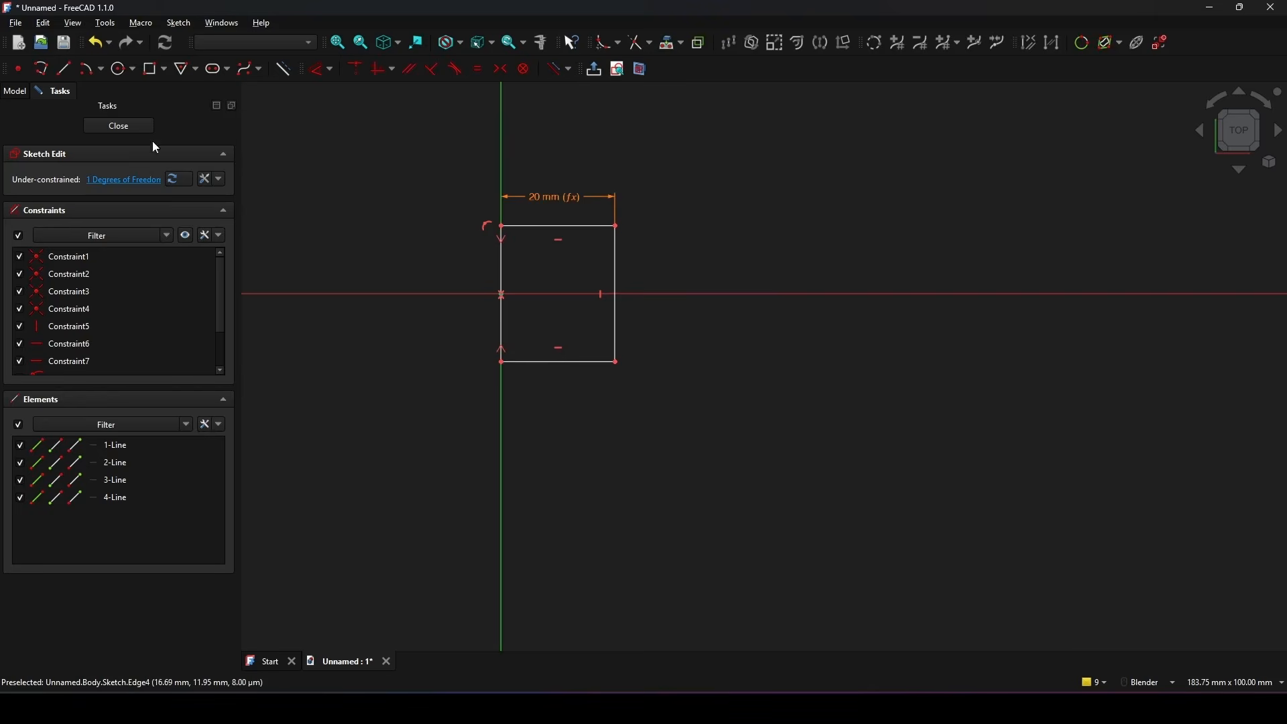
pyautogui.click(134, 123)
pyautogui.keyDown('shift'); pyautogui.moveTo(752, 337); pyautogui.dragTo(732, 317, button='middle'); pyautogui.keyUp('shift')
pyautogui.moveTo(732, 317)
pyautogui.mouseDown(button='middle')
pyautogui.moveTo(727, 305)
pyautogui.moveTo(746, 310)
pyautogui.mouseUp(button='middle')
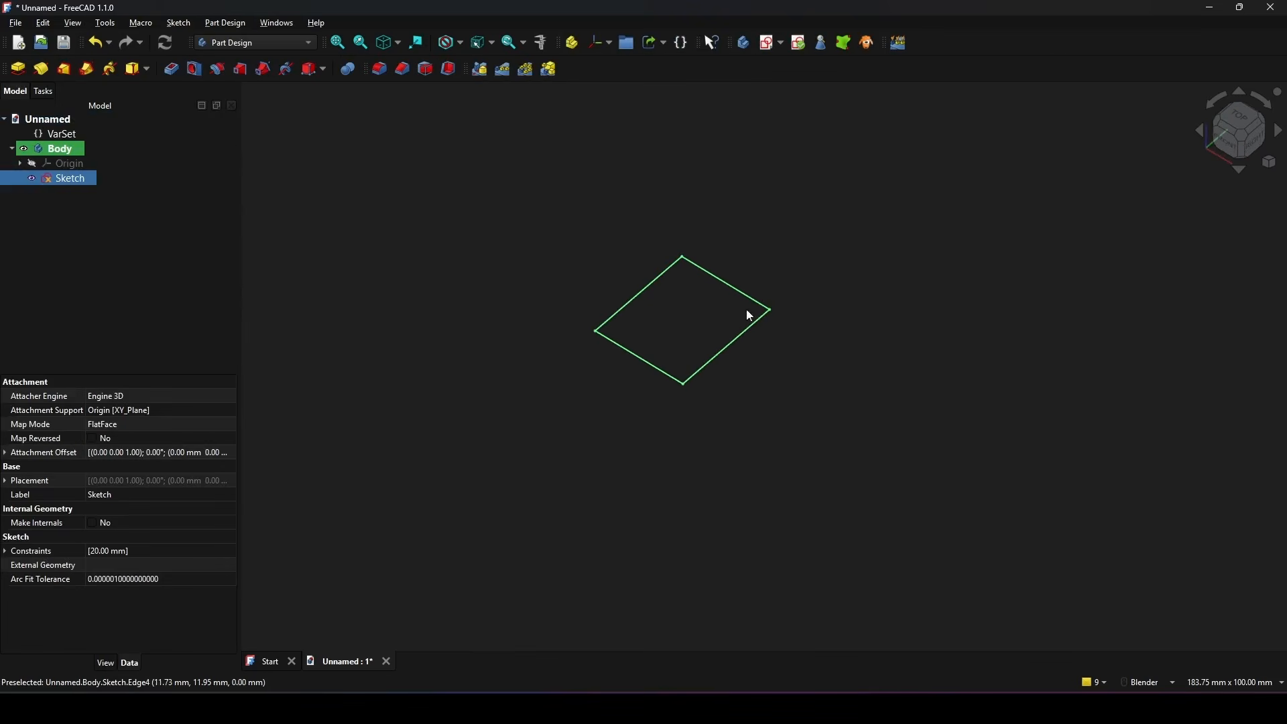
# Step: Set the VarSet's Quantity property to 2 to test the rectangle's parametric length
pyautogui.click(47, 137)
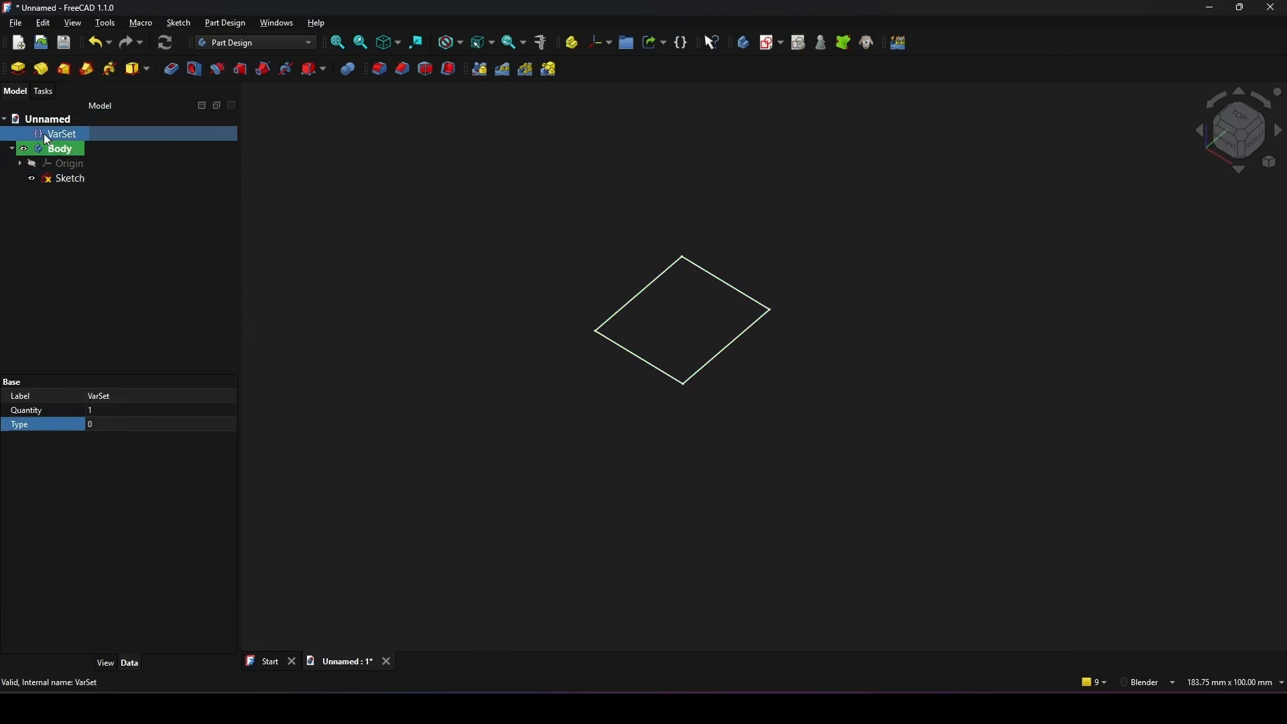
pyautogui.click(28, 410)
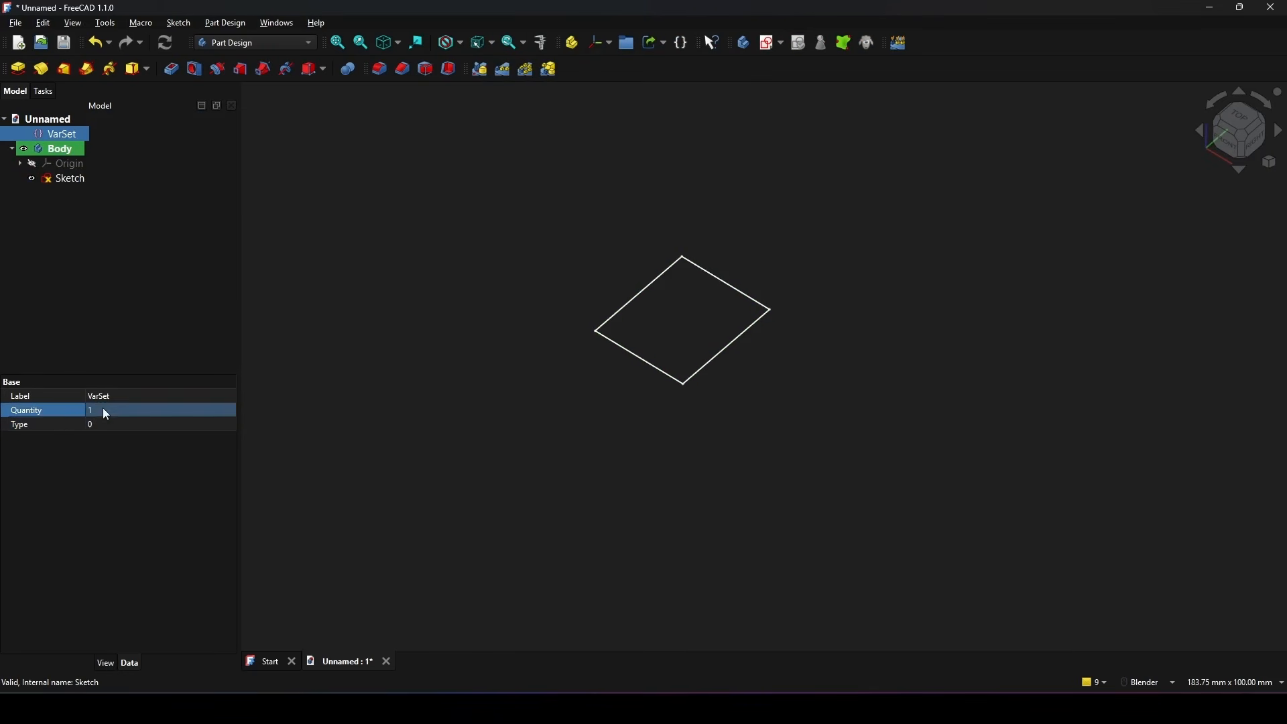
pyautogui.click(106, 415)
pyautogui.write('2')
pyautogui.click(59, 423)
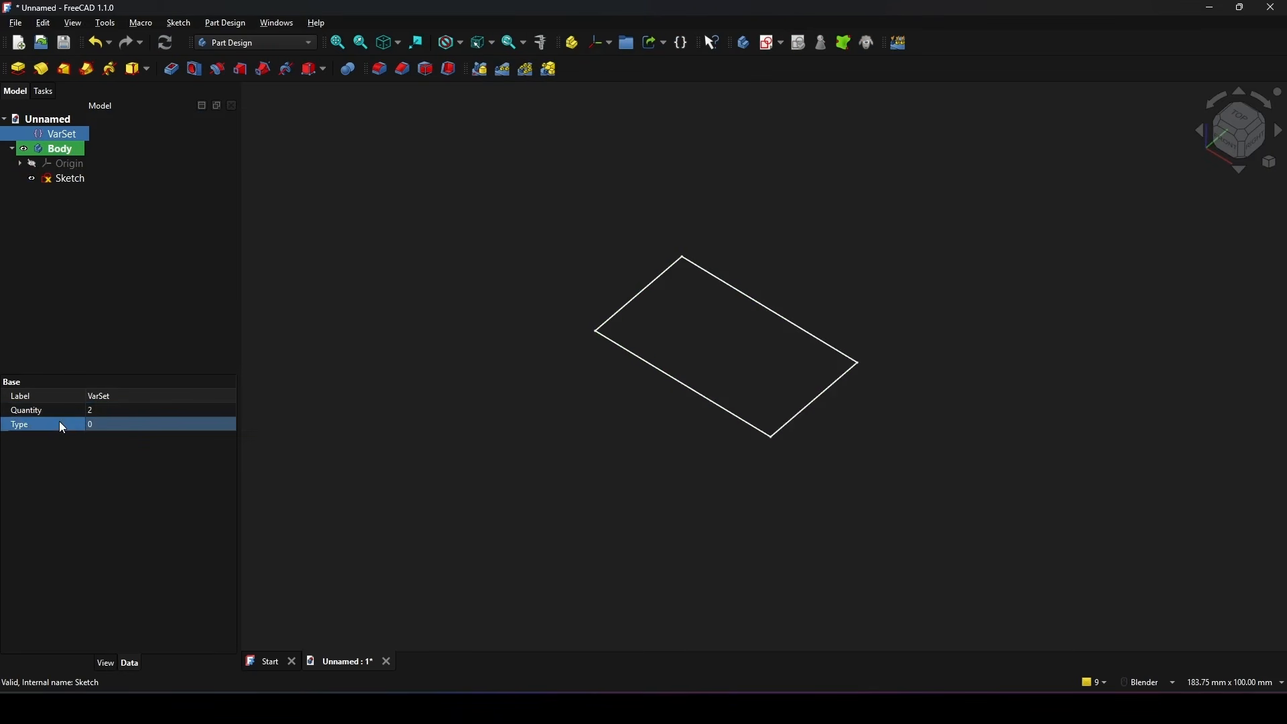
# Step: Reopen the rectangle's sketch for editing and bring its length dimension into view
pyautogui.doubleClick(73, 180)
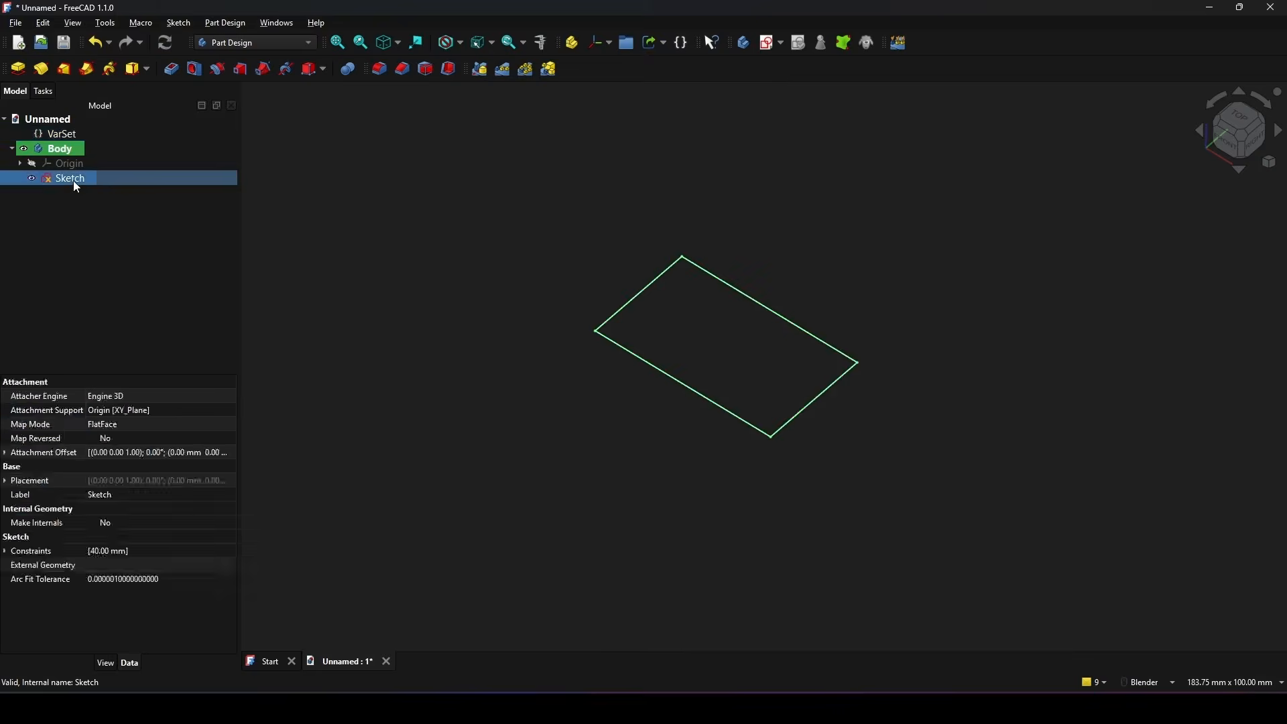
pyautogui.keyDown('shift'); pyautogui.moveTo(886, 316); pyautogui.dragTo(754, 227, button='middle'); pyautogui.keyUp('shift')
pyautogui.scroll(1, 754, 228)
pyautogui.keyDown('shift'); pyautogui.moveTo(675, 279); pyautogui.dragTo(682, 258, button='middle'); pyautogui.keyUp('shift')
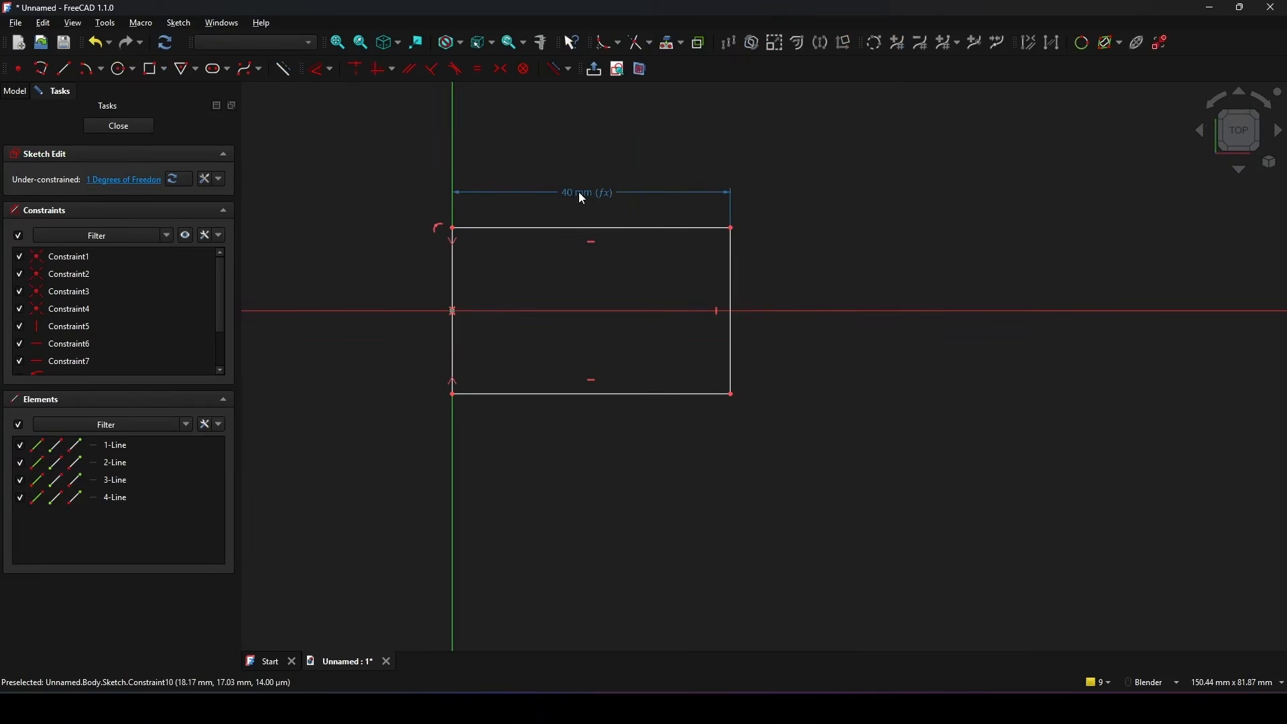
# Step: Dimension the rectangle's right edge, placing the height dimension outside the shape
pyautogui.scroll(-2, 770, 274)
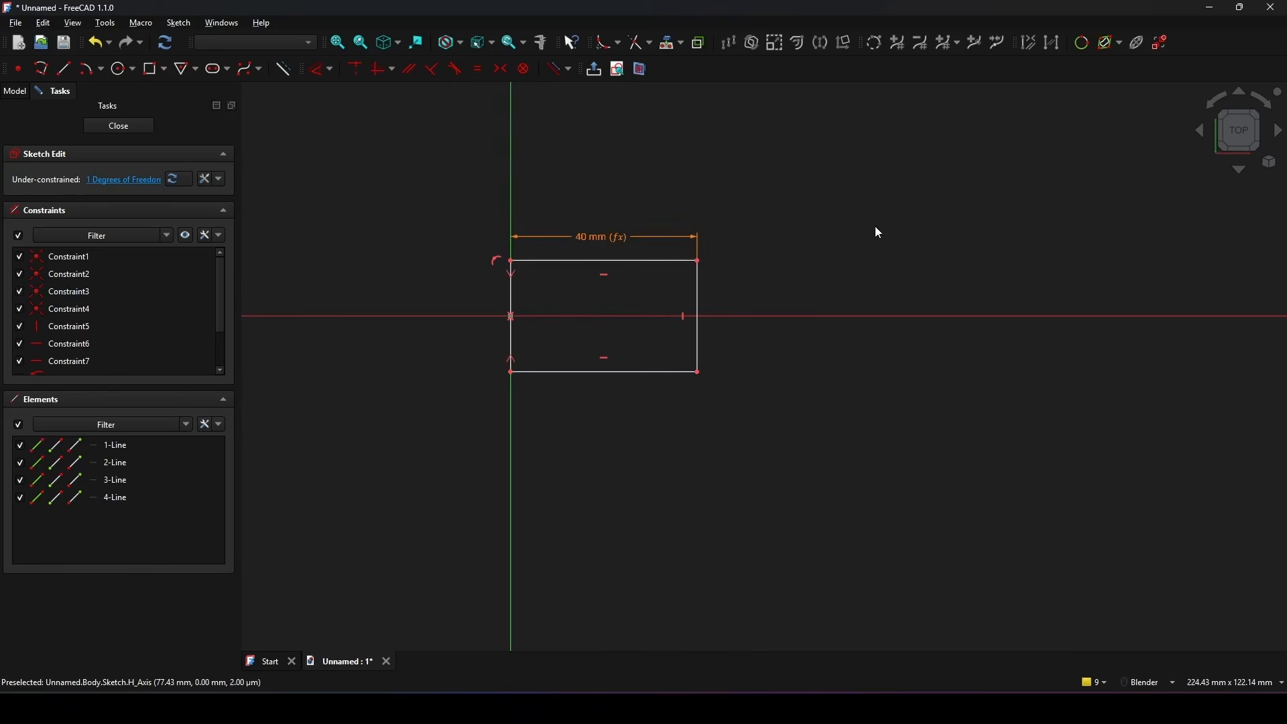
pyautogui.click(698, 289)
pyautogui.click(775, 300)
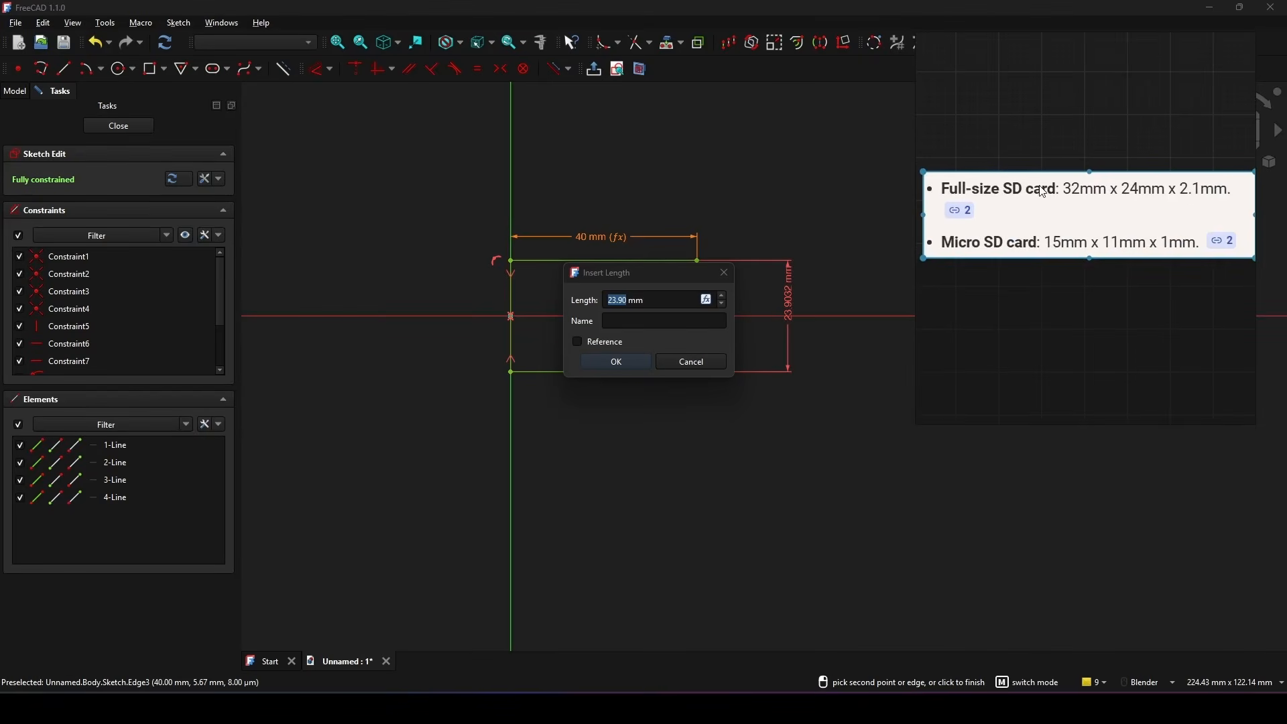
pyautogui.press('F1')
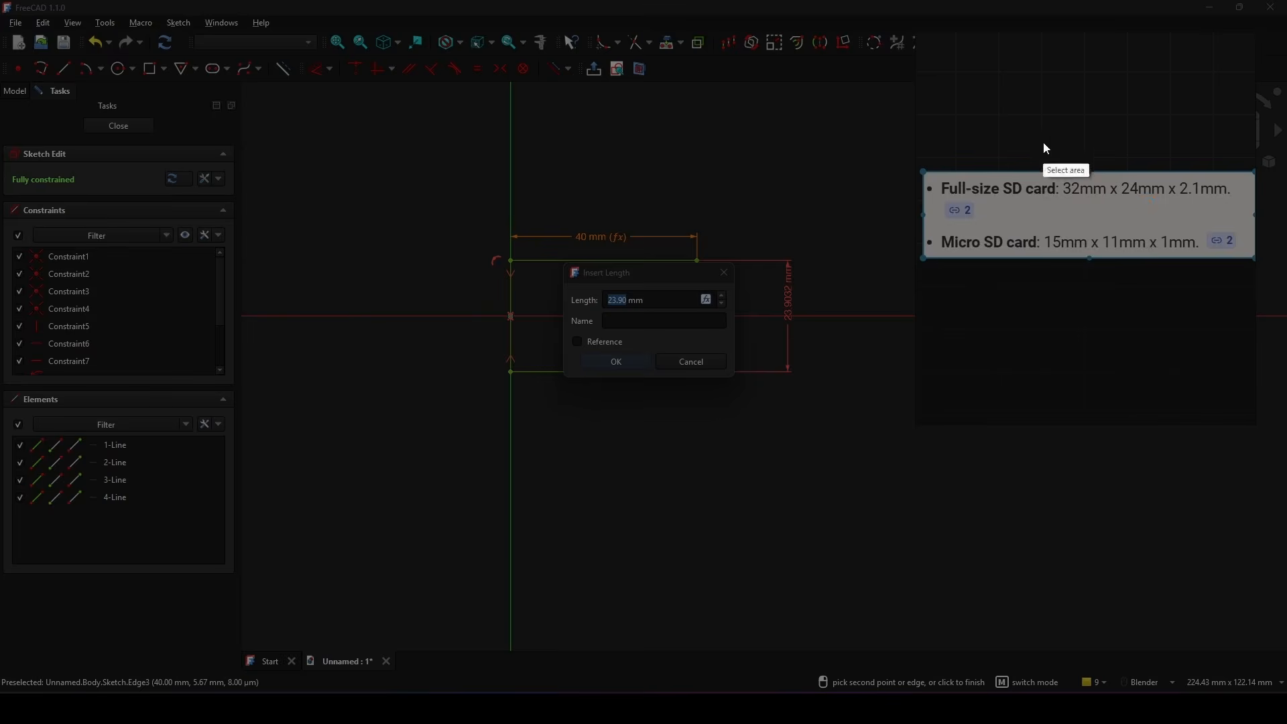
pyautogui.moveTo(943, 92); pyautogui.dragTo(1257, 325)
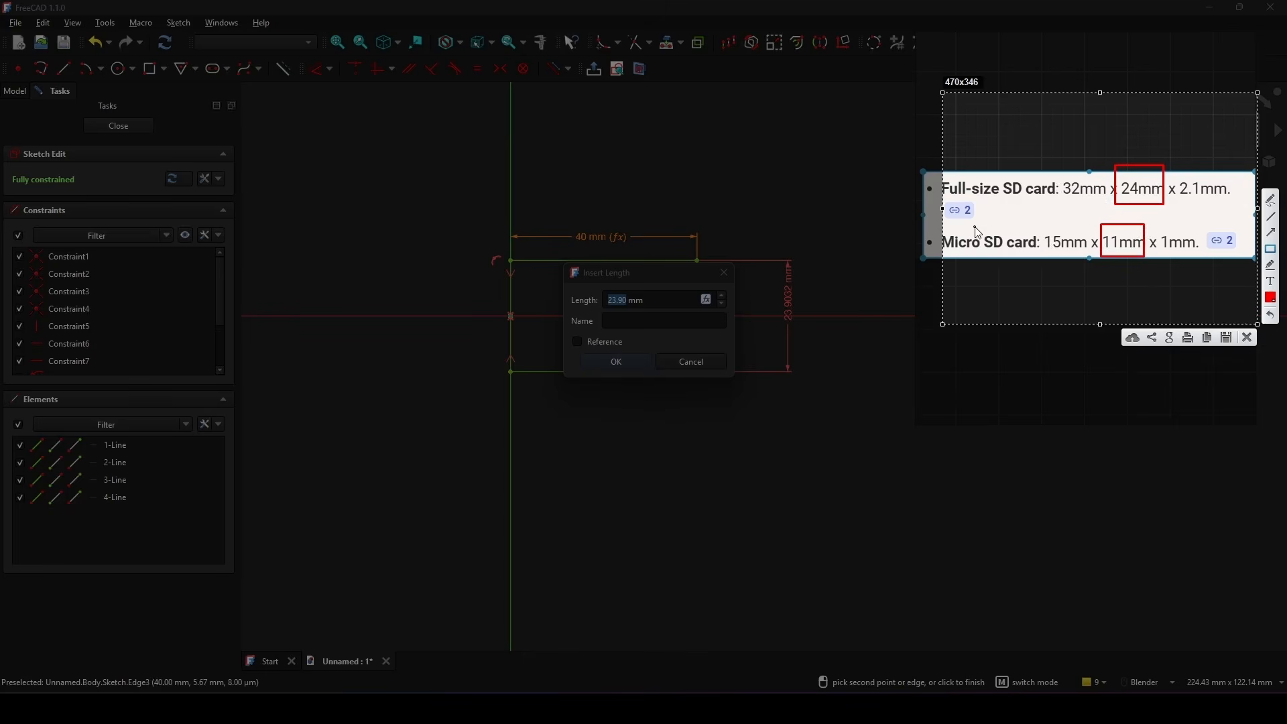
pyautogui.click(1246, 338)
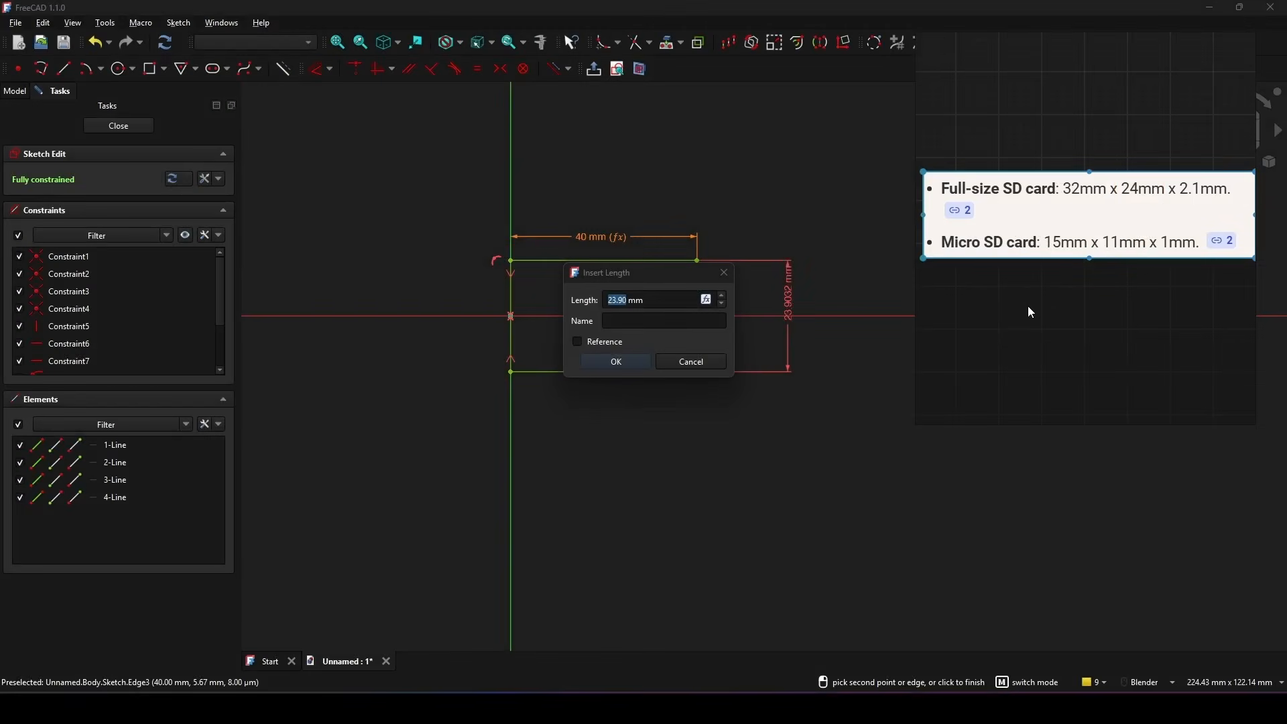
# Step: Drive the right edge's length with the expression VarSet.Type == 0 ? 24 : 11 and close the sketch
pyautogui.click(708, 300)
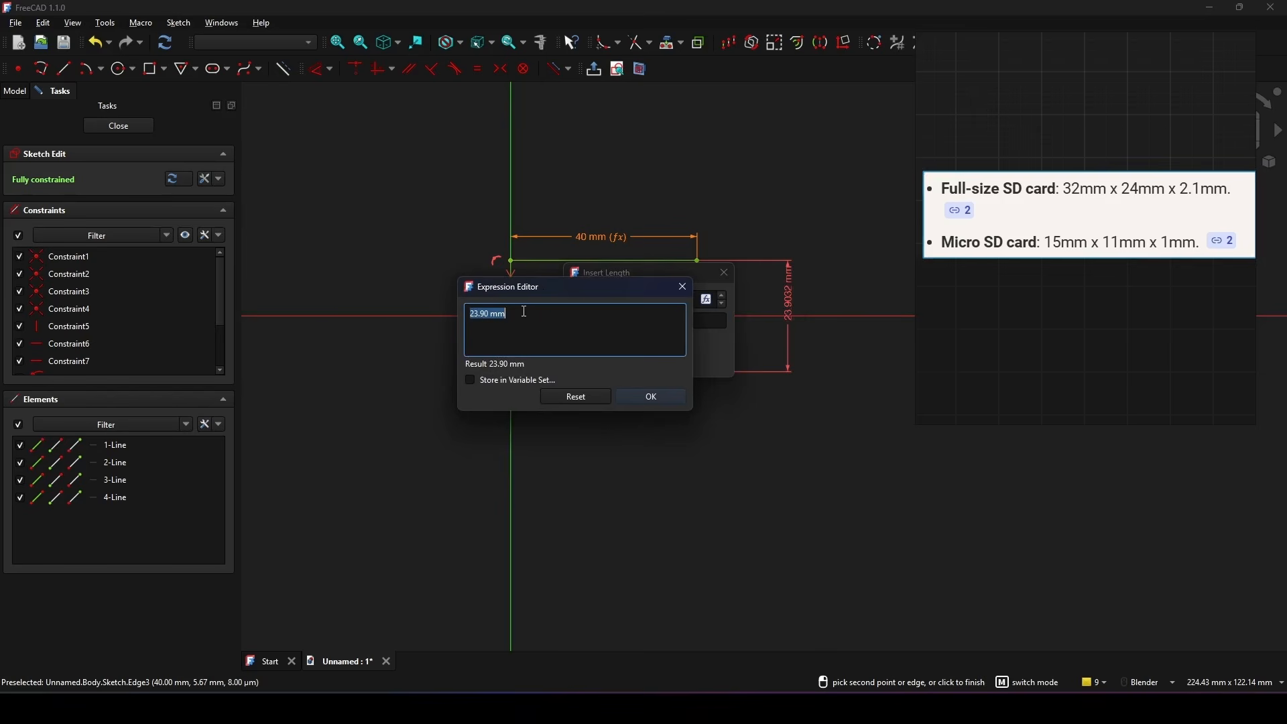
pyautogui.write('VarSet.')
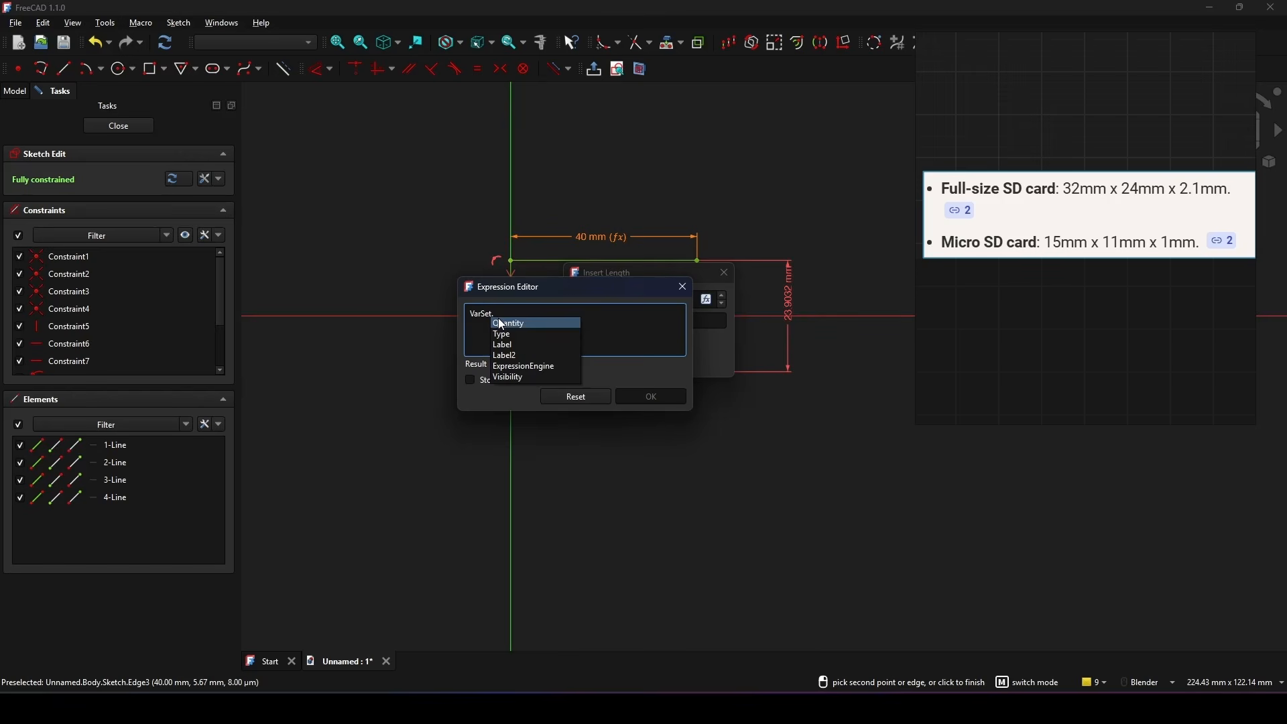
pyautogui.click(508, 334)
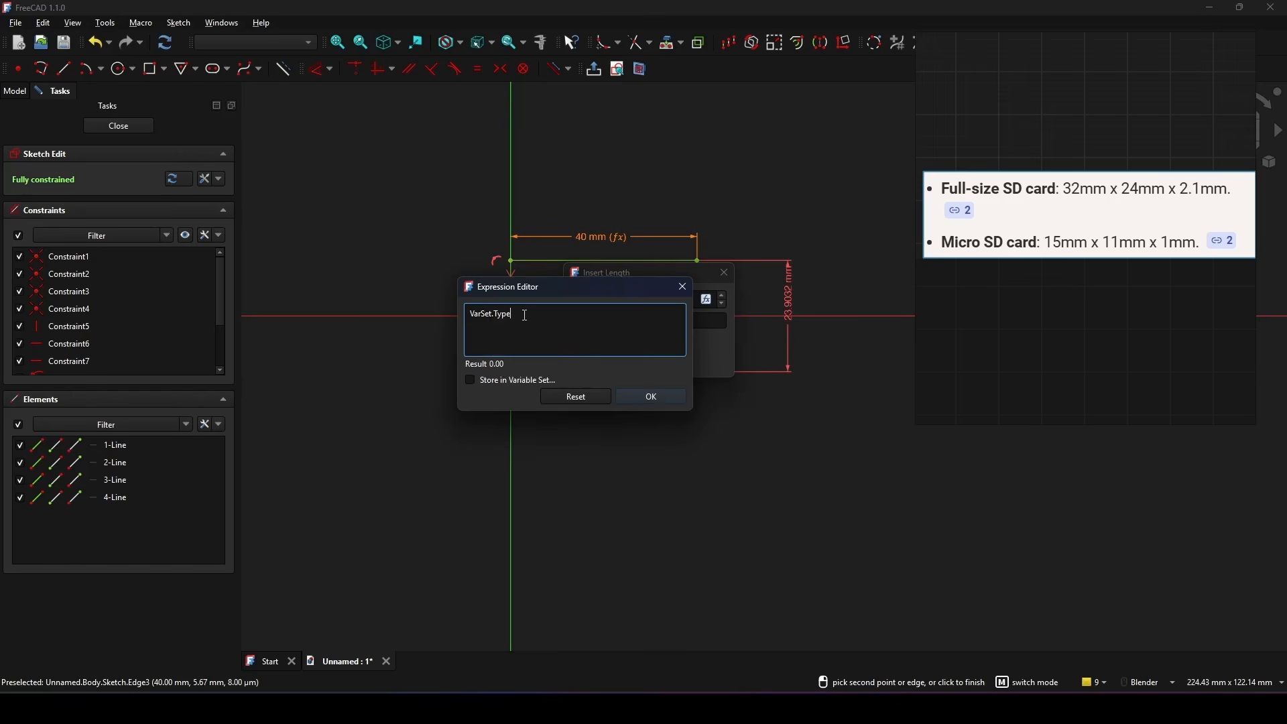
pyautogui.write('==')
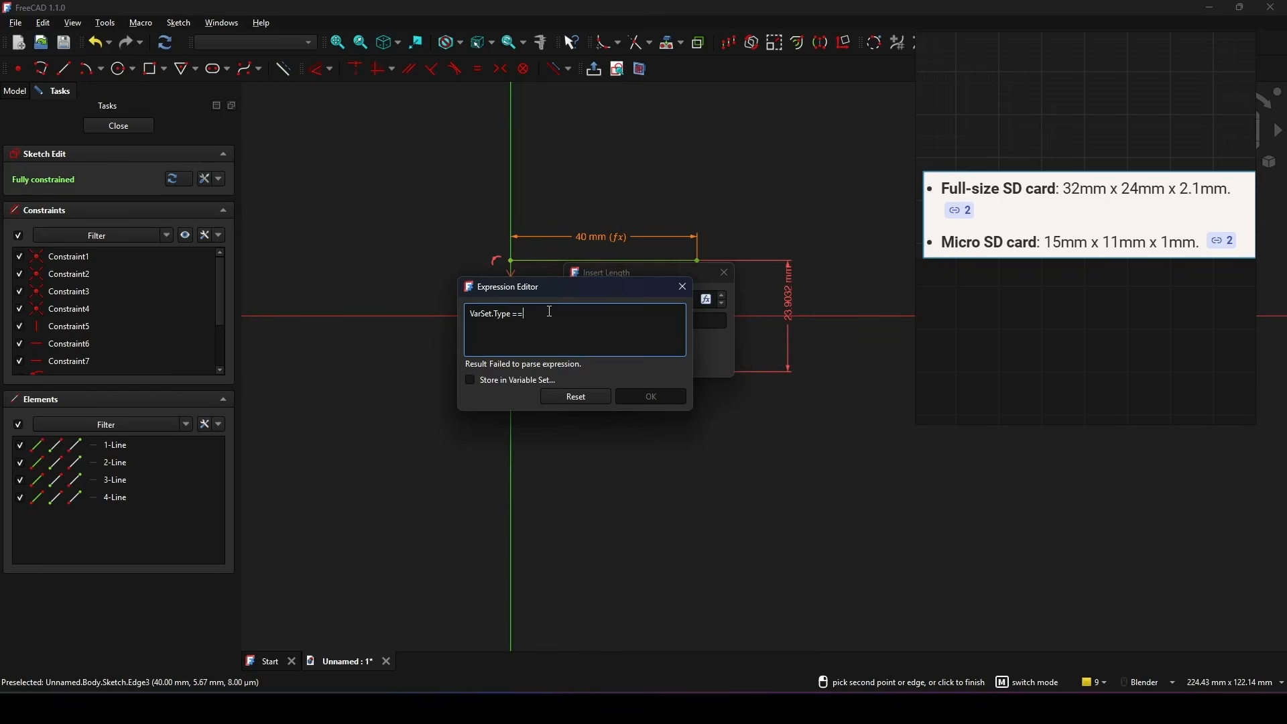
pyautogui.write(' 0')
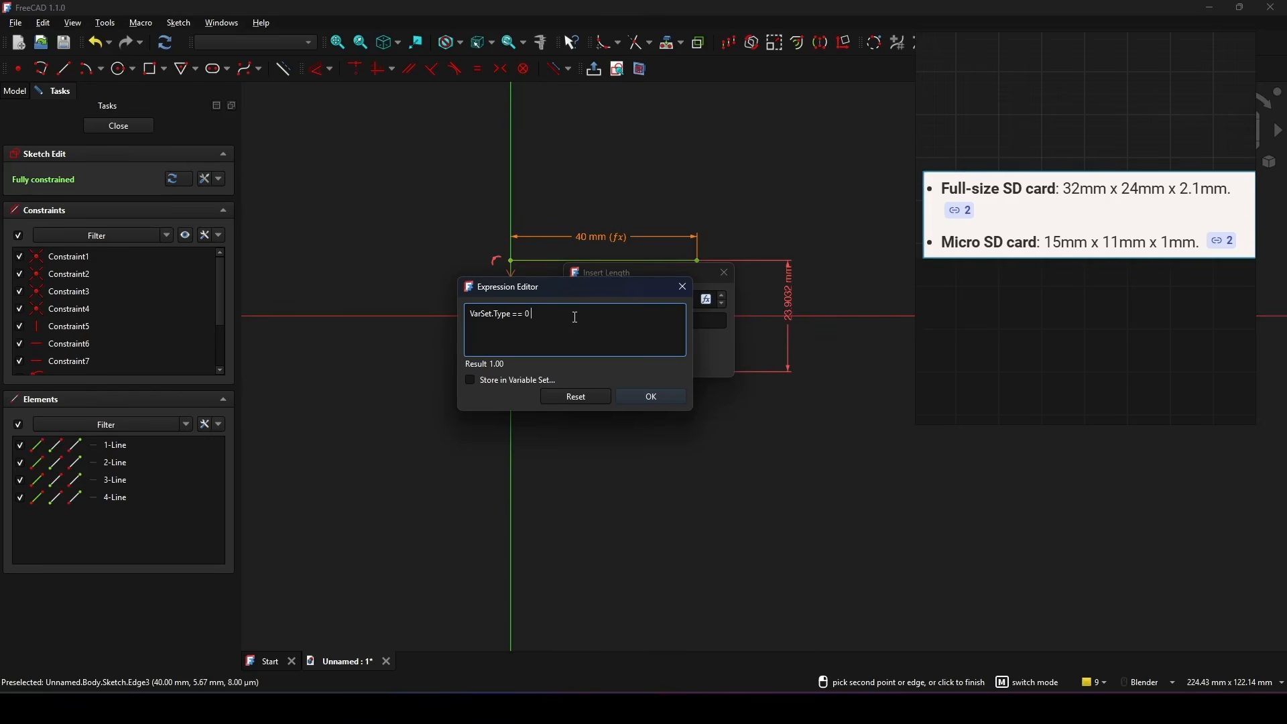
pyautogui.write('?')
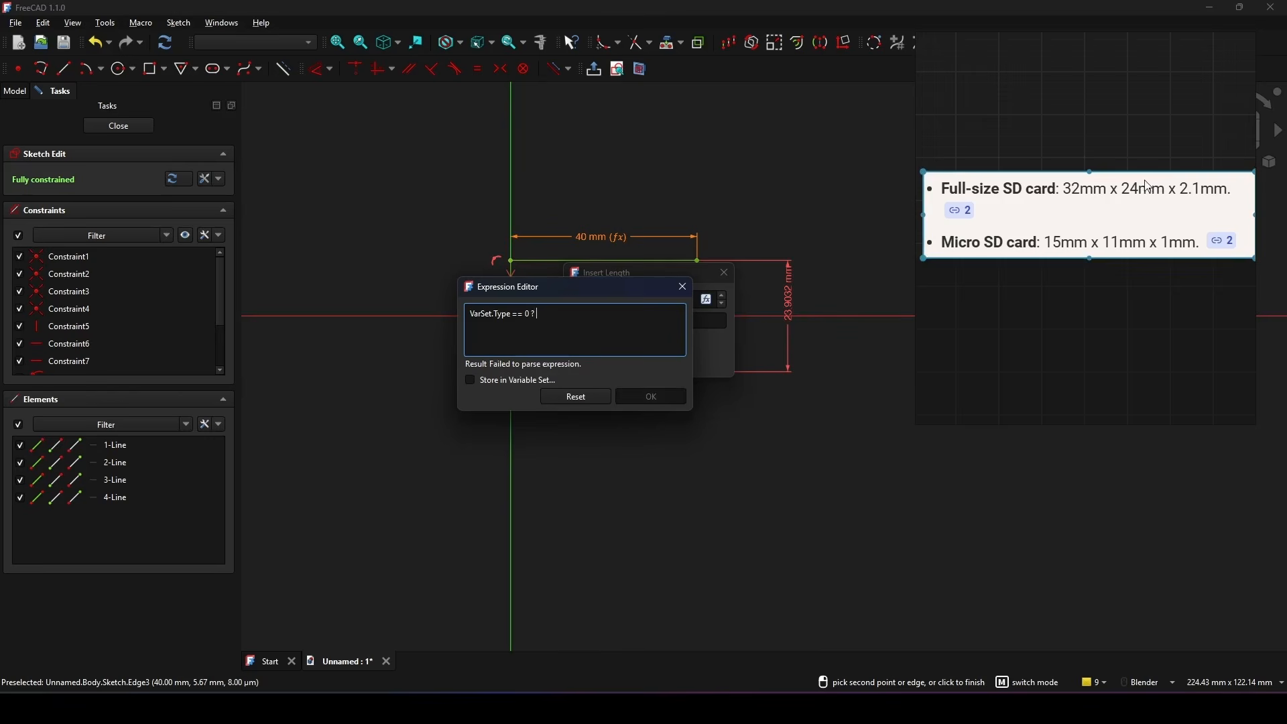
pyautogui.write('24 :')
pyautogui.write('11')
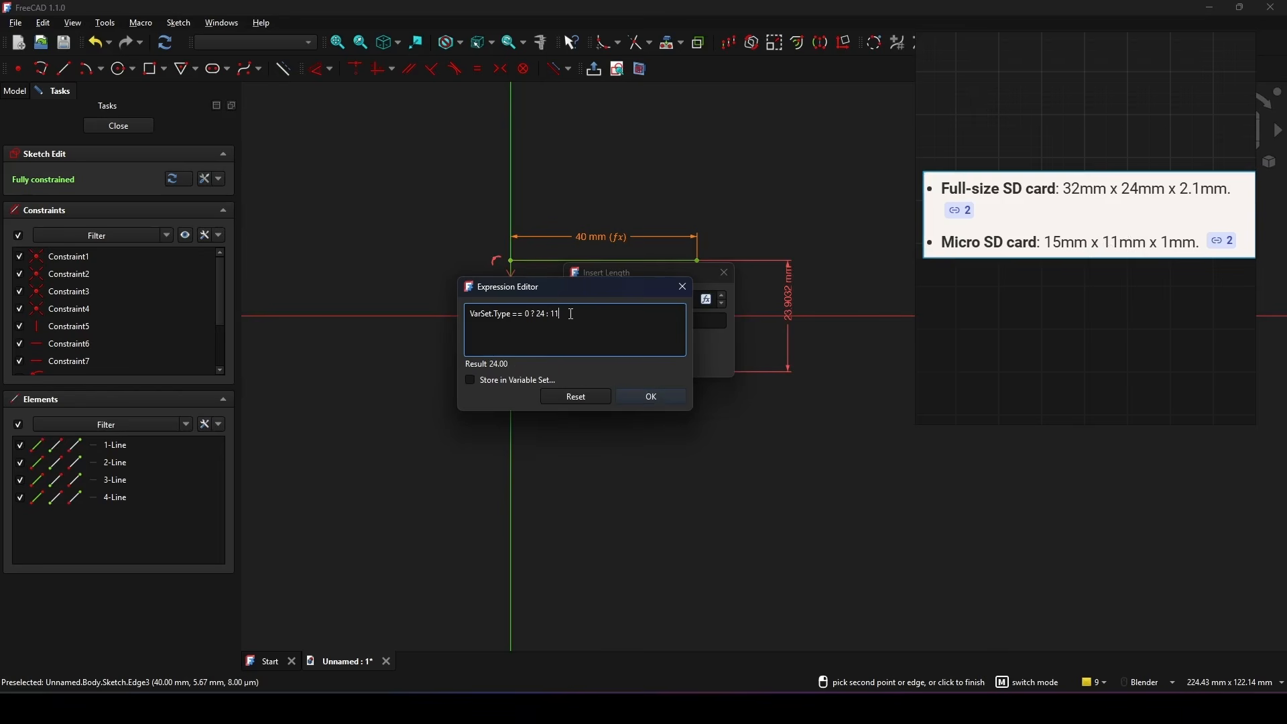
pyautogui.click(655, 397)
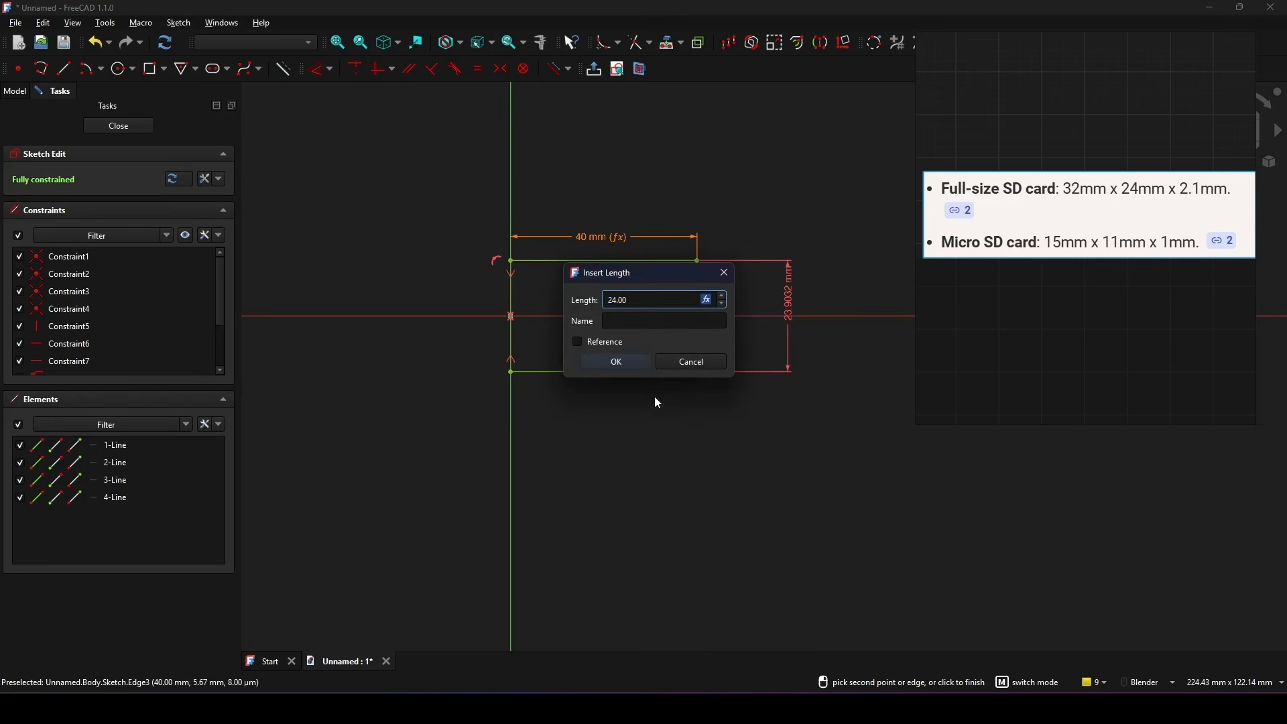
pyautogui.click(631, 366)
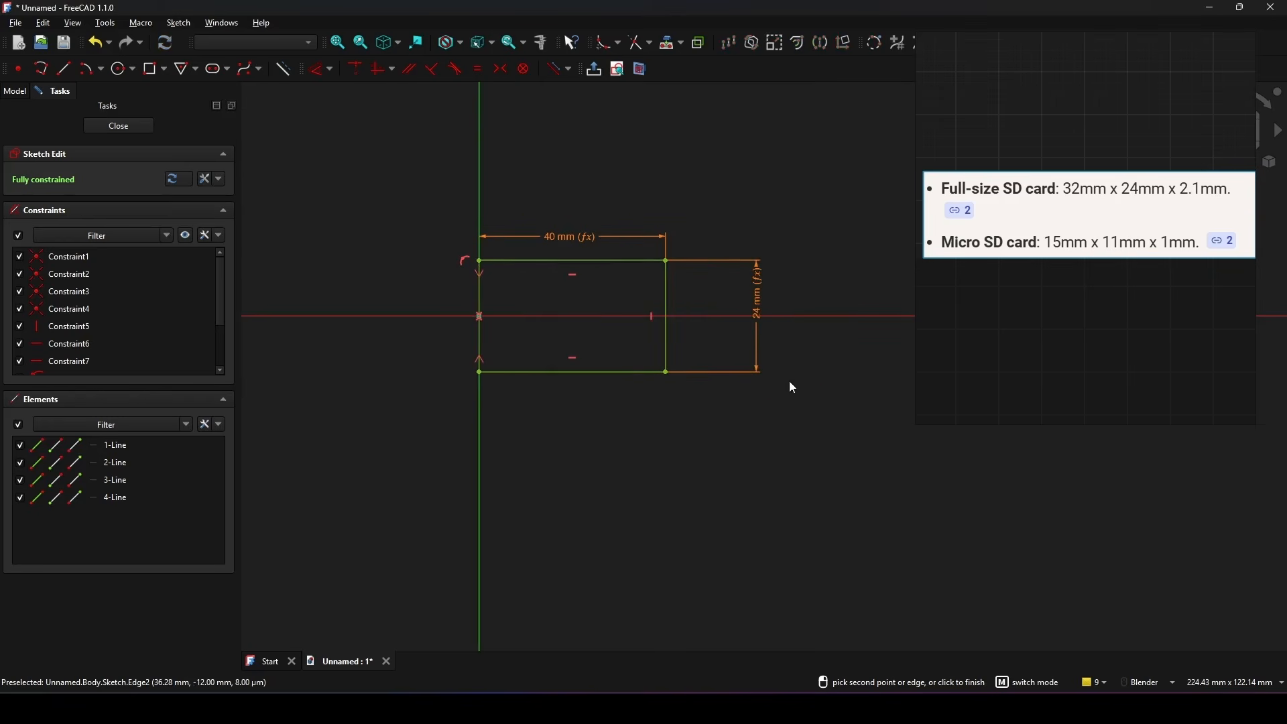
pyautogui.keyDown('shift'); pyautogui.moveTo(787, 376); pyautogui.dragTo(793, 370, button='middle'); pyautogui.keyUp('shift')
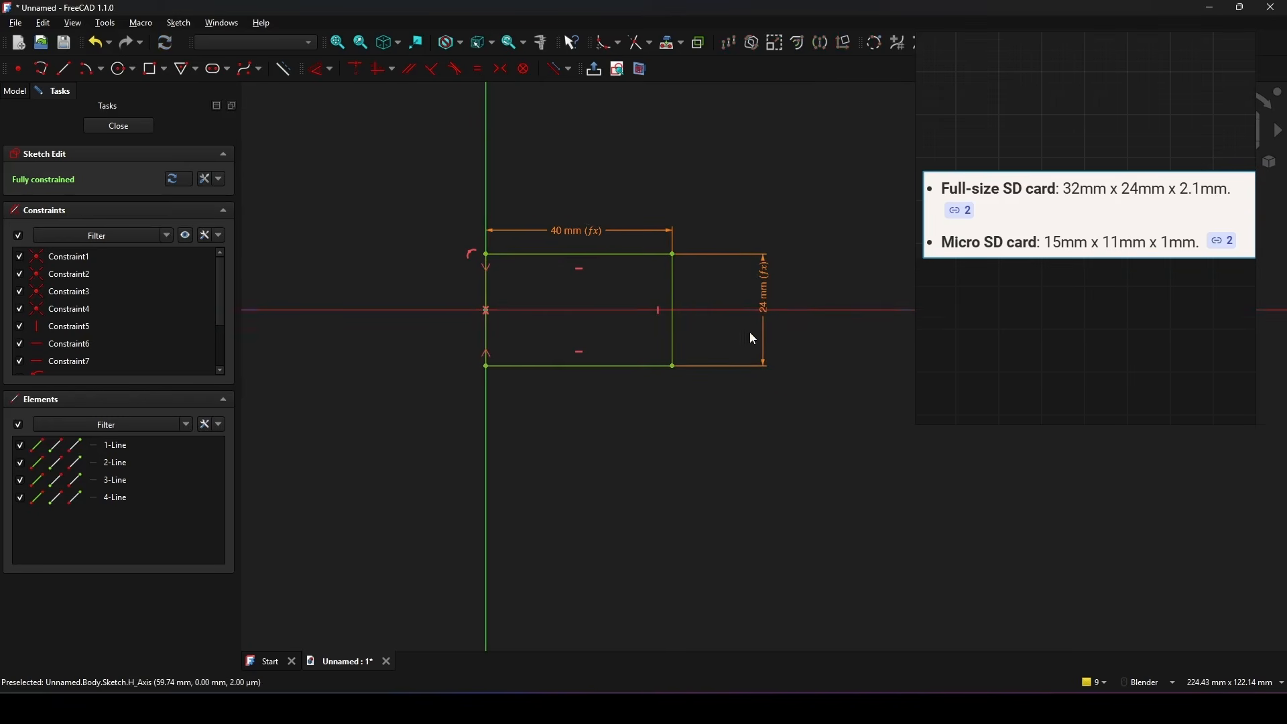
pyautogui.keyDown('shift'); pyautogui.moveTo(749, 331); pyautogui.dragTo(756, 346, button='middle'); pyautogui.keyUp('shift')
pyautogui.click(118, 126)
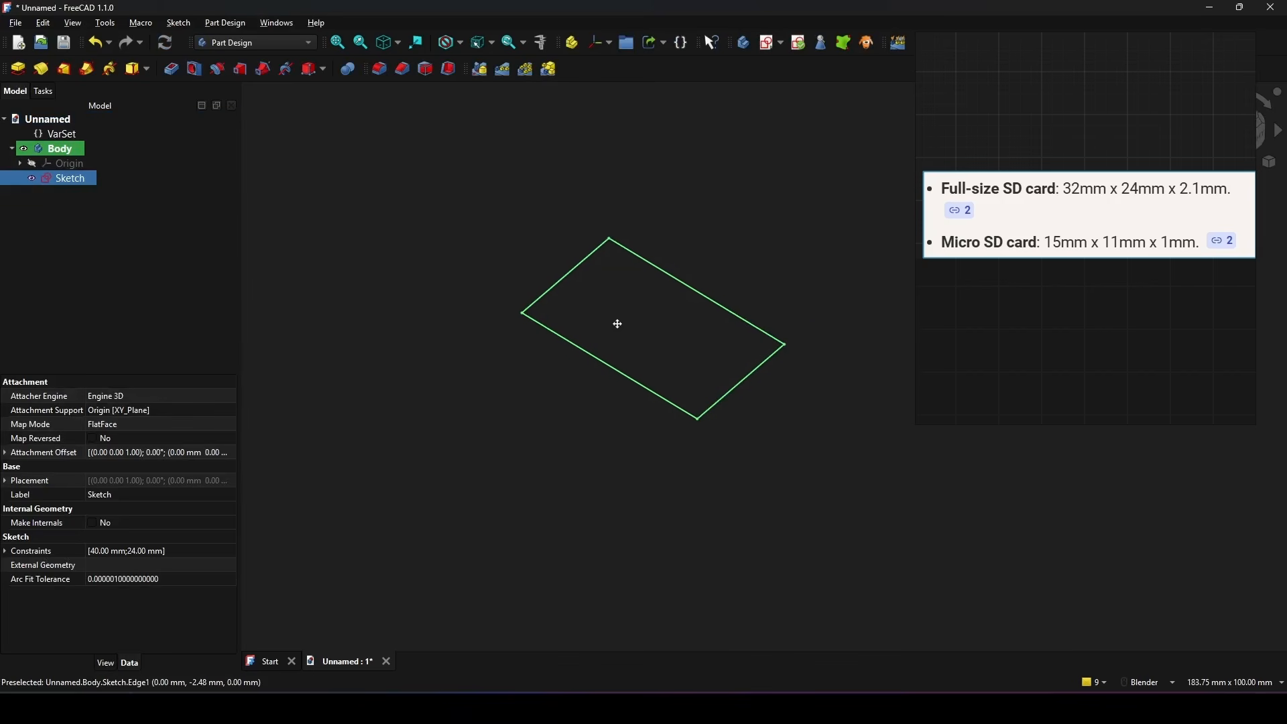
# Step: Set the VarSet's Type property to 1 to test the rectangle's card-dependent height
pyautogui.click(67, 138)
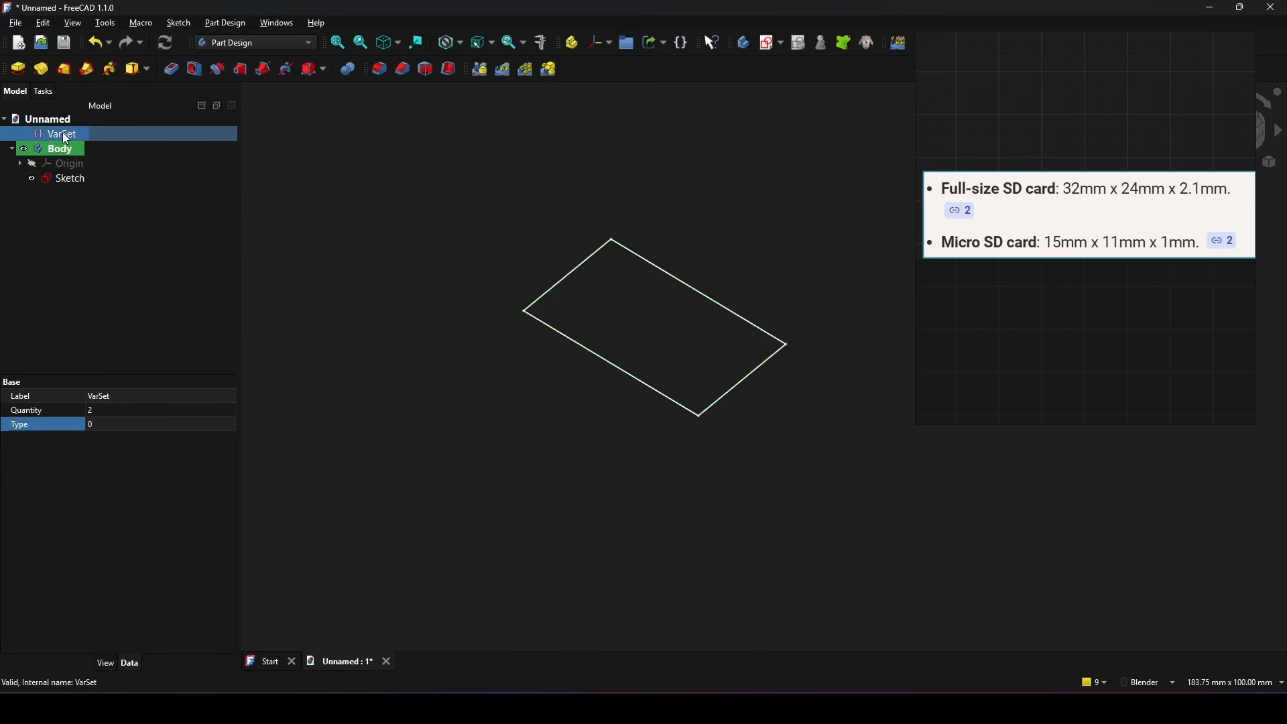
pyautogui.click(96, 425)
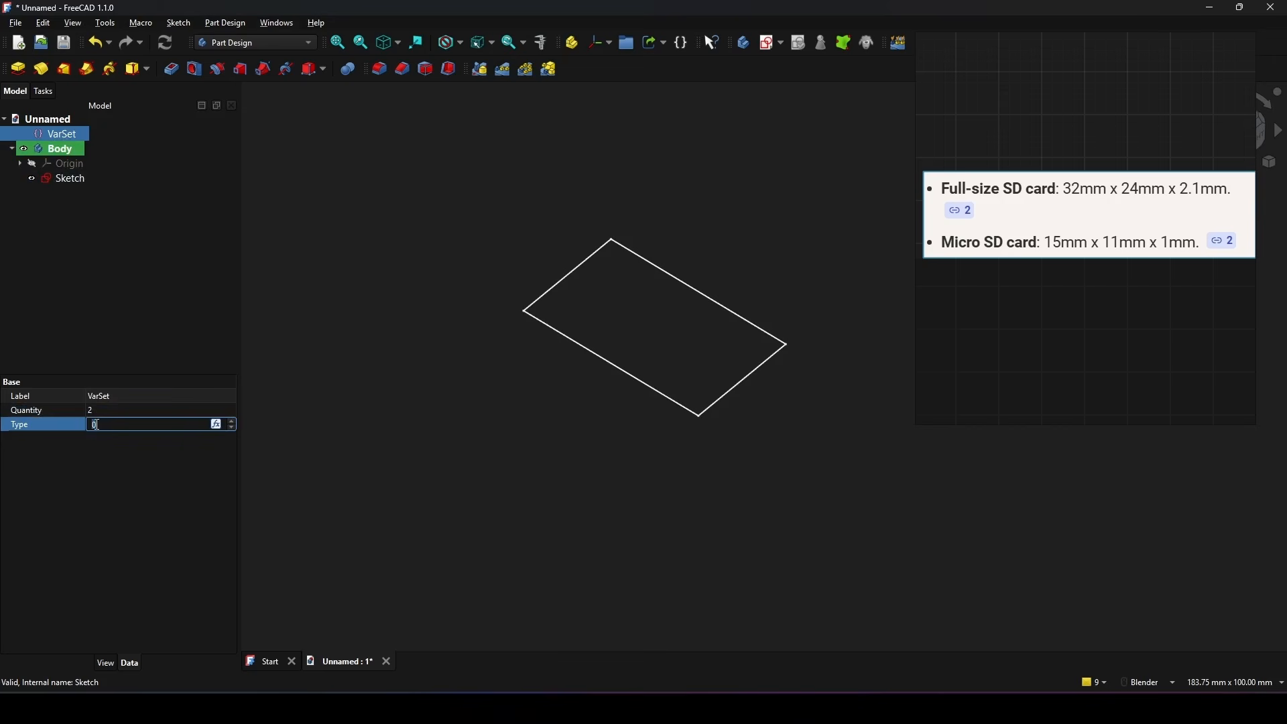
pyautogui.press('Return')
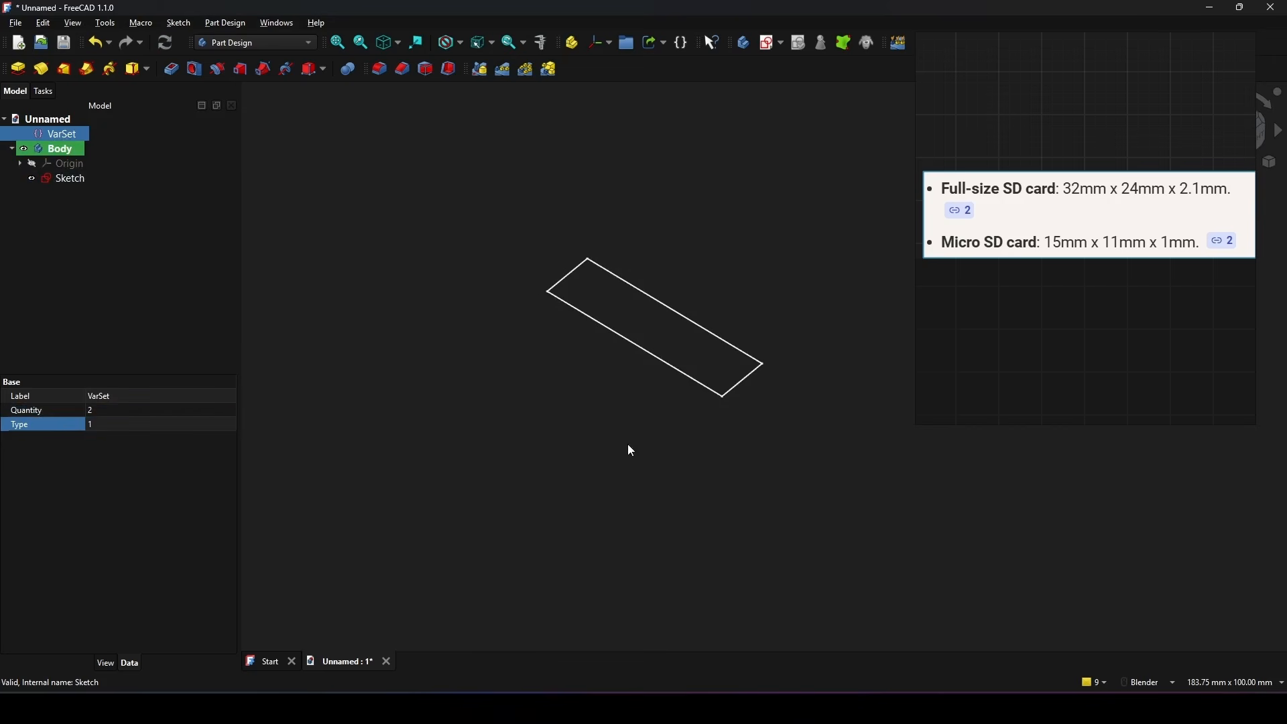
# Step: Reopen the rectangle's sketch, move its height dimension above and outside the right edge, and close the sketch
pyautogui.click(81, 179)
pyautogui.doubleClick(75, 177)
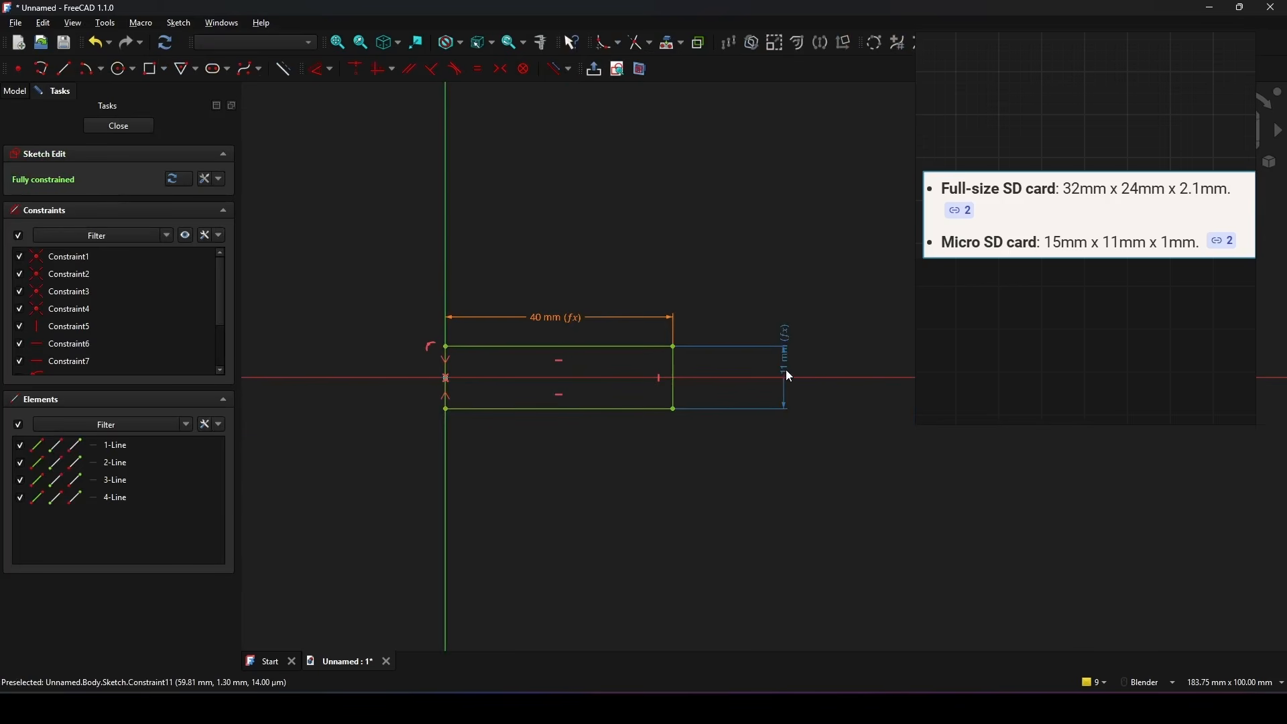
pyautogui.moveTo(775, 385); pyautogui.dragTo(837, 297)
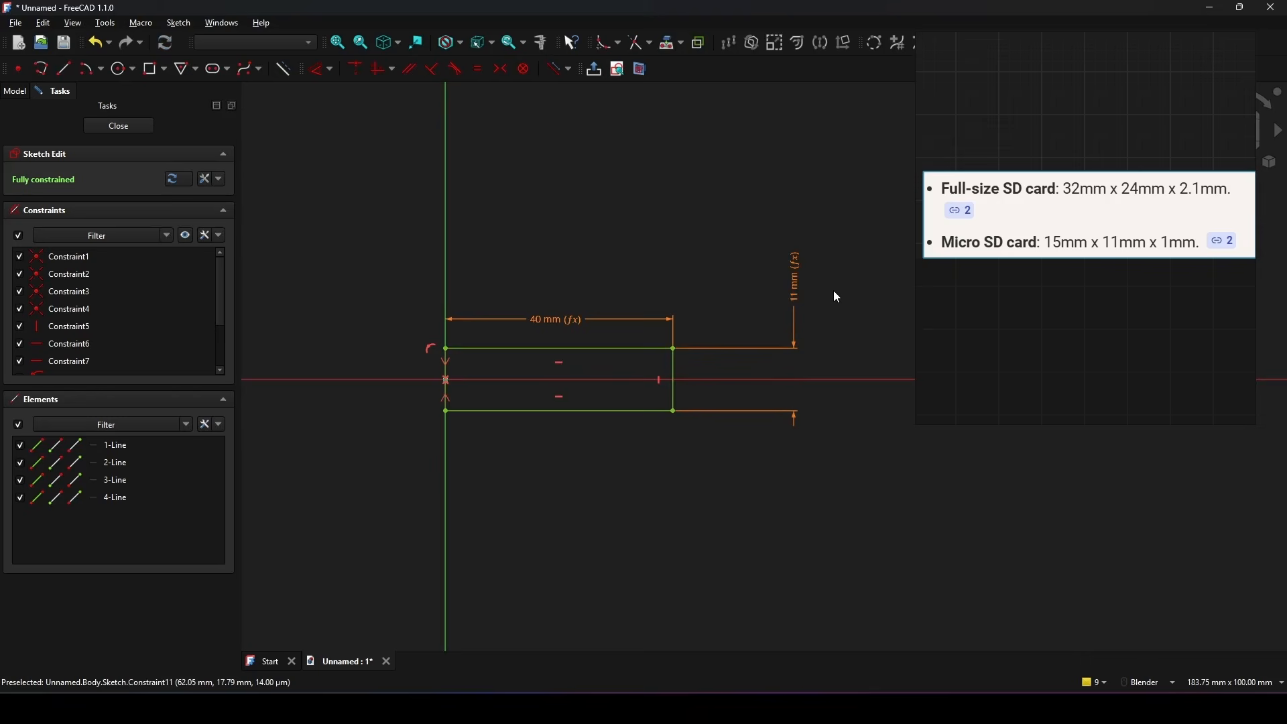
pyautogui.click(104, 125)
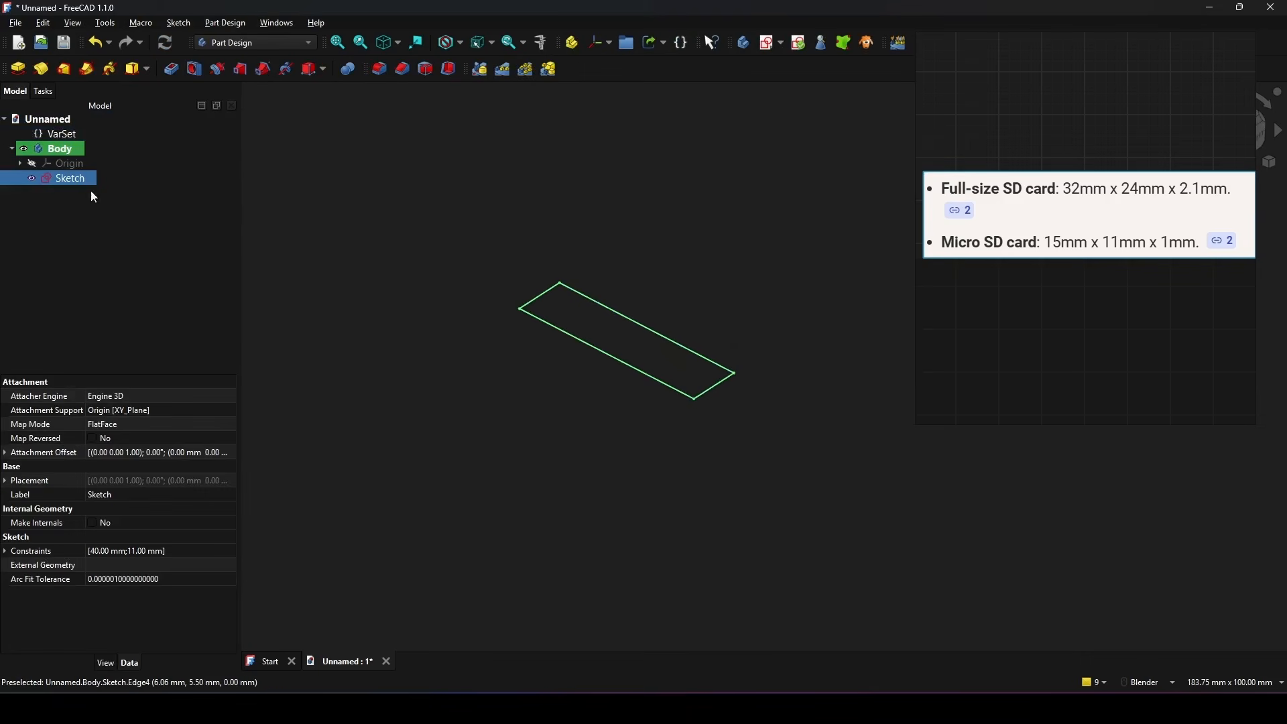
# Step: Pad the rectangle sketch 10 mm in the reversed direction
pyautogui.click(18, 69)
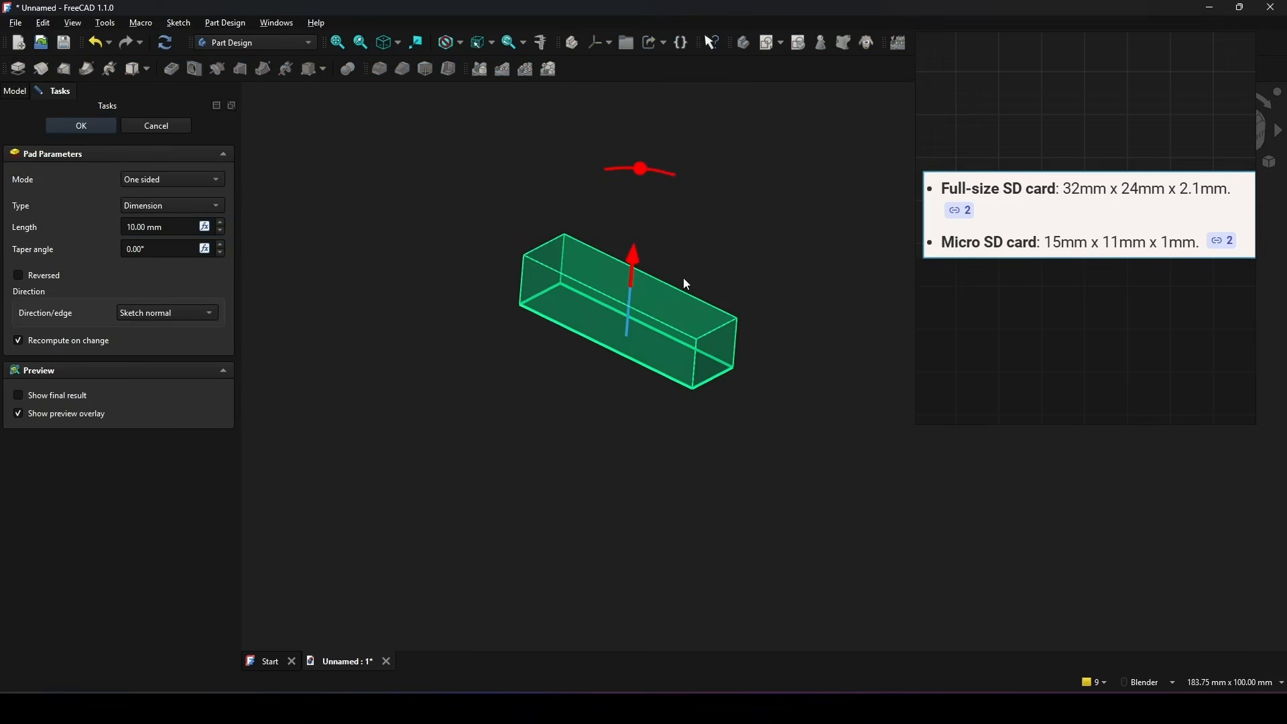
pyautogui.click(29, 276)
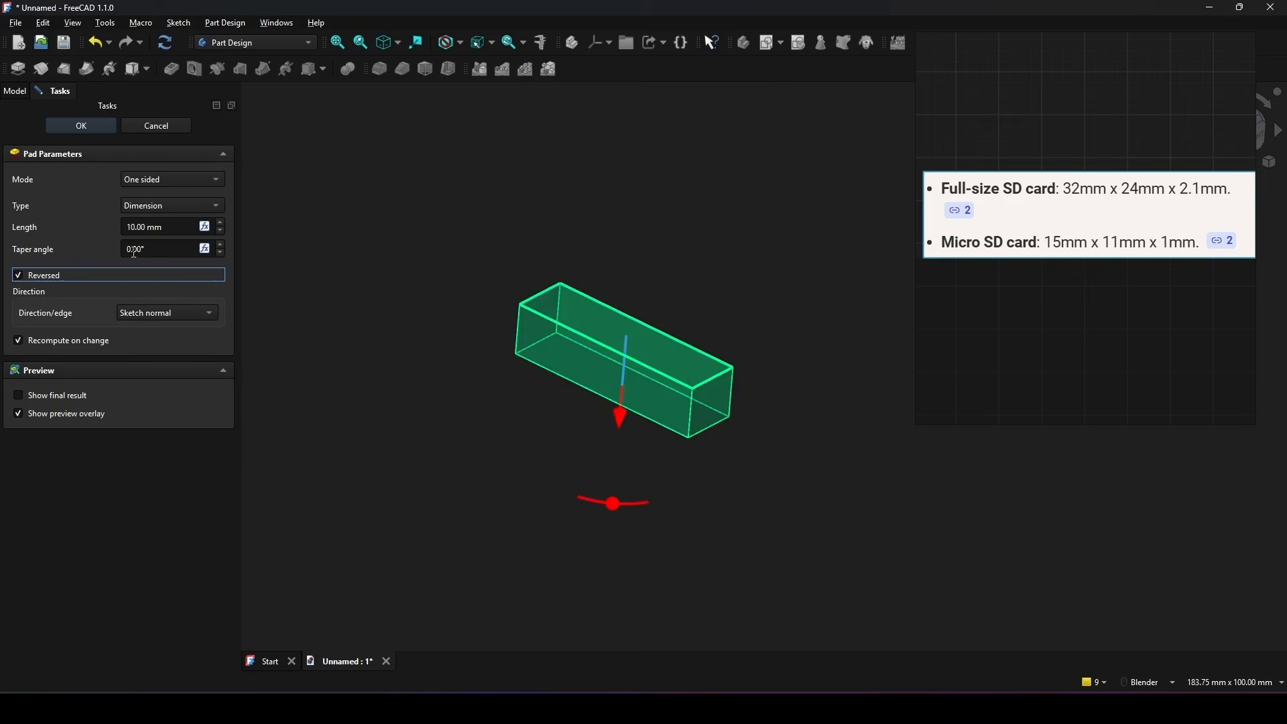
pyautogui.moveTo(169, 231); pyautogui.dragTo(75, 234)
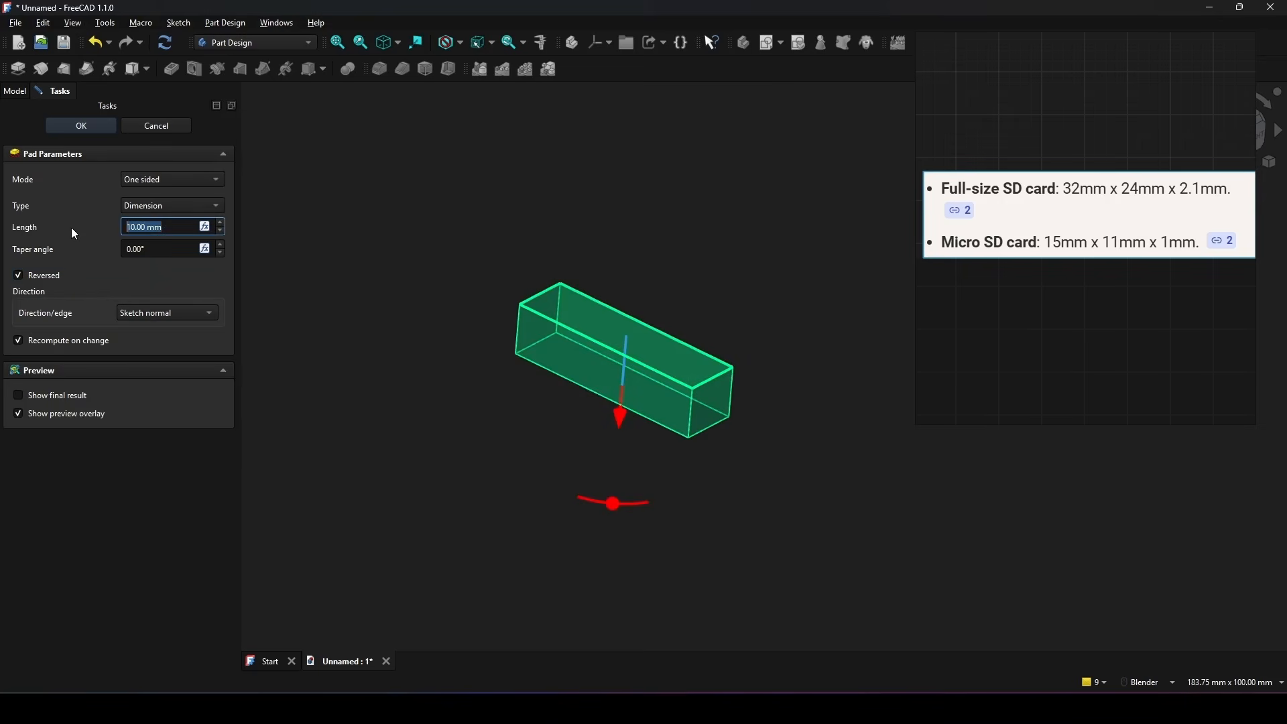
pyautogui.click(80, 126)
# Step: Create a new sketch on the XY plane, level with the block's upper face
pyautogui.keyDown('shift'); pyautogui.moveTo(766, 379); pyautogui.dragTo(761, 354, button='middle'); pyautogui.keyUp('shift')
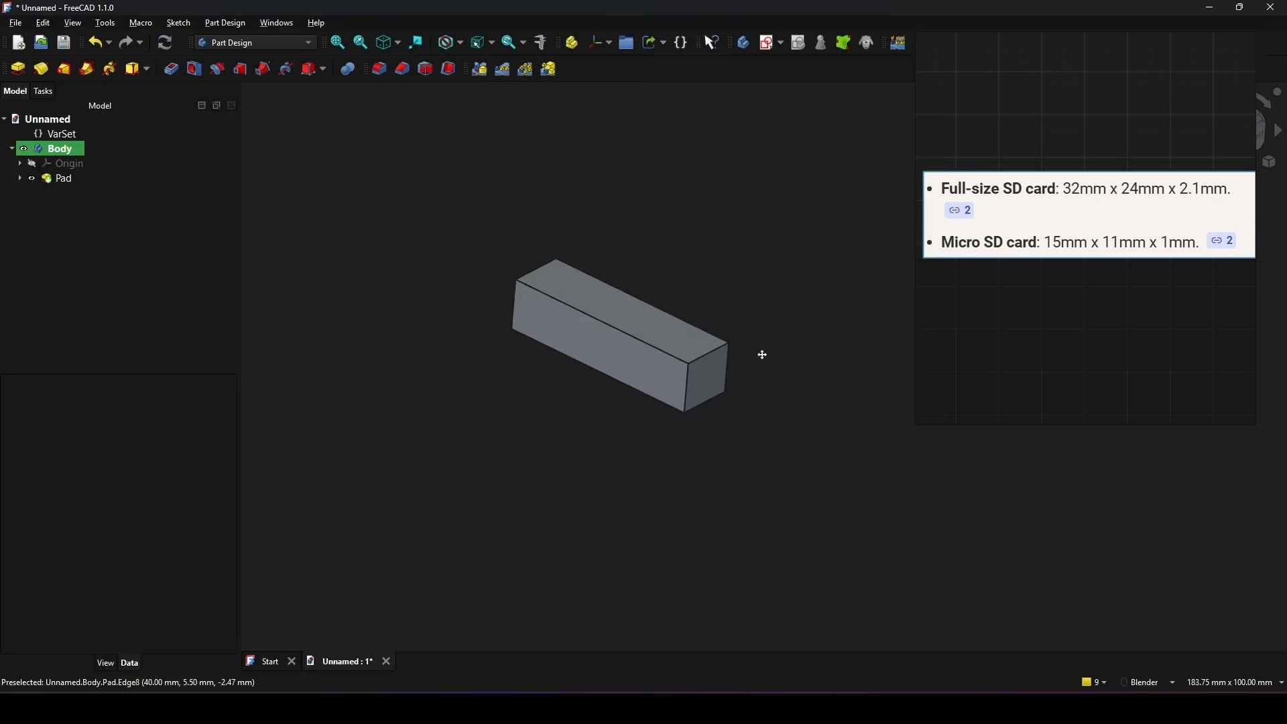
pyautogui.moveTo(596, 380); pyautogui.dragTo(697, 347, button='middle')
pyautogui.moveTo(767, 299); pyautogui.dragTo(722, 279, button='middle')
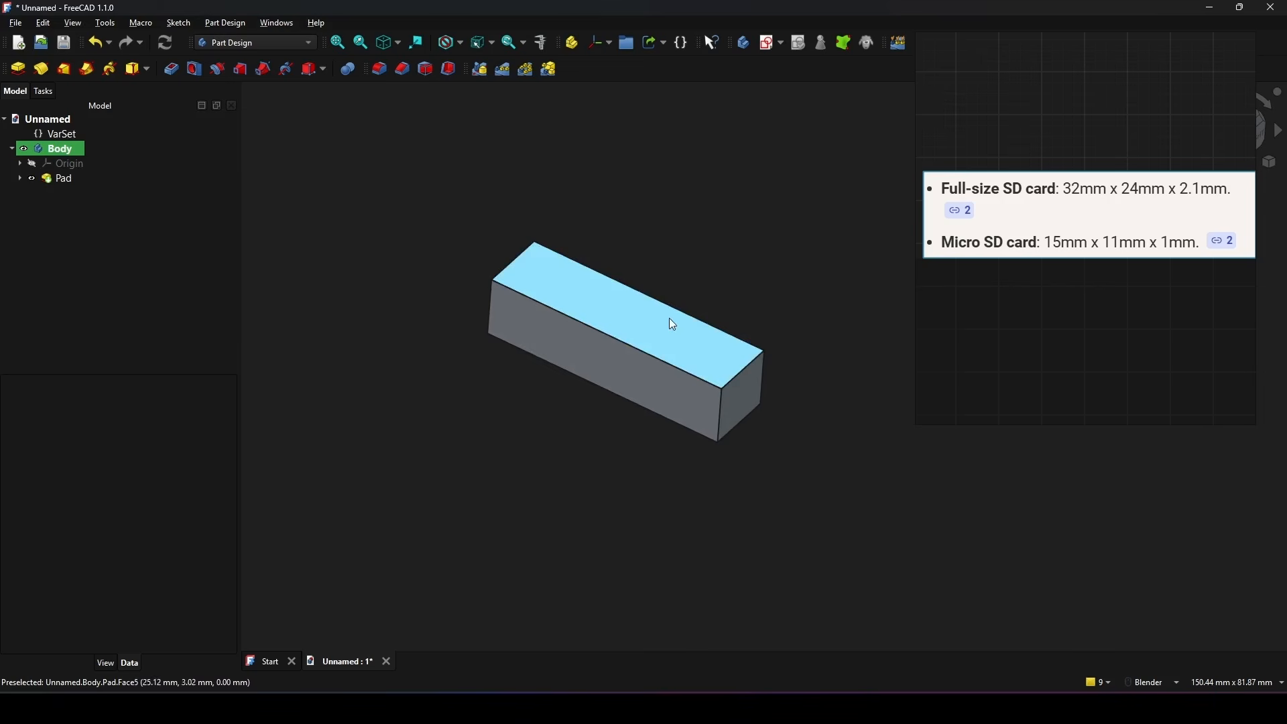
pyautogui.keyDown('shift'); pyautogui.moveTo(669, 318); pyautogui.dragTo(667, 301, button='middle'); pyautogui.keyUp('shift')
pyautogui.keyDown('shift'); pyautogui.moveTo(738, 259); pyautogui.dragTo(723, 263, button='middle'); pyautogui.keyUp('shift')
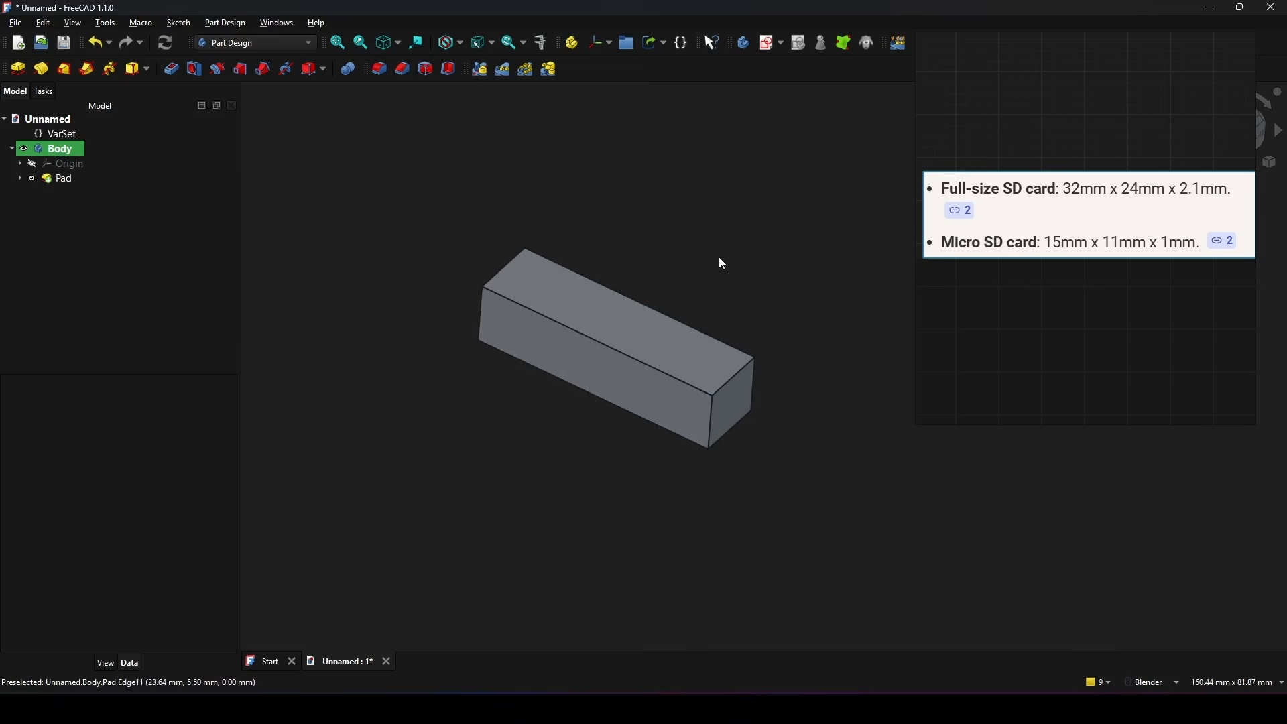
pyautogui.click(766, 44)
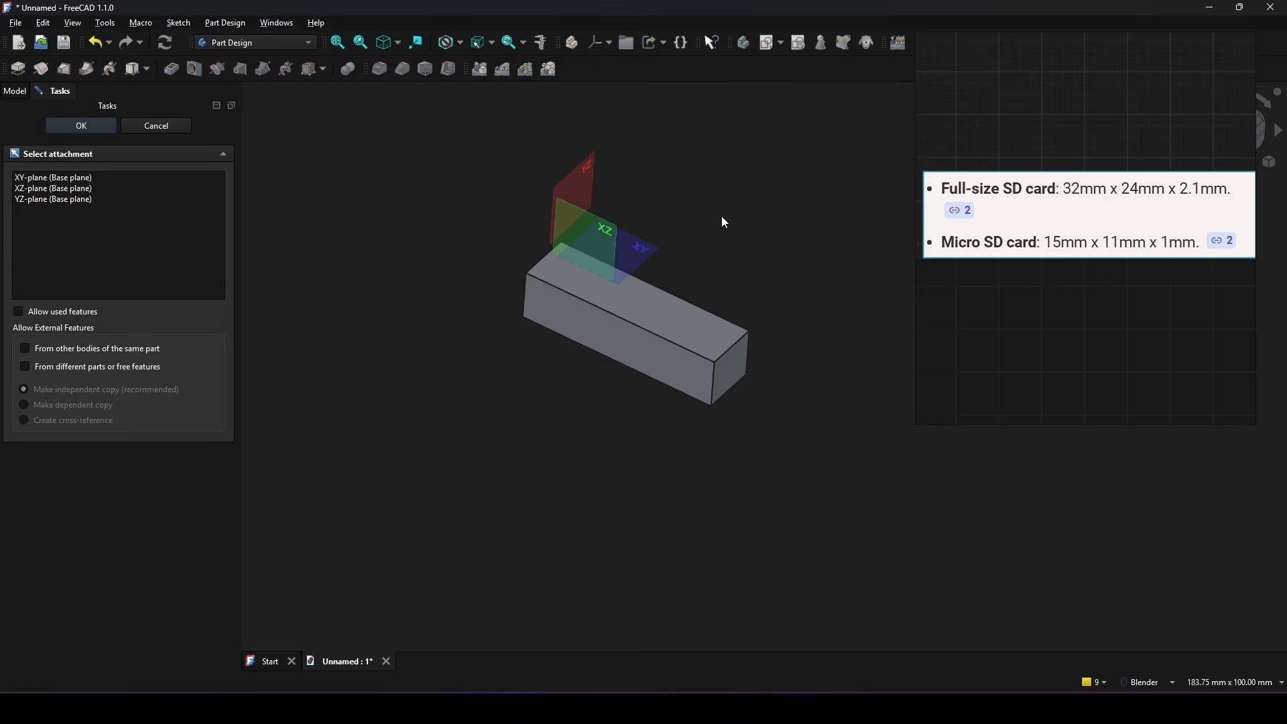
pyautogui.click(653, 248)
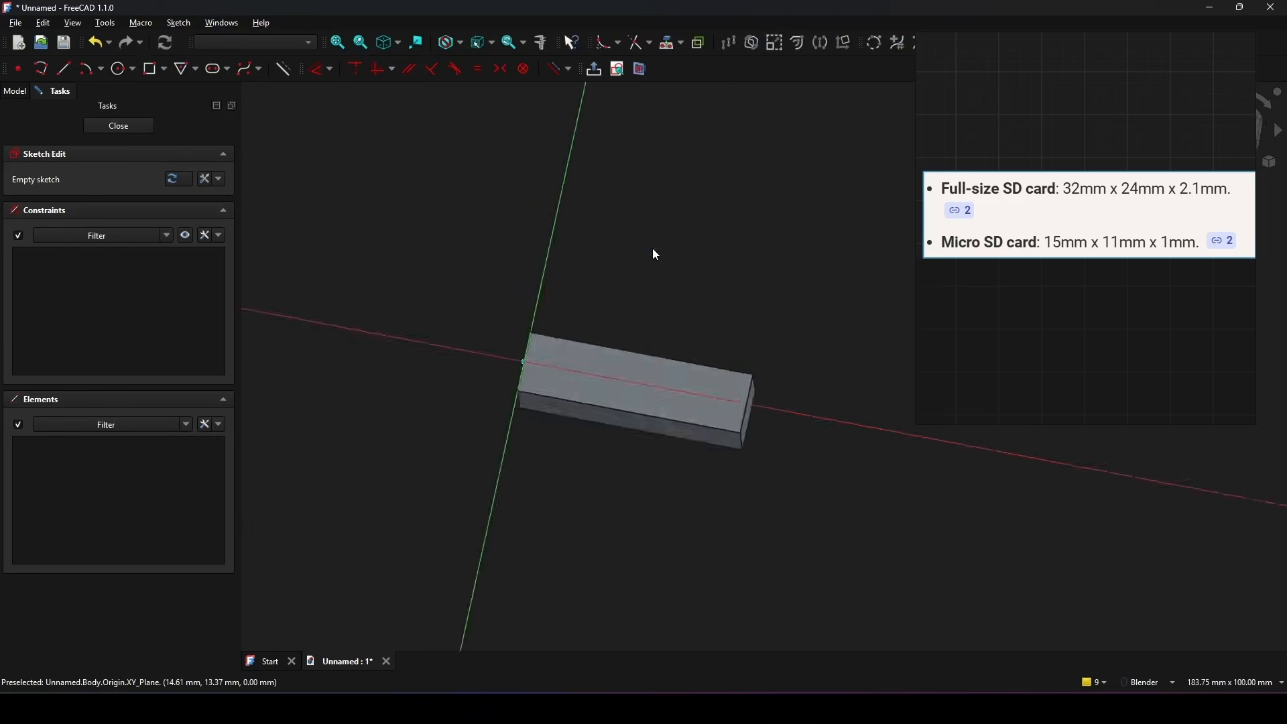
pyautogui.keyDown('shift'); pyautogui.moveTo(713, 319); pyautogui.dragTo(665, 208, button='middle'); pyautogui.keyUp('shift')
pyautogui.scroll(1, 677, 236)
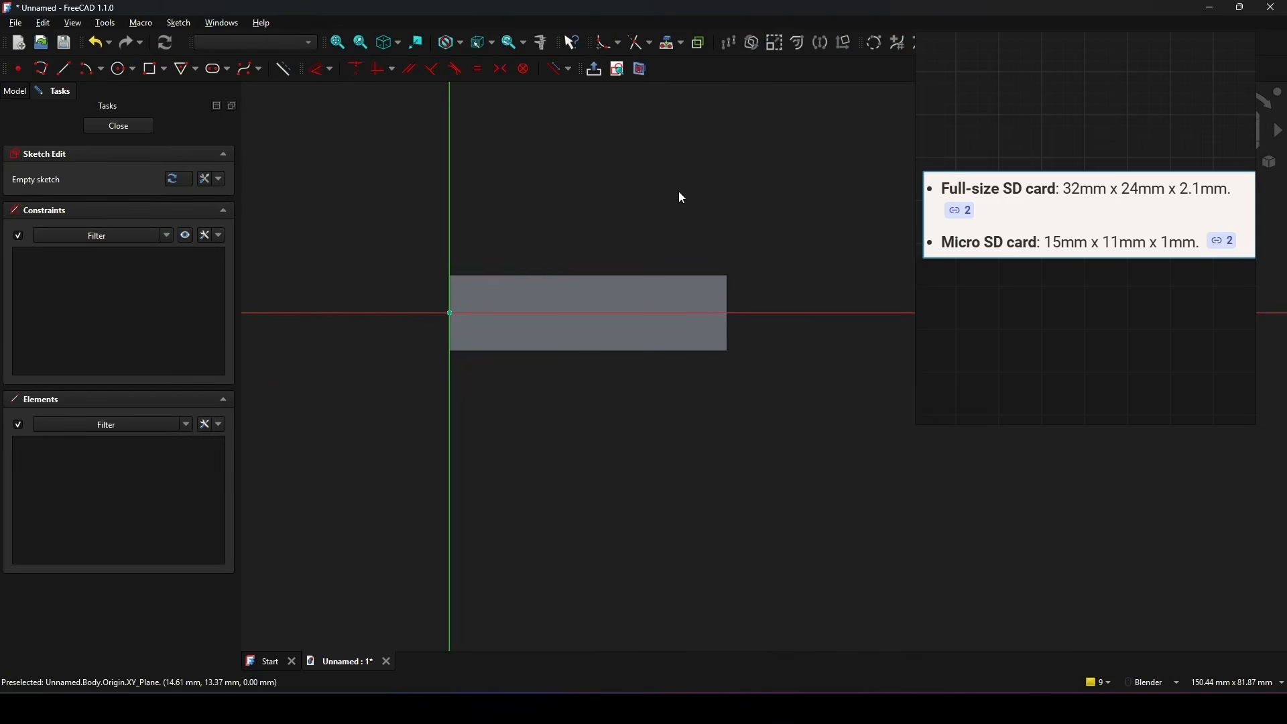
# Step: Draw a small upright rectangle near the middle of the block's upper face, straddling the horizontal axis
pyautogui.click(153, 70)
pyautogui.scroll(2, 653, 290)
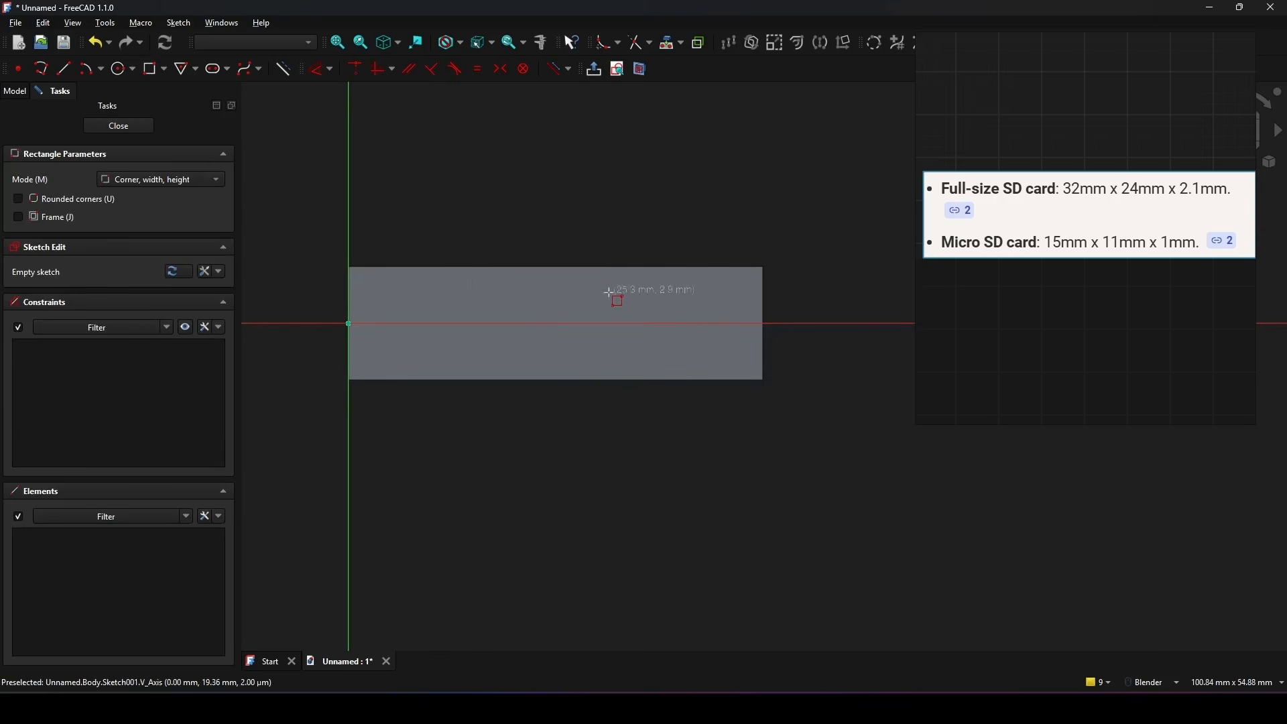
pyautogui.click(534, 282)
pyautogui.click(586, 367)
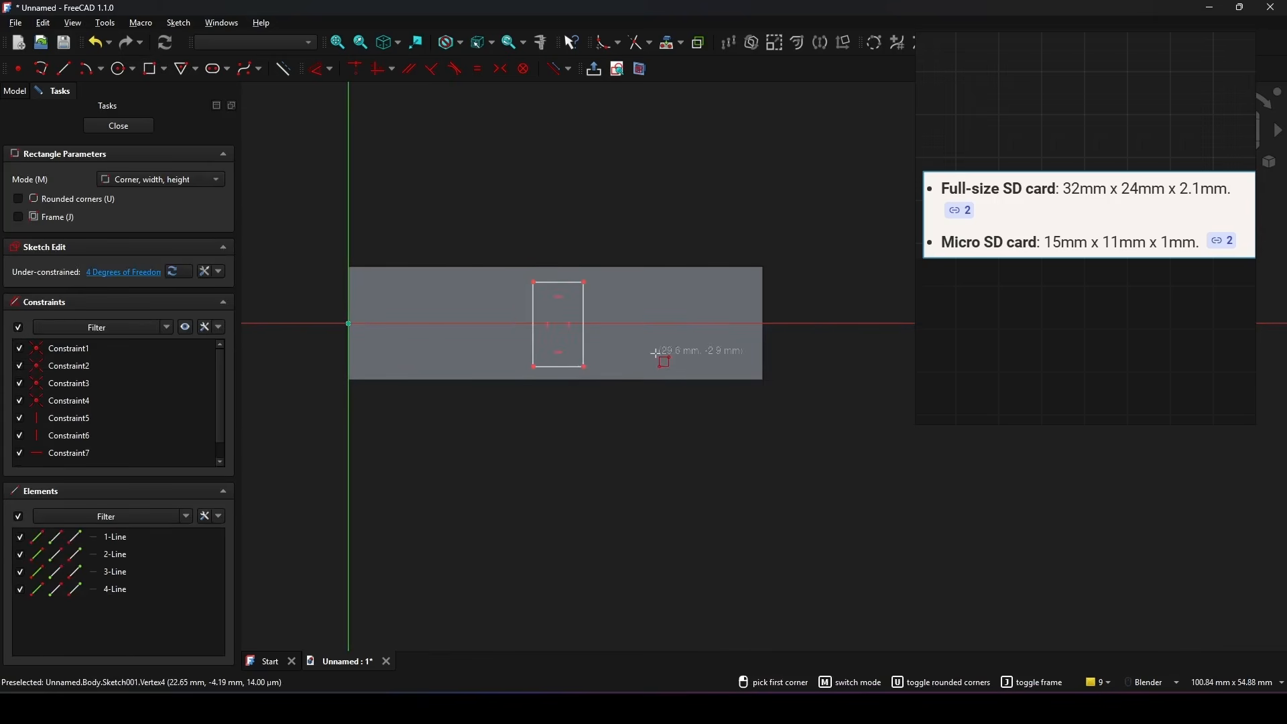
pyautogui.rightClick(657, 352)
pyautogui.scroll(1, 623, 315)
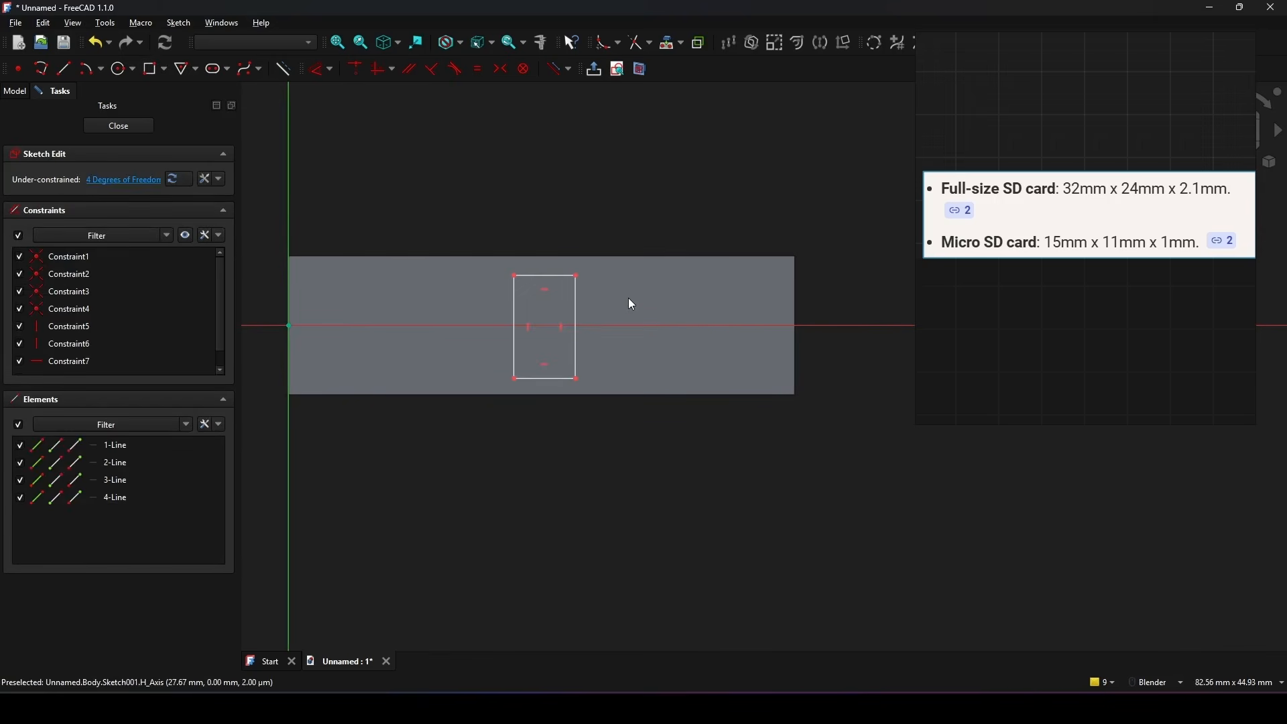
# Step: Constrain the slot rectangle's two right-hand corners symmetric about the horizontal axis
pyautogui.press('s')
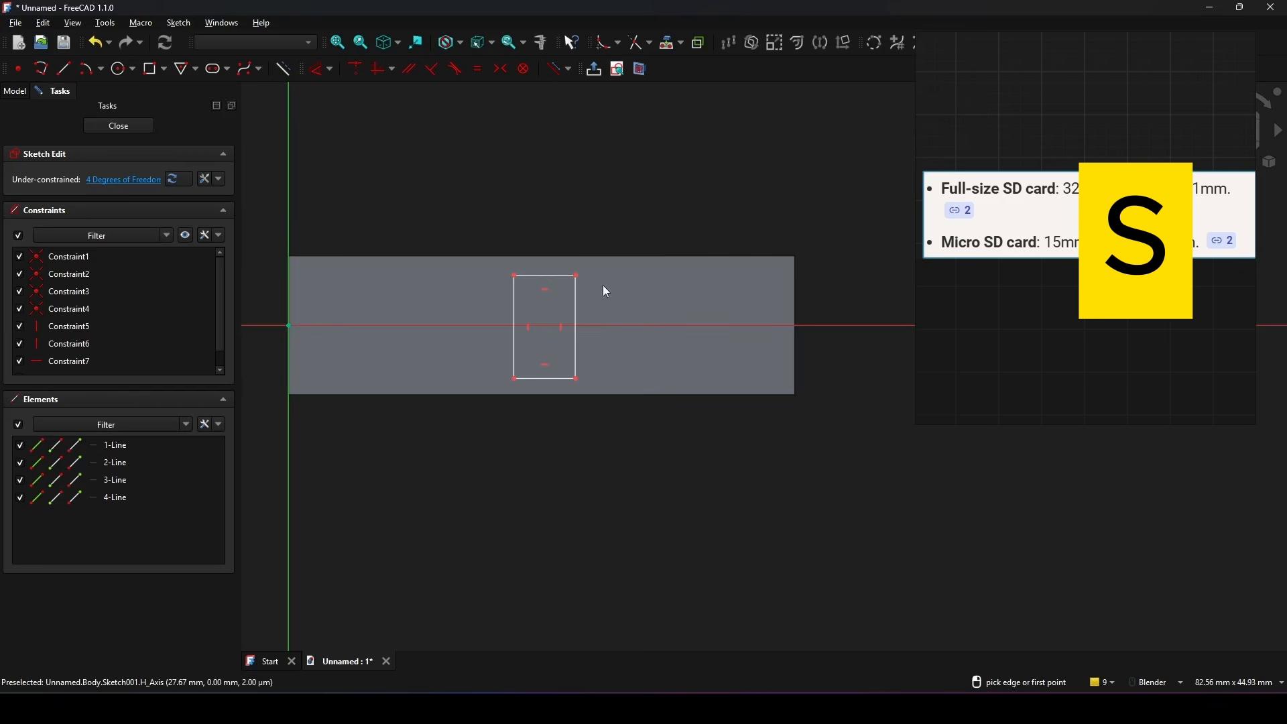
pyautogui.click(579, 277)
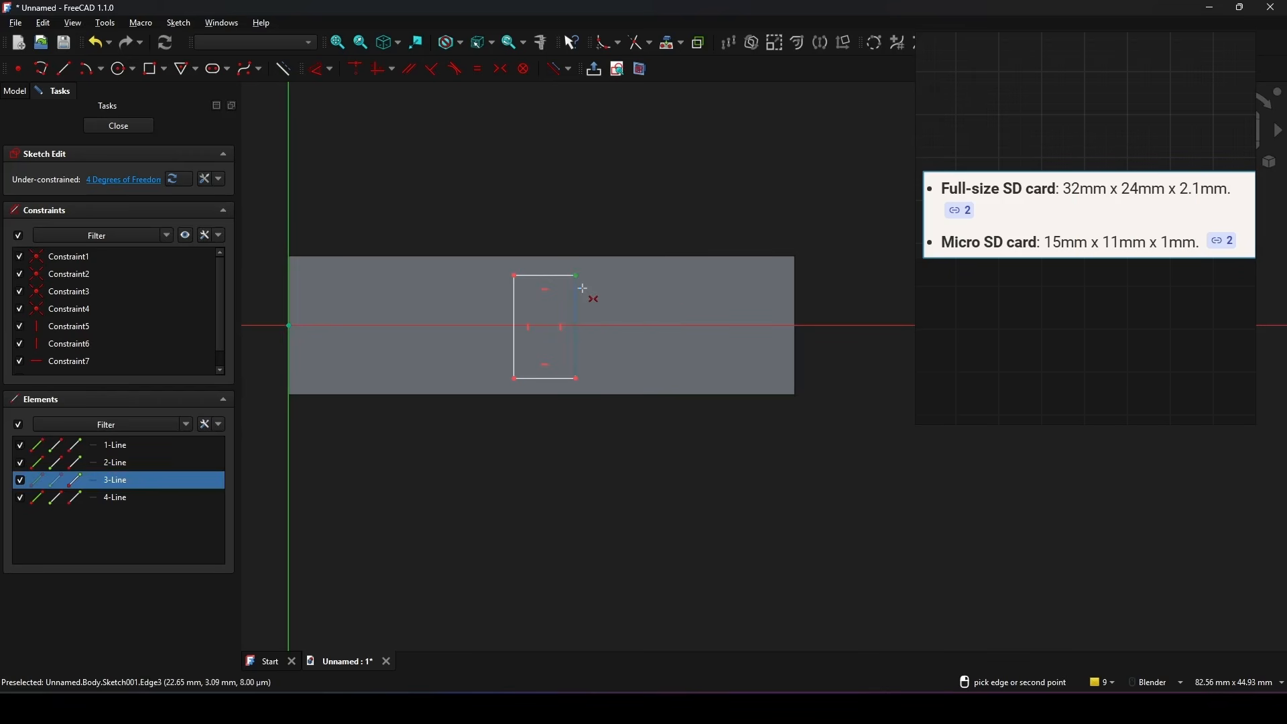
pyautogui.click(579, 382)
pyautogui.click(601, 328)
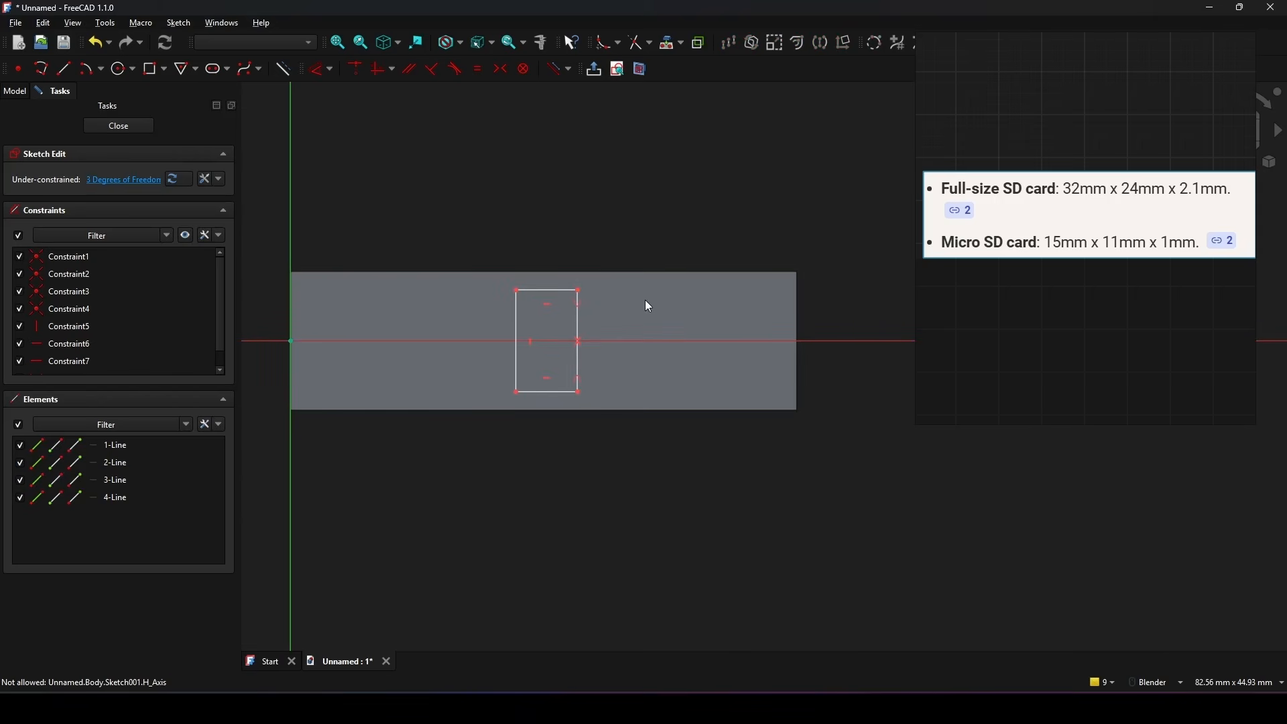
# Step: Dimension the slot rectangle's right edge with the expression VarSet.Type == 0 ? 24 : 11
pyautogui.click(579, 319)
pyautogui.press('d')
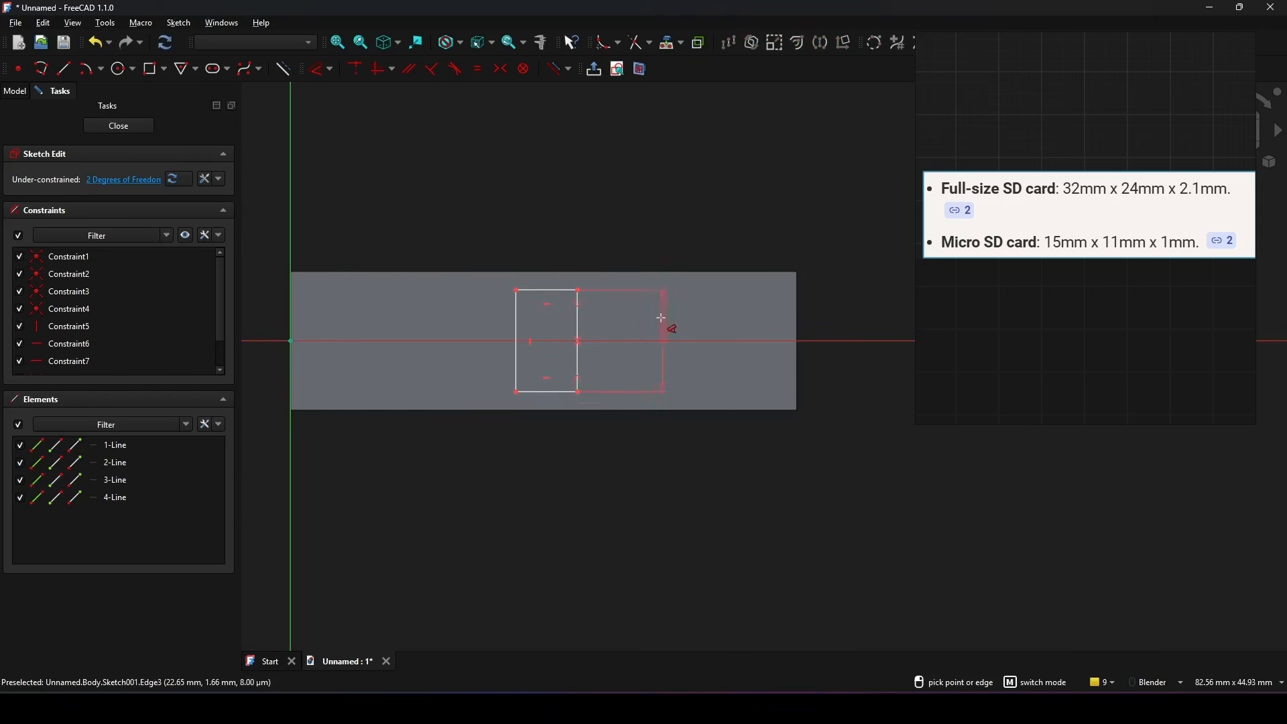
pyautogui.click(656, 326)
pyautogui.moveTo(722, 307); pyautogui.dragTo(707, 305)
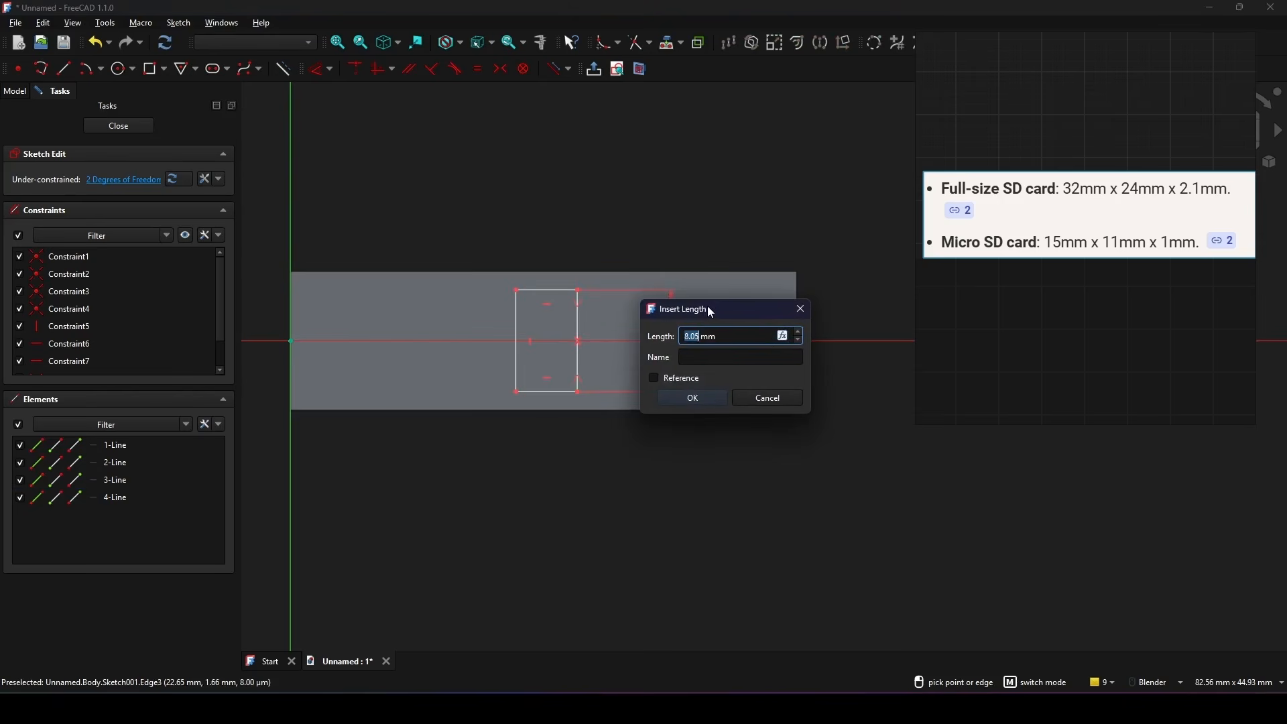
pyautogui.click(783, 336)
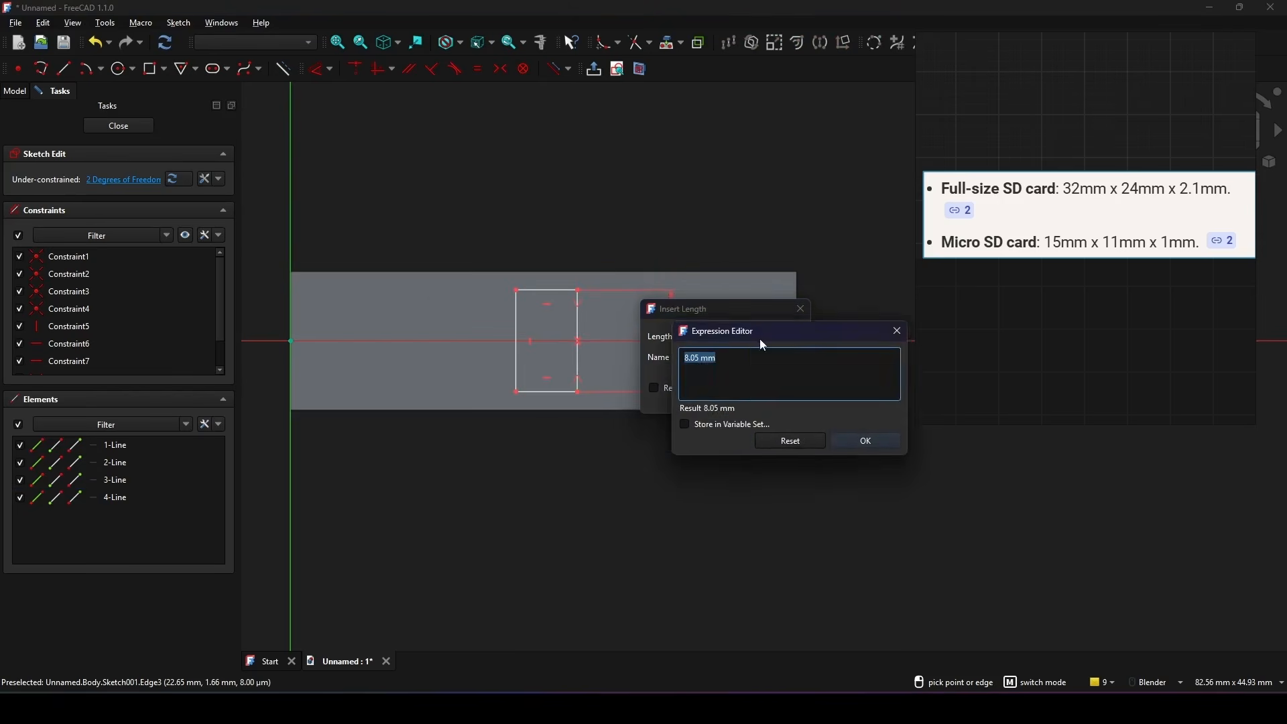
pyautogui.moveTo(761, 339); pyautogui.dragTo(533, 344)
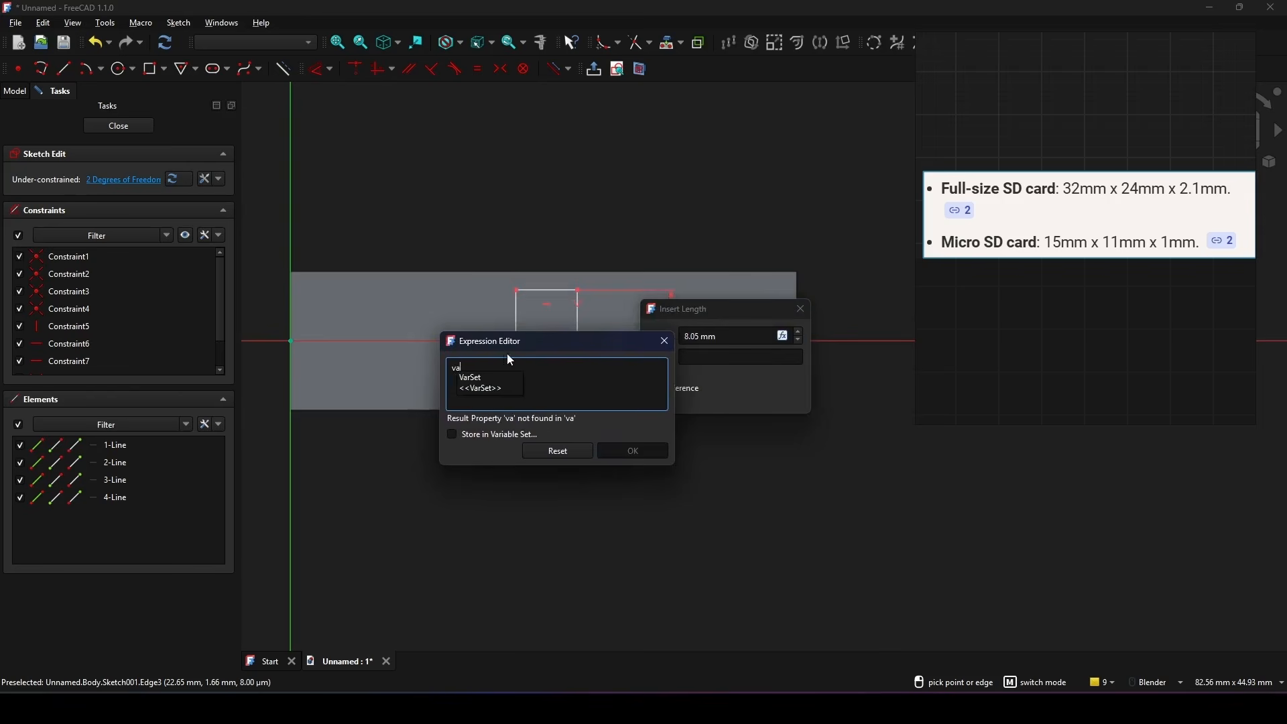
pyautogui.click(480, 374)
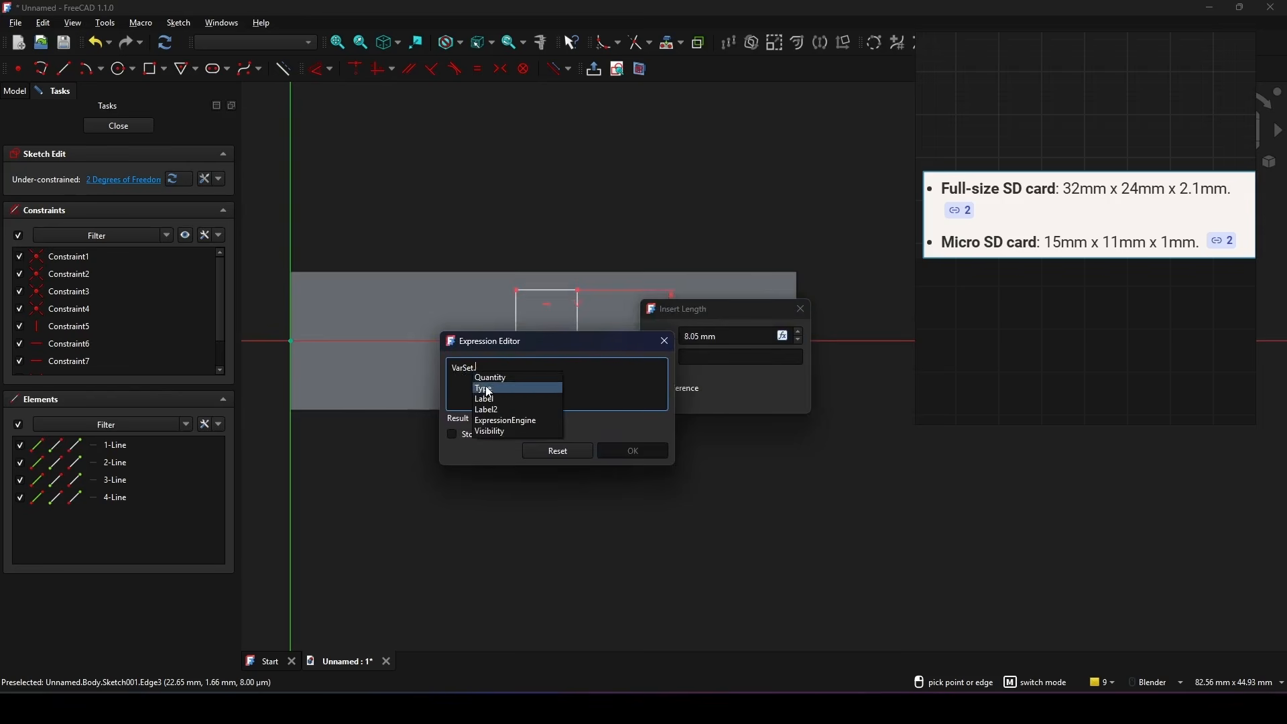
pyautogui.click(484, 389)
pyautogui.moveTo(520, 344); pyautogui.dragTo(500, 332)
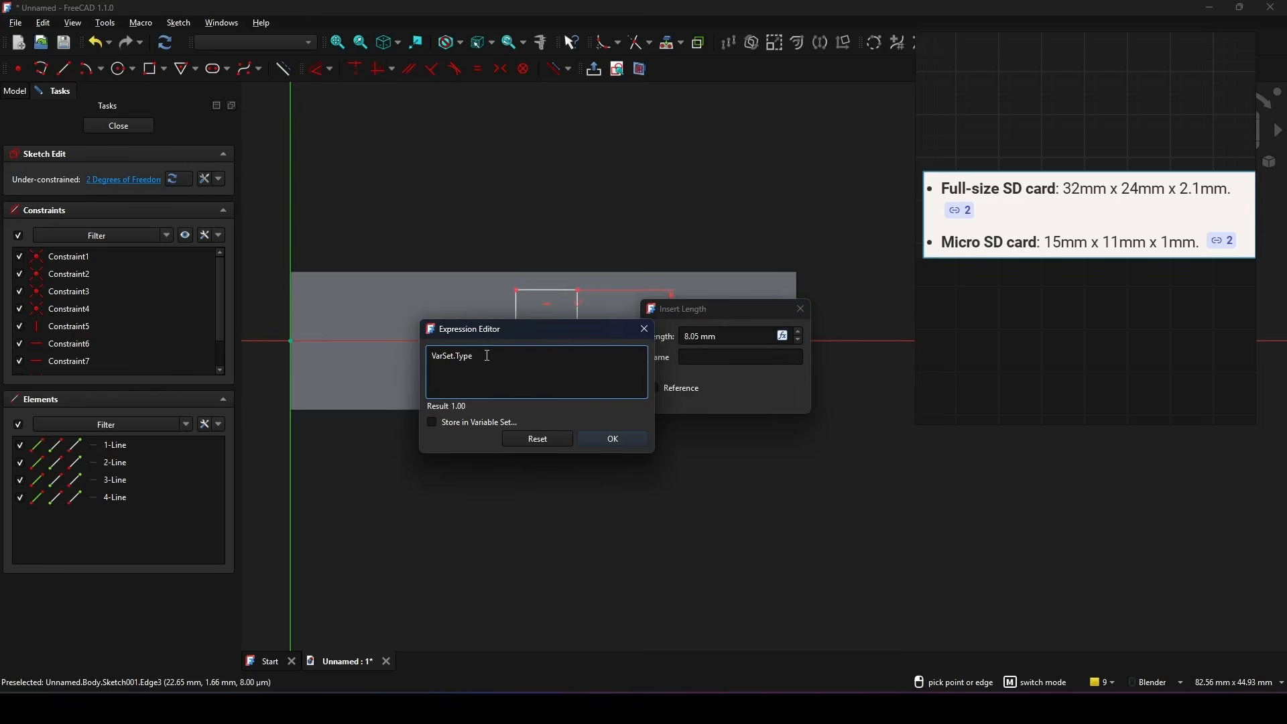
pyautogui.write('==')
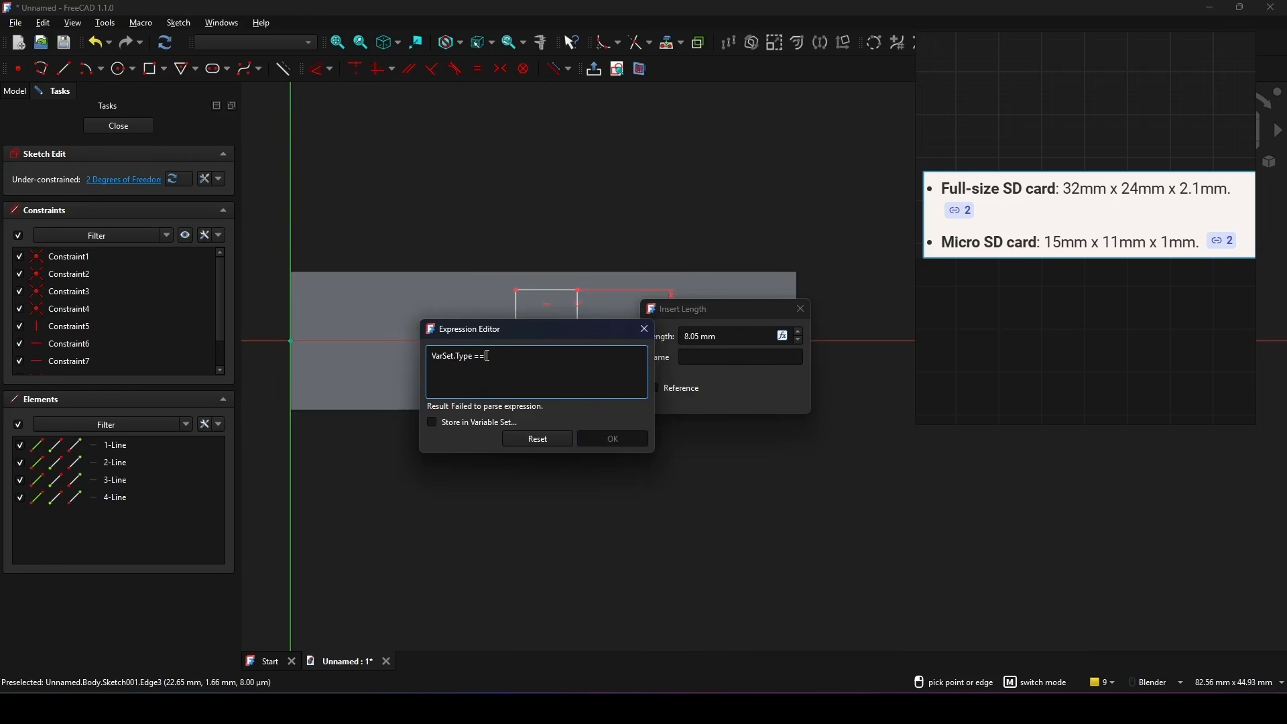
pyautogui.write(' 0')
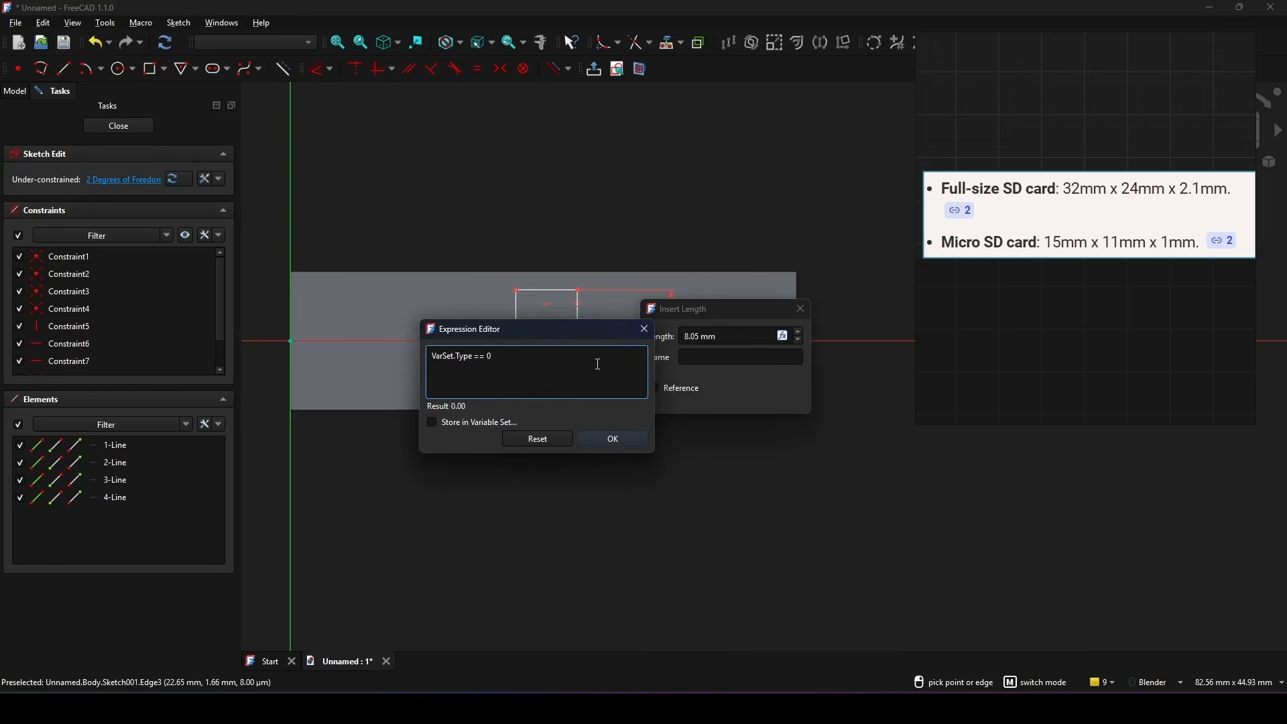
pyautogui.write(' ? 24')
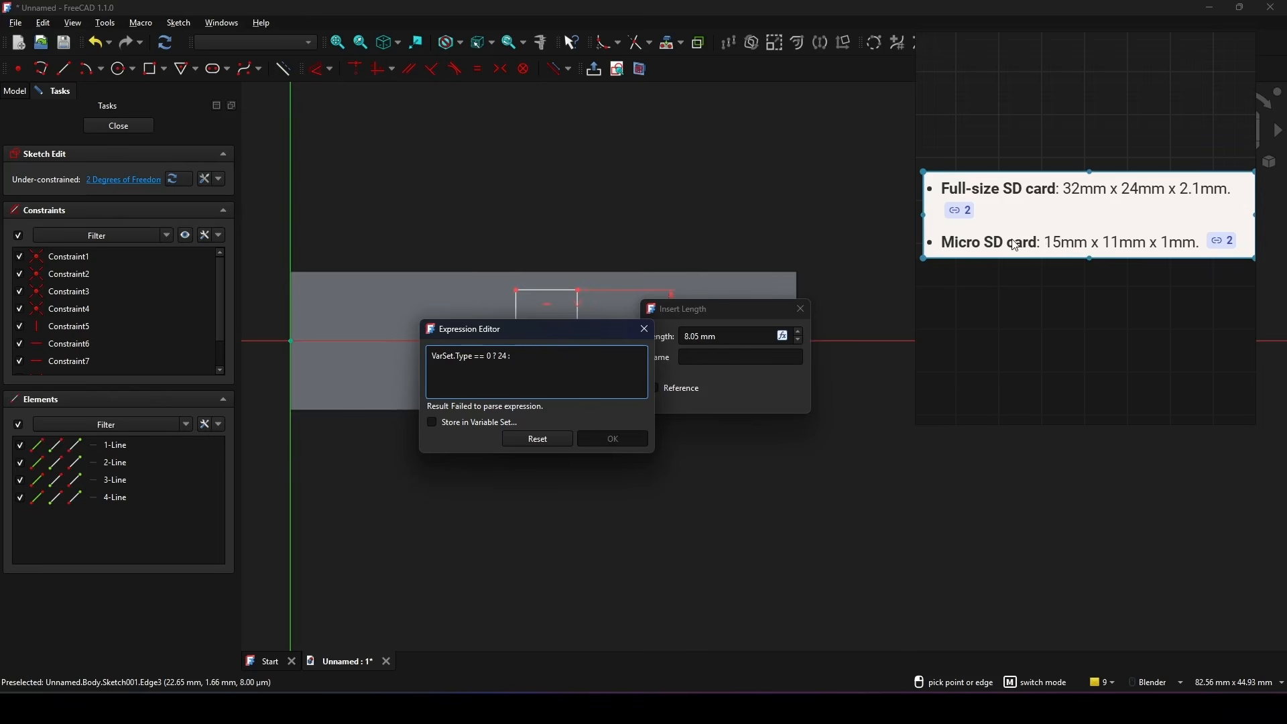
pyautogui.write(': 11')
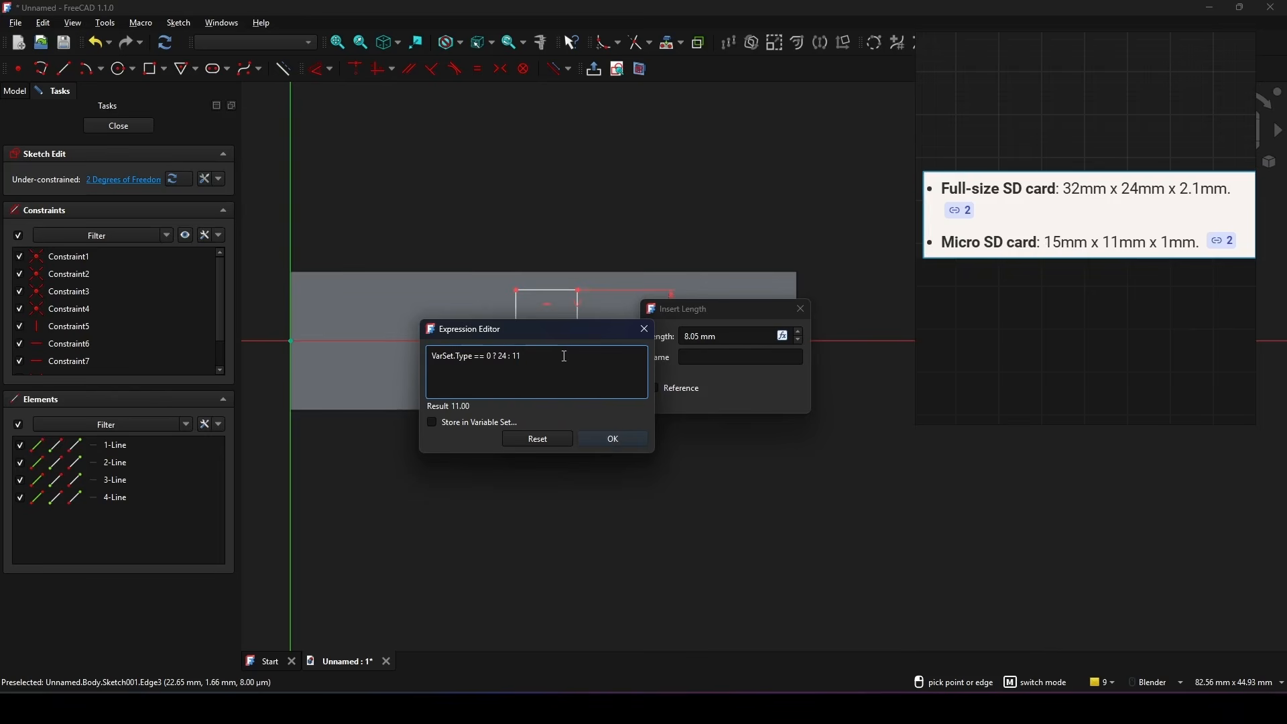
pyautogui.click(620, 440)
pyautogui.click(690, 398)
pyautogui.press('Escape')
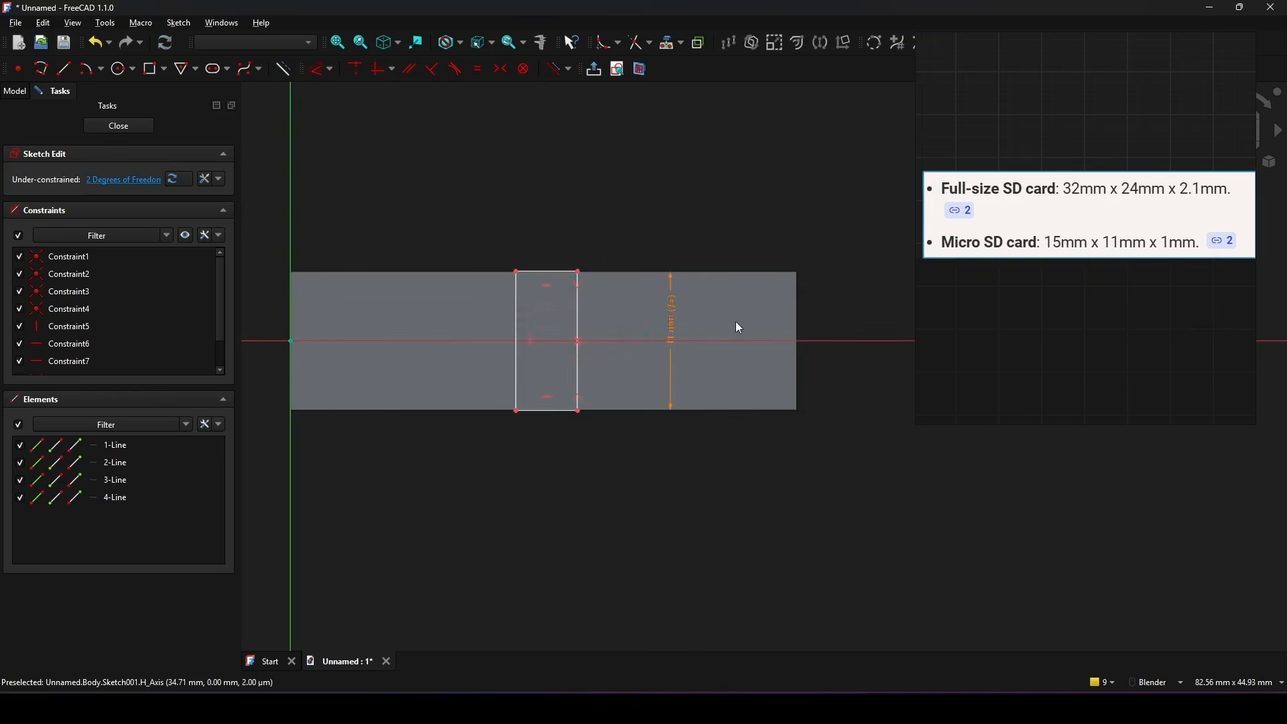
# Step: Move the text of the slot's height dimension upward along its dimension line
pyautogui.keyDown('shift'); pyautogui.moveTo(730, 317); pyautogui.dragTo(726, 323, button='middle'); pyautogui.keyUp('shift')
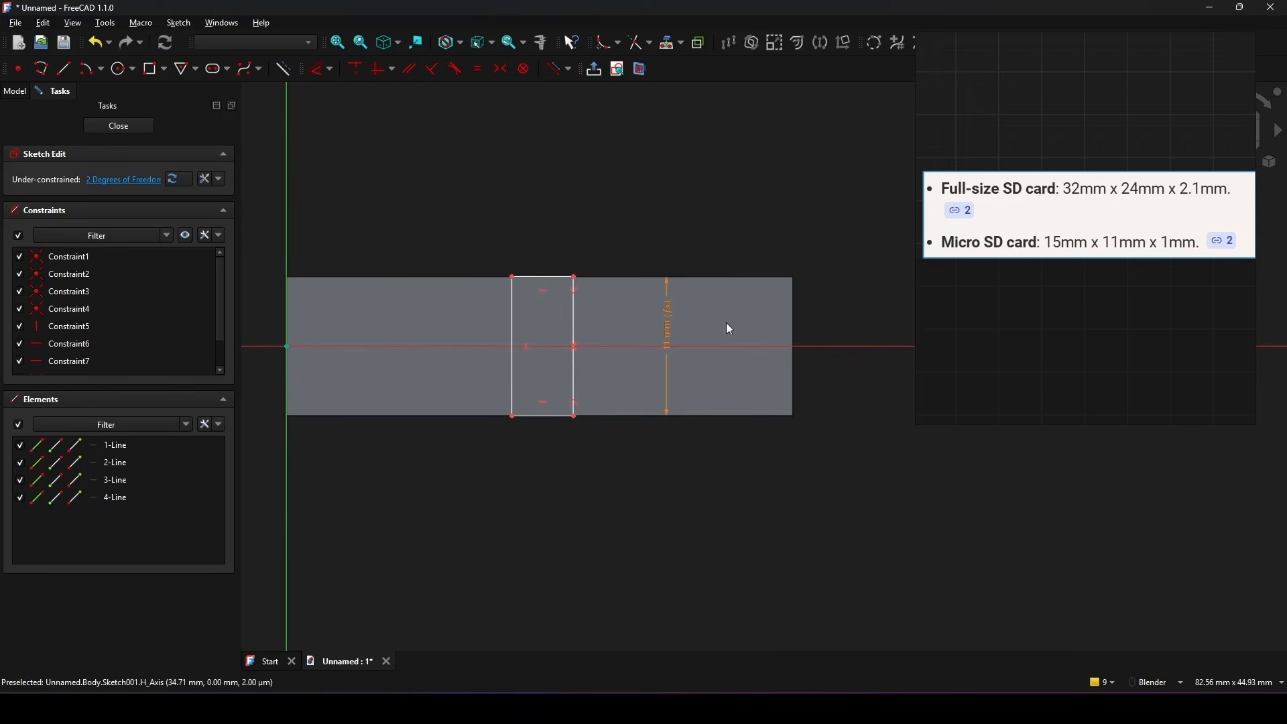
pyautogui.moveTo(666, 331); pyautogui.dragTo(664, 307)
pyautogui.keyDown('shift'); pyautogui.moveTo(732, 314); pyautogui.dragTo(744, 319, button='middle'); pyautogui.keyUp('shift')
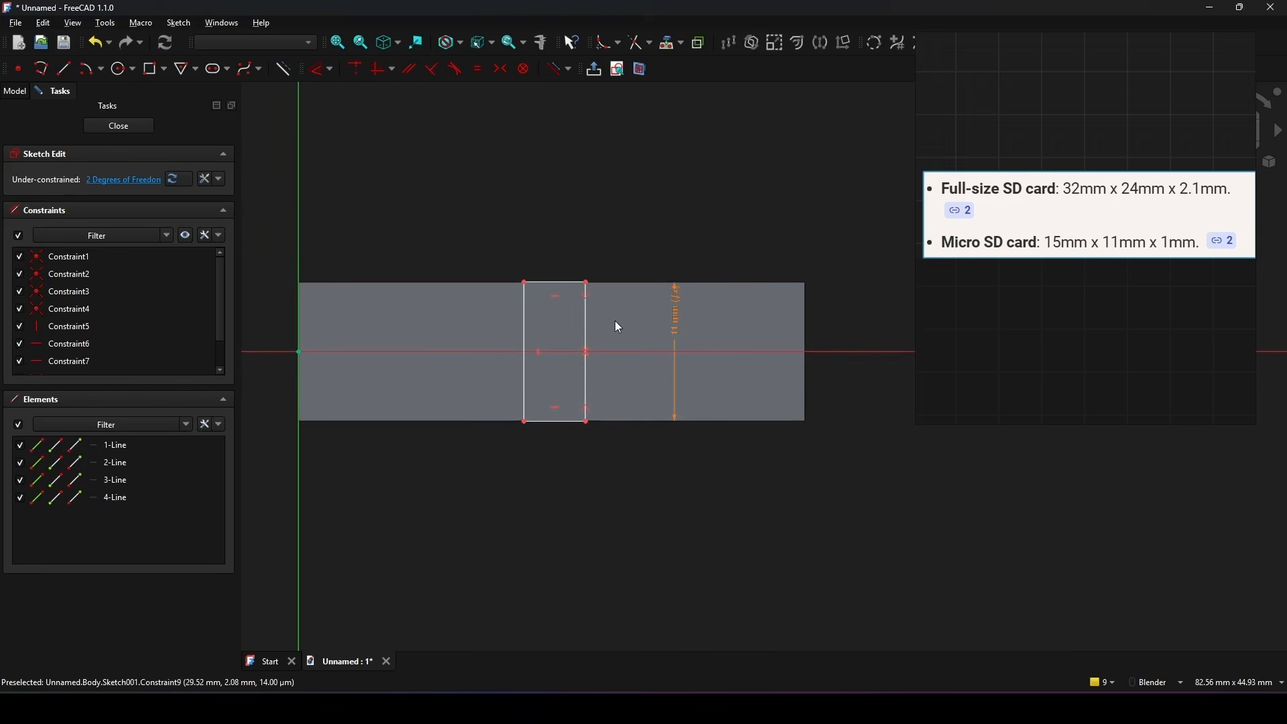
# Step: Dimension the slot rectangle's upper edge with the expression VarSet.Type == 0 ? 2.1 : 1
pyautogui.press('d')
pyautogui.click(550, 287)
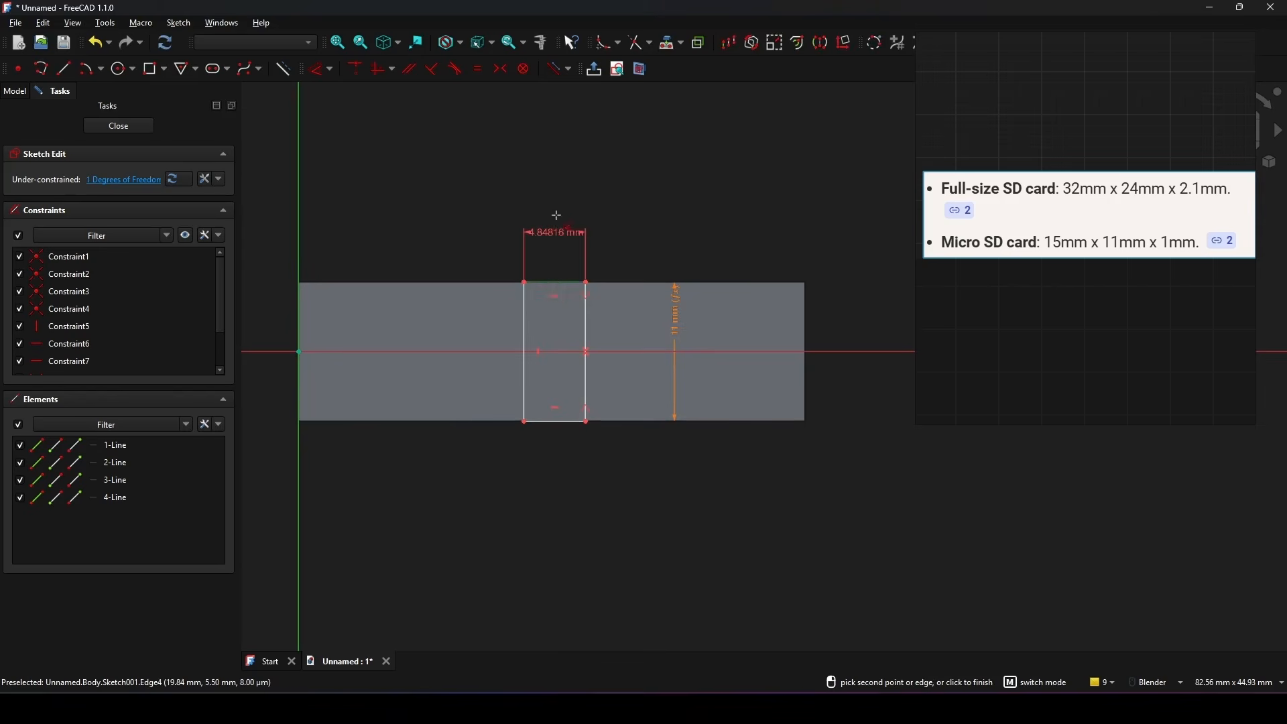
pyautogui.click(549, 256)
pyautogui.click(698, 233)
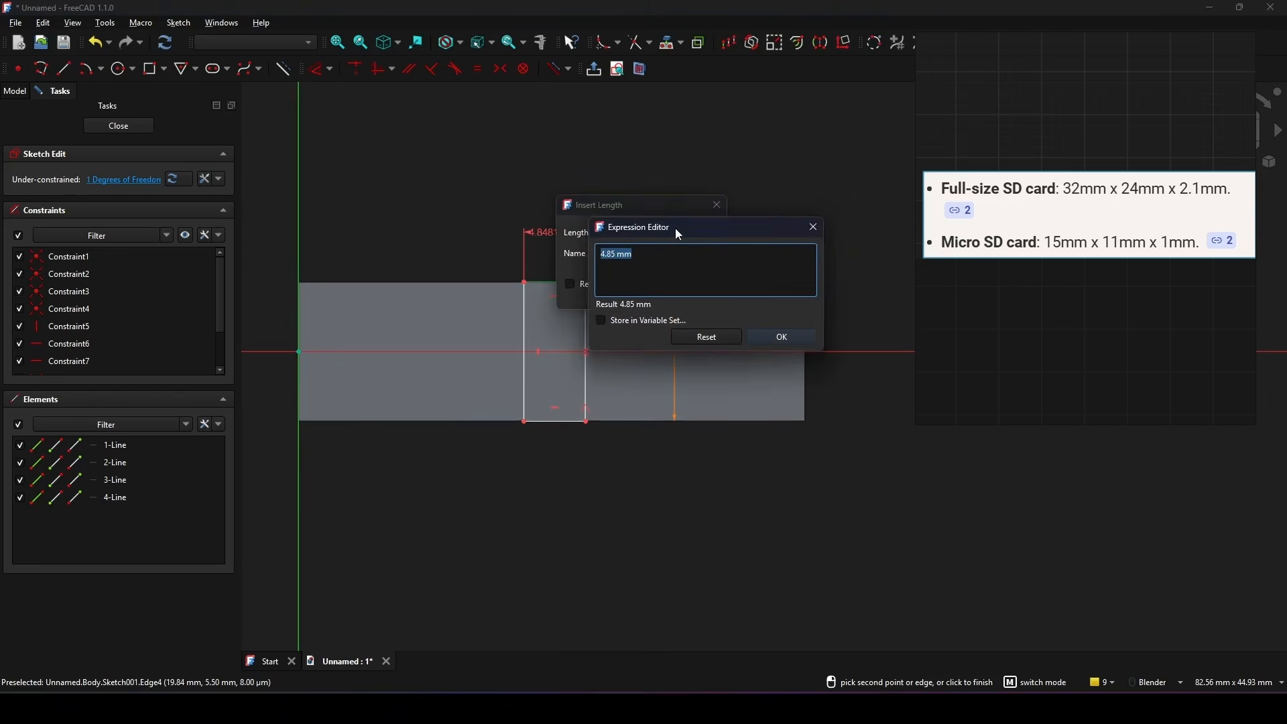
pyautogui.moveTo(674, 228); pyautogui.dragTo(515, 222)
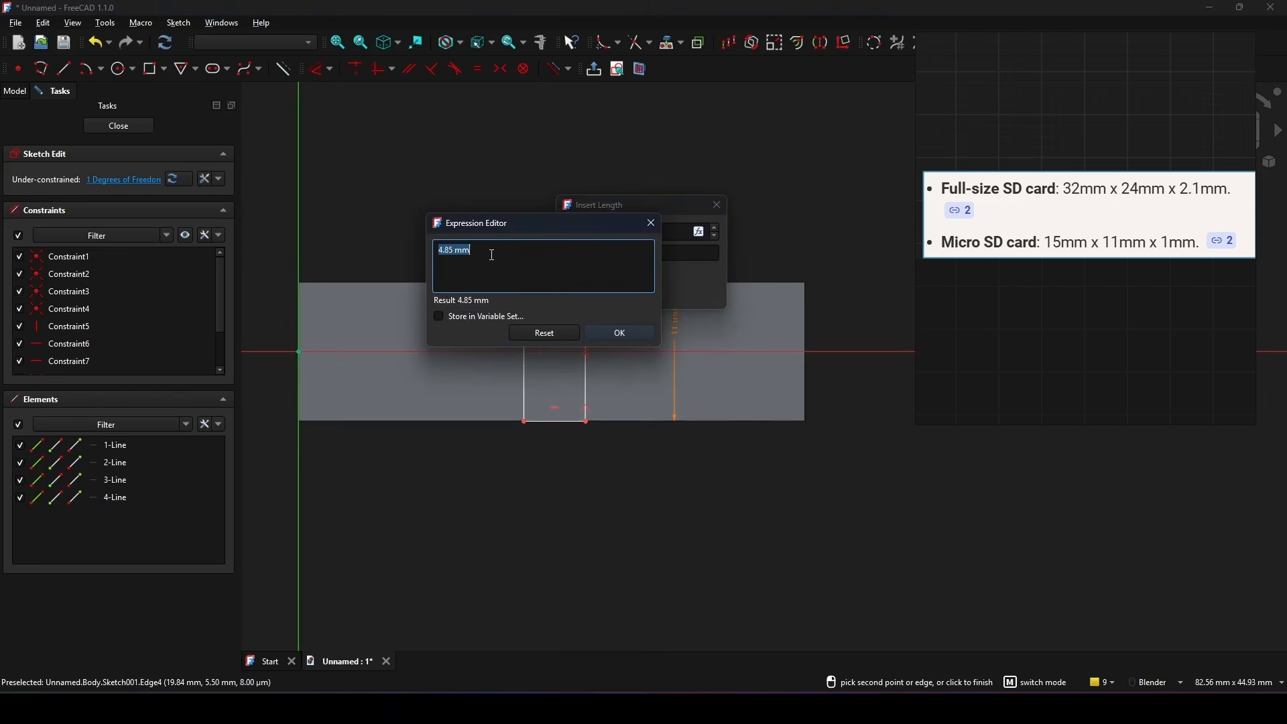
pyautogui.write('VarSet.')
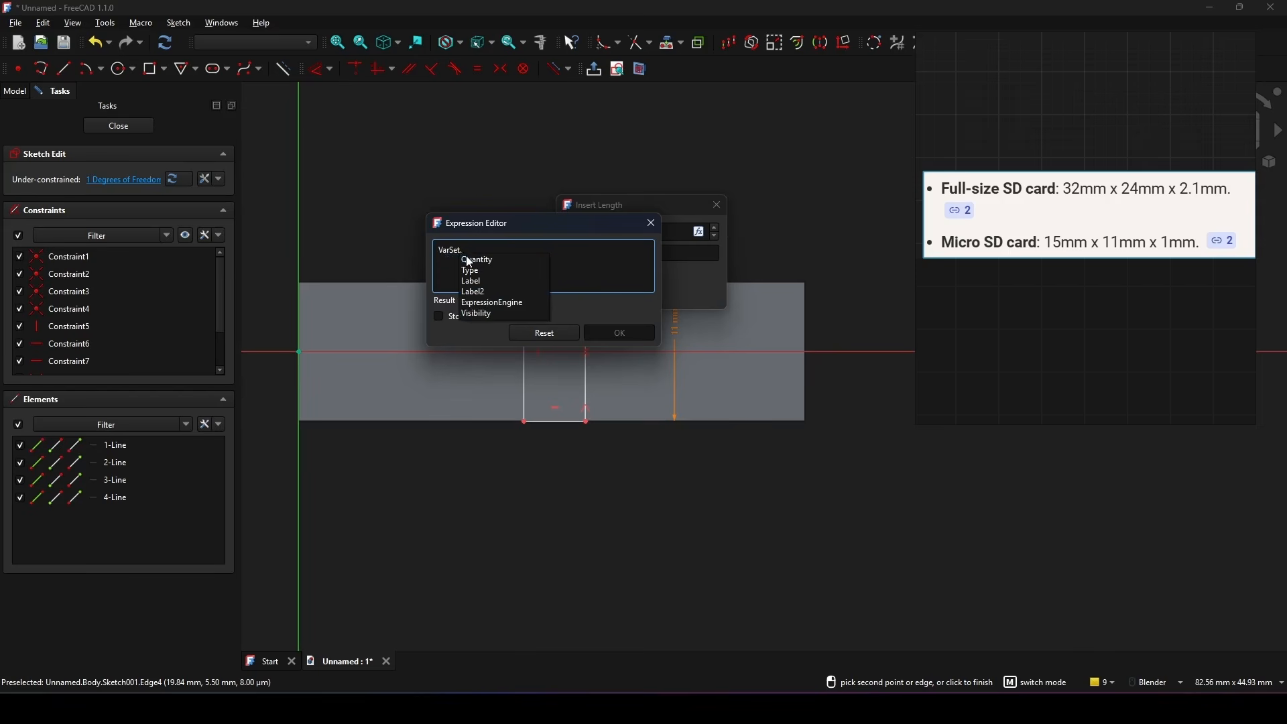
pyautogui.click(478, 270)
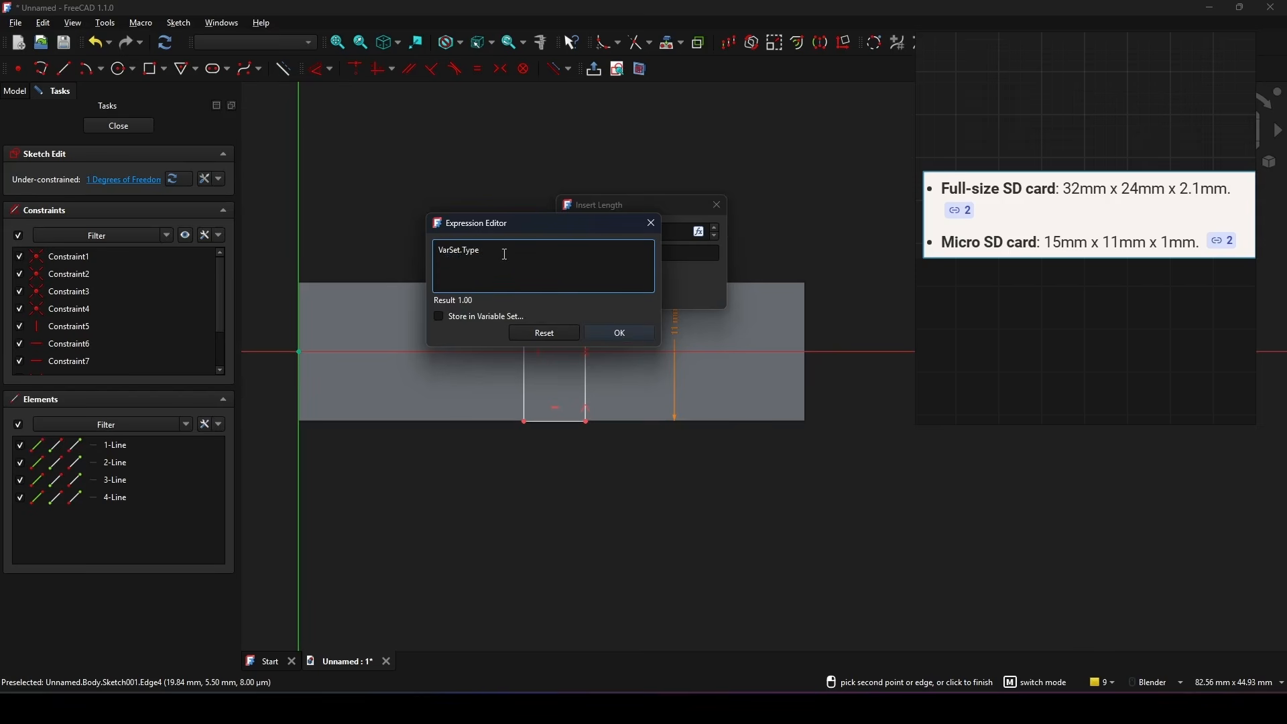
pyautogui.write('=')
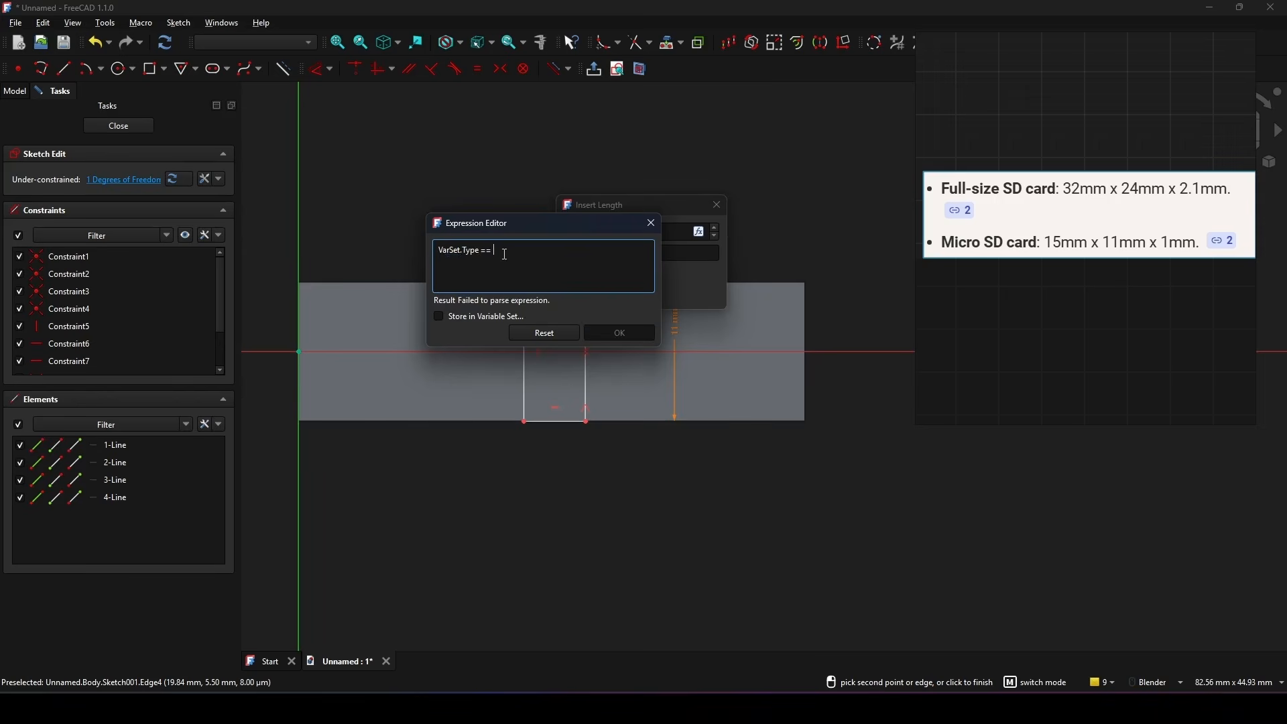
pyautogui.write('= 0')
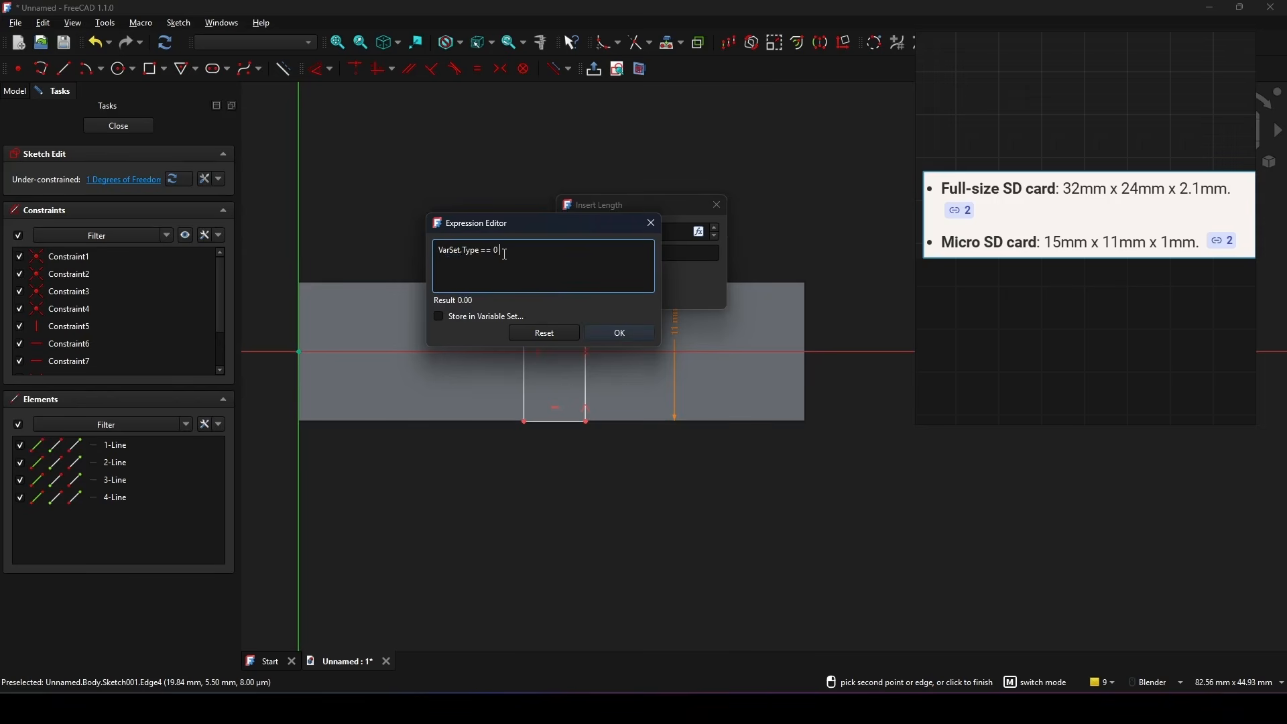
pyautogui.write(' ?')
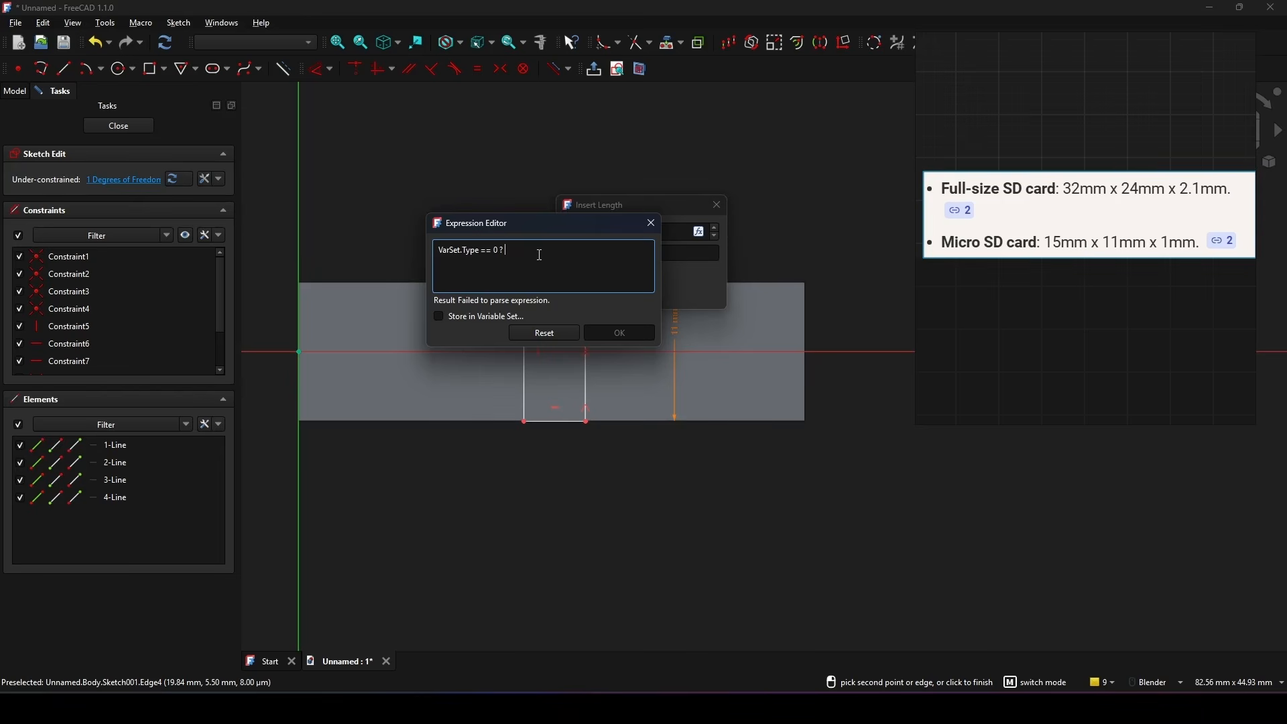
pyautogui.write('2.1 :')
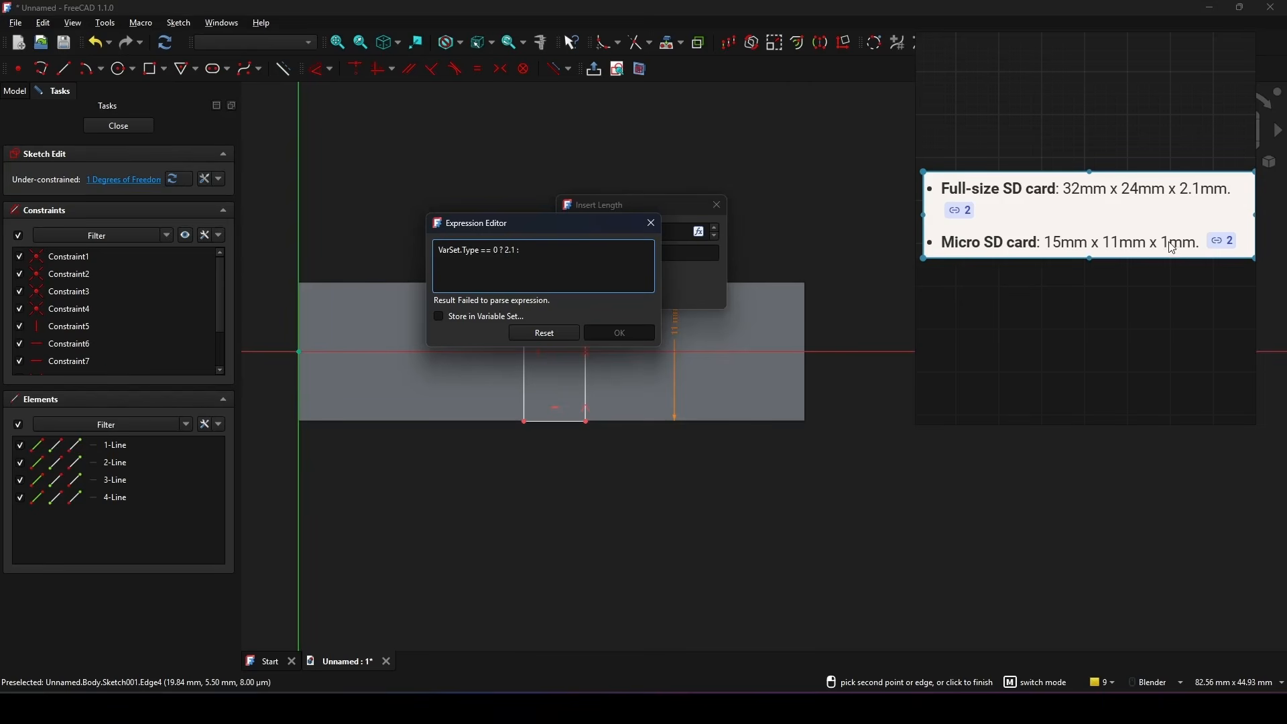
pyautogui.write('1')
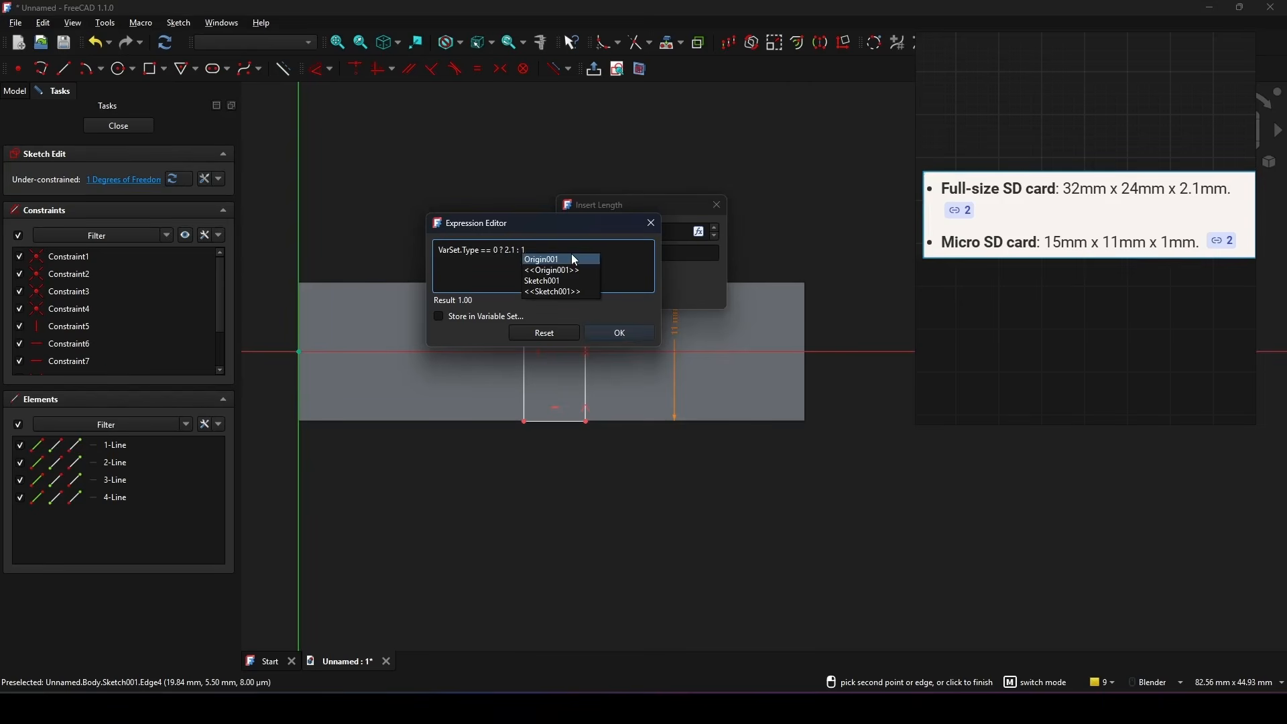
pyautogui.click(628, 253)
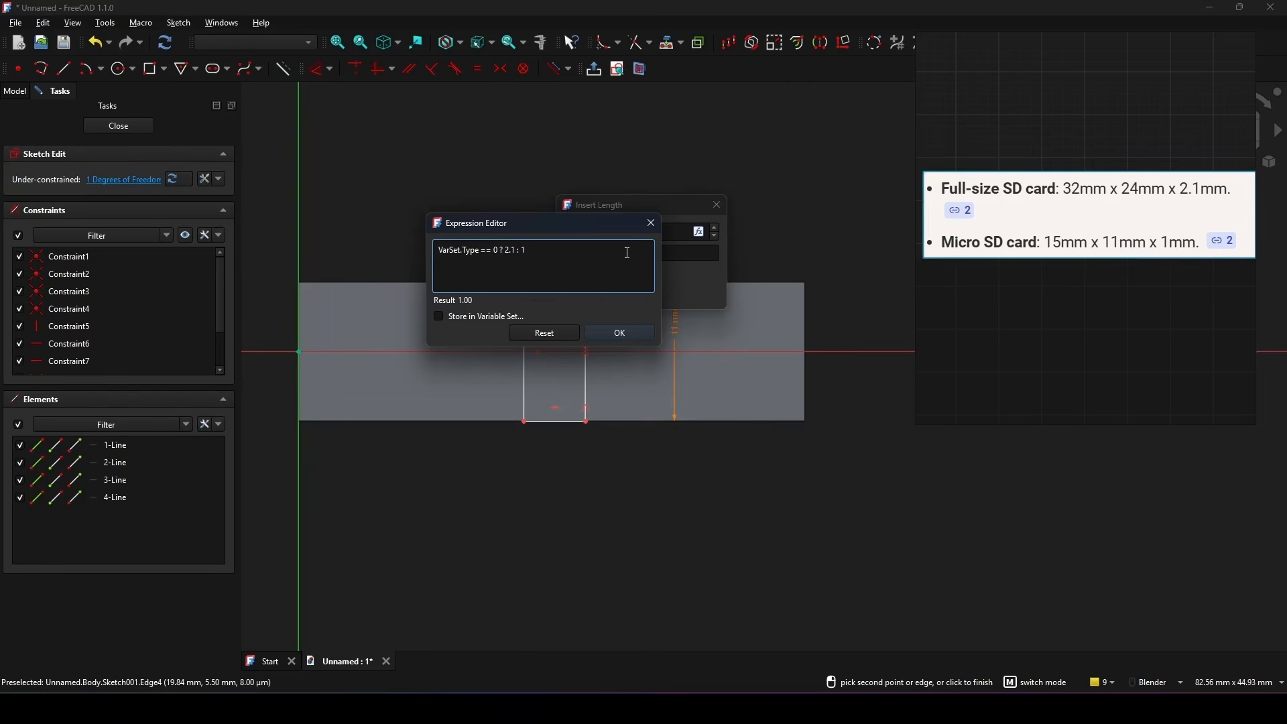
pyautogui.click(626, 334)
pyautogui.click(617, 295)
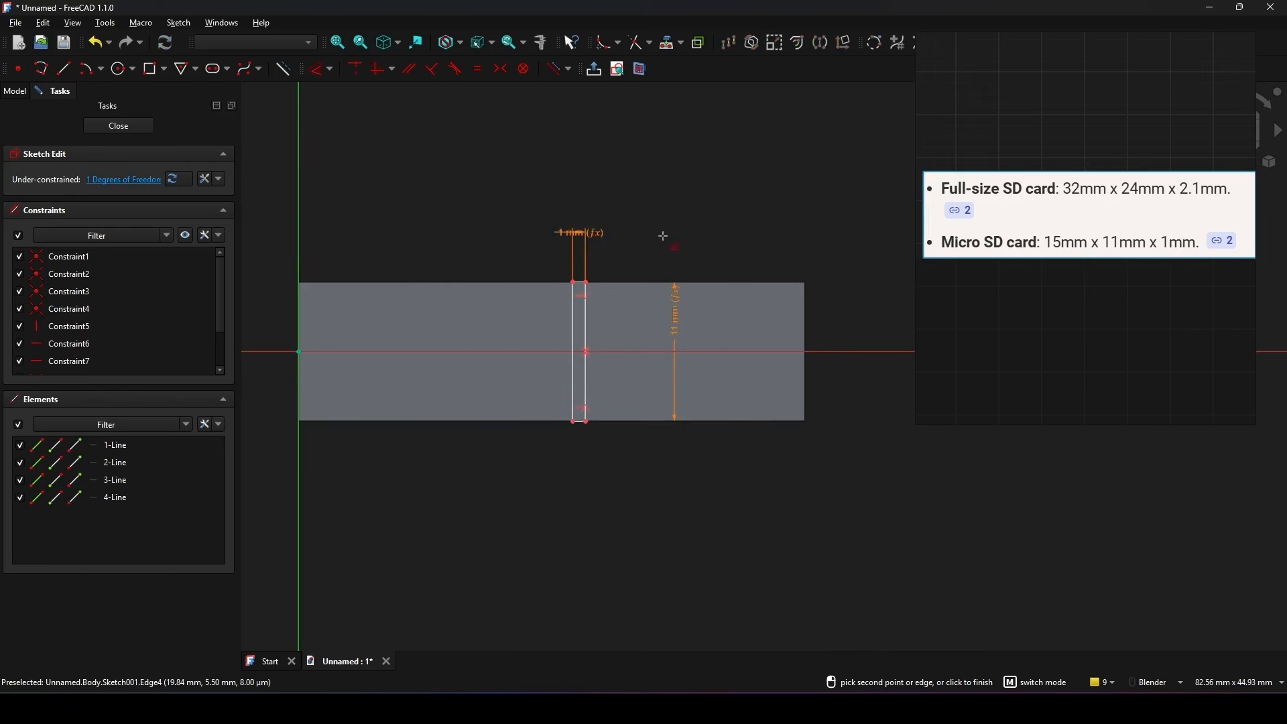
pyautogui.press('Escape')
# Step: Move the slot's width dimension text out to the right of the slot and close the sketch
pyautogui.moveTo(588, 234); pyautogui.dragTo(691, 233)
pyautogui.scroll(2, 636, 300)
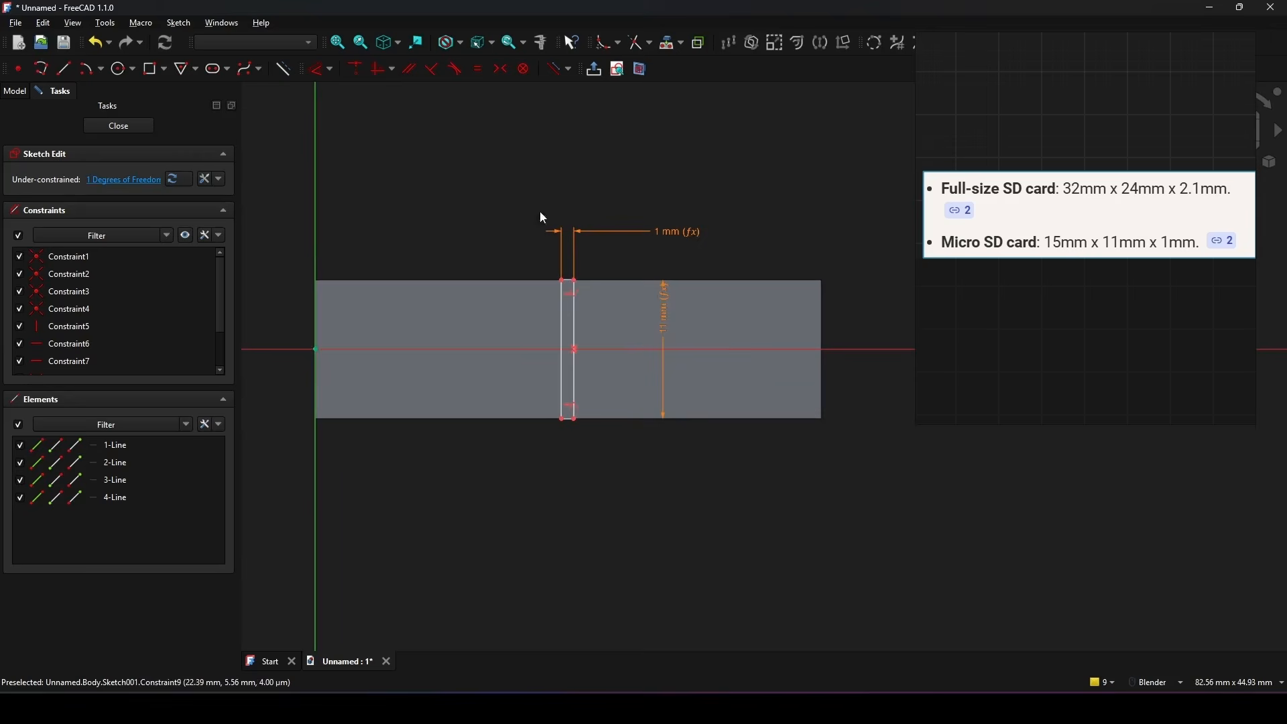
pyautogui.click(116, 126)
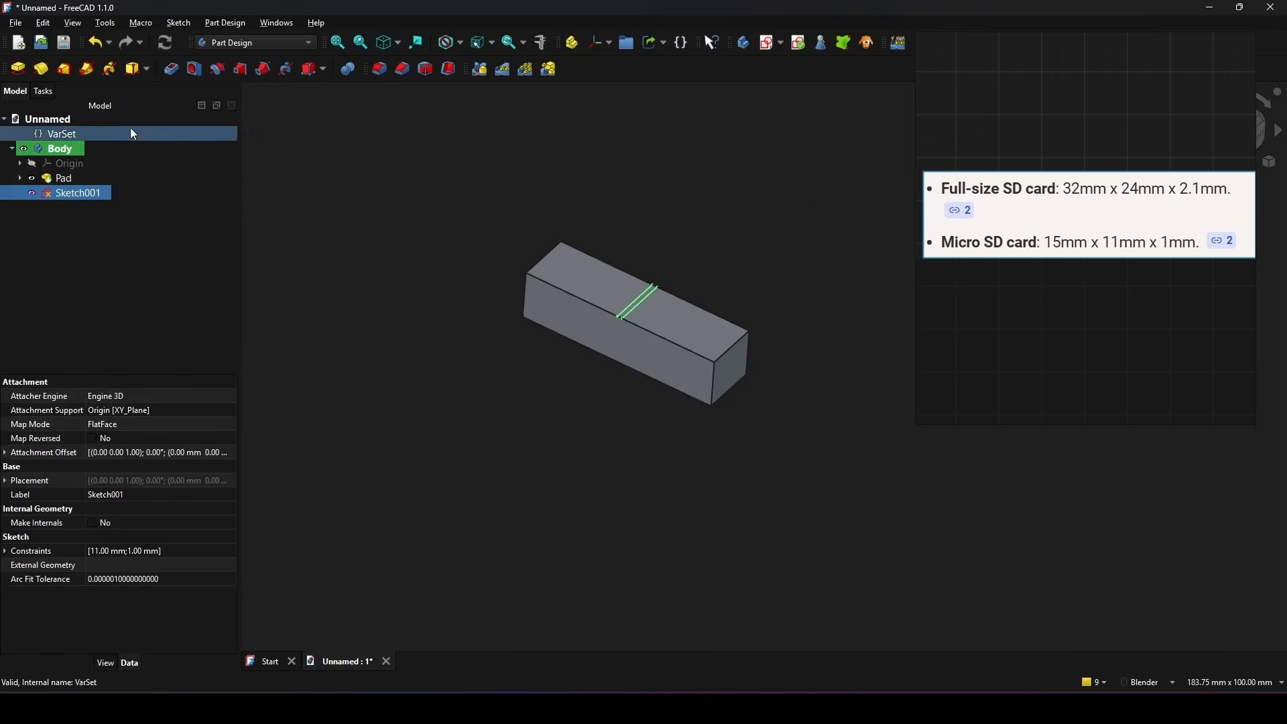
# Step: Set the Quantity property of VarSet to 1
pyautogui.click(59, 135)
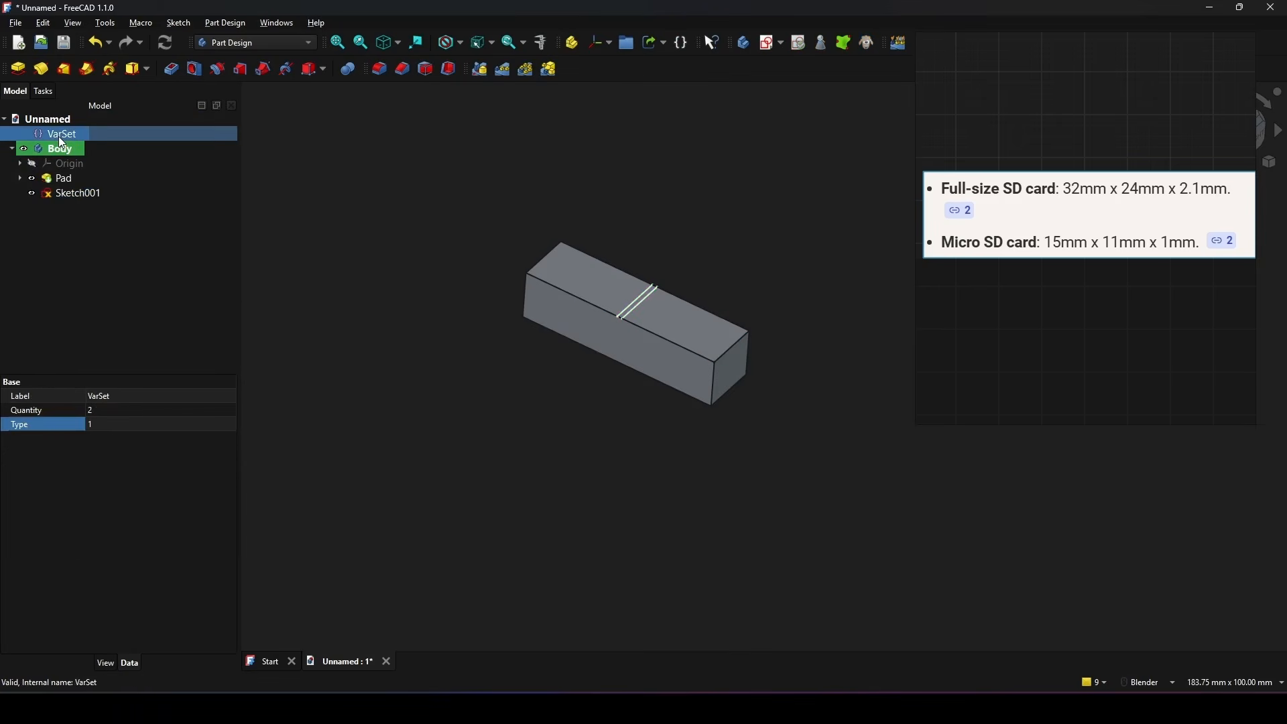
pyautogui.moveTo(665, 407); pyautogui.dragTo(697, 397, button='middle')
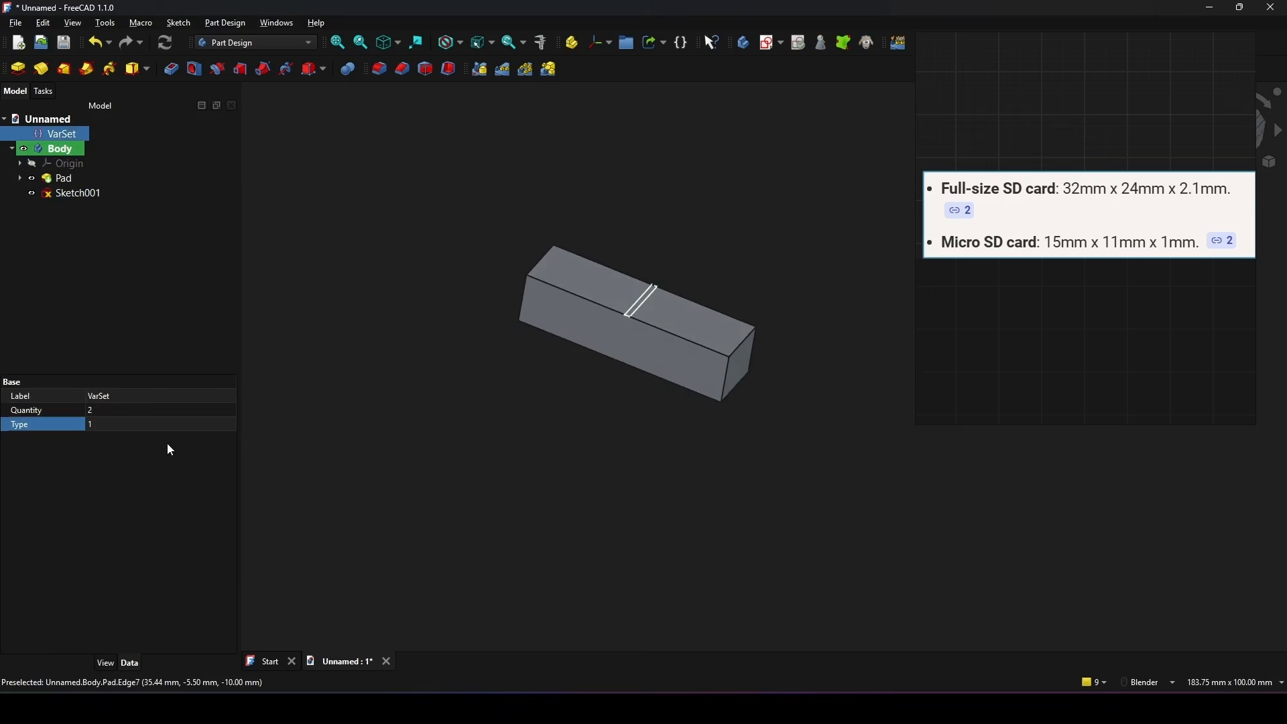
pyautogui.click(47, 415)
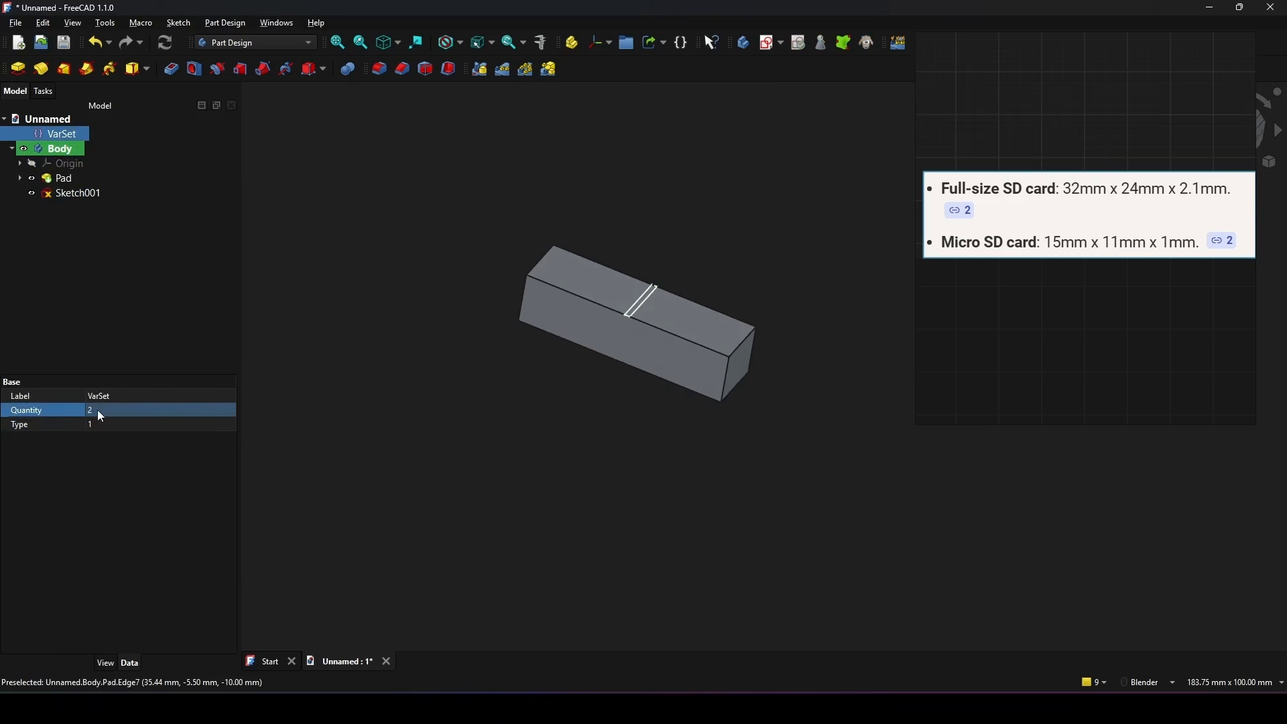
pyautogui.keyDown('shift'); pyautogui.moveTo(684, 402); pyautogui.dragTo(656, 419, button='middle'); pyautogui.keyUp('shift')
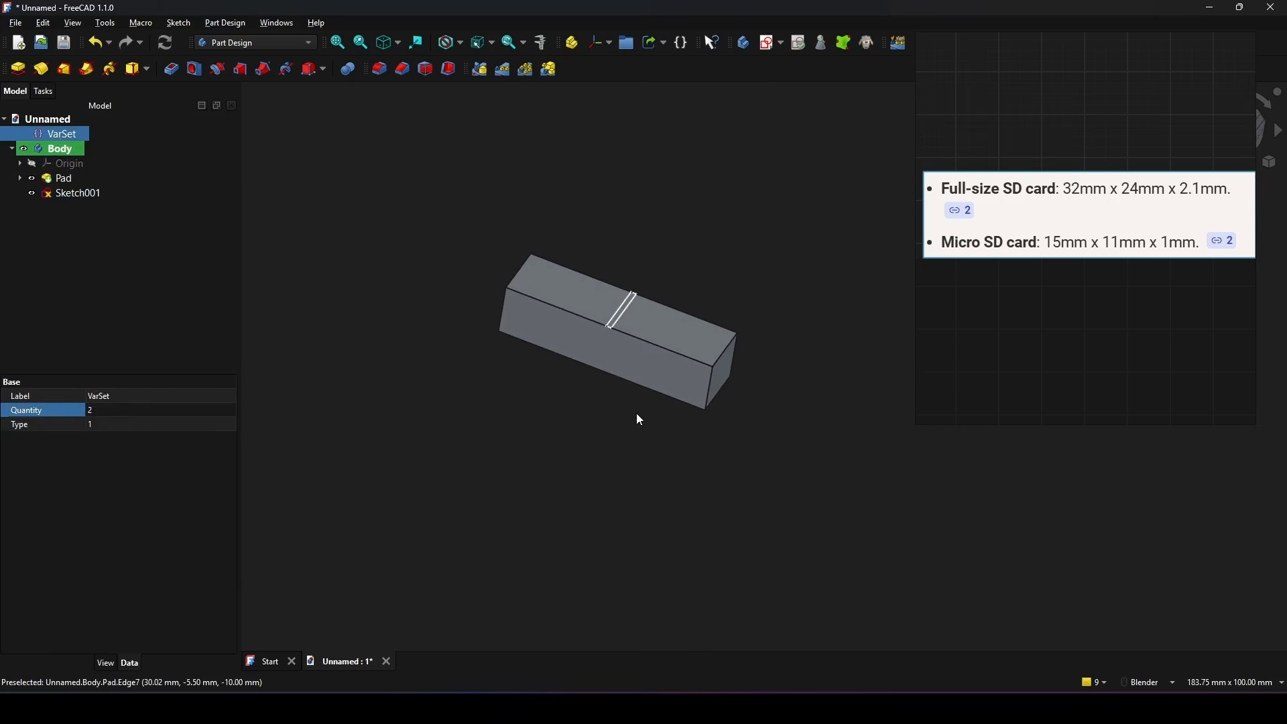
pyautogui.click(111, 411)
pyautogui.write('1')
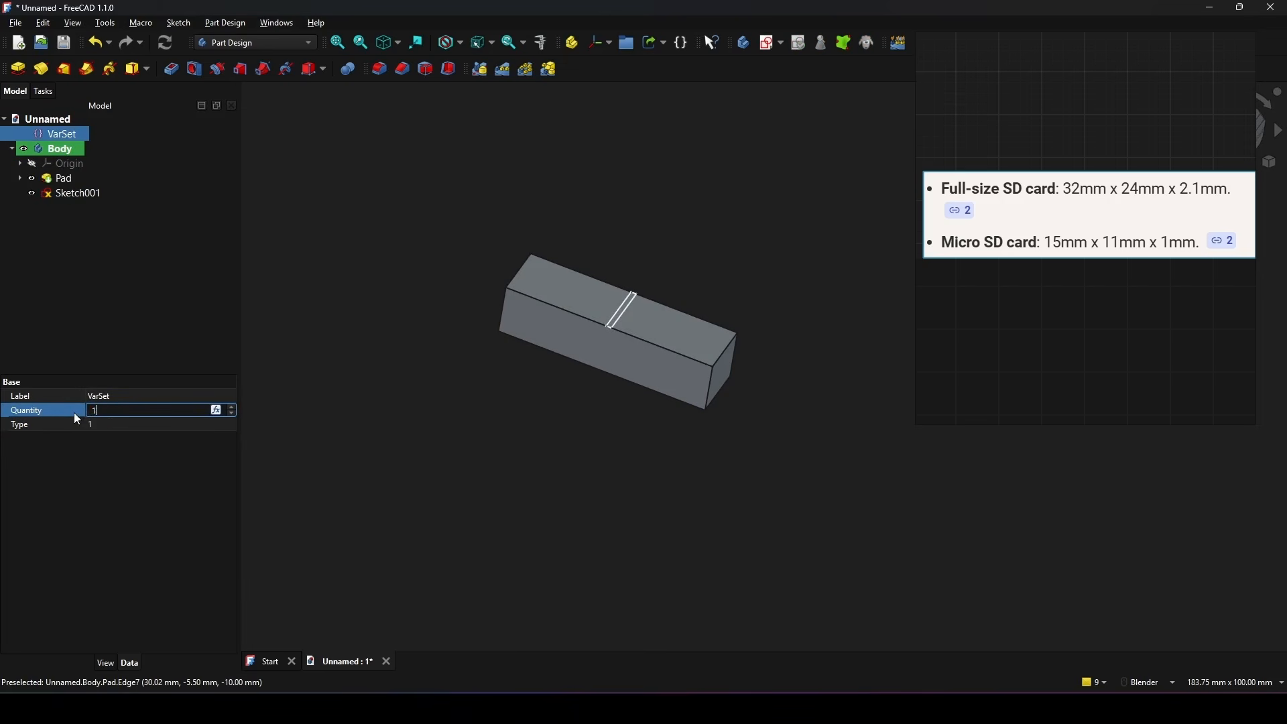
pyautogui.click(65, 424)
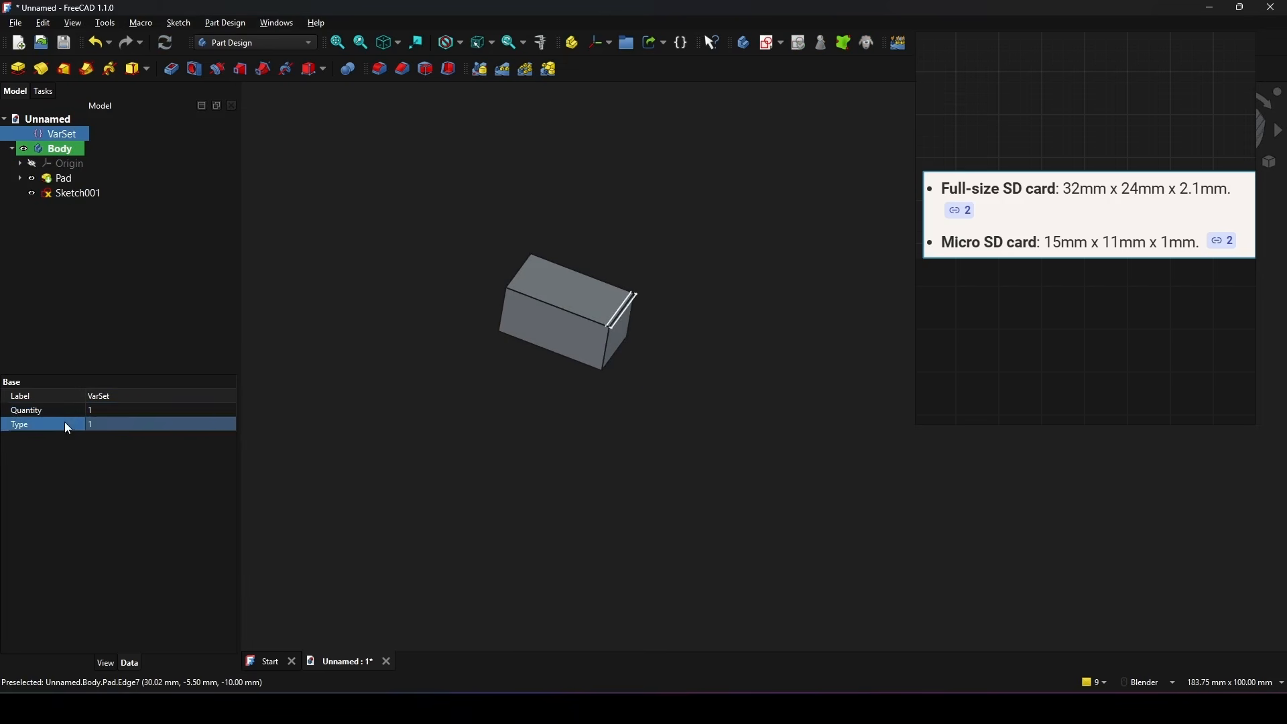
# Step: Reopen the slot sketch for editing and move the slot rectangle to roughly the middle of the block's length
pyautogui.scroll(1, 557, 409)
pyautogui.keyDown('shift'); pyautogui.moveTo(544, 356); pyautogui.dragTo(593, 383, button='middle'); pyautogui.keyUp('shift')
pyautogui.keyDown('shift'); pyautogui.moveTo(652, 345); pyautogui.dragTo(660, 361, button='middle'); pyautogui.keyUp('shift')
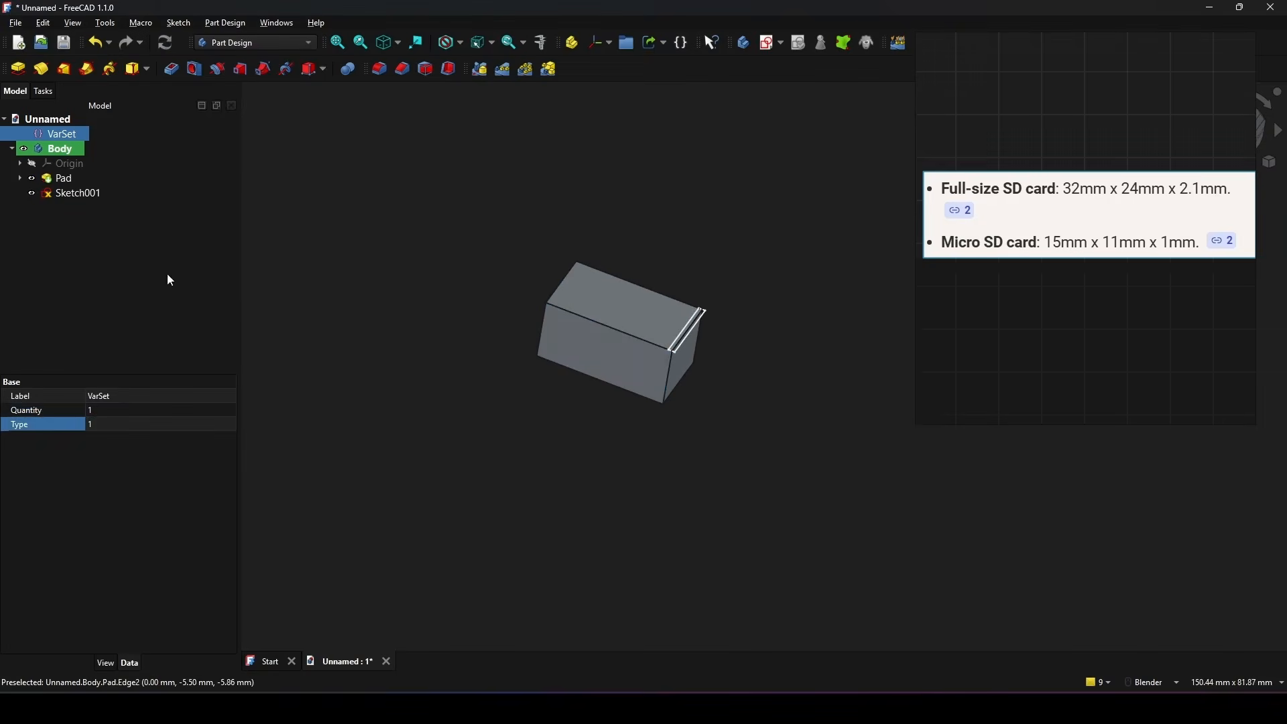
pyautogui.doubleClick(77, 194)
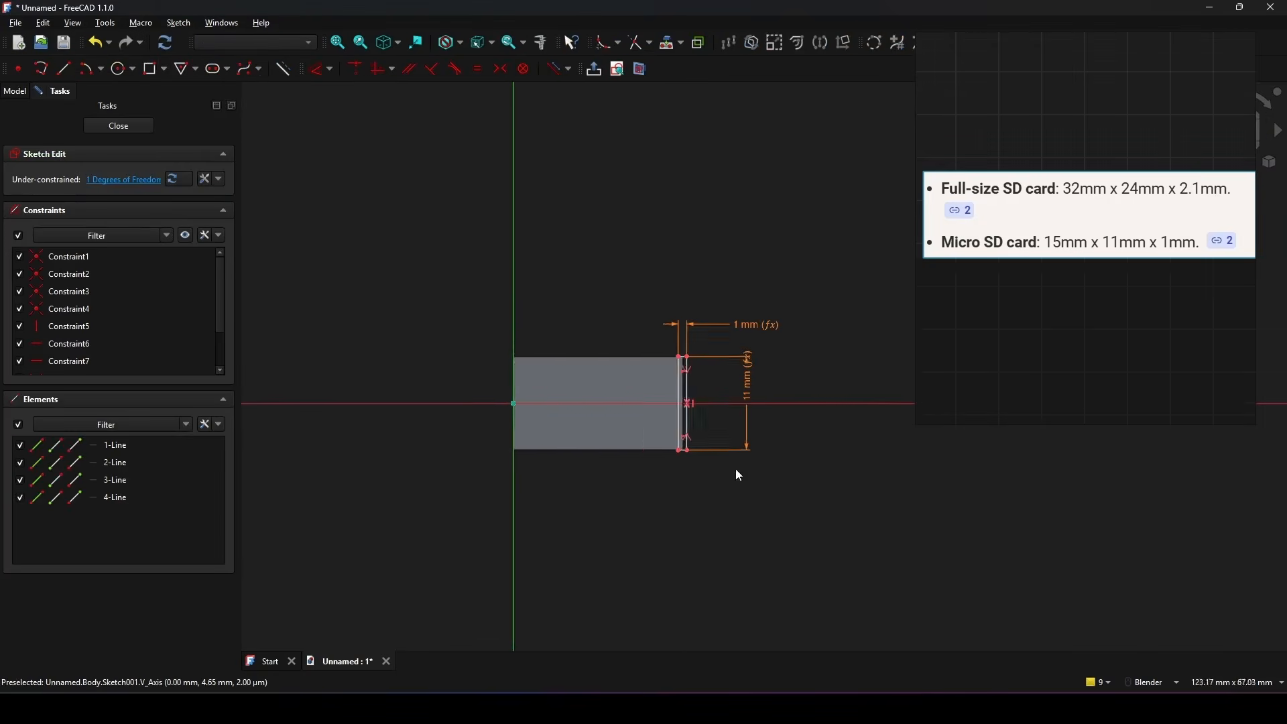
pyautogui.moveTo(744, 437)
pyautogui.mouseDown()
pyautogui.moveTo(609, 431)
pyautogui.moveTo(625, 430)
pyautogui.mouseUp()
pyautogui.press('Print')
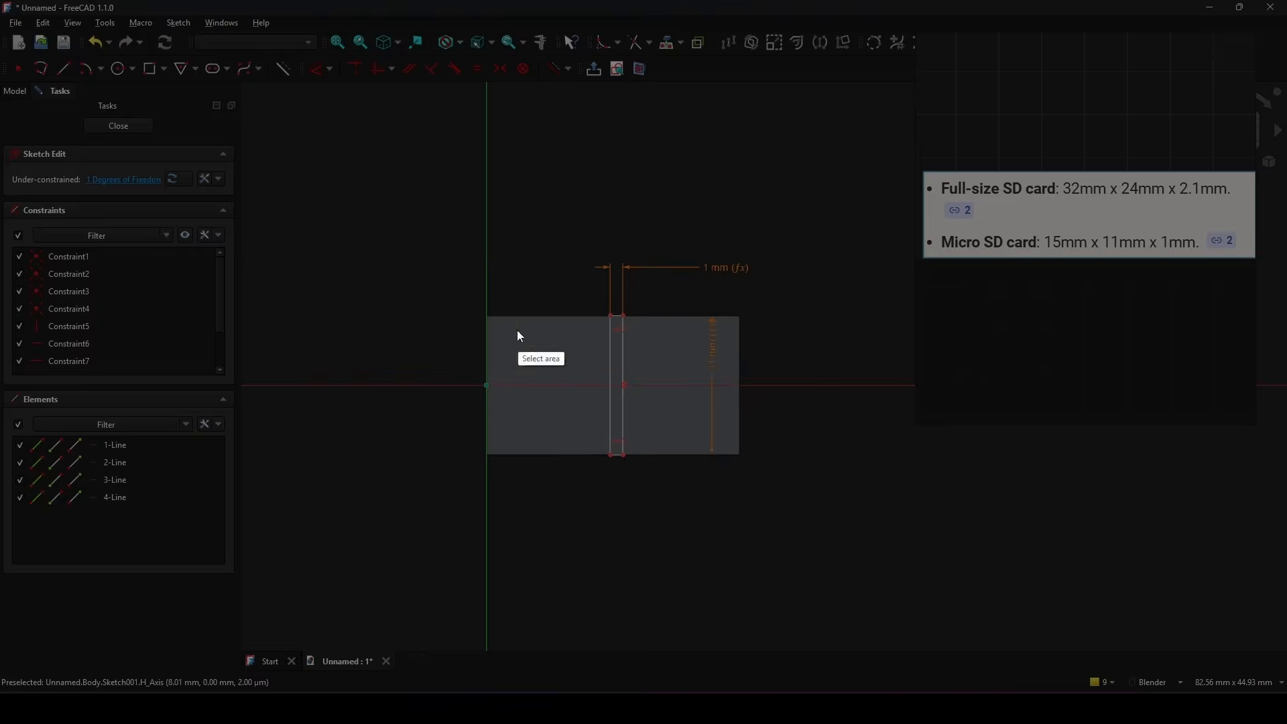
pyautogui.moveTo(411, 224); pyautogui.dragTo(822, 509)
pyautogui.click(835, 398)
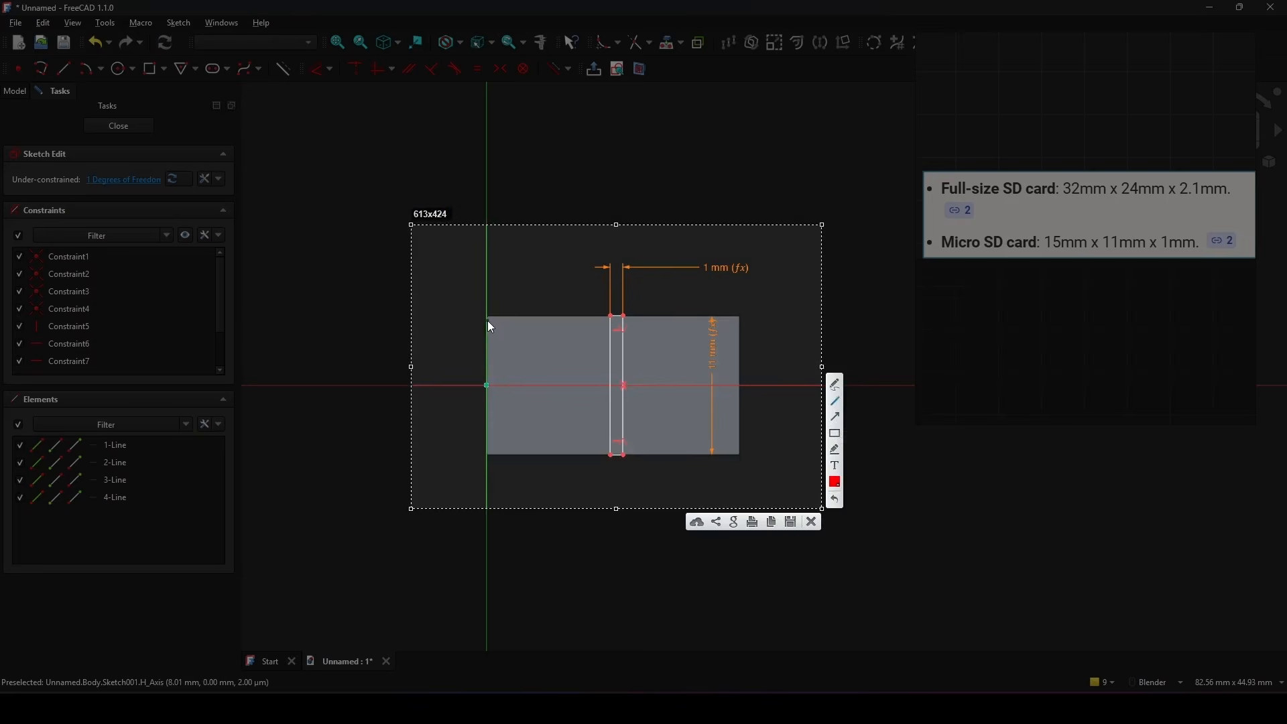
pyautogui.moveTo(487, 318); pyautogui.dragTo(746, 316)
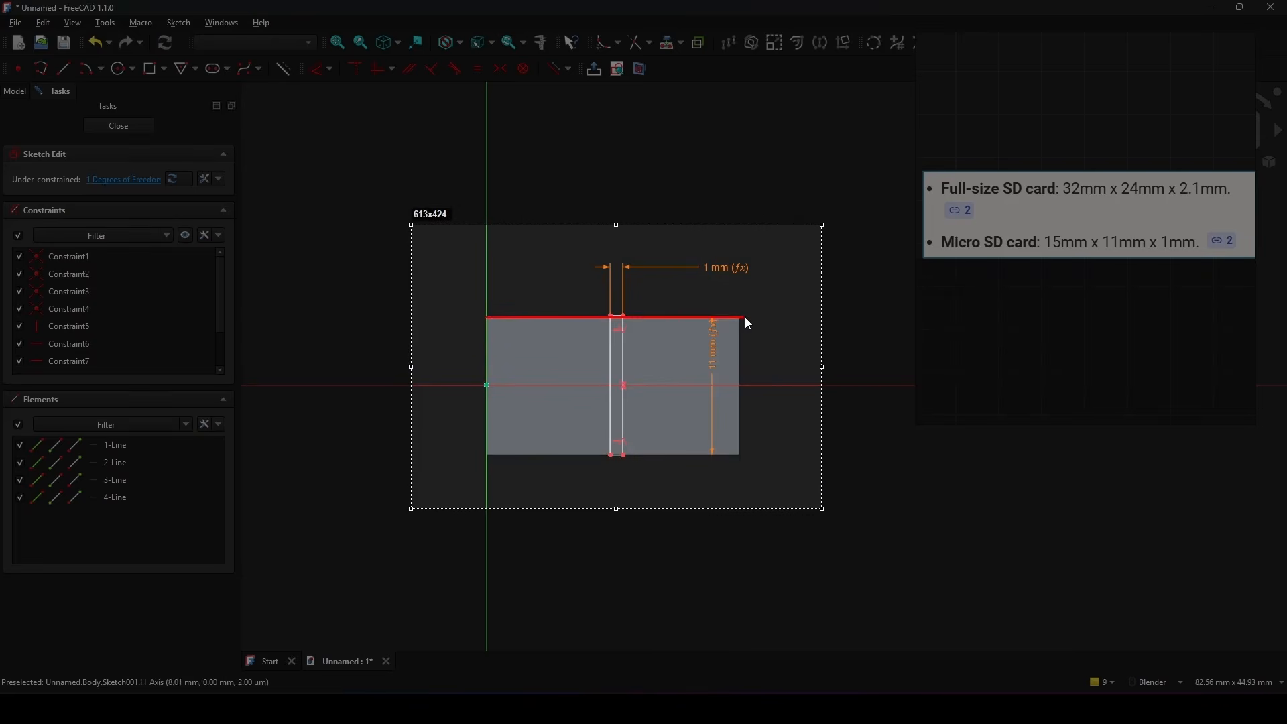
pyautogui.moveTo(513, 264)
pyautogui.mouseDown()
pyautogui.moveTo(555, 281)
pyautogui.moveTo(579, 267)
pyautogui.mouseUp()
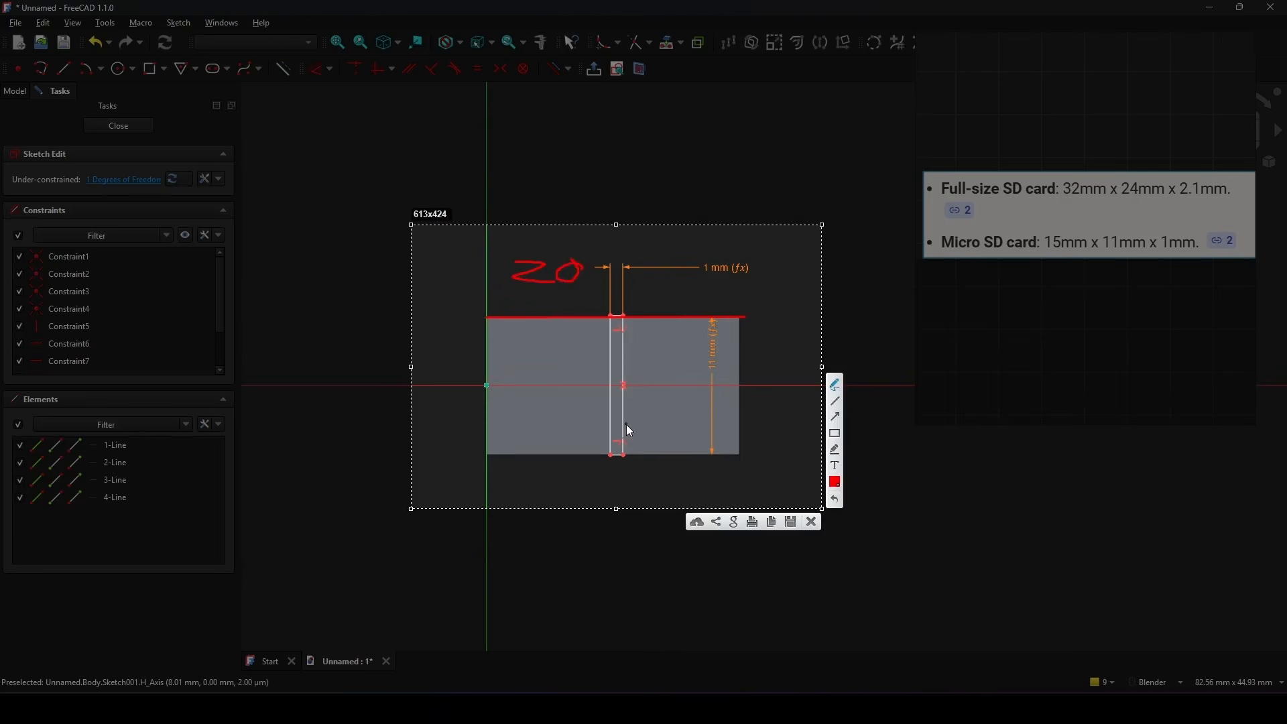
pyautogui.moveTo(621, 445)
pyautogui.mouseDown()
pyautogui.moveTo(617, 469)
pyautogui.moveTo(482, 472)
pyautogui.mouseUp()
pyautogui.moveTo(515, 480)
pyautogui.mouseDown()
pyautogui.moveTo(509, 493)
pyautogui.moveTo(526, 477)
pyautogui.mouseUp()
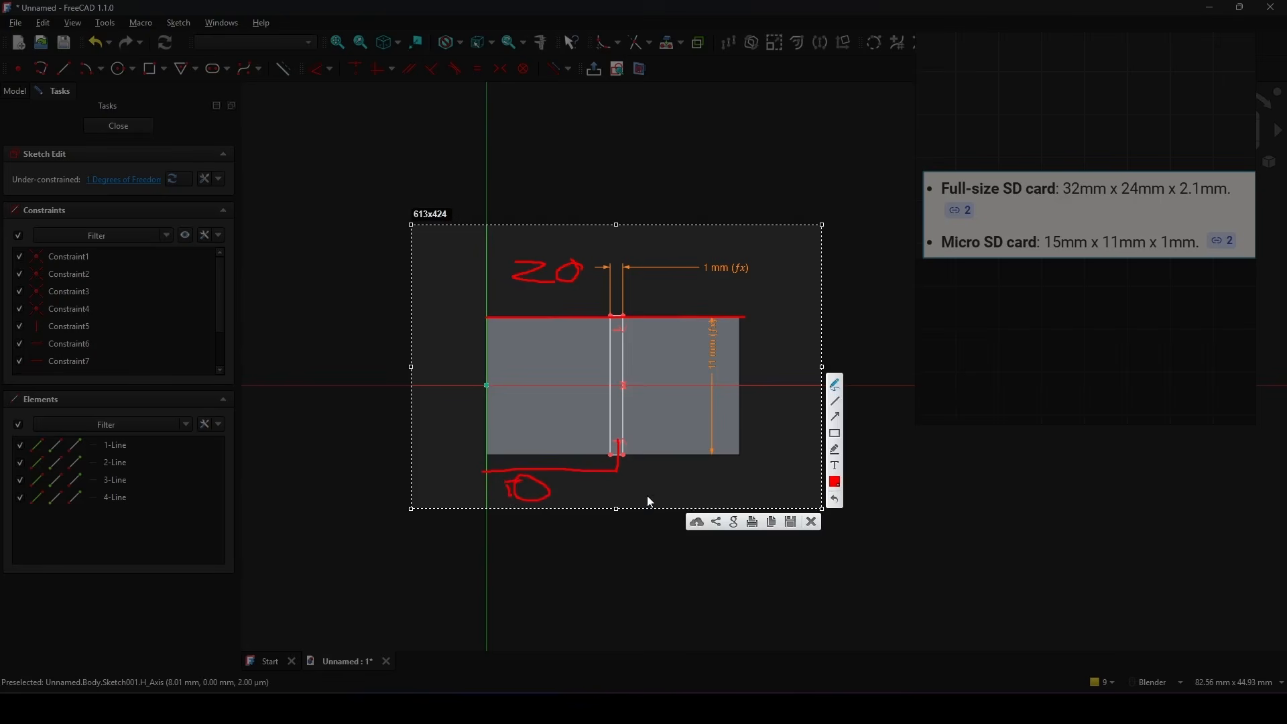
pyautogui.click(811, 521)
# Step: Draw a vertical line about 3.9 mm long upward from the midpoint of the slot's upper edge and turn it into construction geometry
pyautogui.scroll(2, 649, 396)
pyautogui.scroll(2, 648, 387)
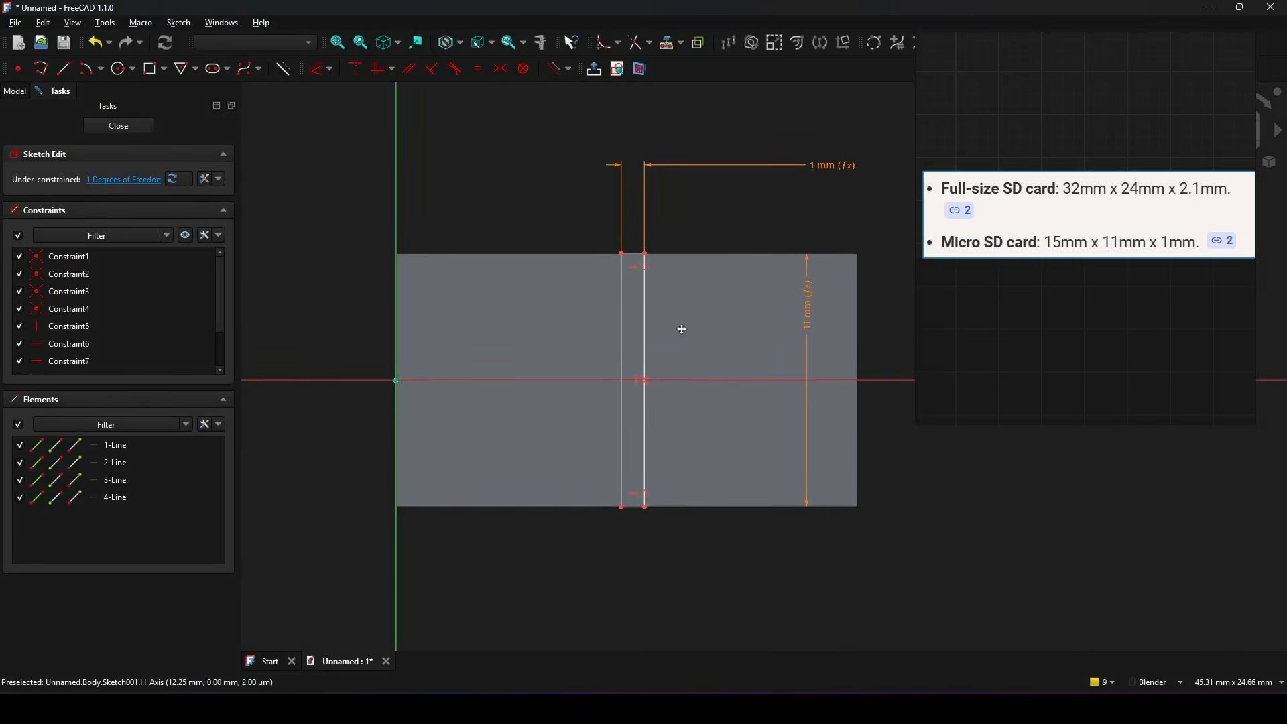
pyautogui.click(60, 70)
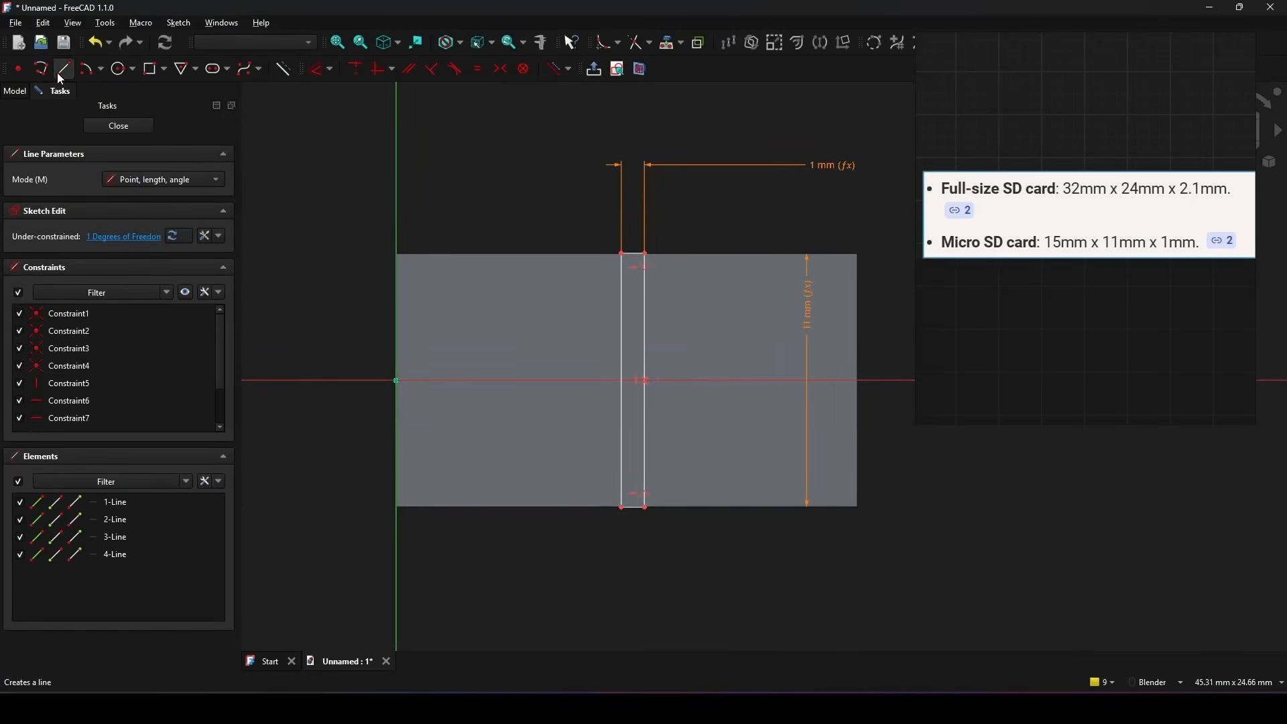
pyautogui.scroll(3, 632, 228)
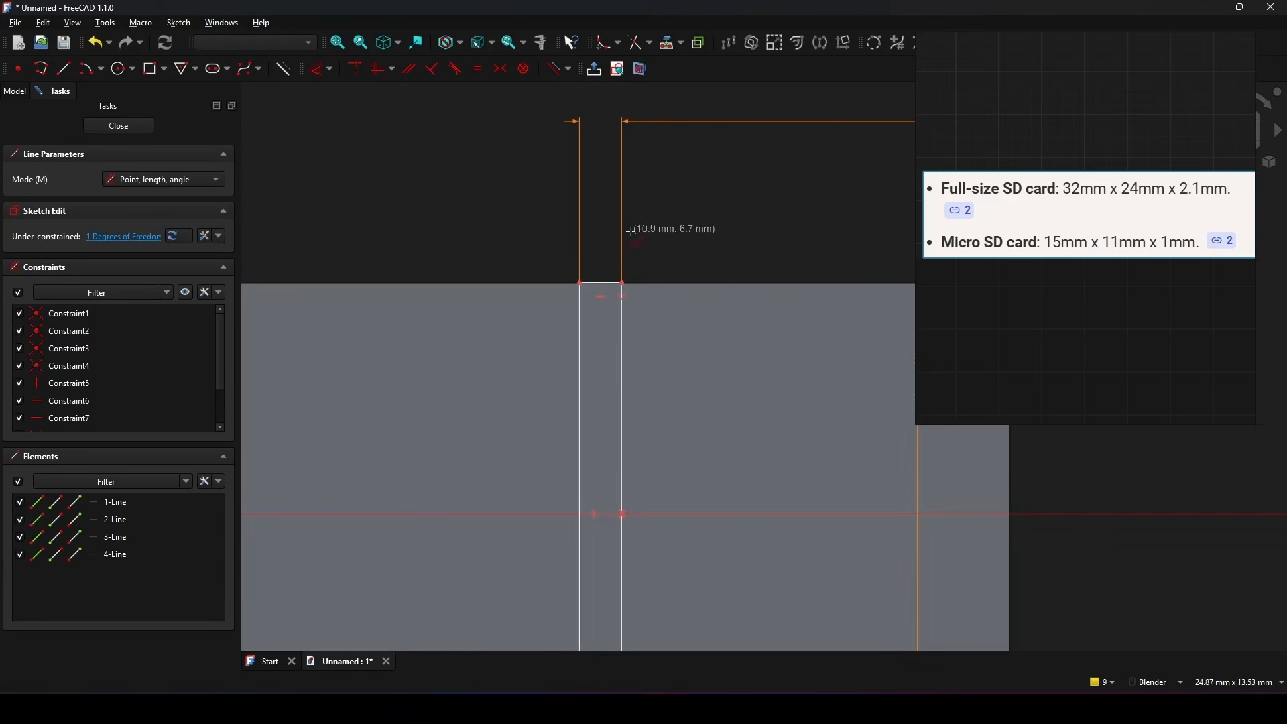
pyautogui.click(601, 283)
pyautogui.click(602, 116)
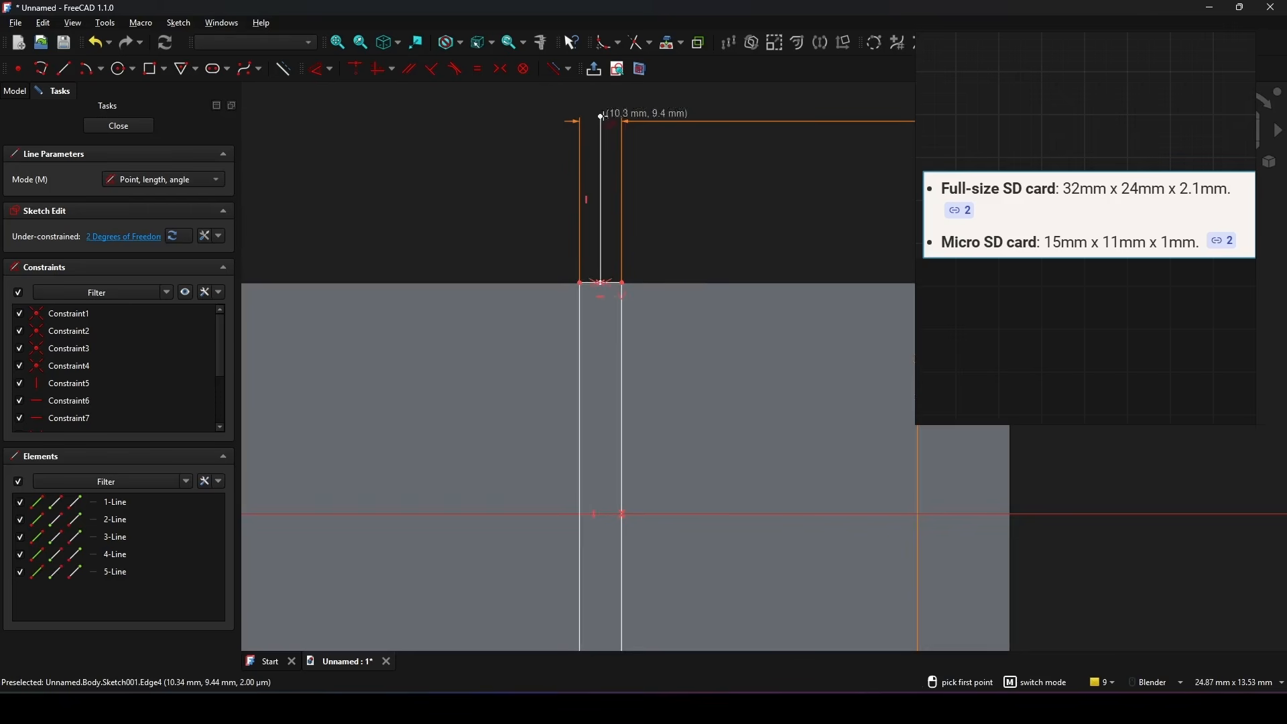
pyautogui.press('Escape')
pyautogui.scroll(-2, 700, 207)
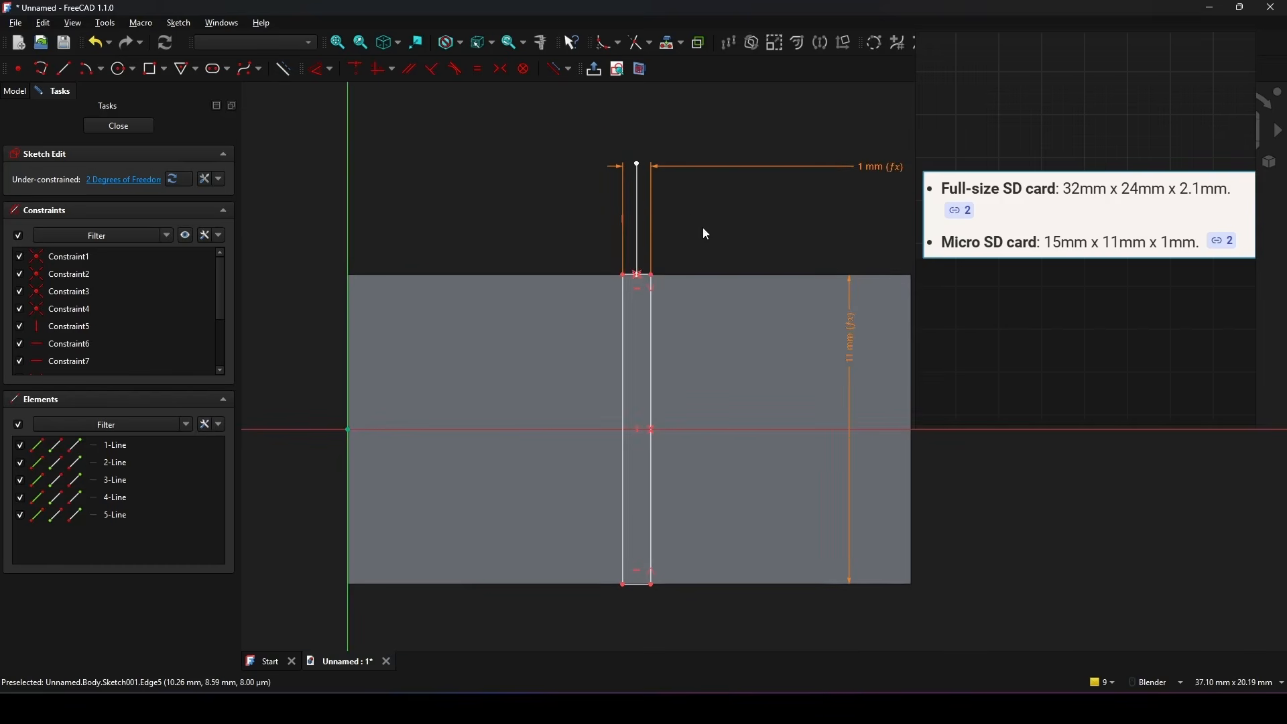
pyautogui.click(638, 228)
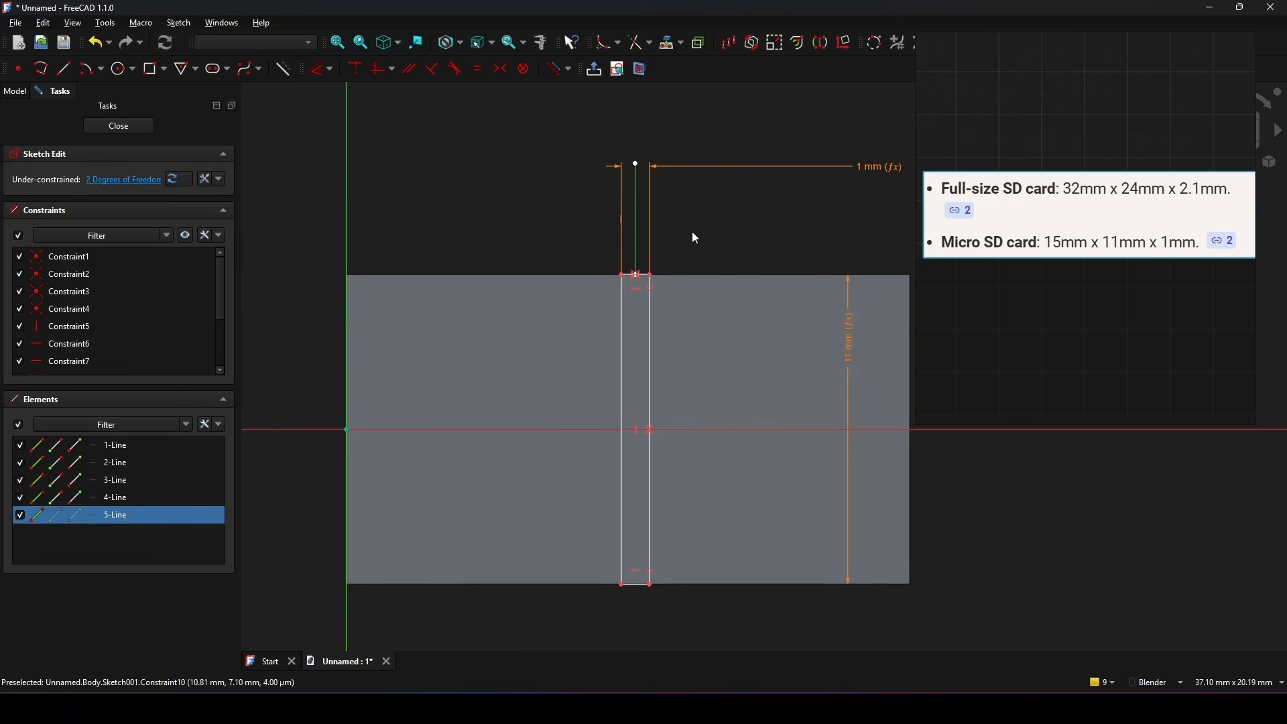
pyautogui.press('g')
pyautogui.press('n')
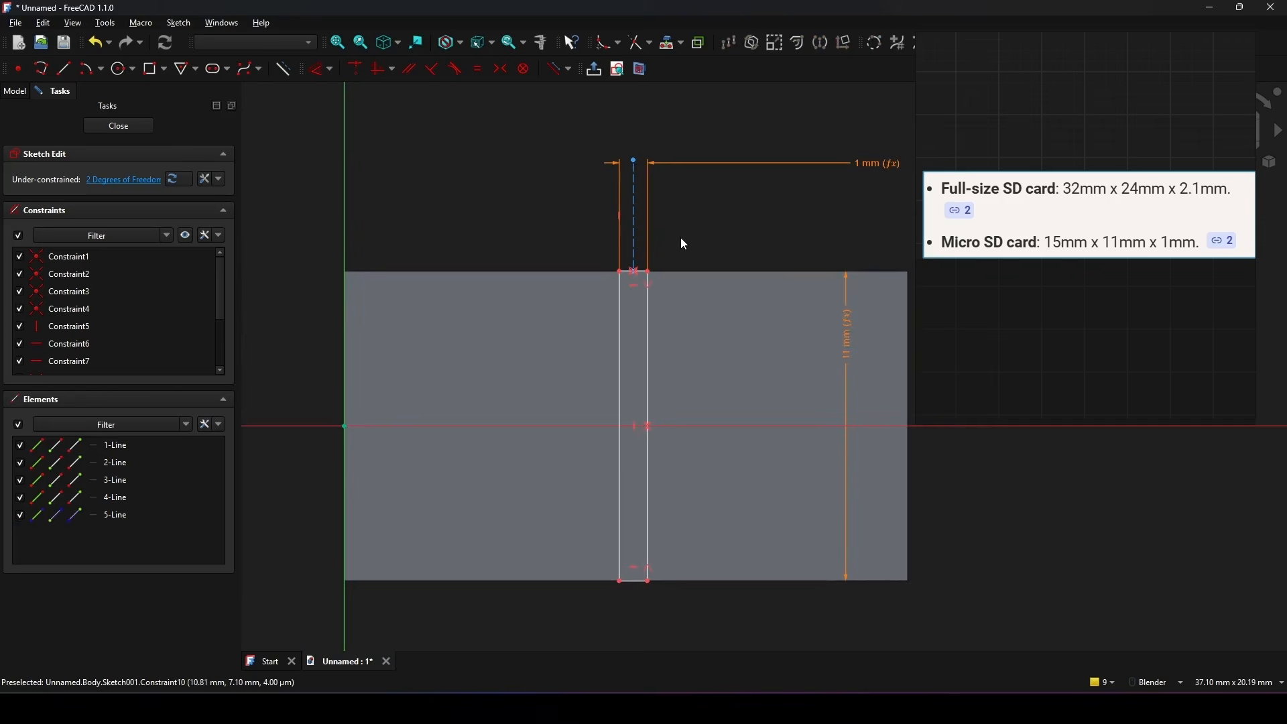
# Step: Dimension the construction line 10 mm from the vertical axis and close the sketch
pyautogui.scroll(-1, 681, 237)
pyautogui.press('d')
pyautogui.click(639, 230)
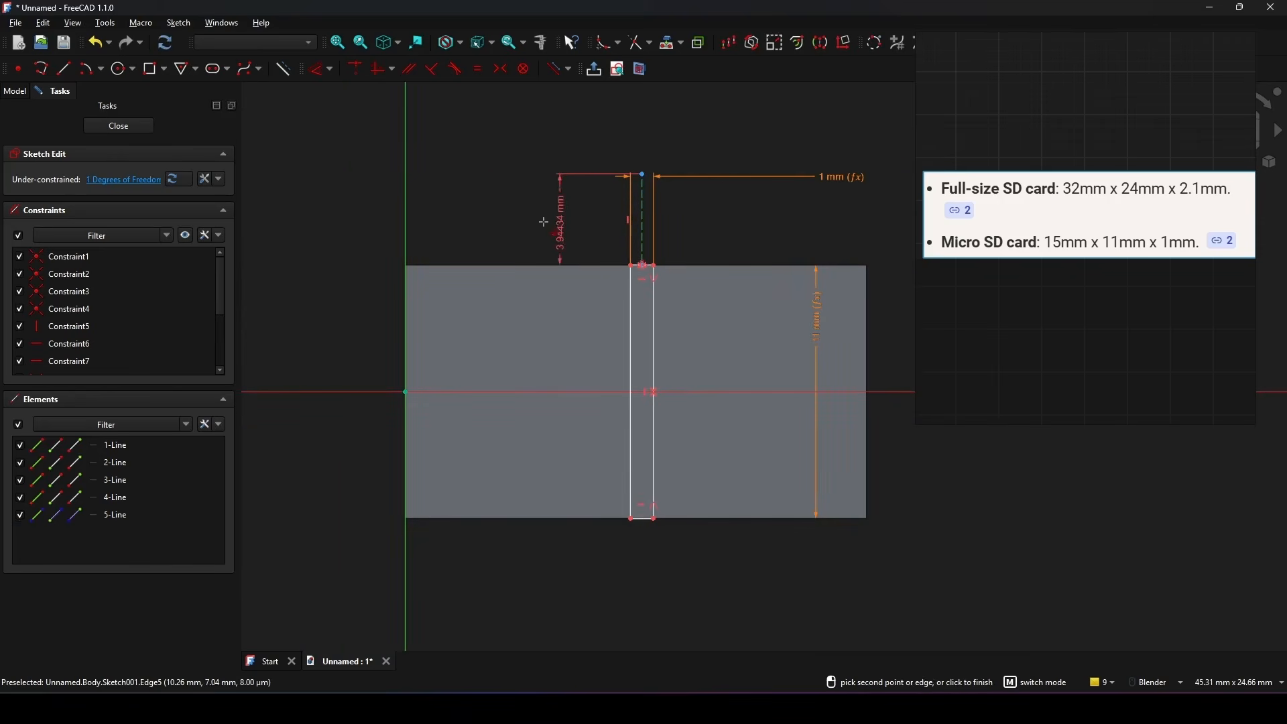
pyautogui.click(411, 211)
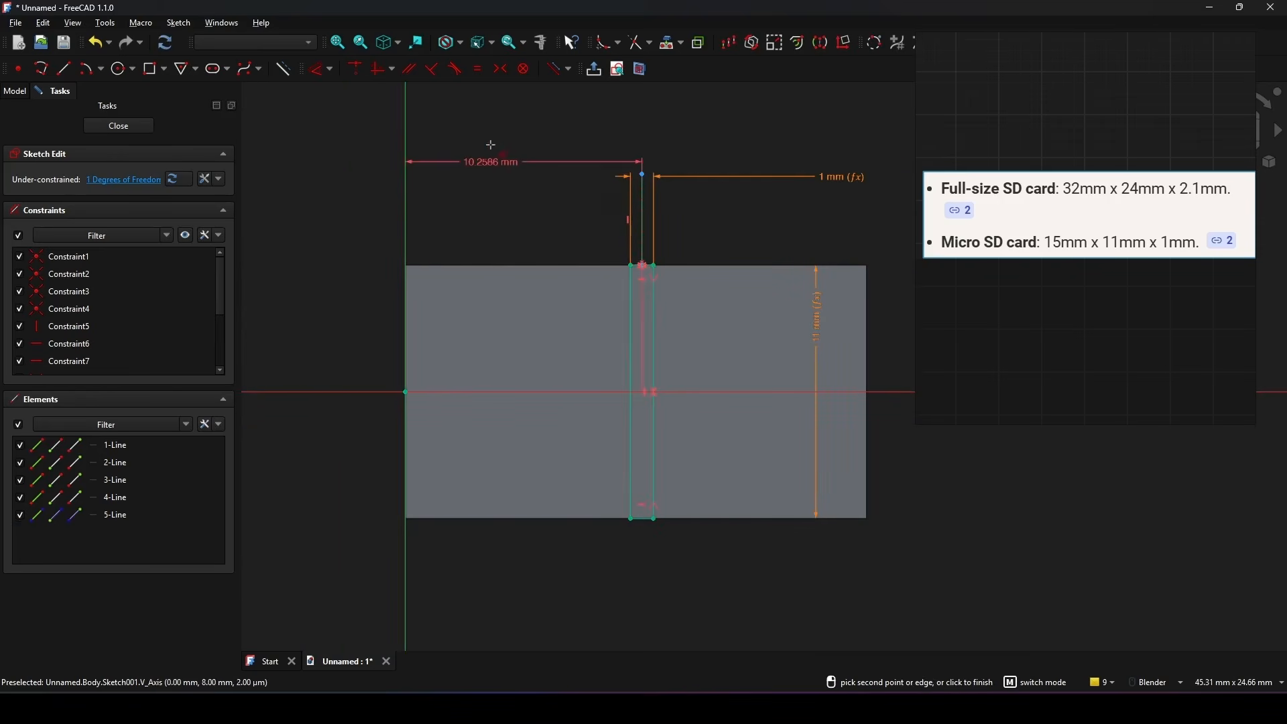
pyautogui.click(489, 160)
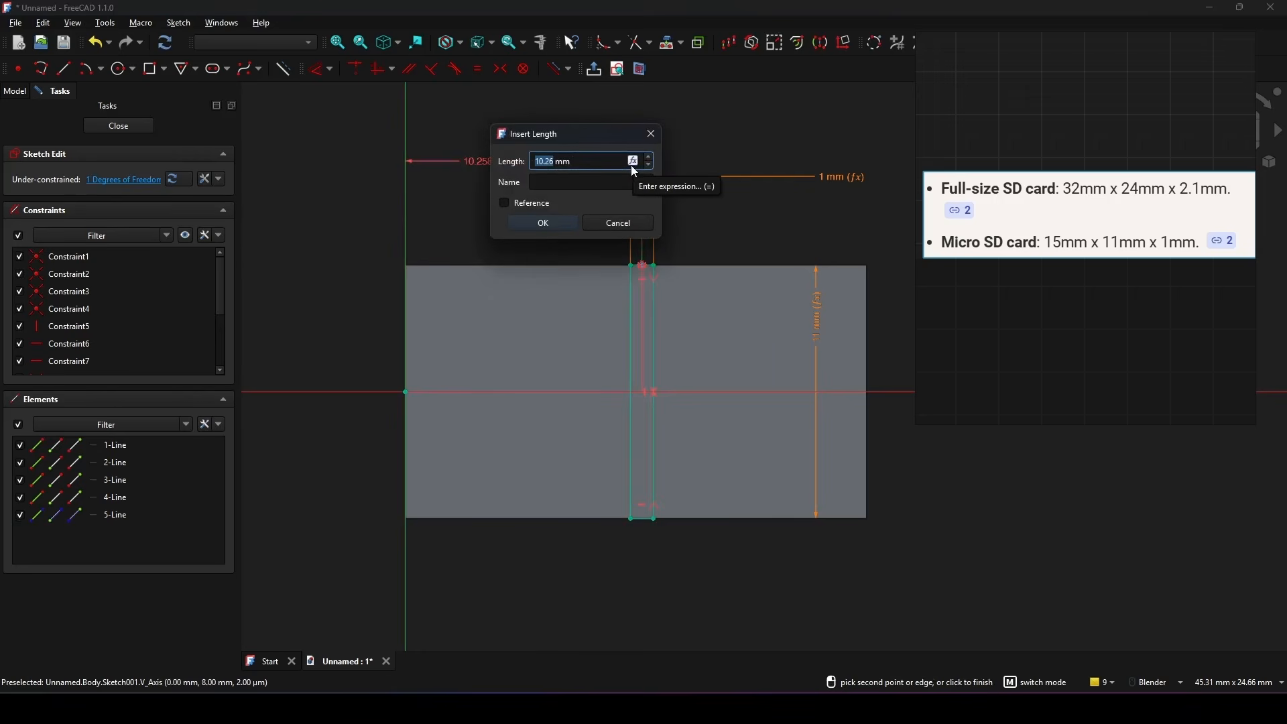
pyautogui.write('10')
pyautogui.press('Return')
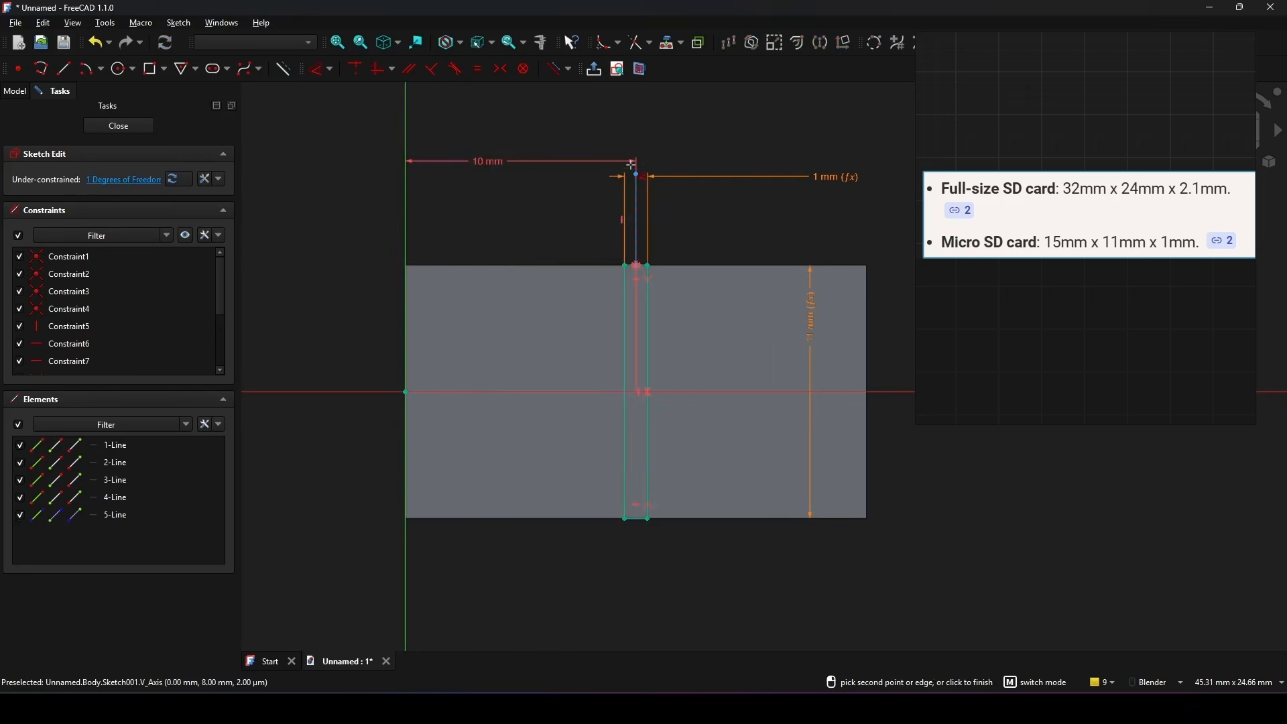
pyautogui.press('Escape')
pyautogui.scroll(-1, 748, 239)
pyautogui.moveTo(748, 239)
pyautogui.keyDown('shift'); pyautogui.mouseDown(button='middle')
pyautogui.moveTo(730, 241)
pyautogui.moveTo(756, 226)
pyautogui.mouseUp(button='middle'); pyautogui.keyUp('shift')
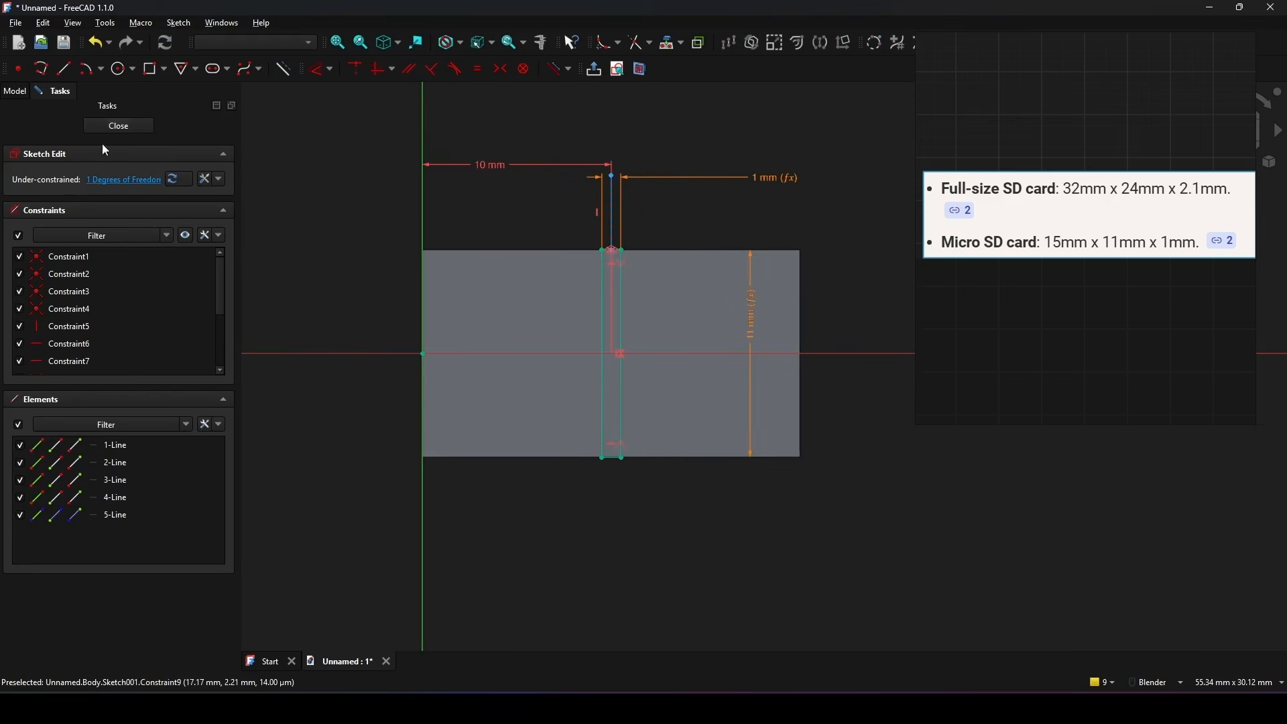
pyautogui.click(116, 127)
# Step: Cut the slot sketch into the block with a one-sided Pocket 8 mm deep
pyautogui.click(718, 287)
pyautogui.moveTo(734, 271)
pyautogui.mouseDown(button='middle')
pyautogui.moveTo(717, 287)
pyautogui.moveTo(733, 275)
pyautogui.moveTo(704, 264)
pyautogui.mouseUp(button='middle')
pyautogui.scroll(2, 717, 287)
pyautogui.moveTo(704, 264)
pyautogui.keyDown('shift'); pyautogui.mouseDown(button='middle')
pyautogui.moveTo(703, 282)
pyautogui.moveTo(658, 289)
pyautogui.mouseUp(button='middle'); pyautogui.keyUp('shift')
pyautogui.click(77, 194)
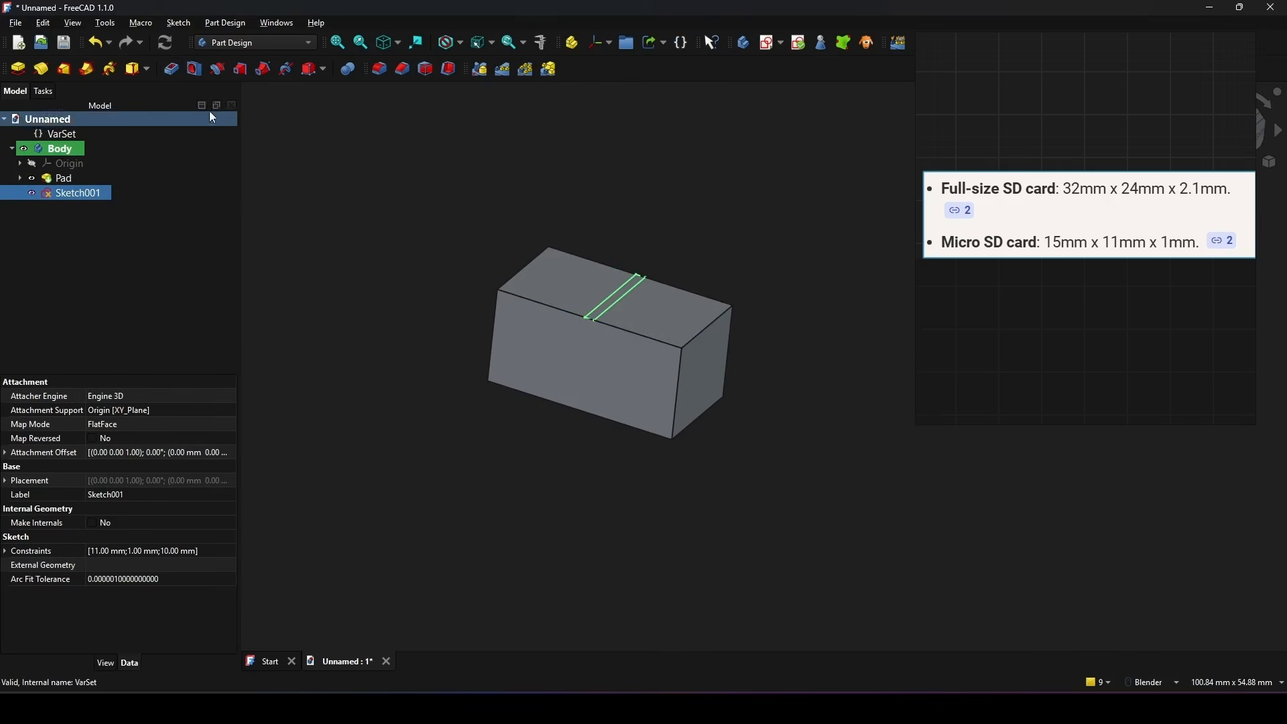
pyautogui.click(172, 69)
pyautogui.click(151, 227)
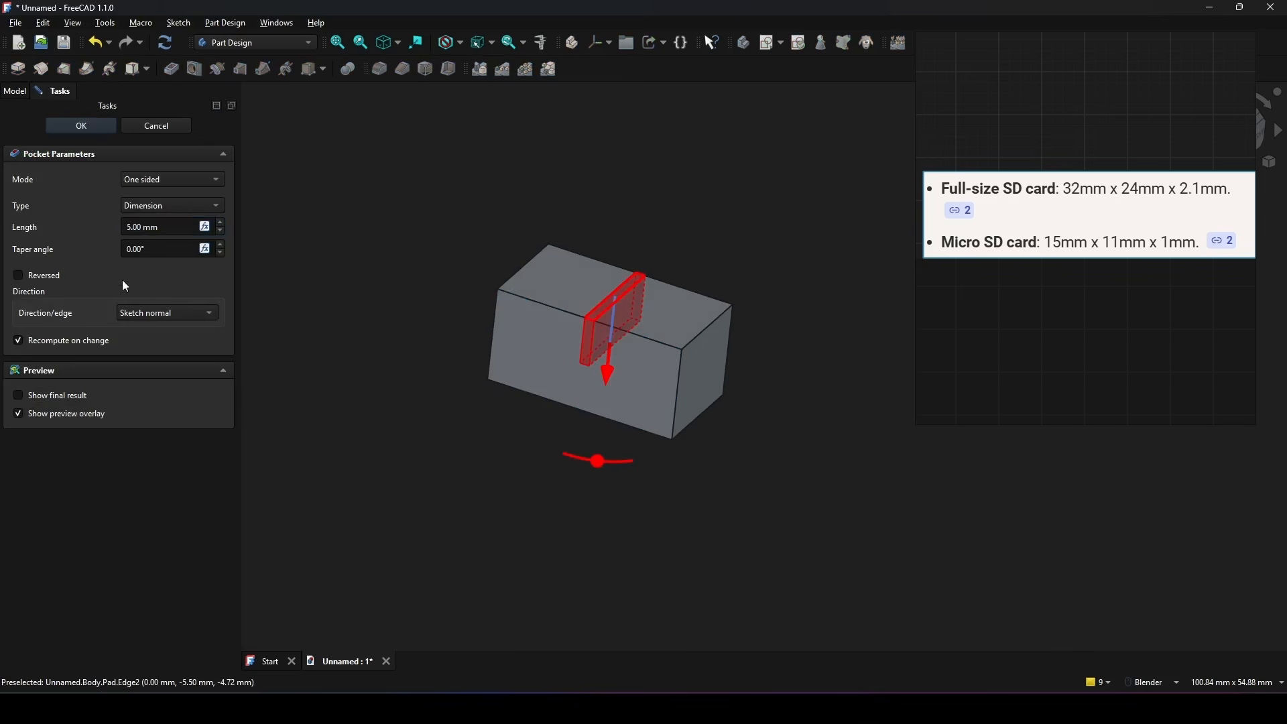
pyautogui.moveTo(151, 227); pyautogui.dragTo(2, 223)
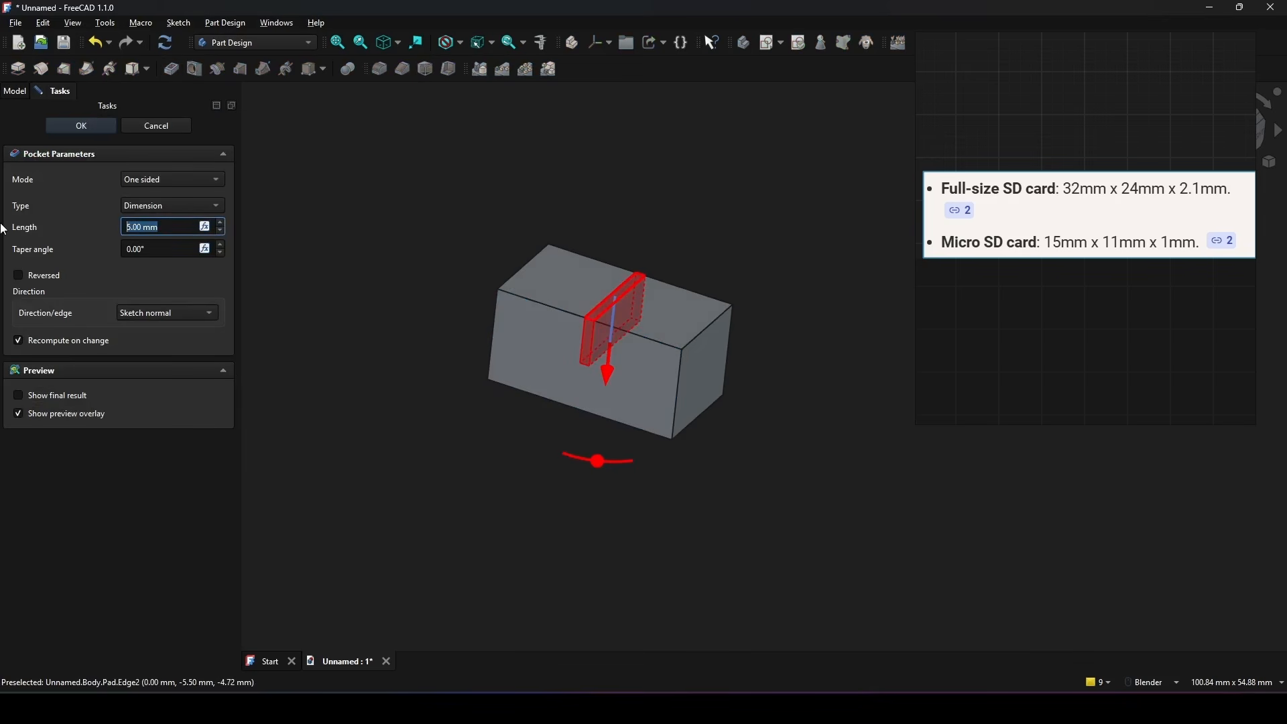
pyautogui.write('8')
pyautogui.click(93, 128)
pyautogui.moveTo(675, 224); pyautogui.dragTo(572, 414, button='middle')
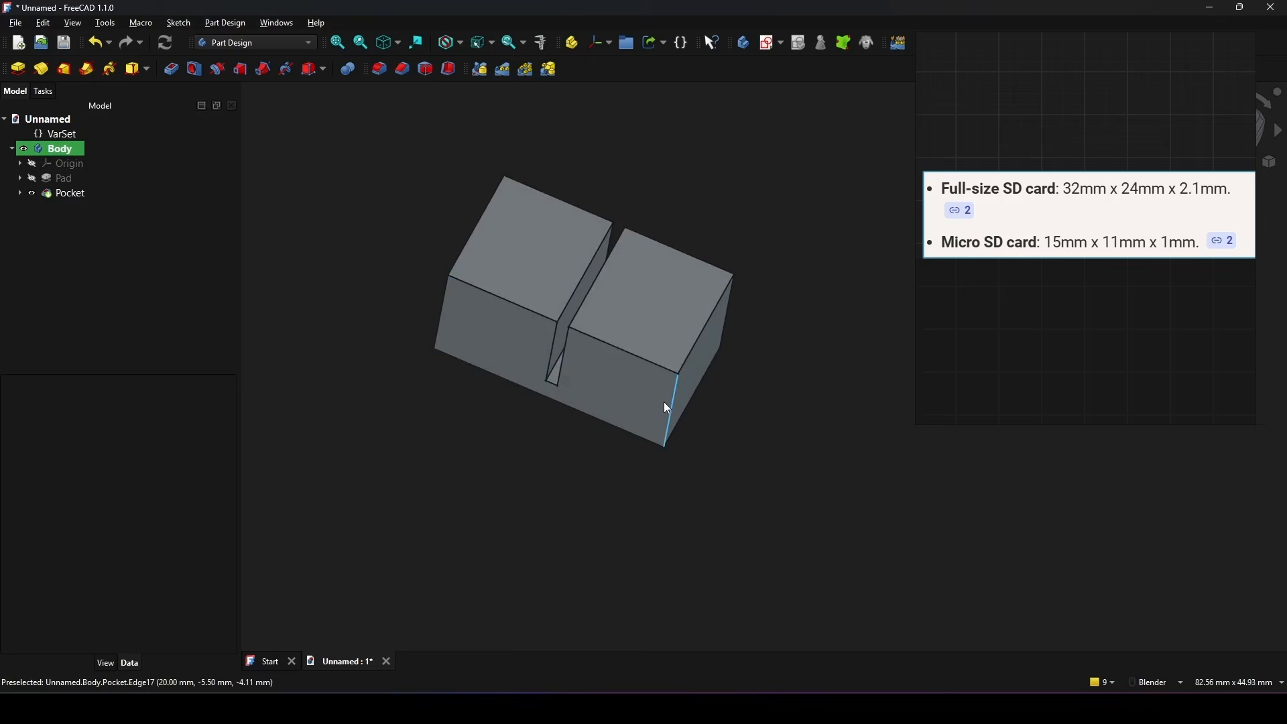
pyautogui.press('Print')
pyautogui.moveTo(333, 141); pyautogui.dragTo(795, 492)
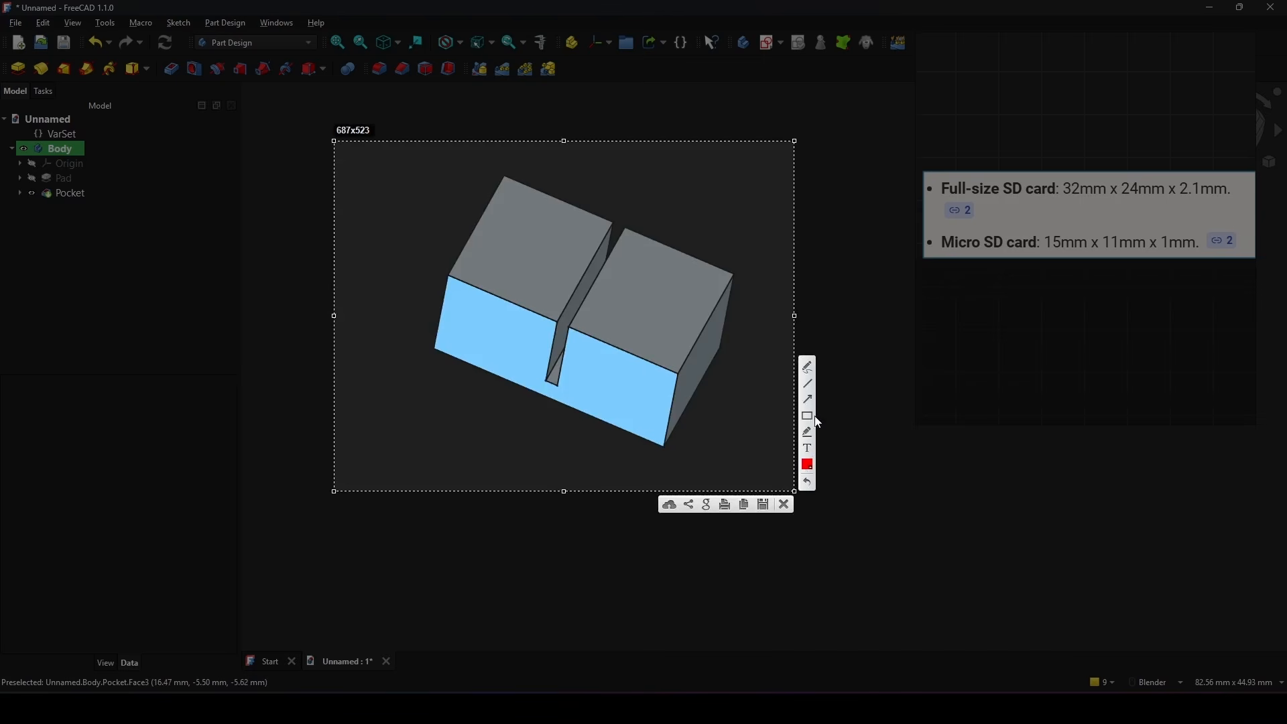
pyautogui.click(808, 384)
pyautogui.moveTo(510, 177); pyautogui.dragTo(457, 271)
pyautogui.click(784, 505)
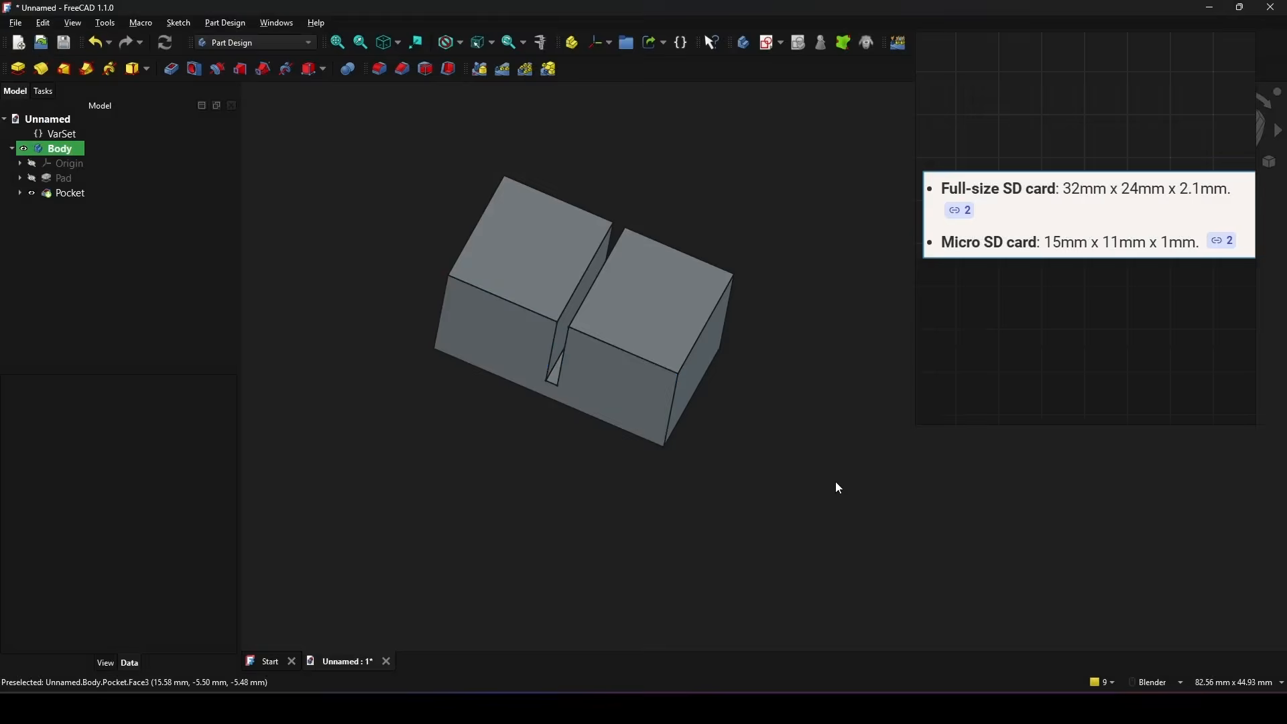
# Step: Add an App::PropertyInteger property named Offset with value 5 to the Base group of VarSet
pyautogui.moveTo(778, 407)
pyautogui.keyDown('shift'); pyautogui.mouseDown(button='middle')
pyautogui.moveTo(788, 423)
pyautogui.moveTo(775, 410)
pyautogui.mouseUp(button='middle'); pyautogui.keyUp('shift')
pyautogui.moveTo(775, 411); pyautogui.dragTo(765, 403, button='middle')
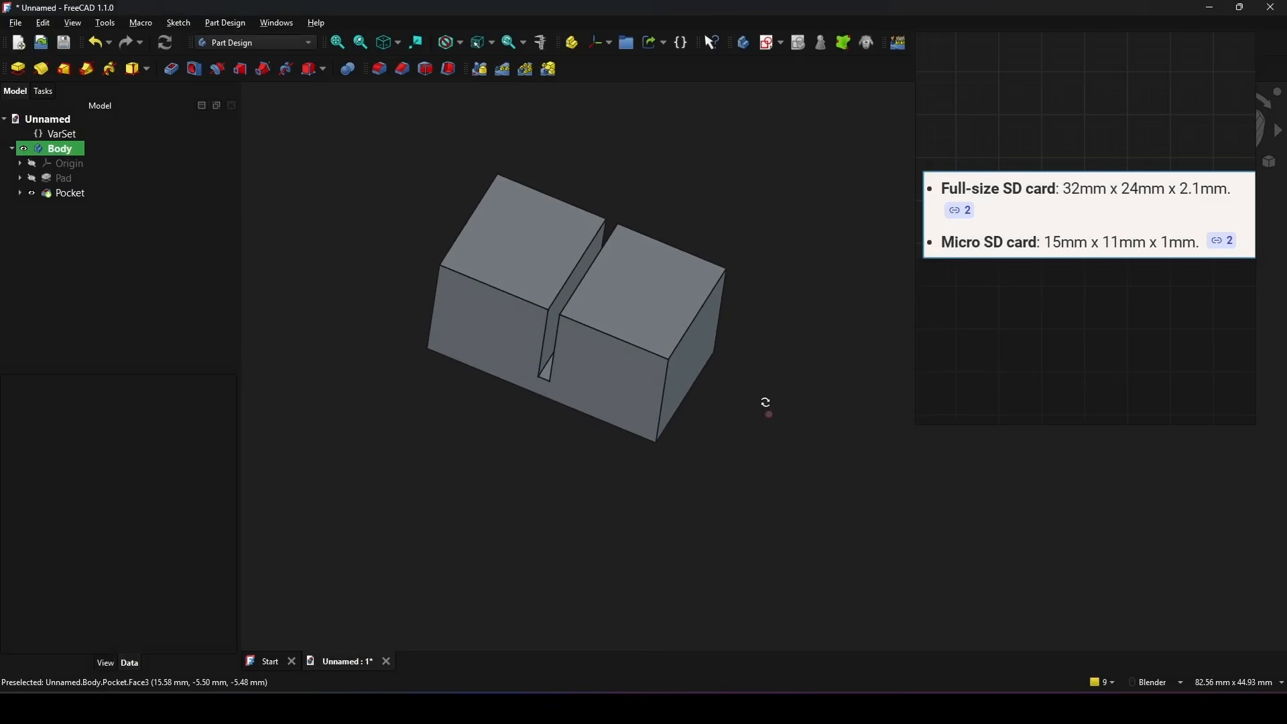
pyautogui.doubleClick(66, 136)
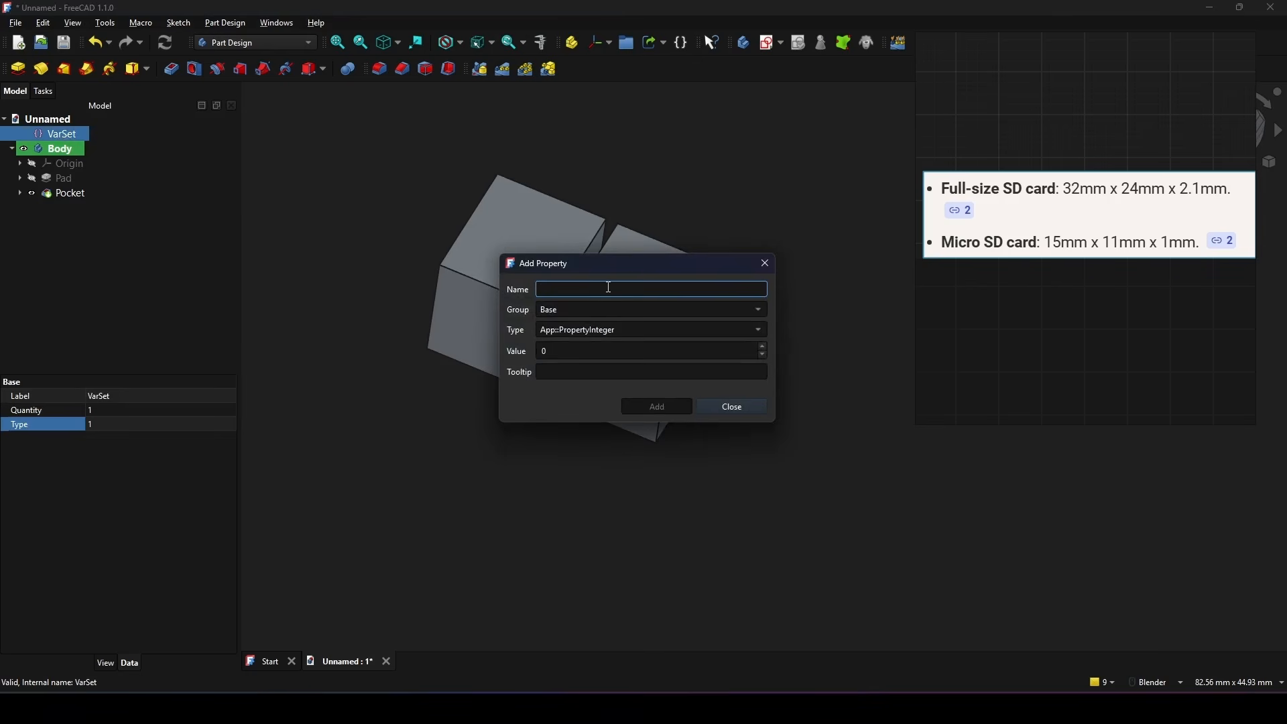
pyautogui.write('Offset')
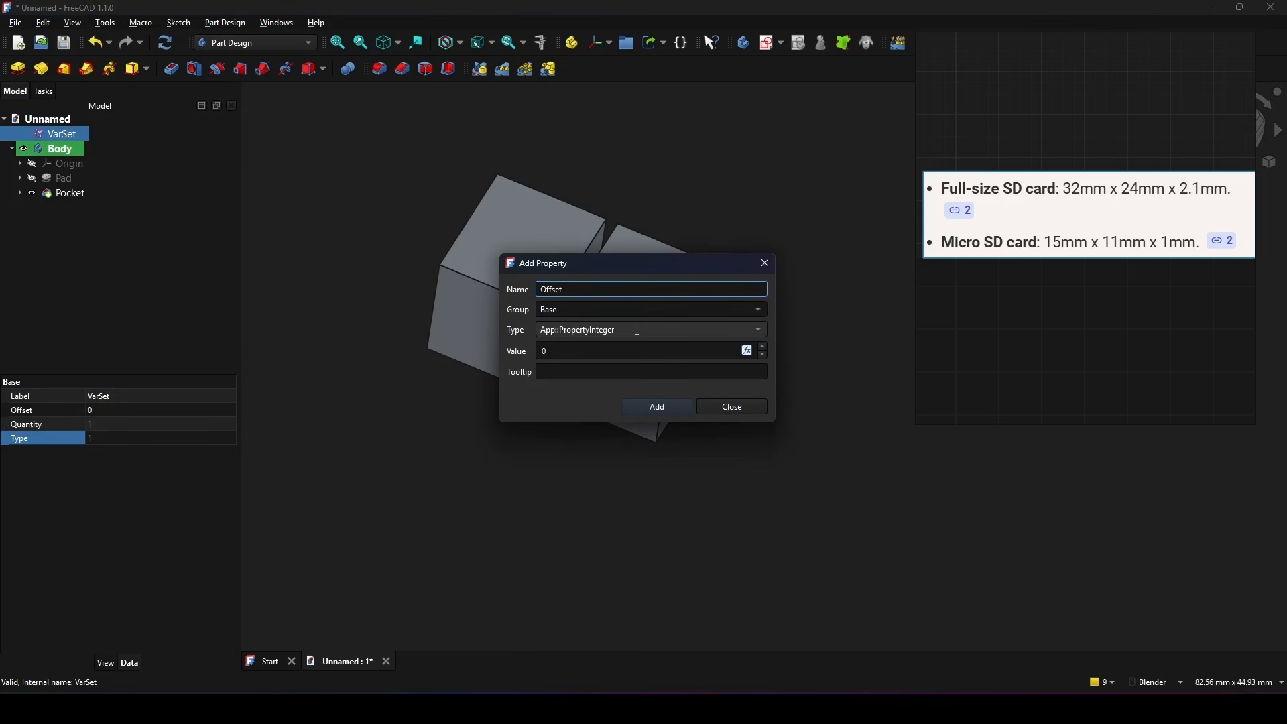
pyautogui.click(570, 348)
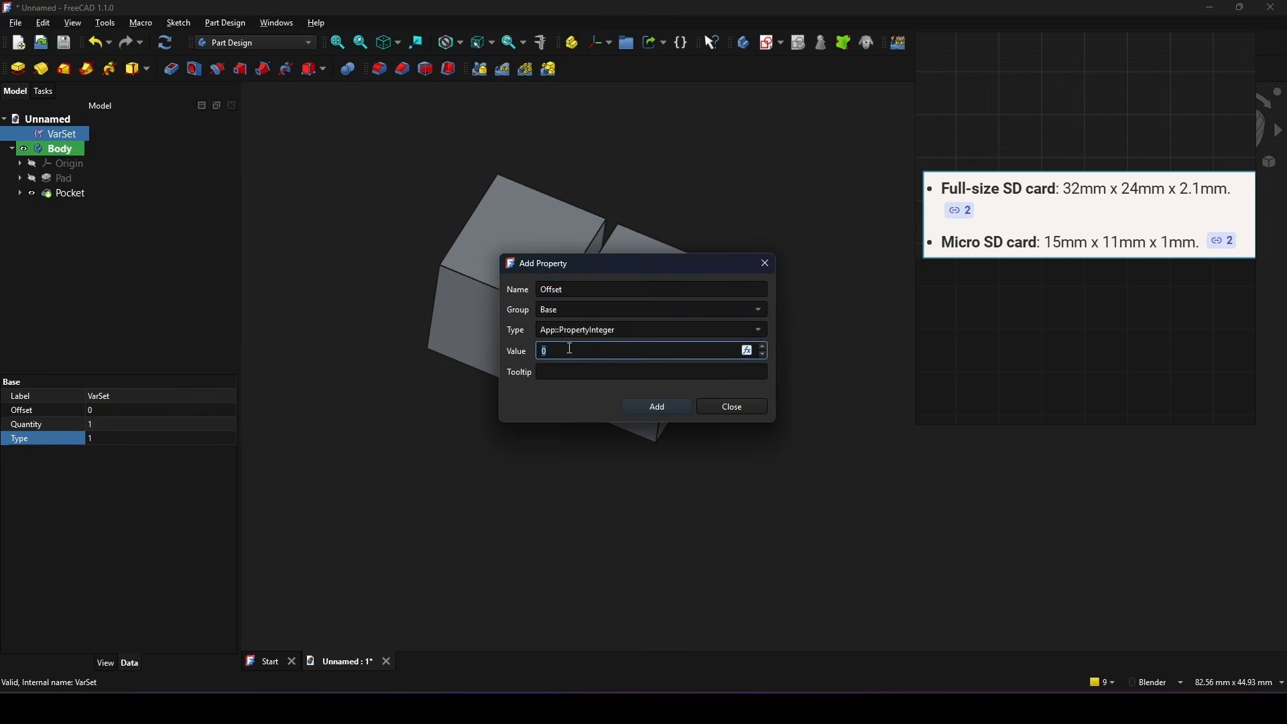
pyautogui.write('5')
pyautogui.click(655, 410)
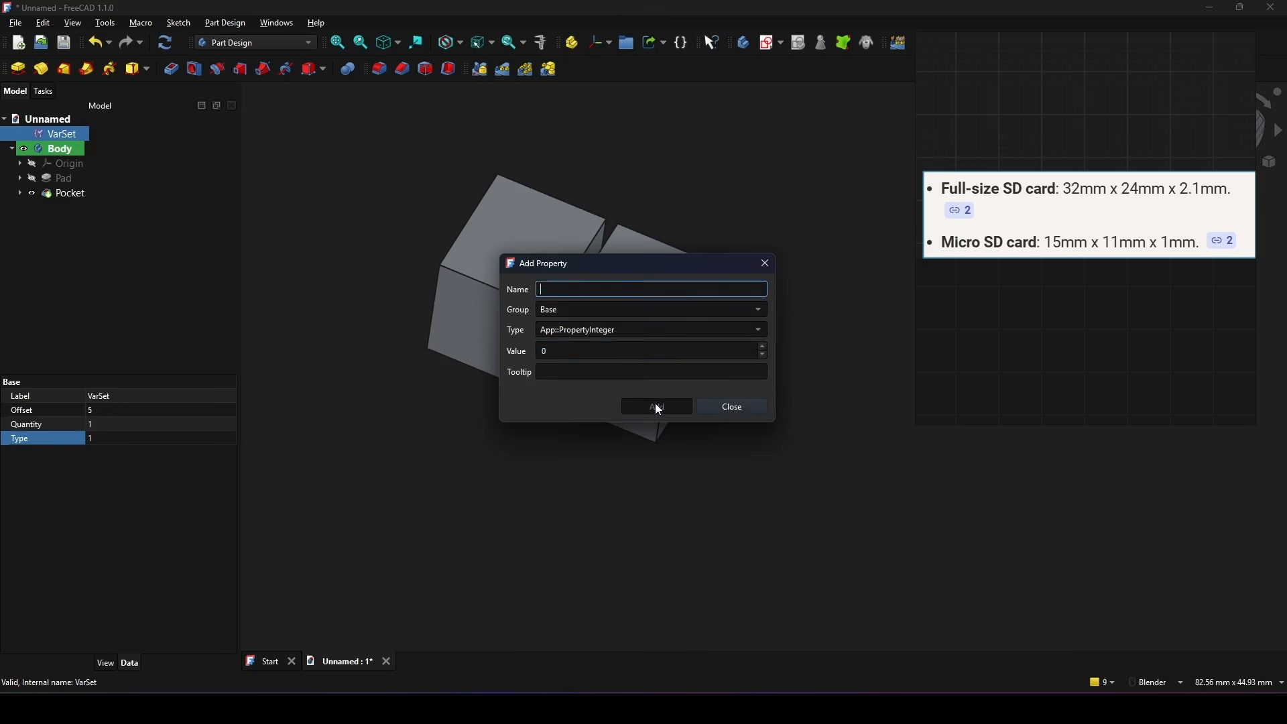
# Step: Close the Add Property dialog and clear the VarSet selection
pyautogui.click(745, 408)
pyautogui.keyDown('shift'); pyautogui.moveTo(764, 445); pyautogui.dragTo(777, 474, button='middle'); pyautogui.keyUp('shift')
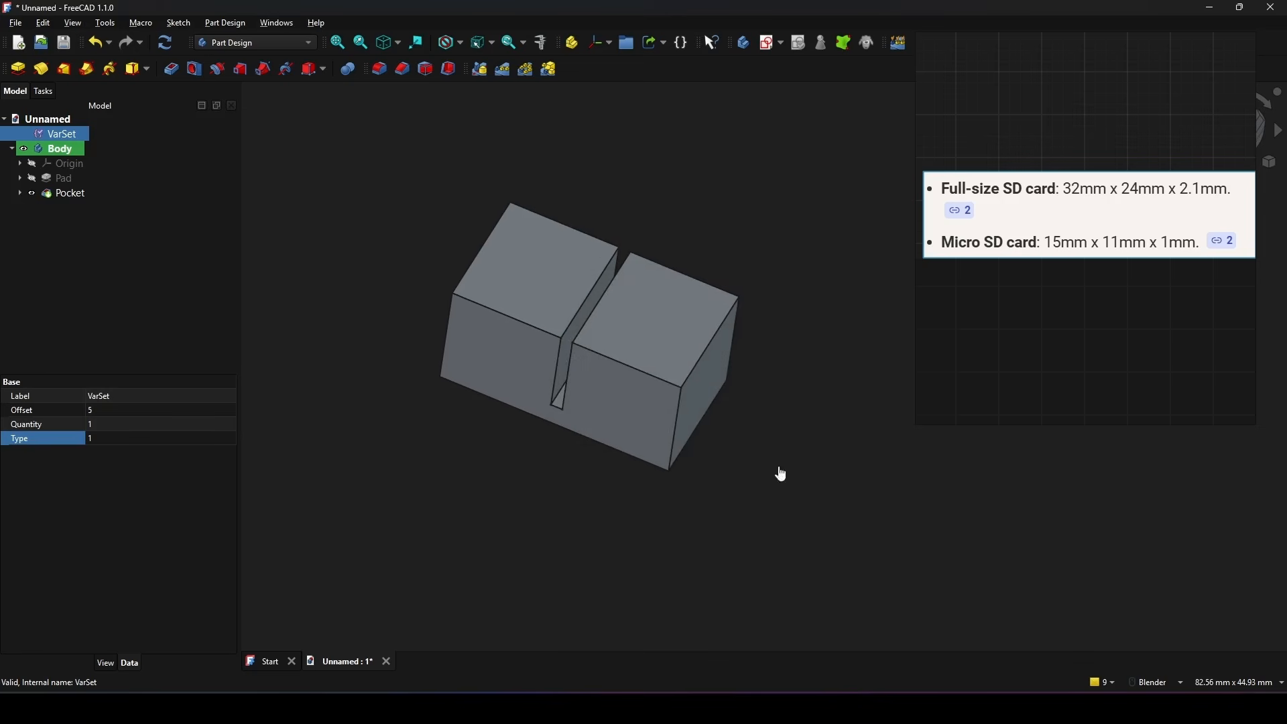
pyautogui.click(777, 474)
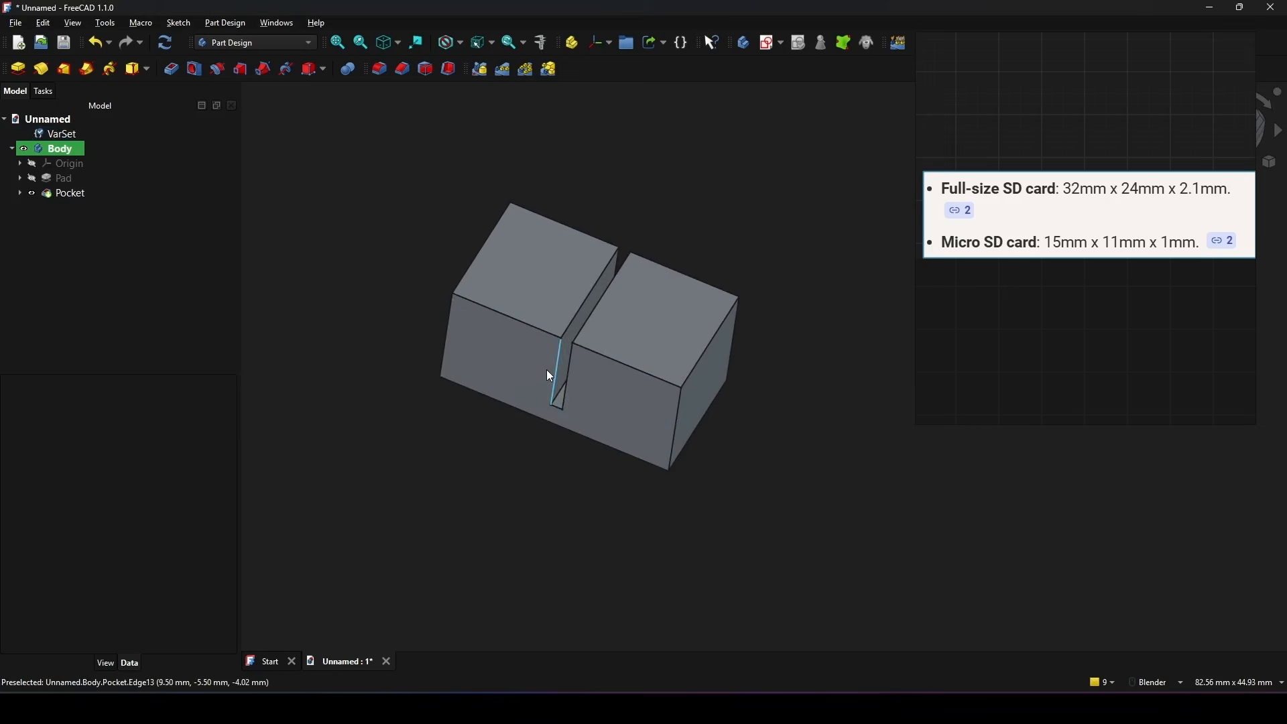
# Step: Drive the height of the Pad's base sketch with the expression (VarSet.Type == 0 ? 24 : 11) + VarSet.Offset and close the sketch
pyautogui.click(20, 179)
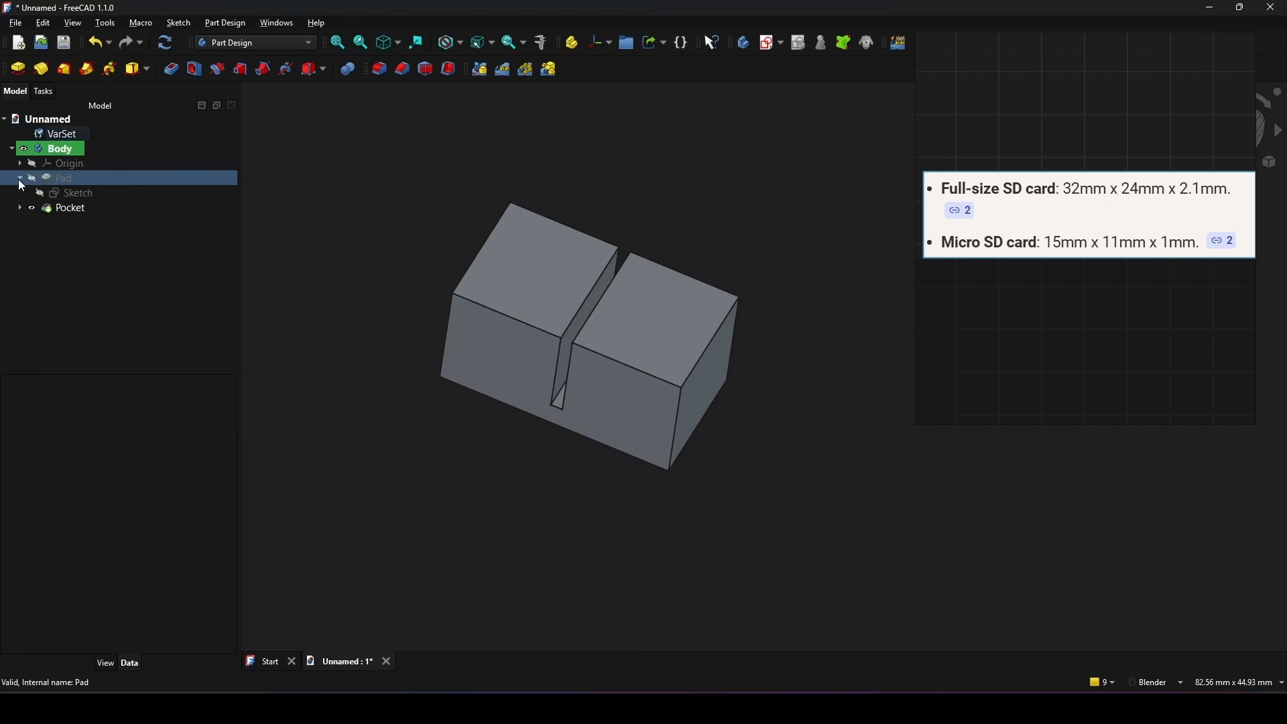
pyautogui.doubleClick(75, 193)
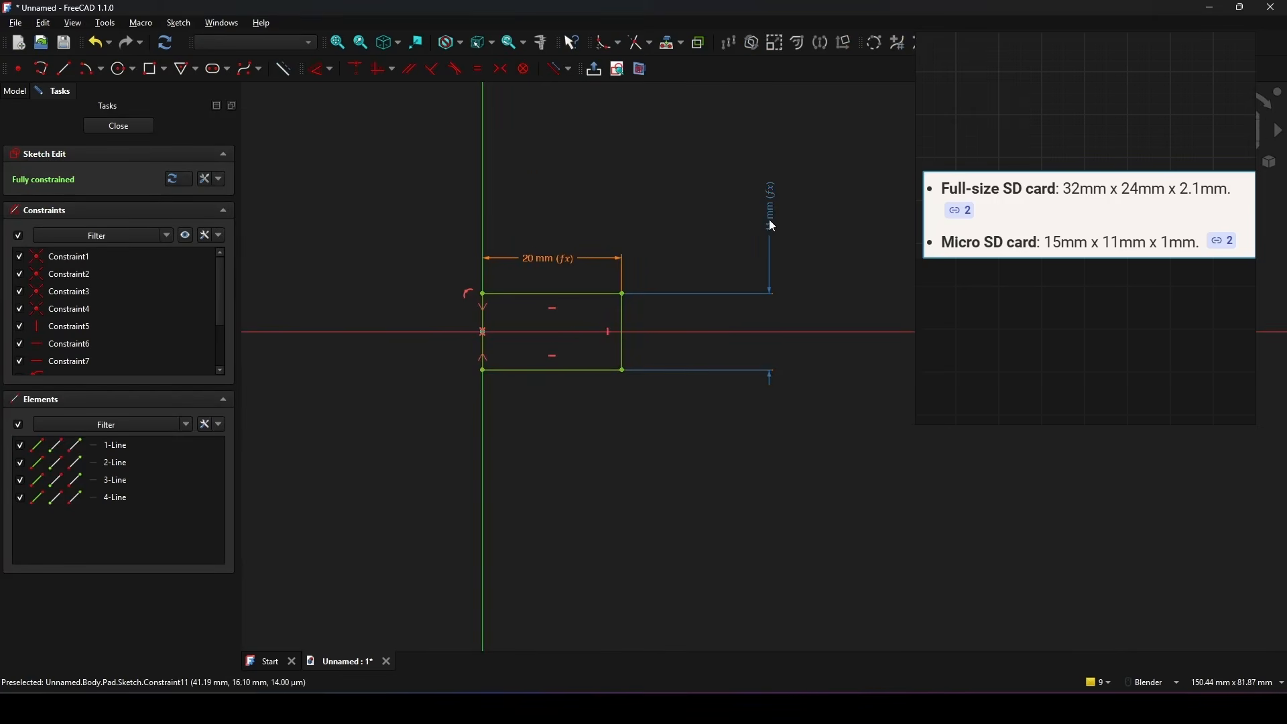
pyautogui.doubleClick(770, 220)
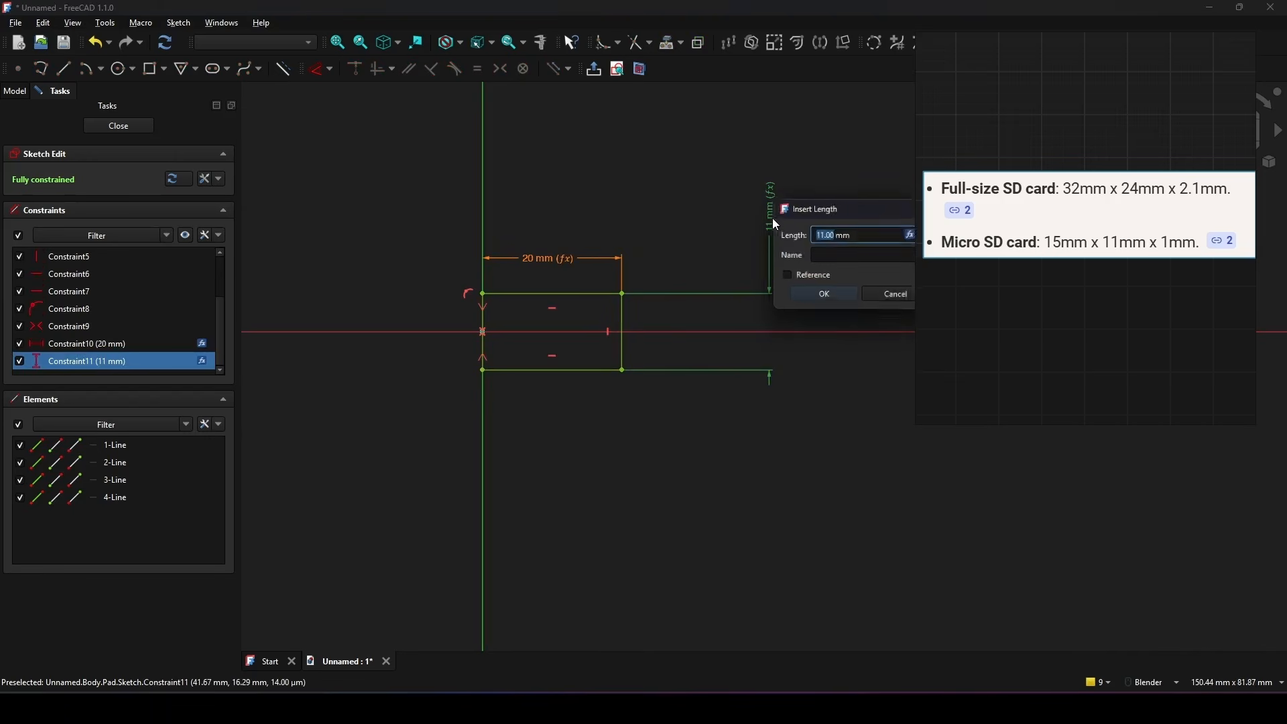
pyautogui.moveTo(836, 204); pyautogui.dragTo(540, 206)
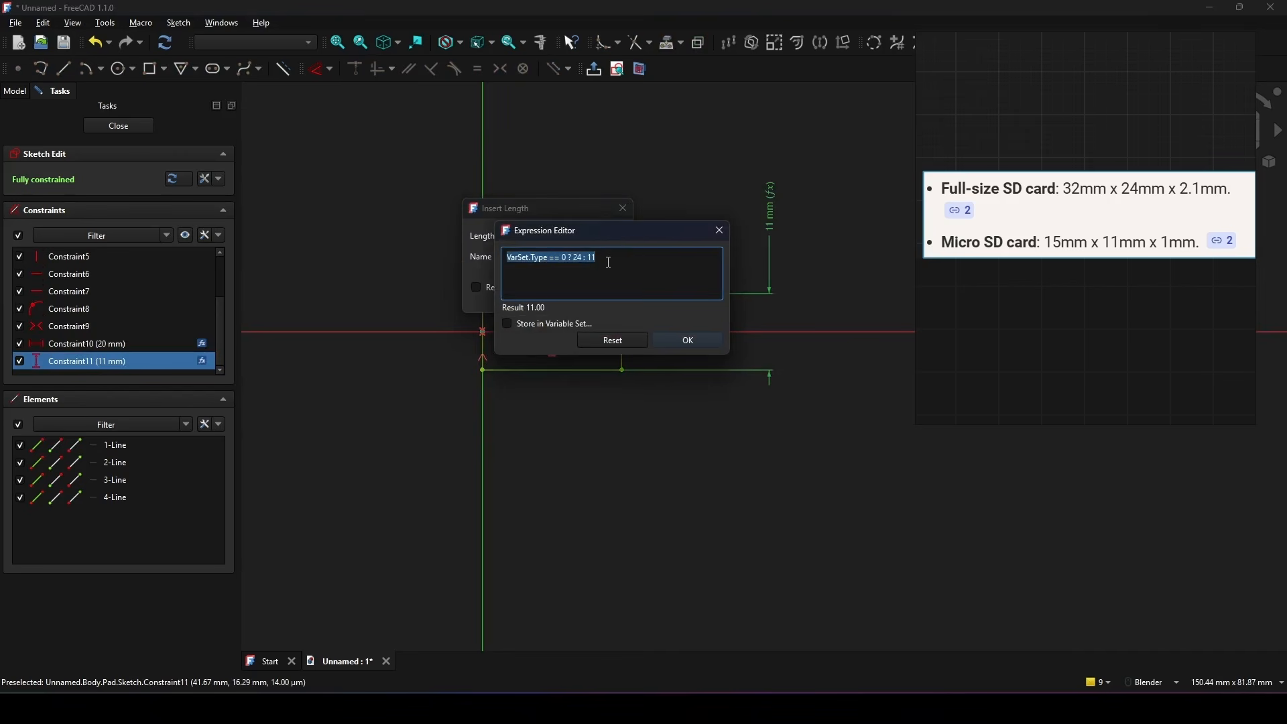
pyautogui.click(610, 262)
pyautogui.write('))')
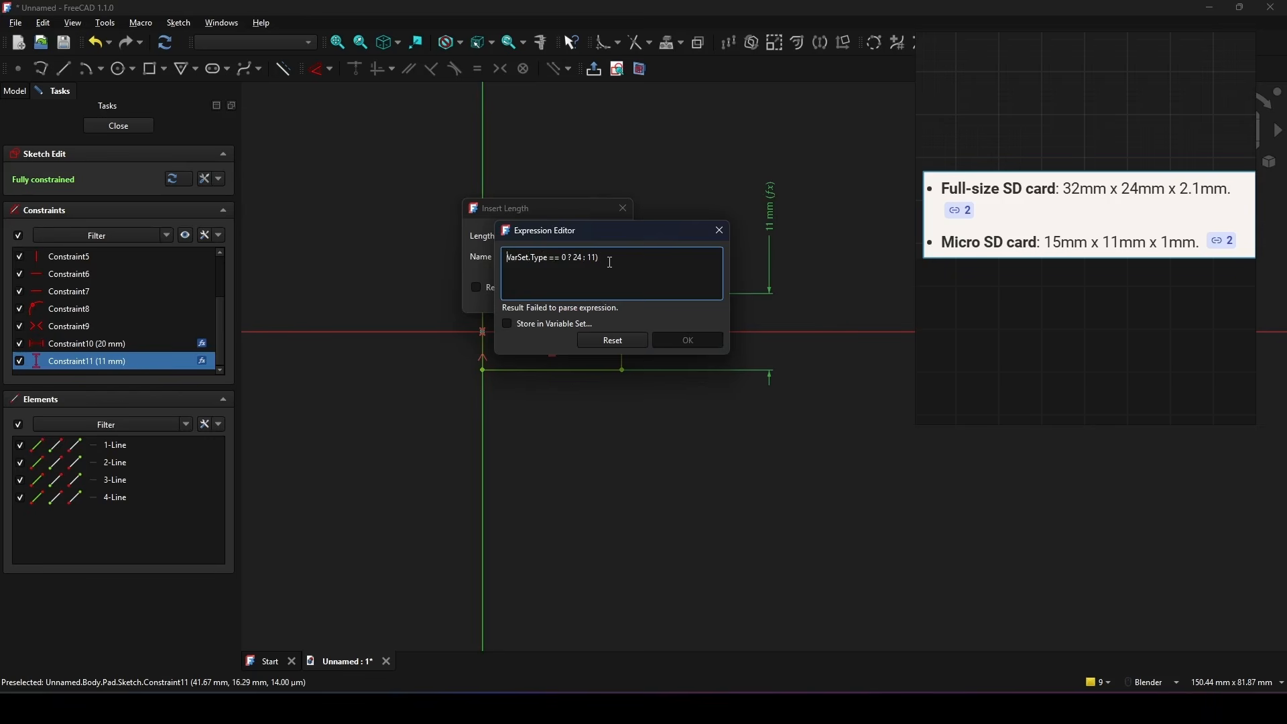
pyautogui.write('(')
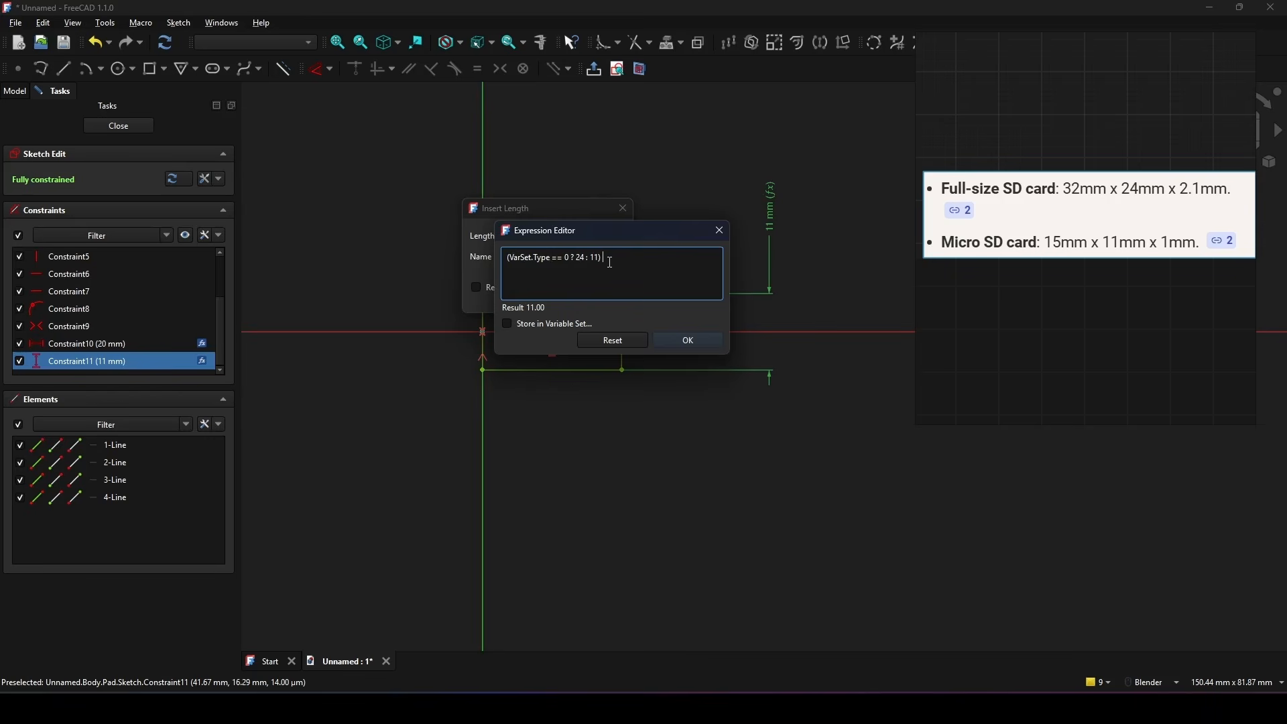
pyautogui.write(' +')
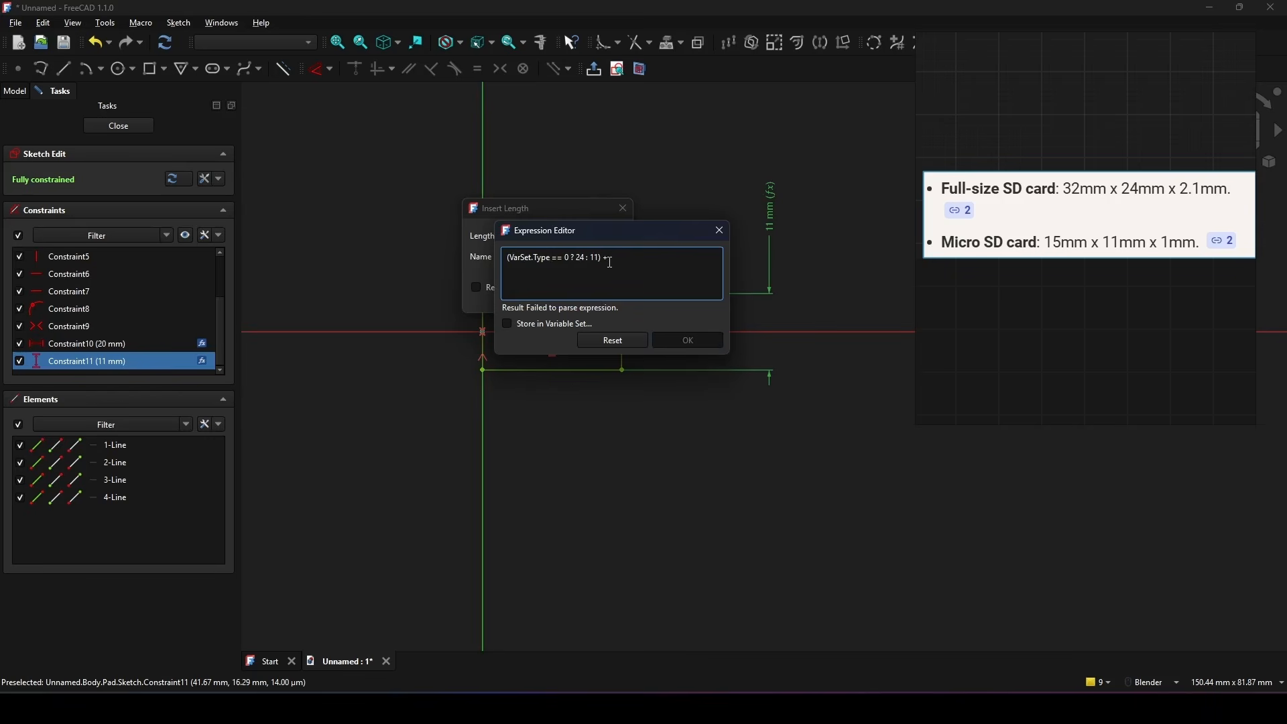
pyautogui.write(' VarSet.Offset')
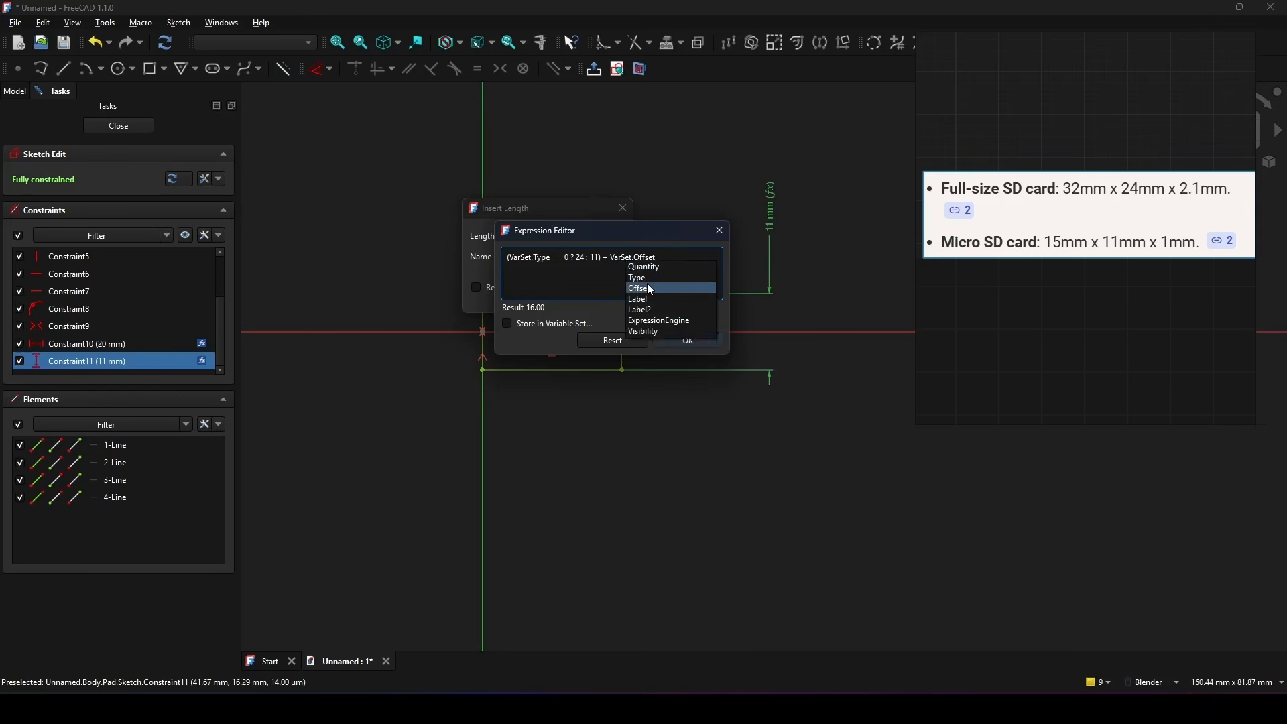
pyautogui.click(648, 288)
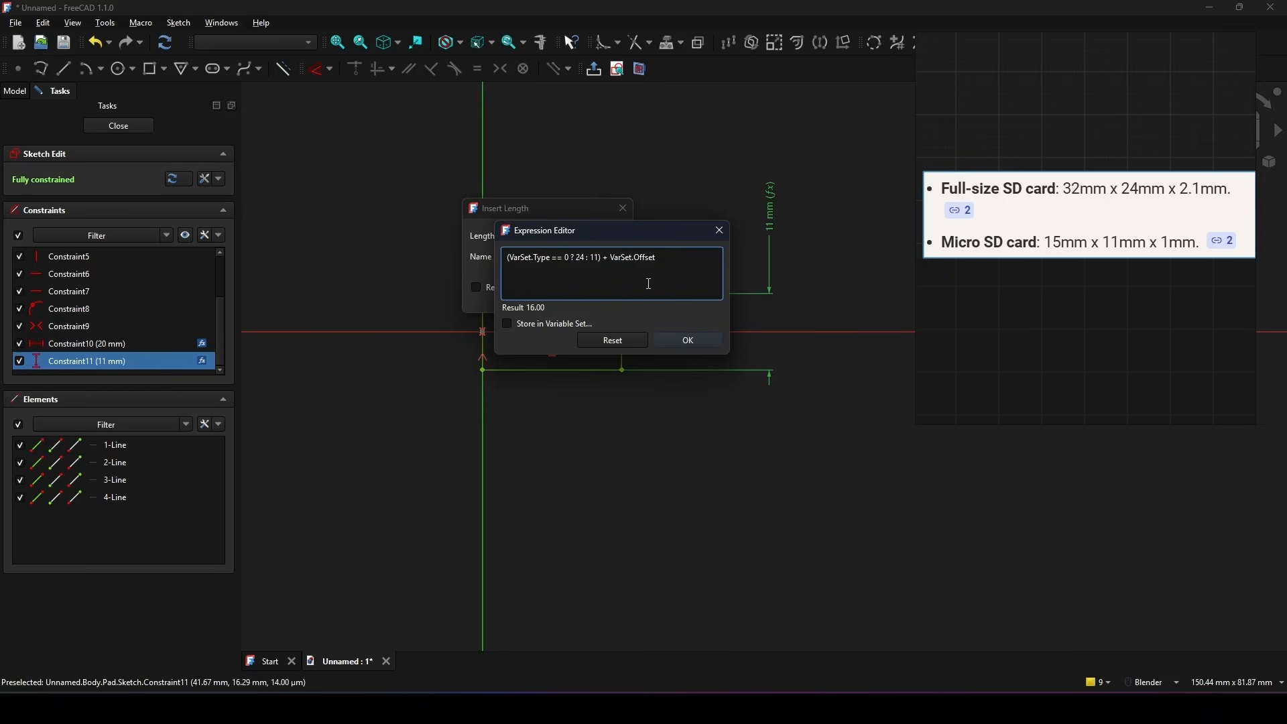
pyautogui.click(688, 342)
pyautogui.click(515, 298)
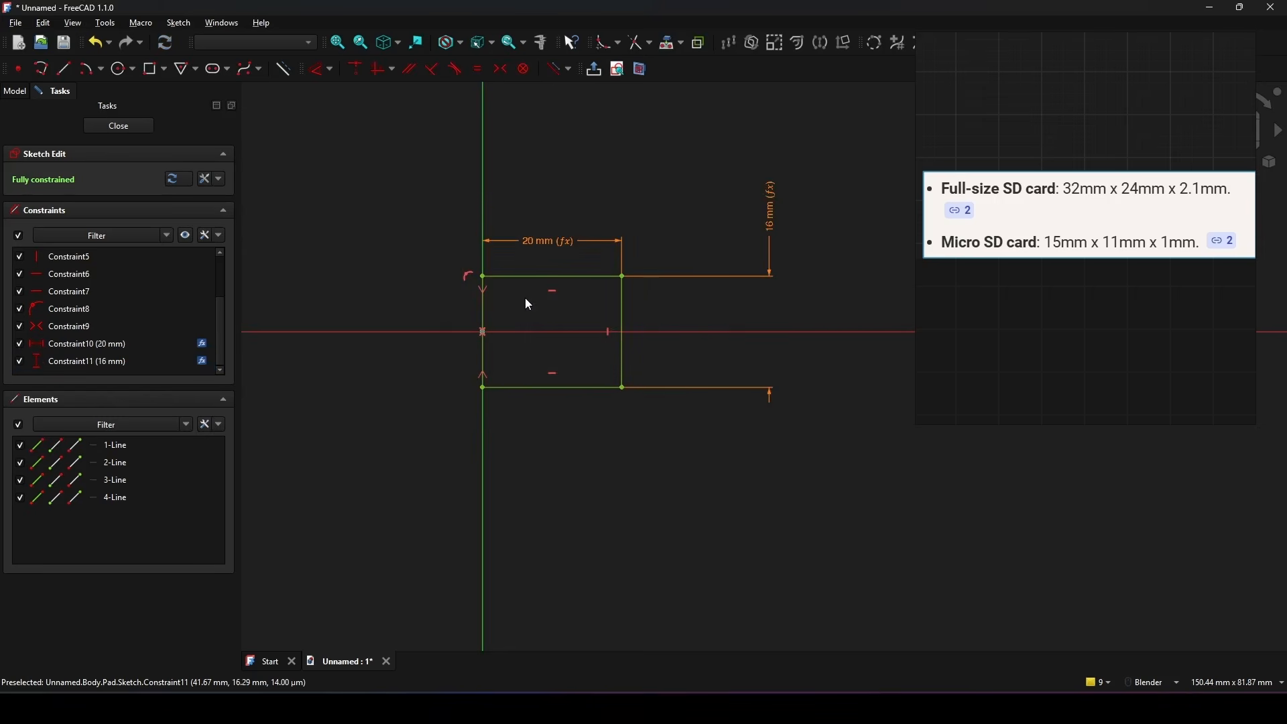
pyautogui.click(137, 126)
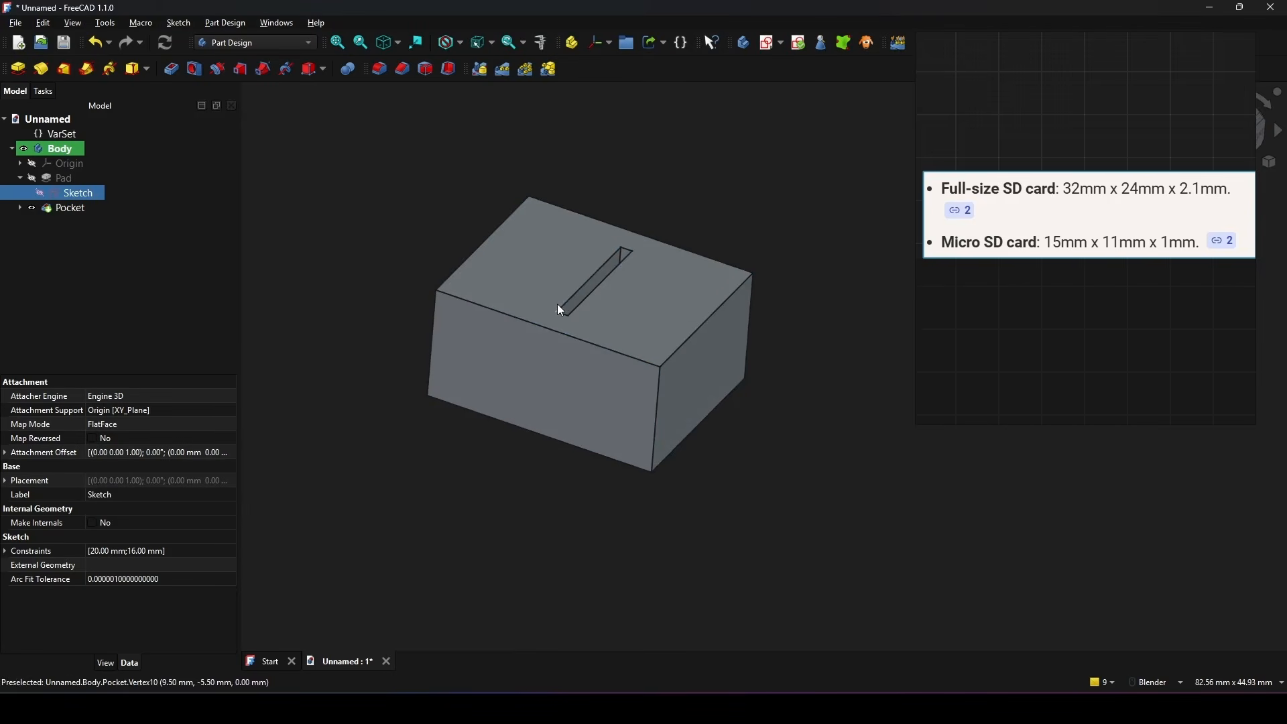
# Step: Set the VarSet's Quantity property to 2 to lengthen the block
pyautogui.scroll(-3, 550, 324)
pyautogui.moveTo(550, 326); pyautogui.dragTo(550, 357, button='middle')
pyautogui.click(750, 388)
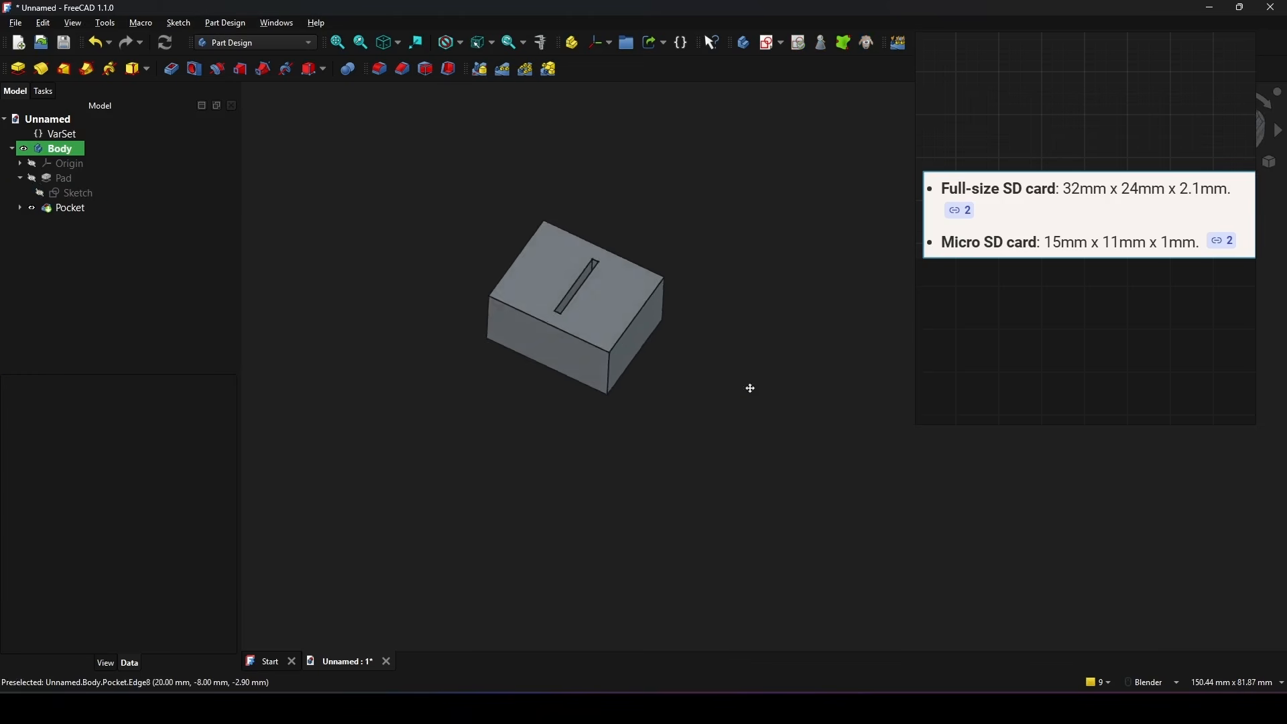
pyautogui.moveTo(750, 388)
pyautogui.mouseDown(button='middle')
pyautogui.moveTo(791, 355)
pyautogui.moveTo(719, 368)
pyautogui.moveTo(738, 357)
pyautogui.mouseUp(button='middle')
pyautogui.moveTo(547, 373); pyautogui.dragTo(578, 406, button='middle')
pyautogui.click(62, 134)
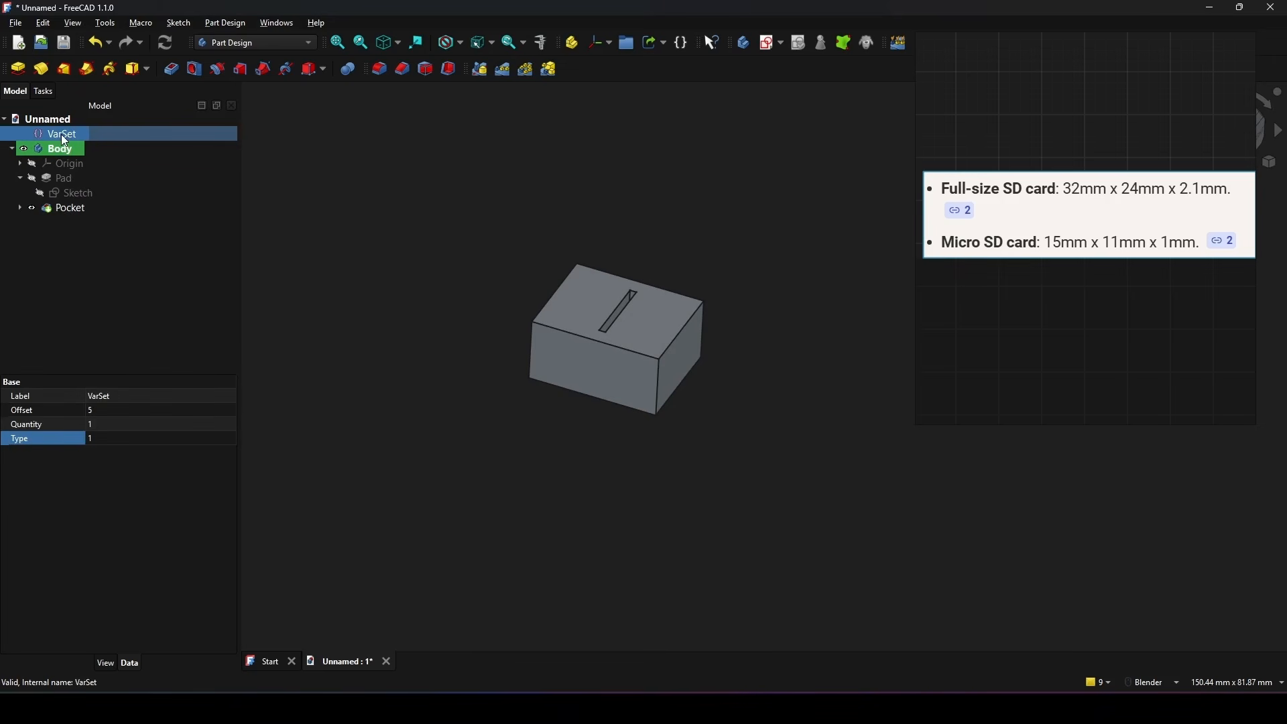
pyautogui.click(37, 425)
pyautogui.click(96, 425)
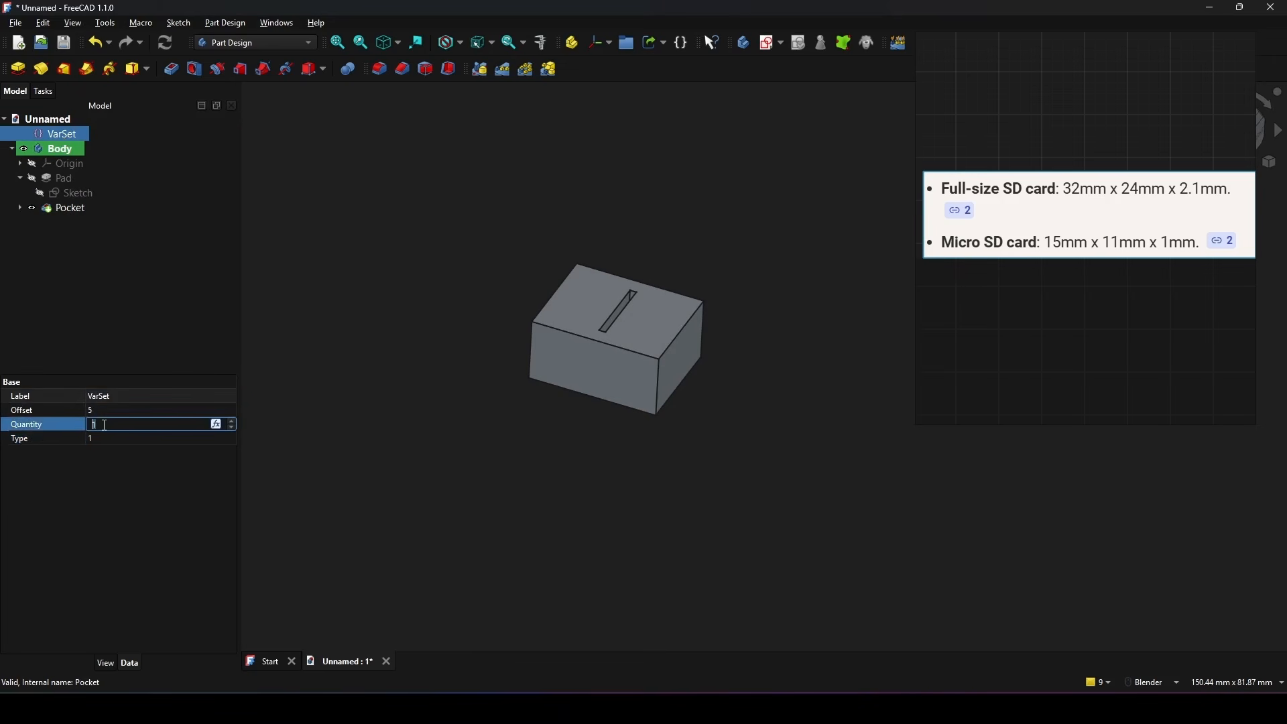
pyautogui.press('Return')
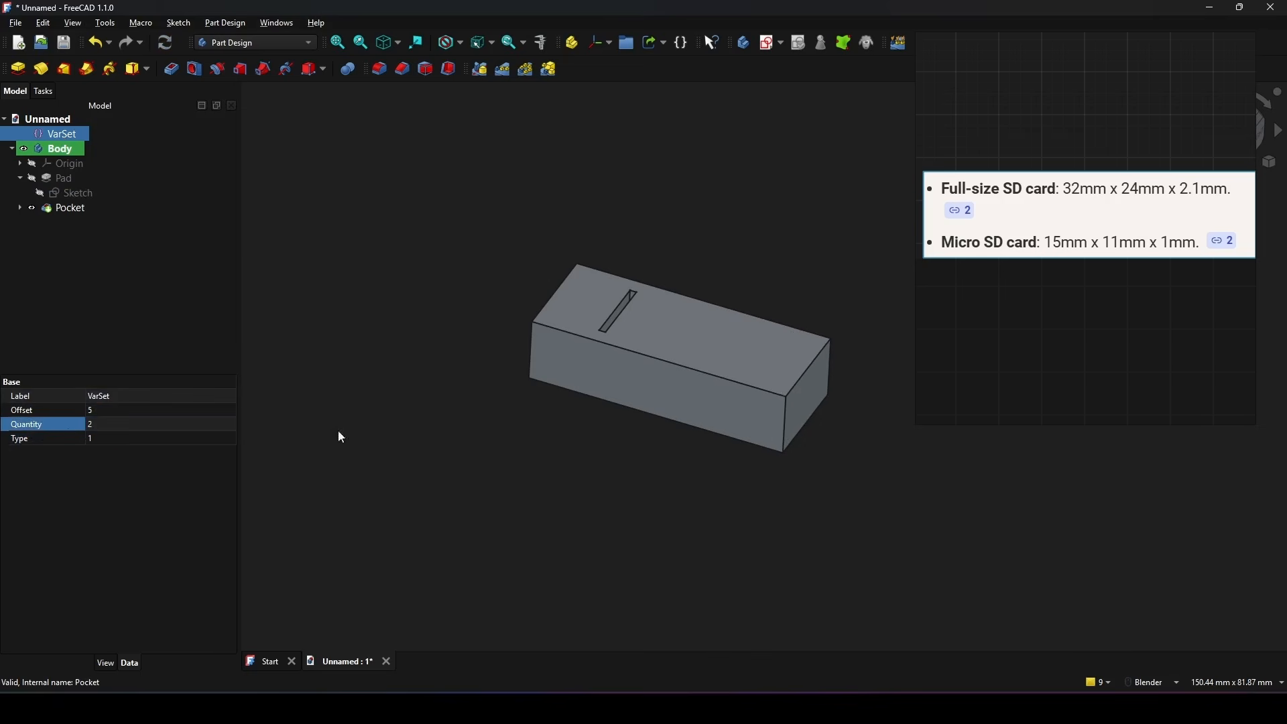
pyautogui.moveTo(709, 441); pyautogui.dragTo(610, 458, button='middle')
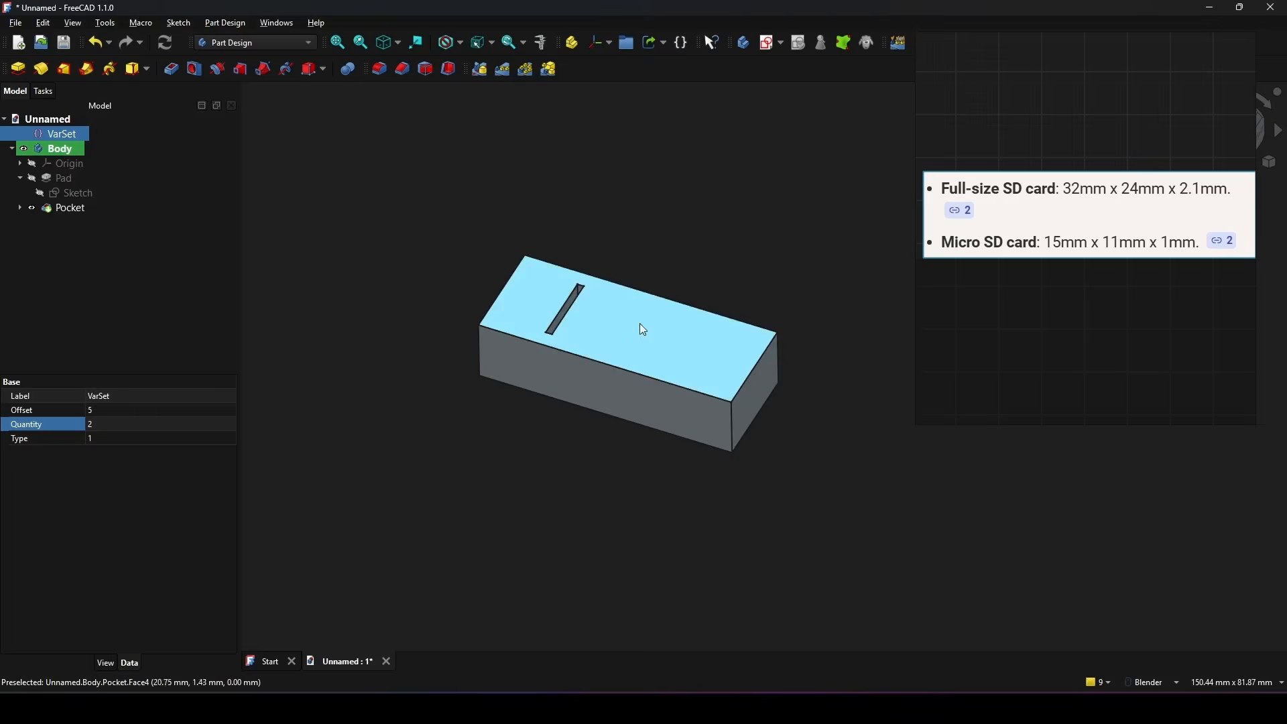
pyautogui.press('Print')
pyautogui.moveTo(379, 190); pyautogui.dragTo(833, 502)
pyautogui.moveTo(705, 329); pyautogui.dragTo(681, 368)
pyautogui.press('Escape')
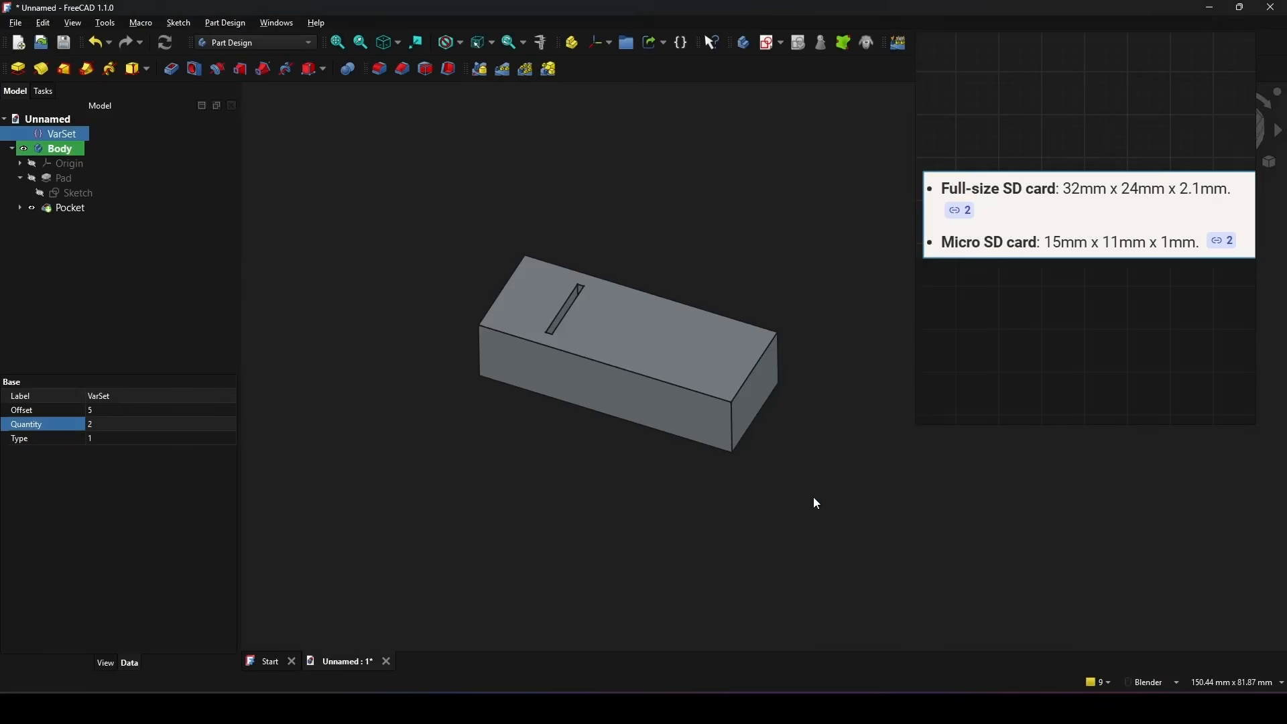
# Step: Set up a Linear Pattern of the Pocket along the horizontal sketch axis and drive its Occurrences with VarSet.Quantity
pyautogui.keyDown('shift'); pyautogui.moveTo(806, 493); pyautogui.dragTo(805, 474, button='middle'); pyautogui.keyUp('shift')
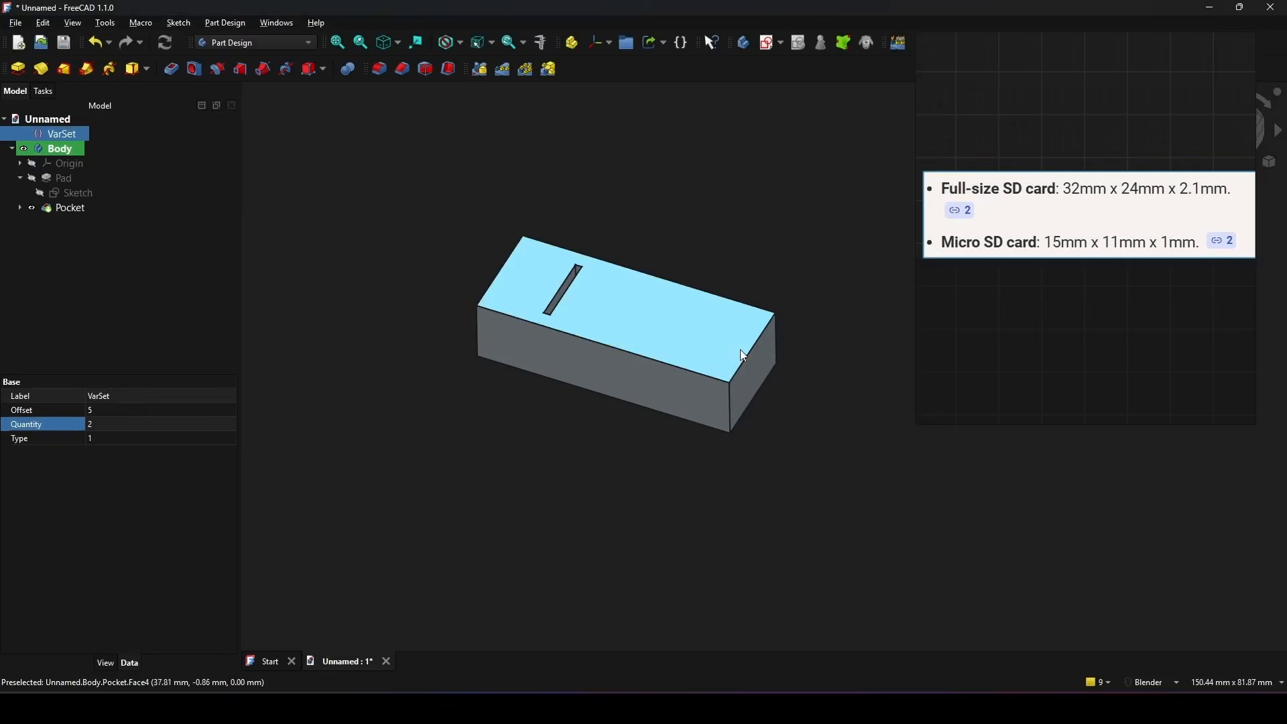
pyautogui.keyDown('shift'); pyautogui.moveTo(740, 349); pyautogui.dragTo(738, 366, button='middle'); pyautogui.keyUp('shift')
pyautogui.click(76, 209)
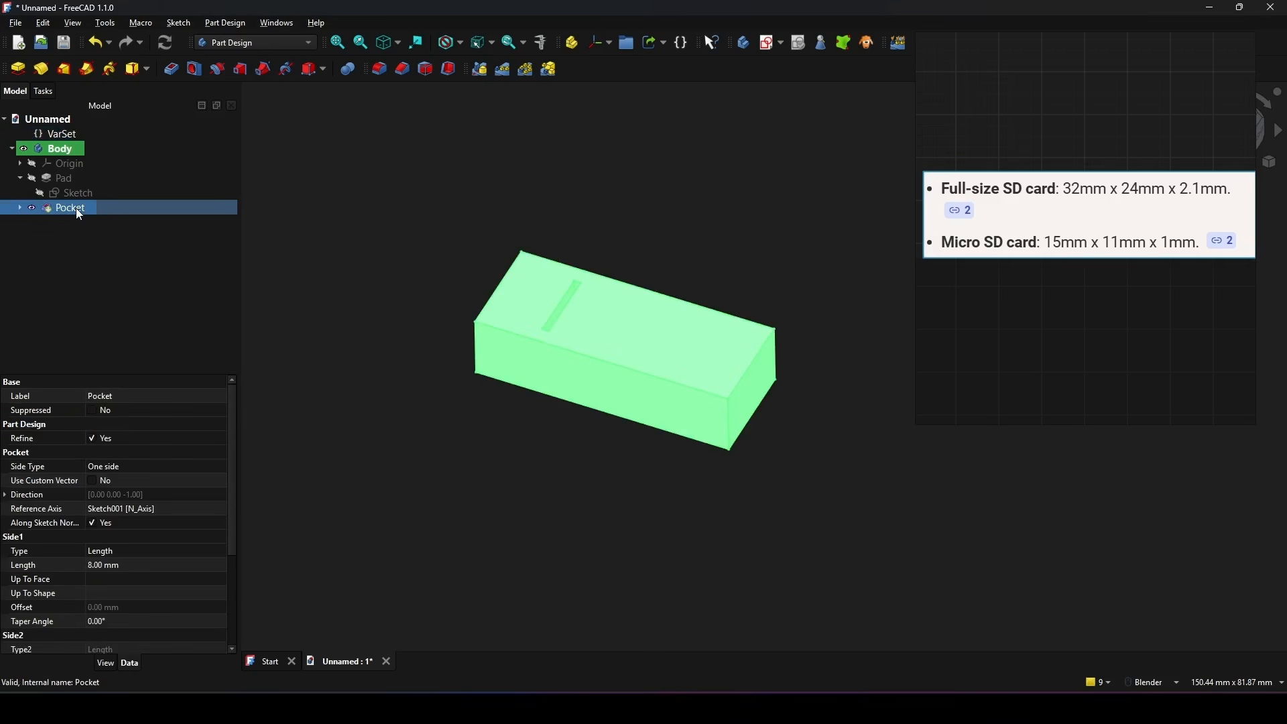
pyautogui.click(503, 70)
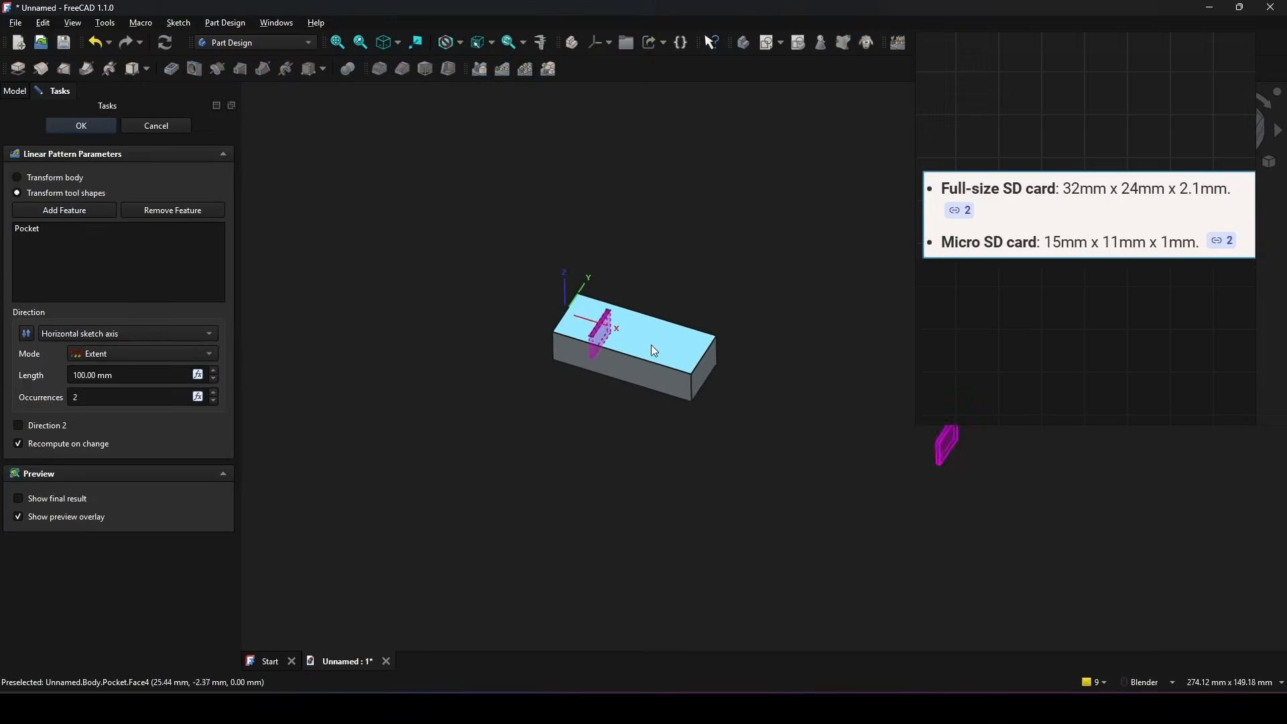
pyautogui.scroll(2, 650, 344)
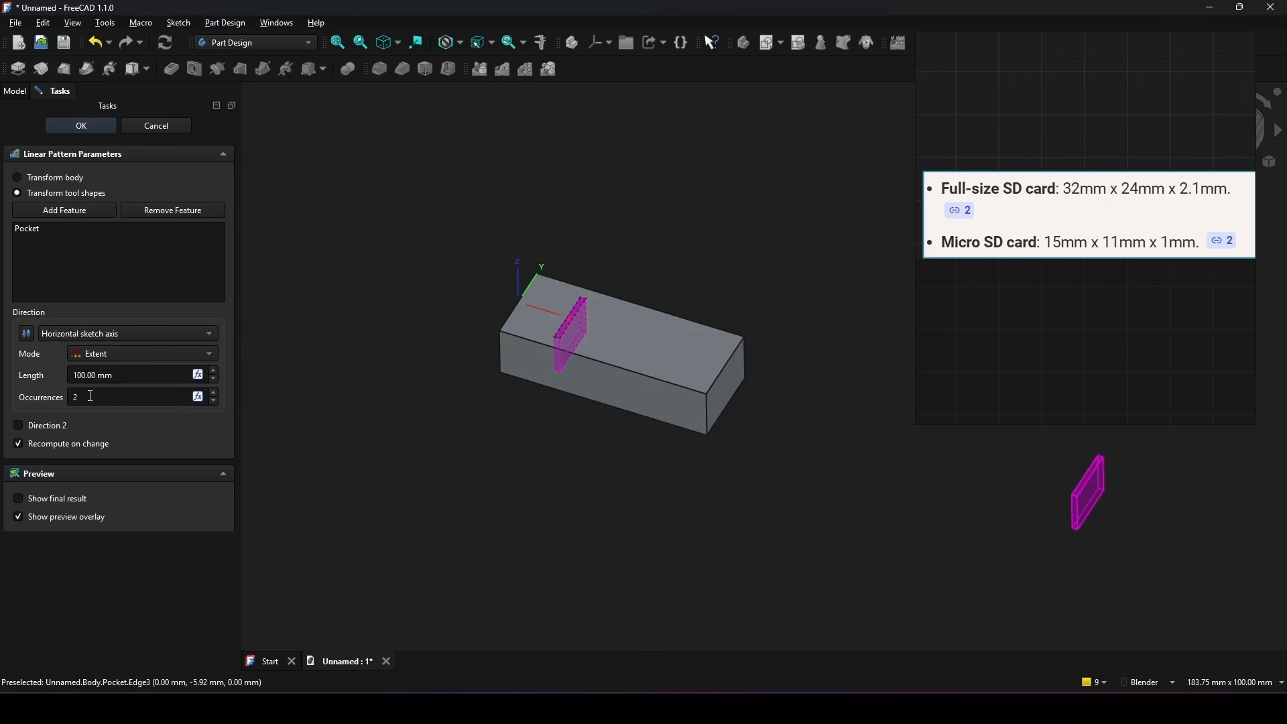
pyautogui.click(198, 396)
pyautogui.moveTo(197, 405); pyautogui.dragTo(497, 319)
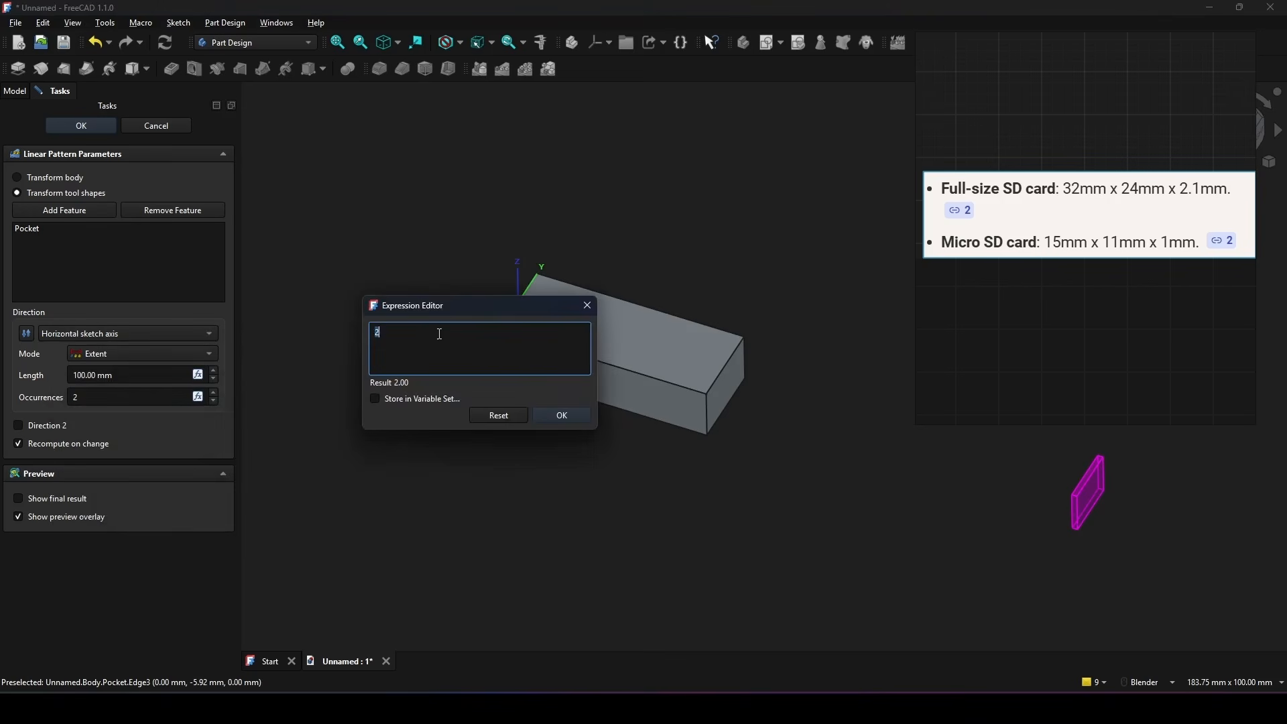
pyautogui.write('Var')
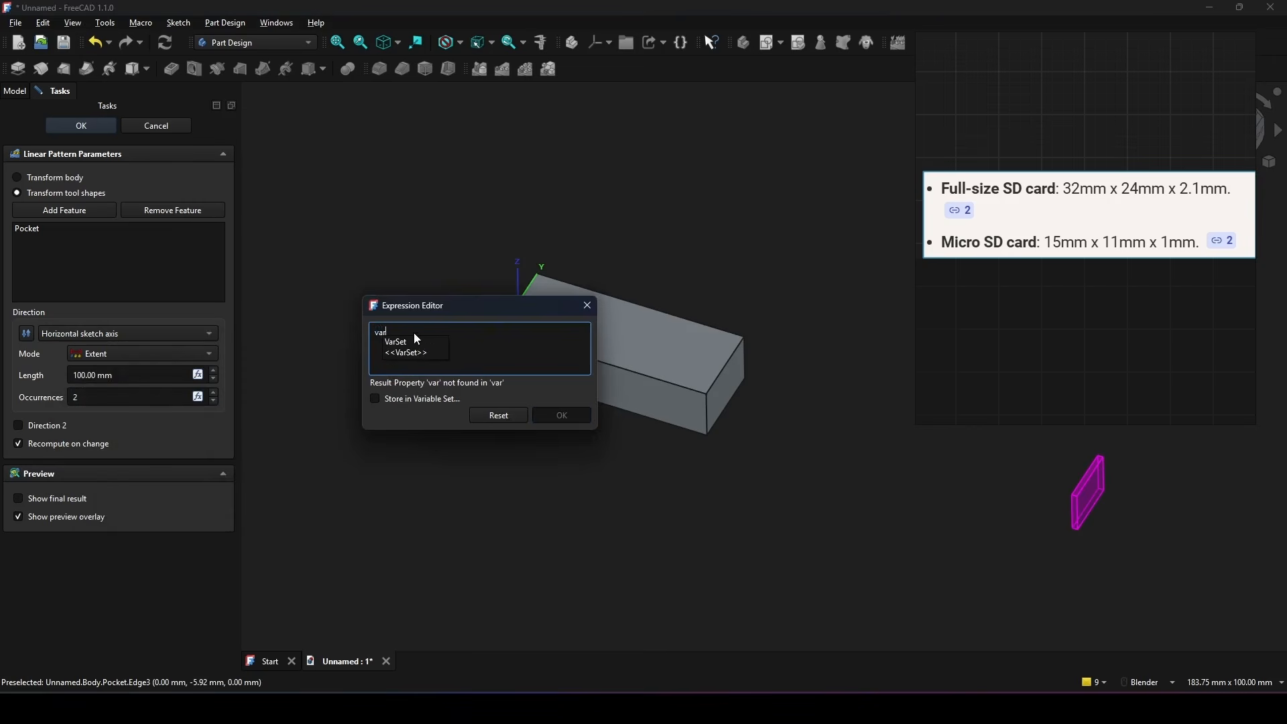
pyautogui.click(400, 343)
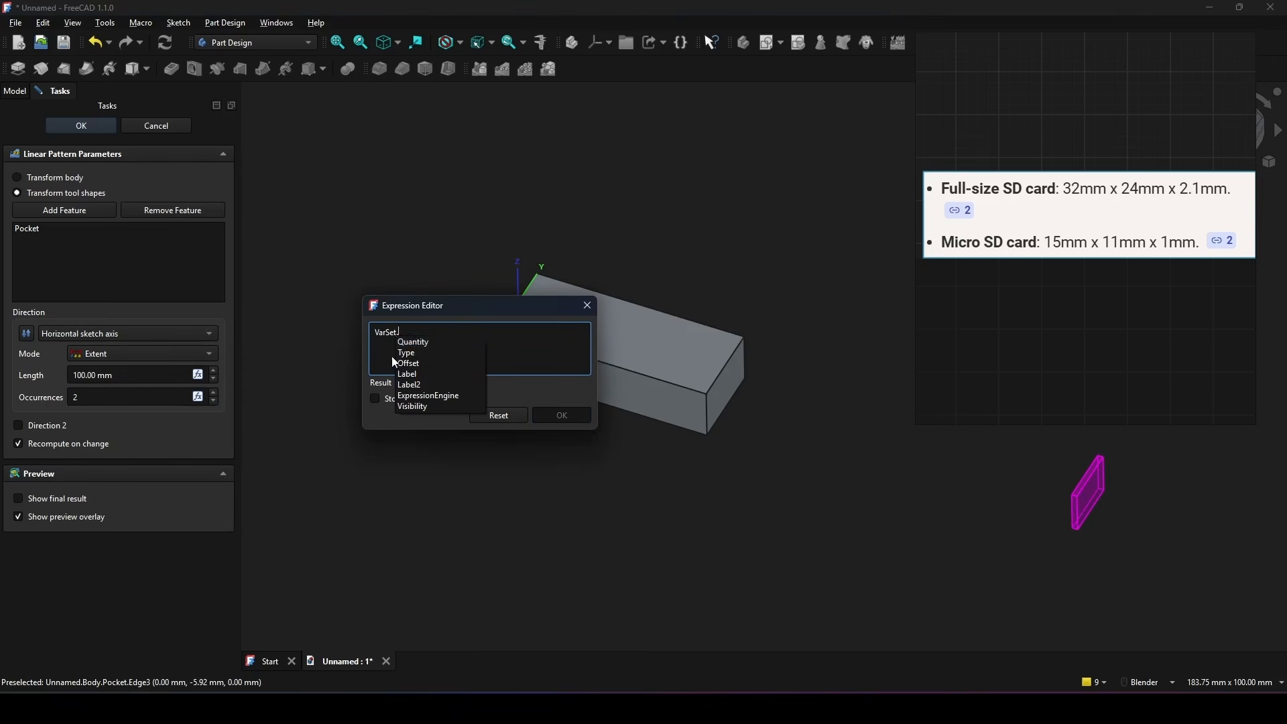
pyautogui.click(410, 342)
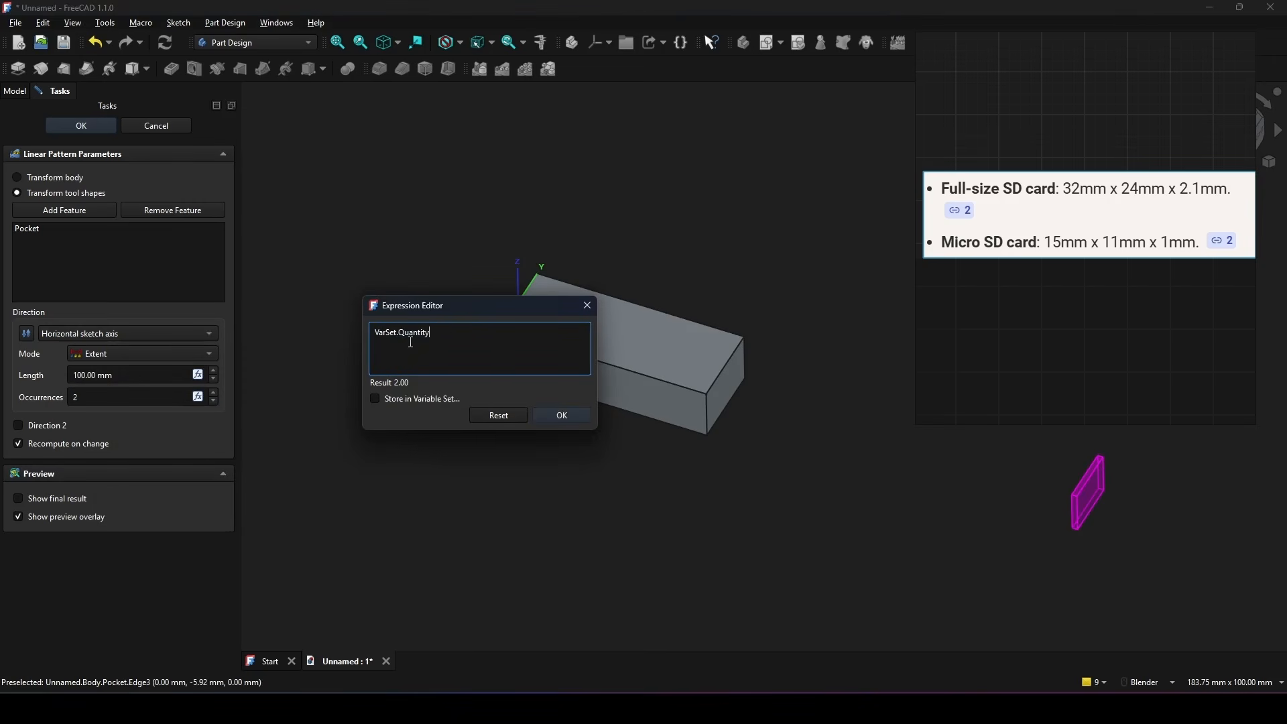
pyautogui.click(565, 414)
pyautogui.click(128, 401)
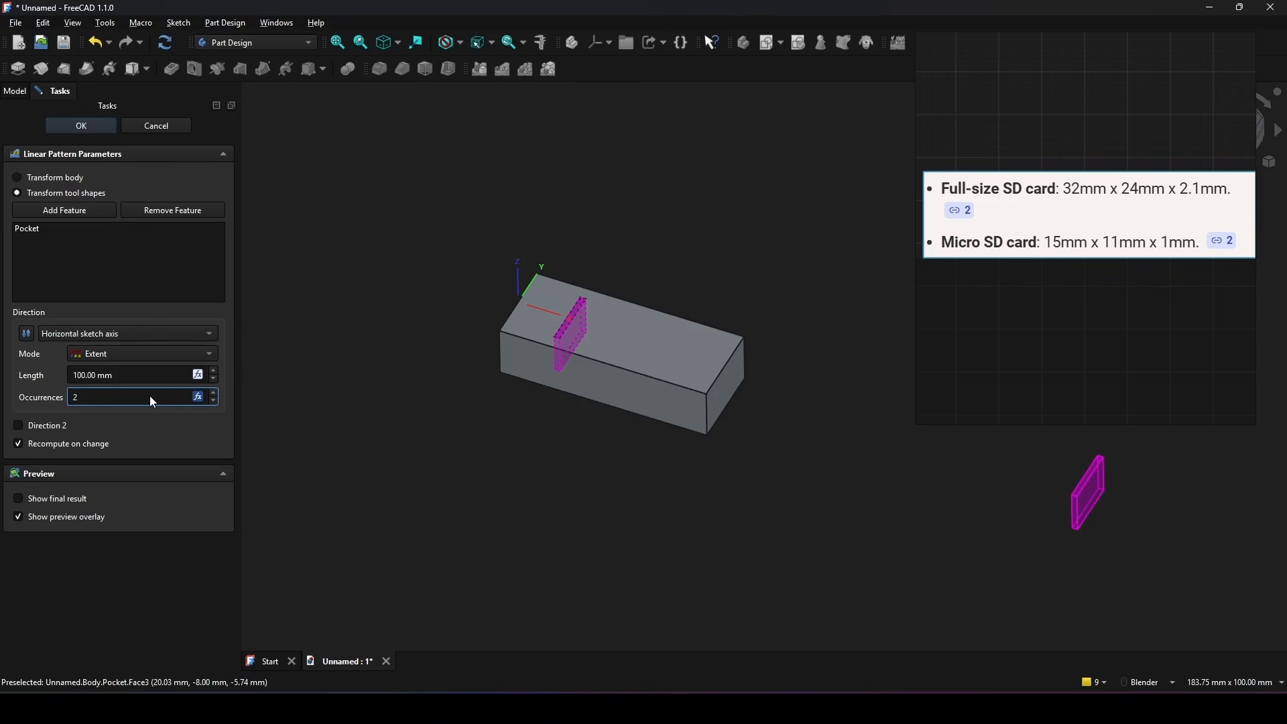
# Step: Capture a screenshot region of about 697x561 pixels around the block for annotation
pyautogui.keyDown('shift'); pyautogui.moveTo(714, 408); pyautogui.dragTo(702, 398, button='middle'); pyautogui.keyUp('shift')
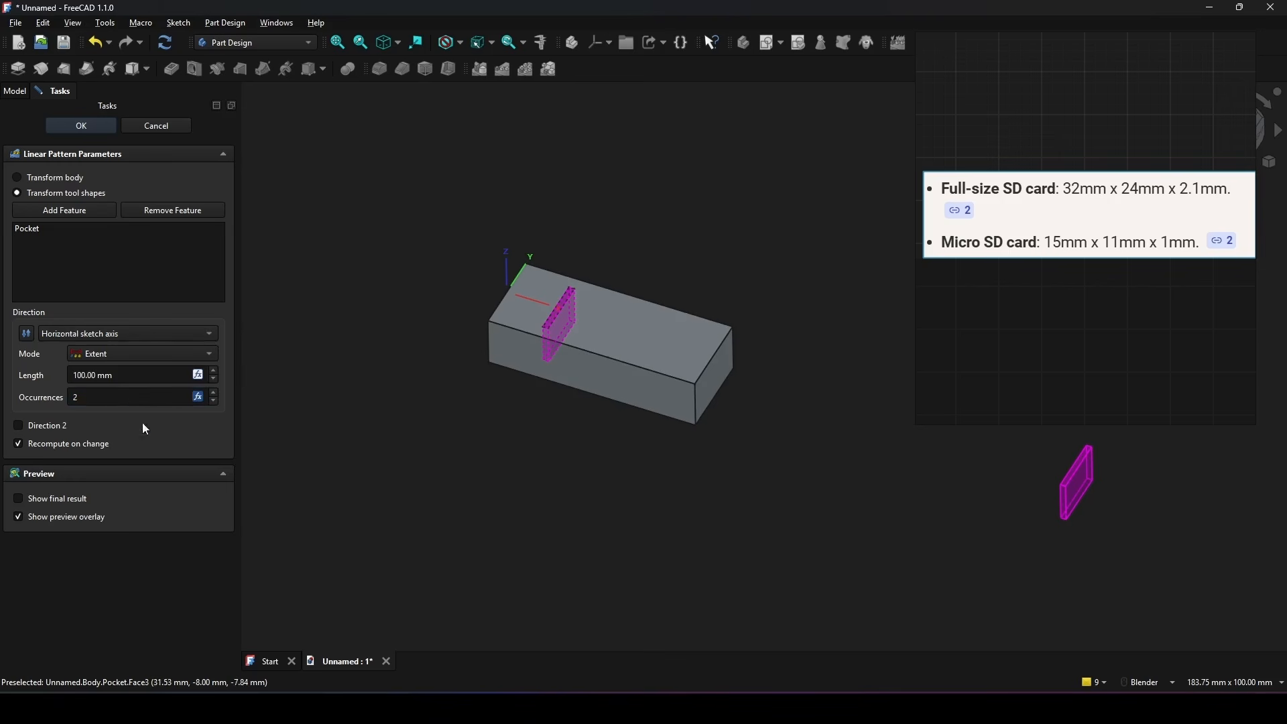
pyautogui.scroll(1, 596, 408)
pyautogui.keyDown('shift'); pyautogui.moveTo(596, 408); pyautogui.dragTo(596, 452, button='middle'); pyautogui.keyUp('shift')
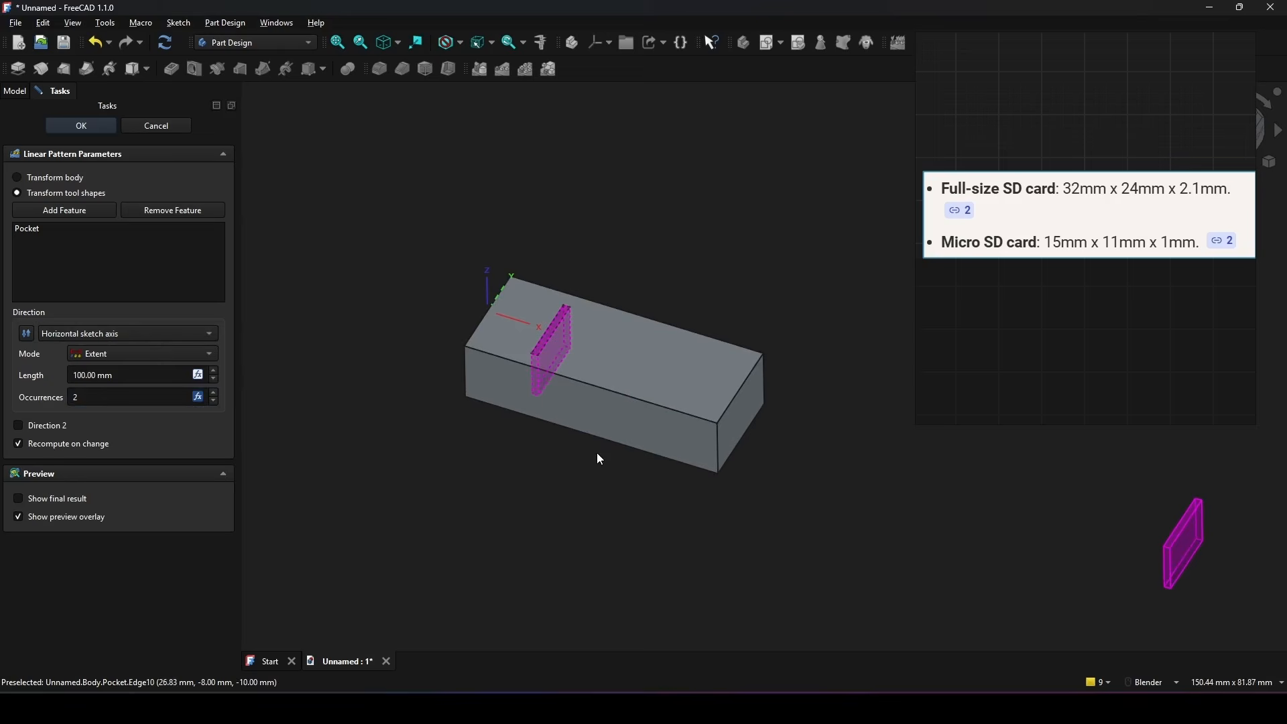
pyautogui.press('Print')
pyautogui.moveTo(359, 151); pyautogui.dragTo(825, 526)
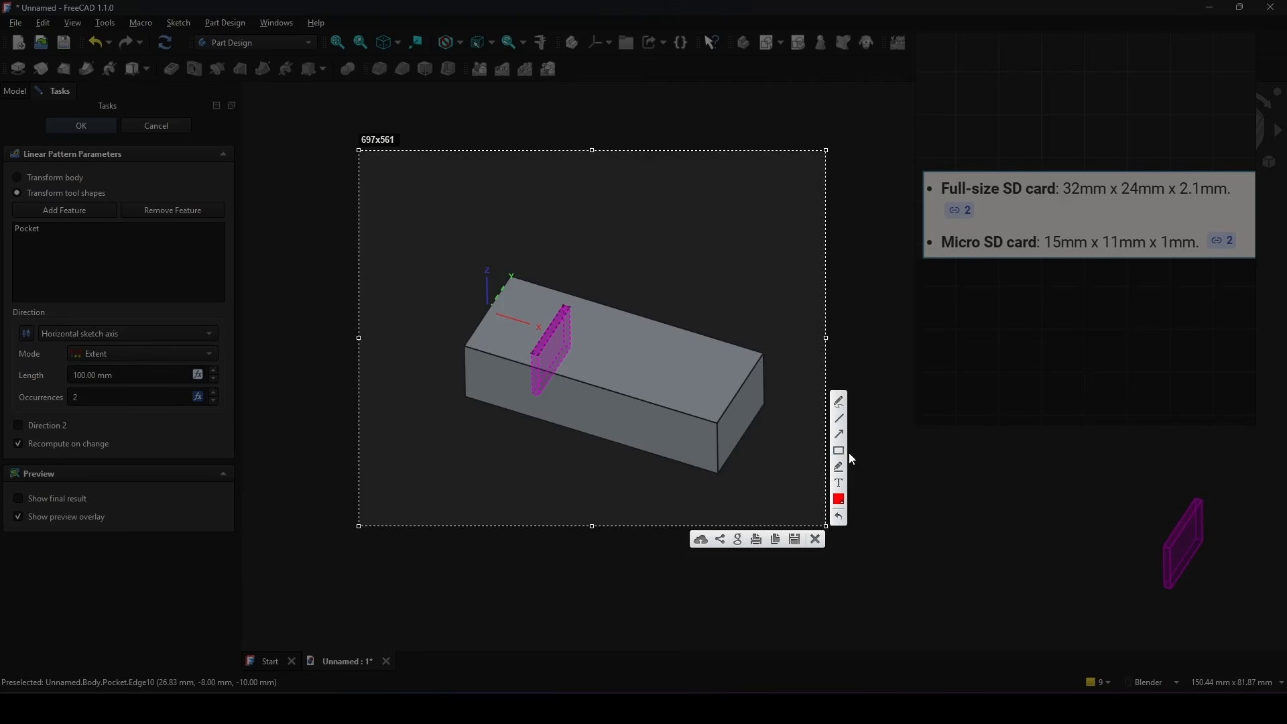
# Step: Annotate the capture in red with a second slot's outline on the block's top face and a line joining it to the first slot
pyautogui.click(839, 419)
pyautogui.moveTo(670, 350)
pyautogui.mouseDown()
pyautogui.moveTo(644, 404)
pyautogui.moveTo(706, 355)
pyautogui.moveTo(689, 356)
pyautogui.moveTo(658, 411)
pyautogui.moveTo(642, 405)
pyautogui.mouseUp()
pyautogui.click(840, 417)
pyautogui.click(838, 417)
pyautogui.moveTo(549, 333); pyautogui.dragTo(568, 338)
pyautogui.moveTo(629, 365); pyautogui.dragTo(668, 374)
# Step: Switch the annotation colour to green and draw a line along the full length of the block's rear upper edge
pyautogui.click(838, 500)
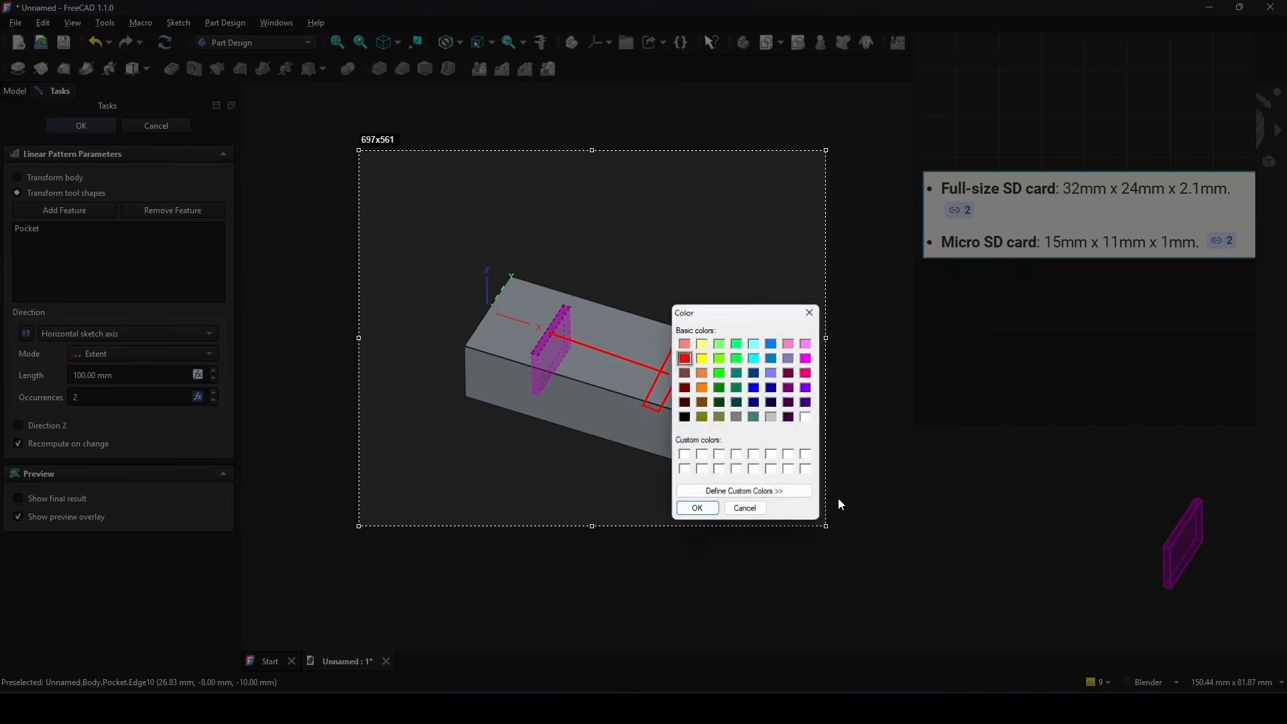
pyautogui.click(719, 373)
pyautogui.click(698, 510)
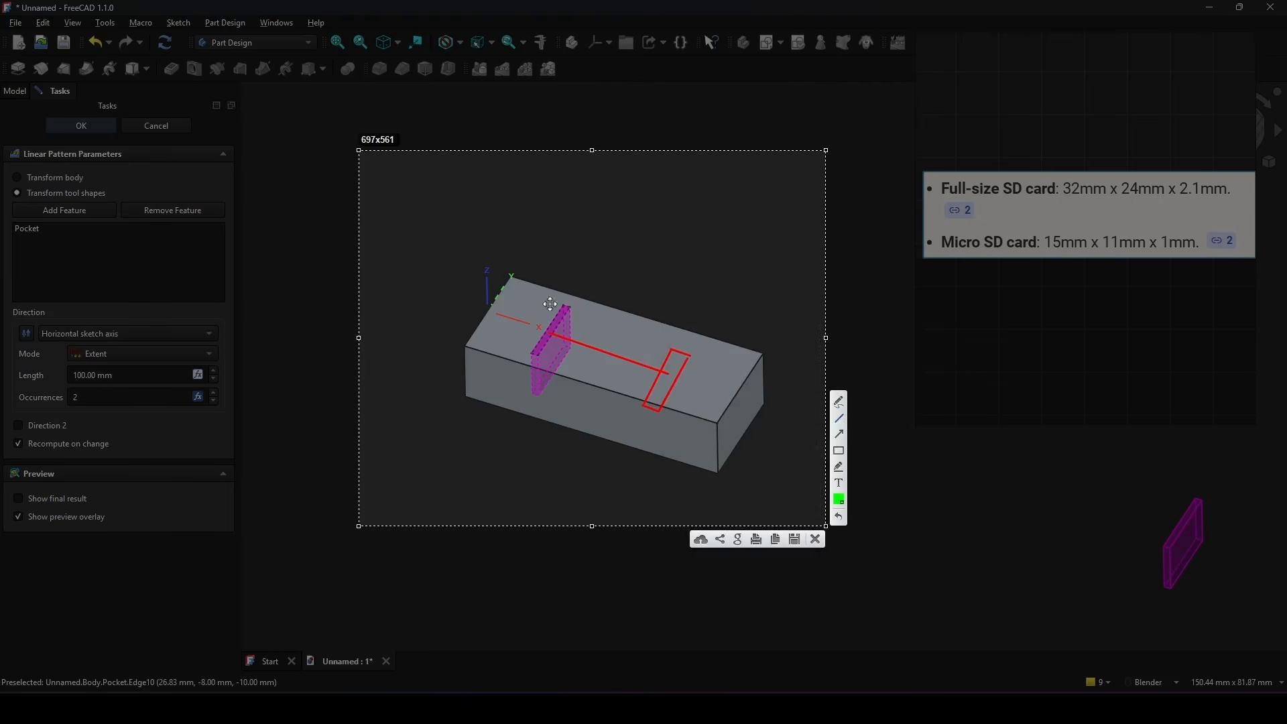
pyautogui.click(838, 418)
pyautogui.moveTo(514, 276); pyautogui.dragTo(764, 353)
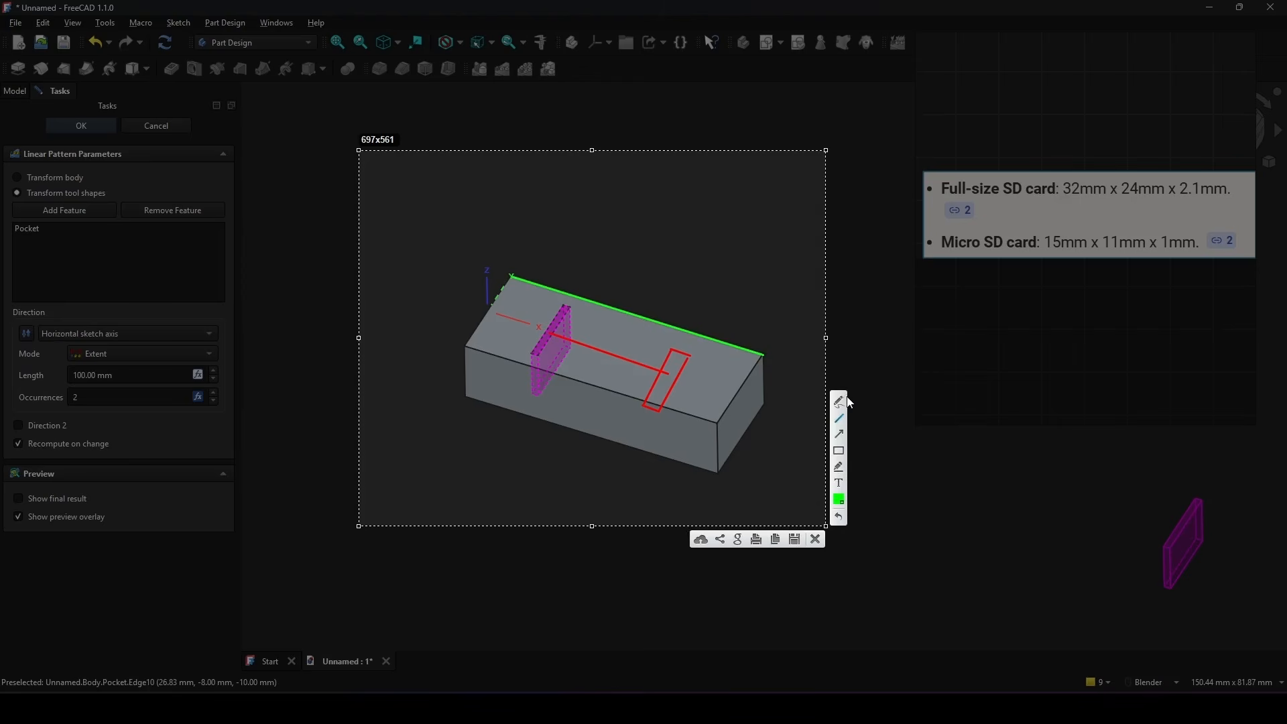
# Step: Switch the annotation colour to blue and draw lines from each short end of the block's top face to the nearest slot
pyautogui.click(839, 500)
pyautogui.click(755, 388)
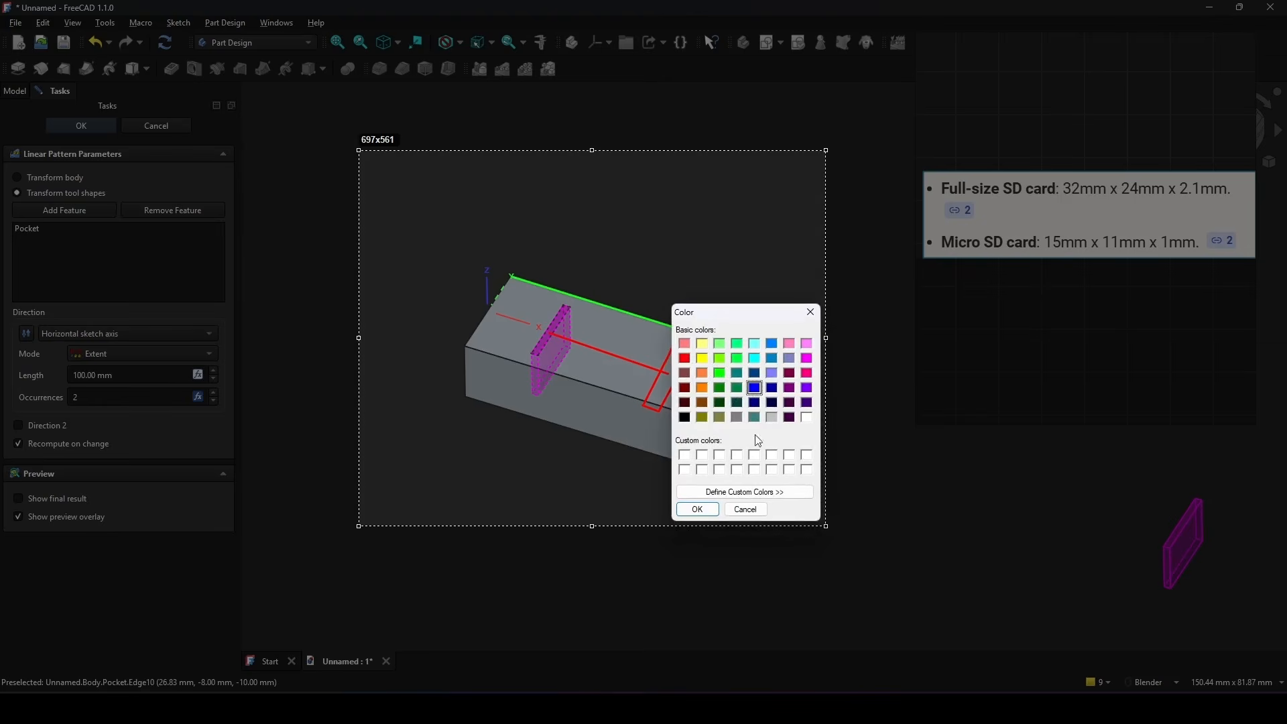
pyautogui.click(697, 509)
pyautogui.moveTo(494, 315); pyautogui.dragTo(544, 331)
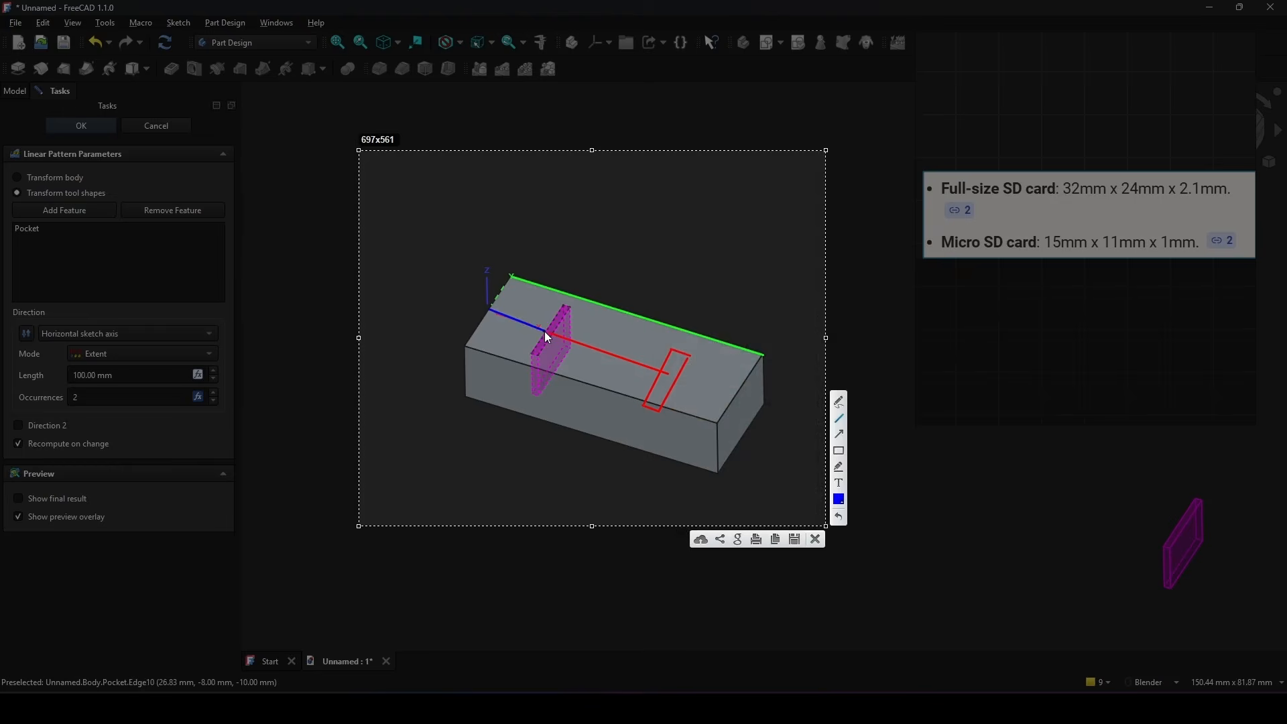
pyautogui.moveTo(675, 377); pyautogui.dragTo(742, 404)
# Step: Add freehand blue marks beside the two end-distance lines and discard the annotated capture
pyautogui.click(839, 401)
pyautogui.moveTo(491, 325)
pyautogui.mouseDown()
pyautogui.moveTo(488, 339)
pyautogui.moveTo(503, 327)
pyautogui.moveTo(498, 347)
pyautogui.mouseUp()
pyautogui.moveTo(689, 395)
pyautogui.mouseDown()
pyautogui.moveTo(689, 409)
pyautogui.moveTo(705, 393)
pyautogui.mouseUp()
pyautogui.click(815, 539)
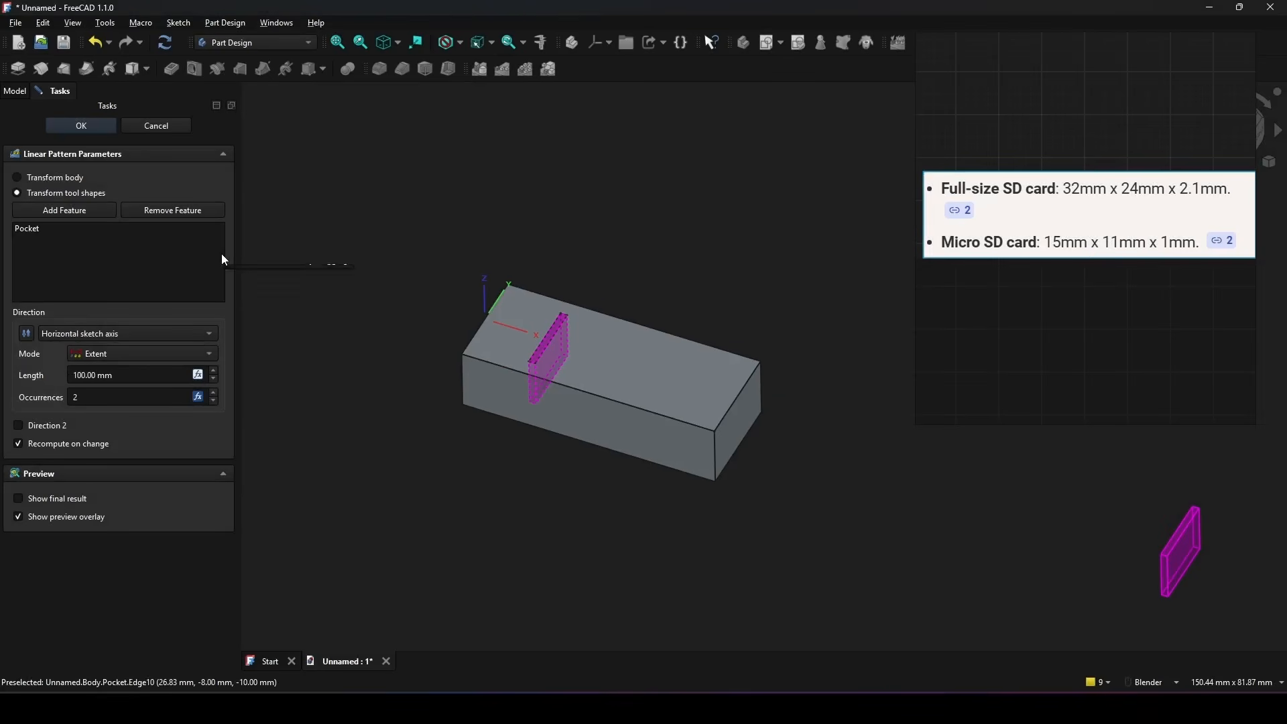
# Step: Accept the linear pattern and copy the expression VarSet.Quantity * 20 from the 40 mm constraint in the Pad's sketch, leaving the sketch unchanged
pyautogui.click(94, 125)
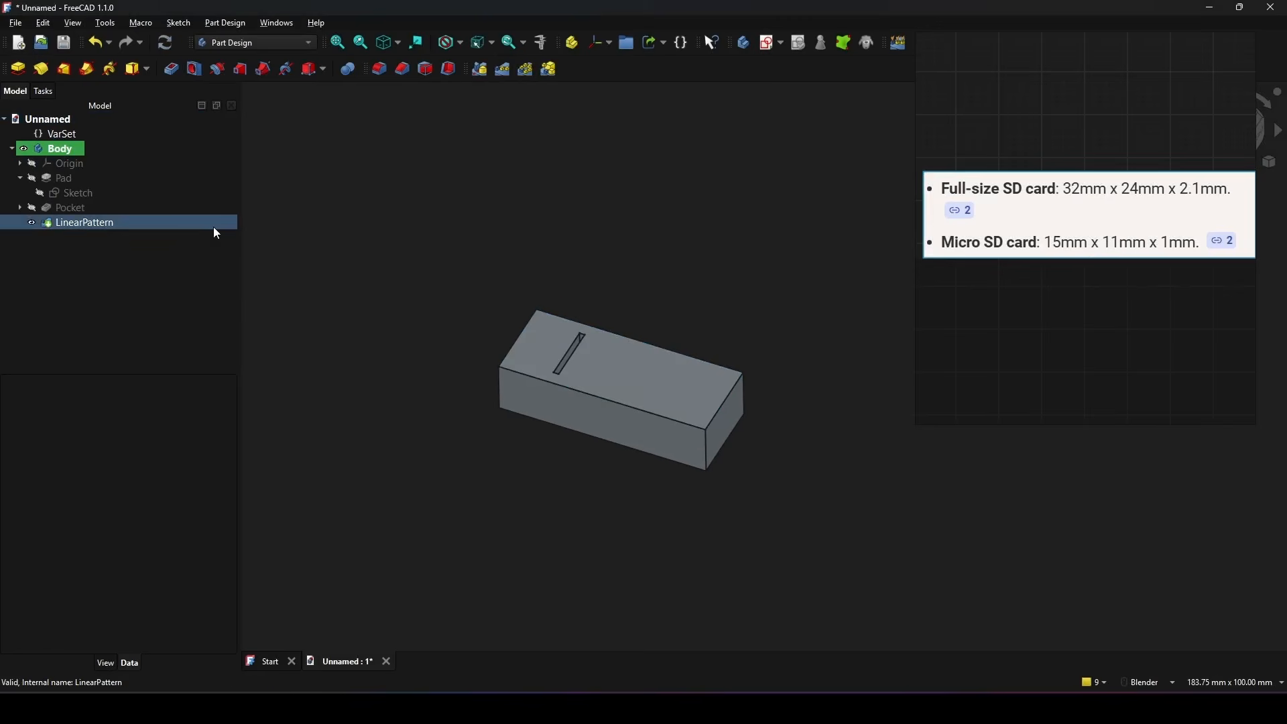
pyautogui.click(124, 222)
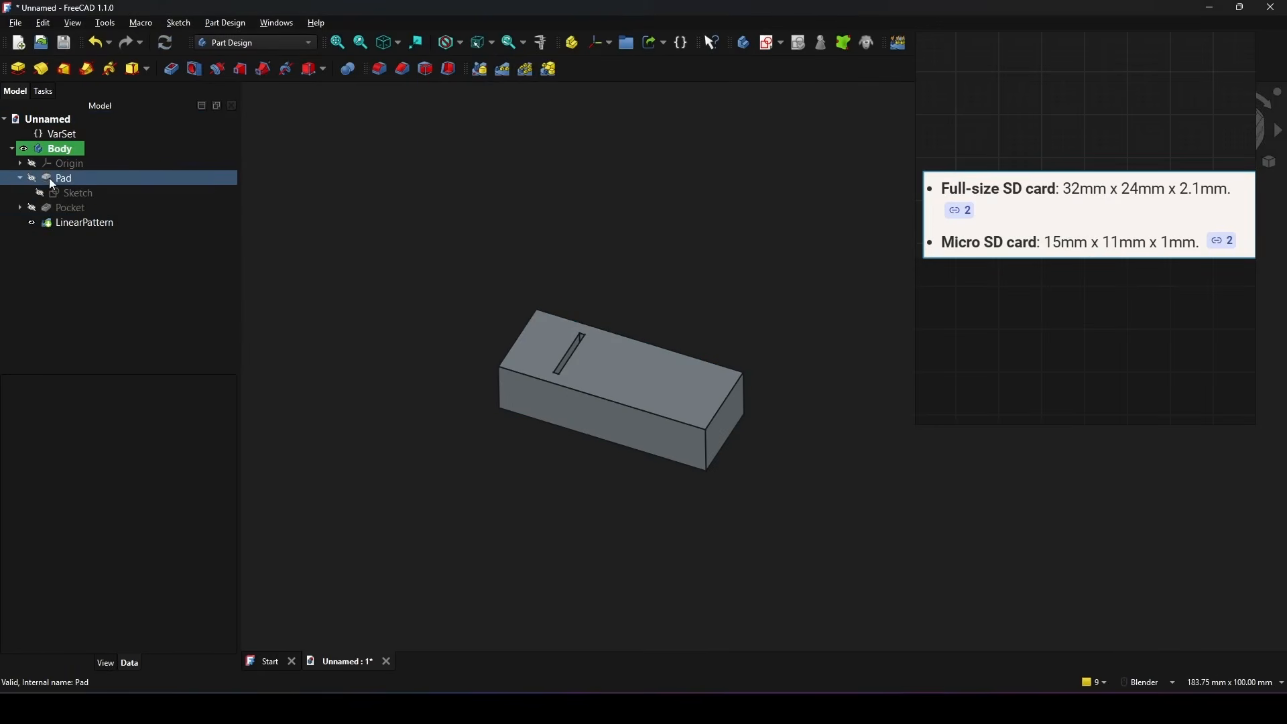
pyautogui.doubleClick(81, 193)
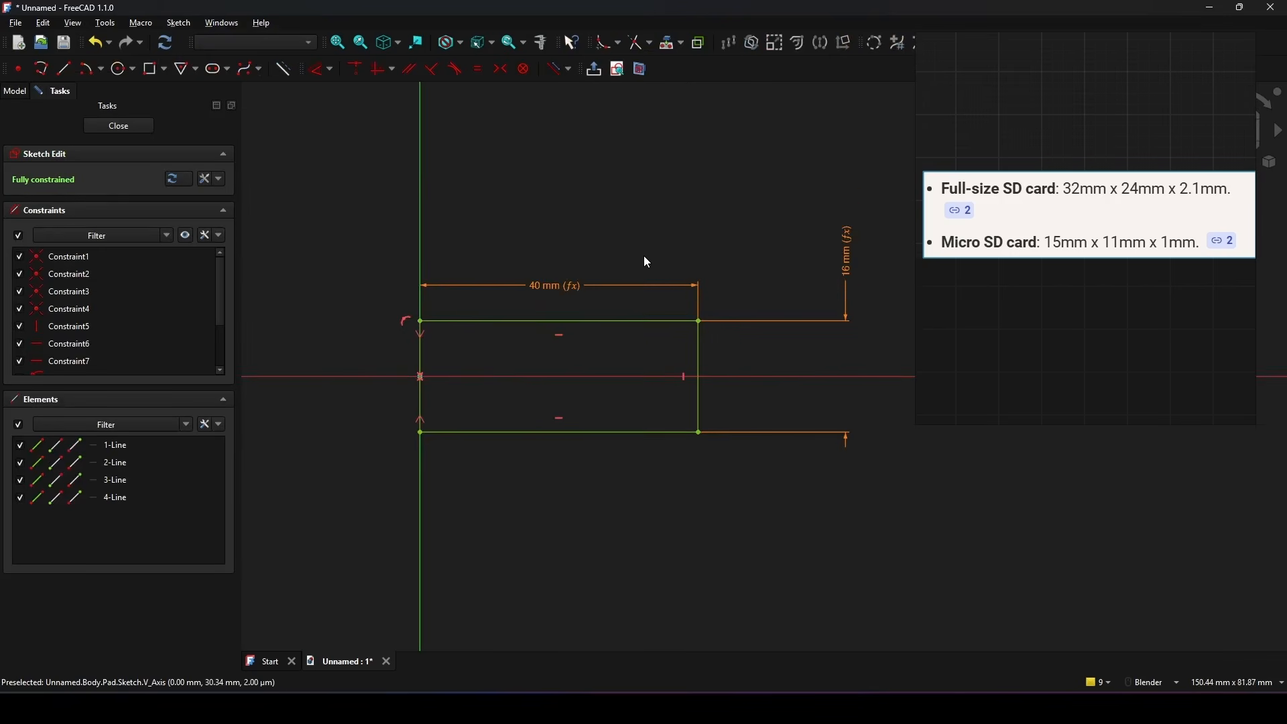
pyautogui.doubleClick(554, 256)
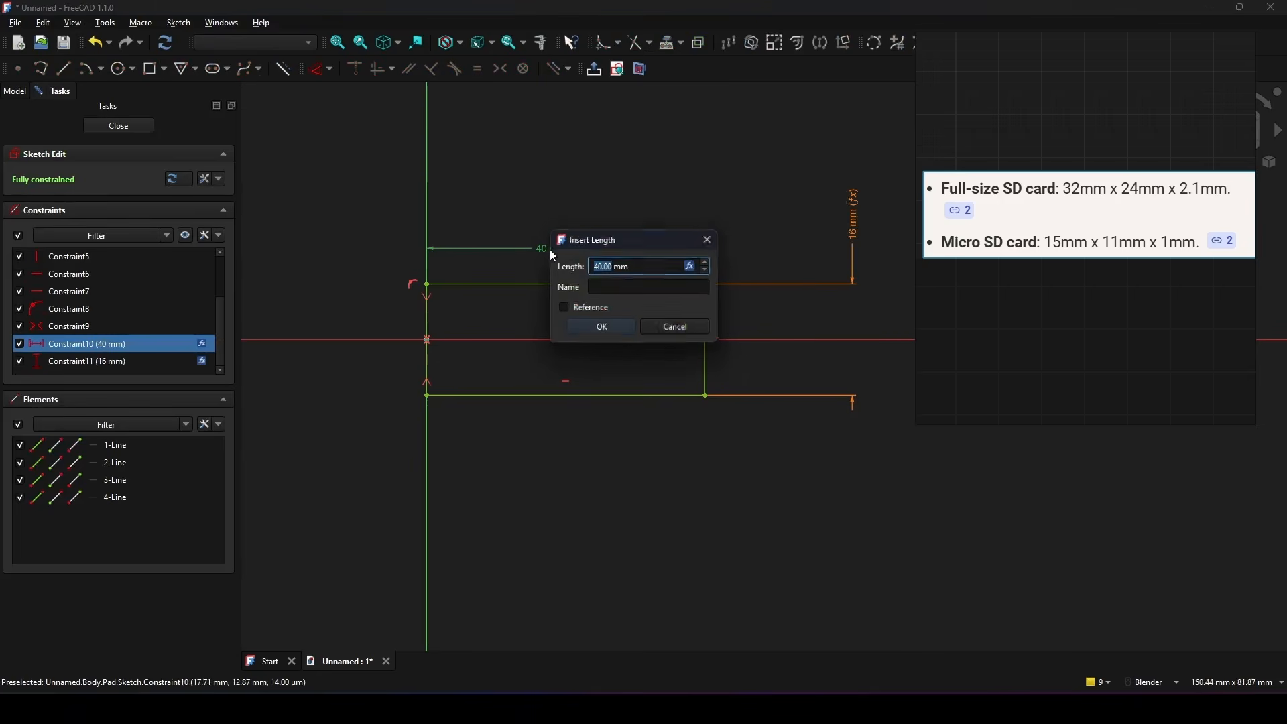
pyautogui.click(699, 267)
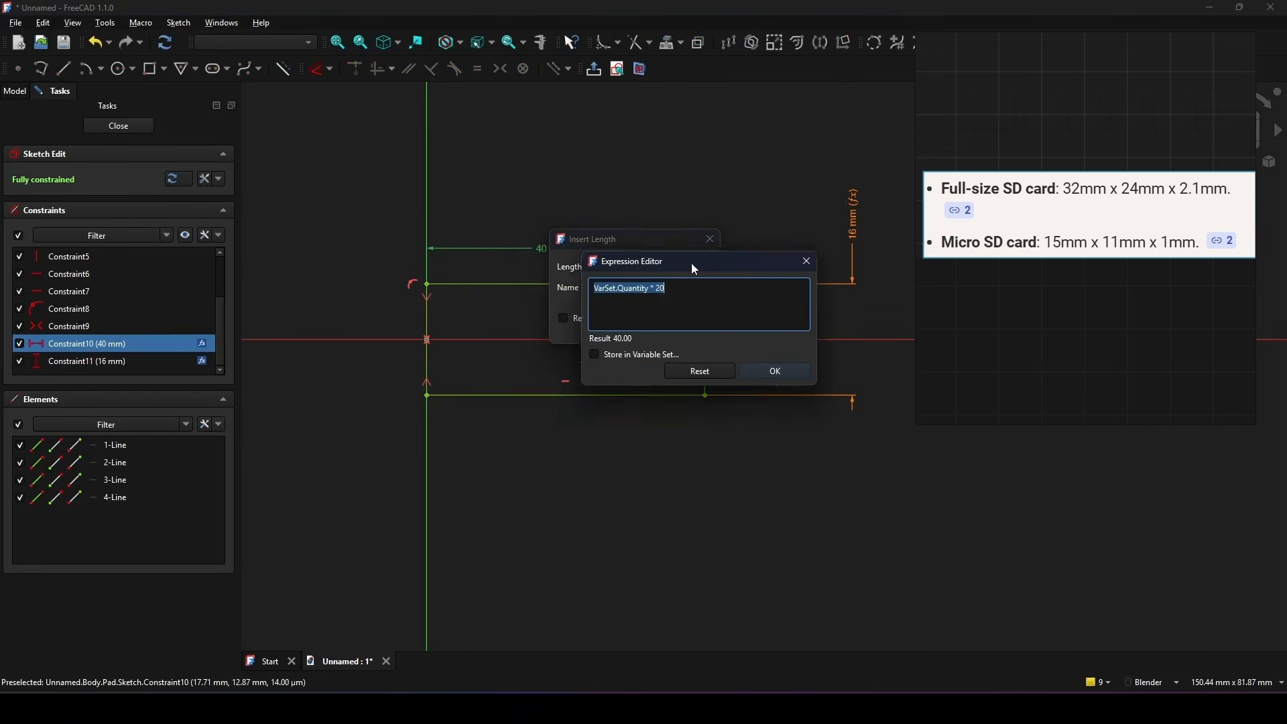
pyautogui.moveTo(690, 262); pyautogui.dragTo(477, 267)
pyautogui.click(578, 263)
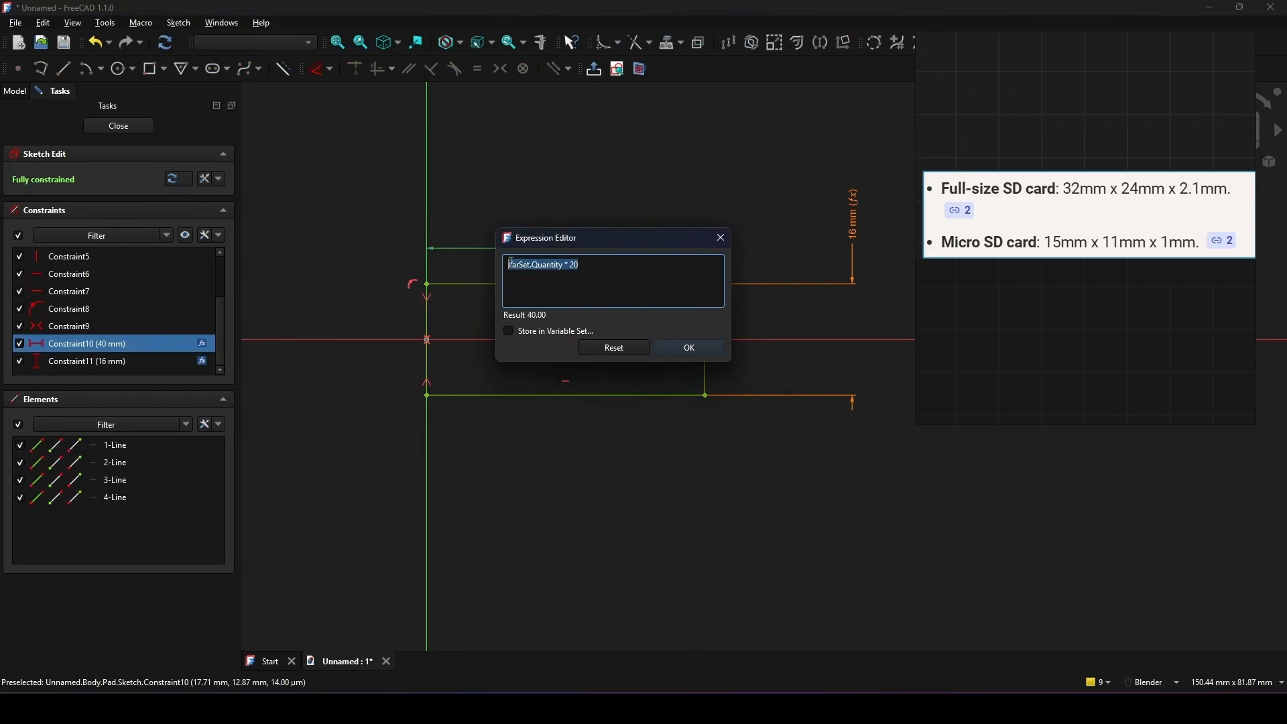
pyautogui.click(660, 351)
pyautogui.click(614, 331)
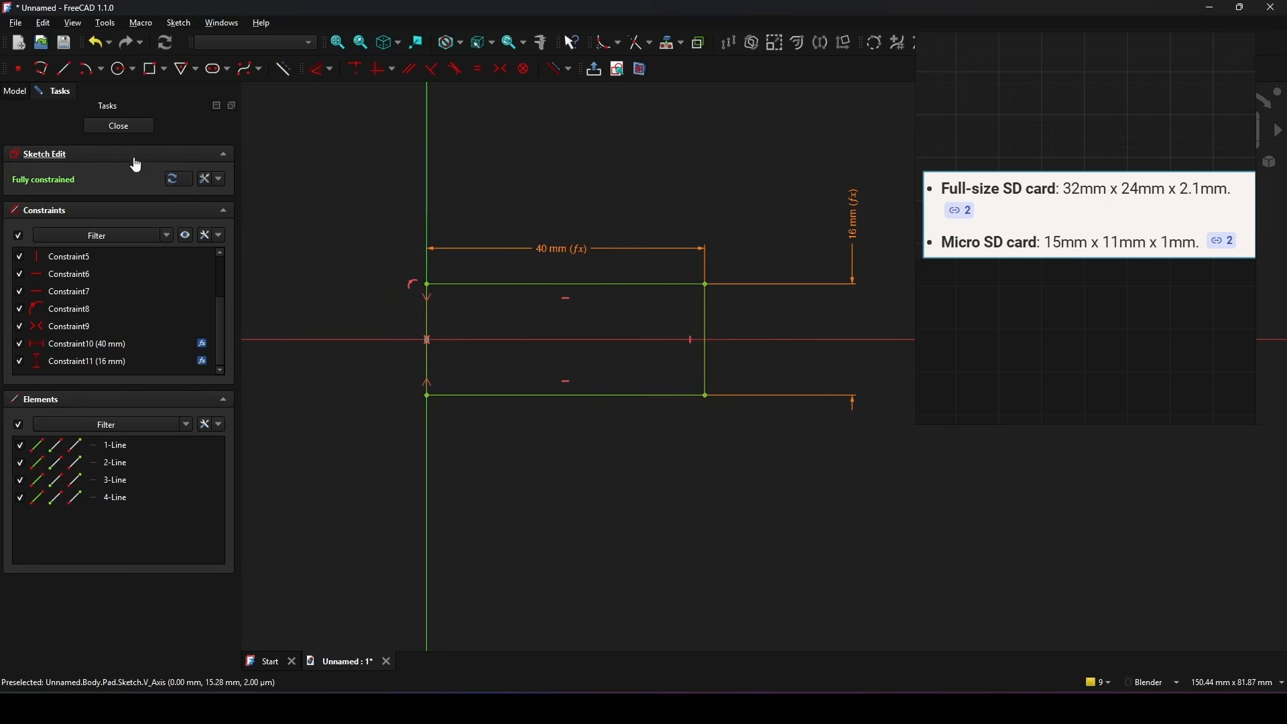
pyautogui.click(132, 131)
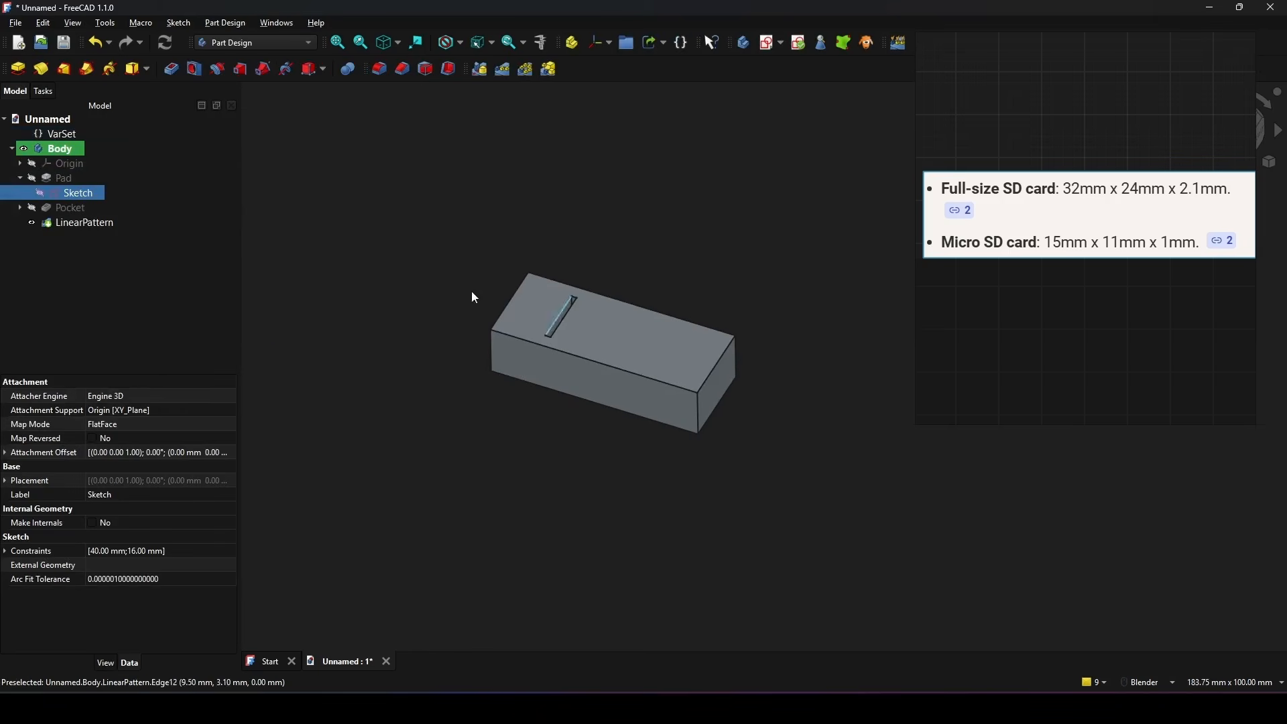
# Step: Edit the LinearPattern and drive its Length with the expression VarSet.Quantity * 20 - 20
pyautogui.doubleClick(89, 223)
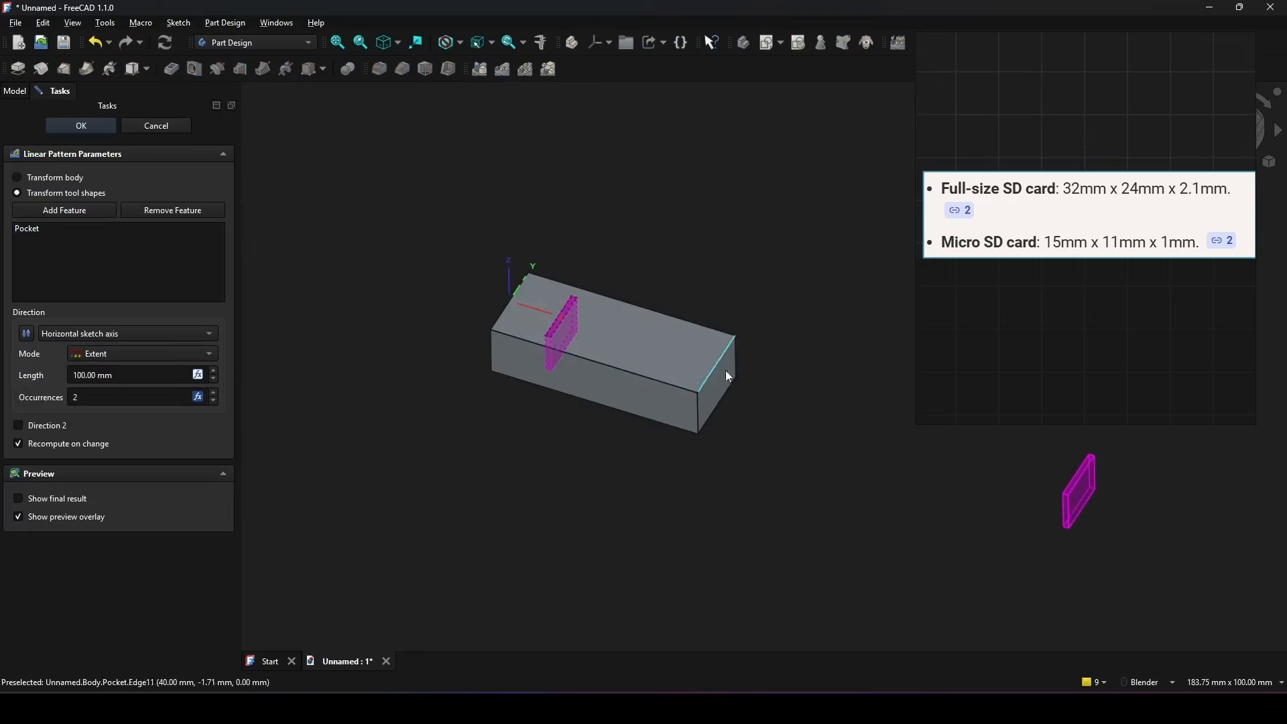
pyautogui.click(198, 374)
pyautogui.moveTo(196, 379); pyautogui.dragTo(598, 334)
pyautogui.write('VarSet.Quantity * 20')
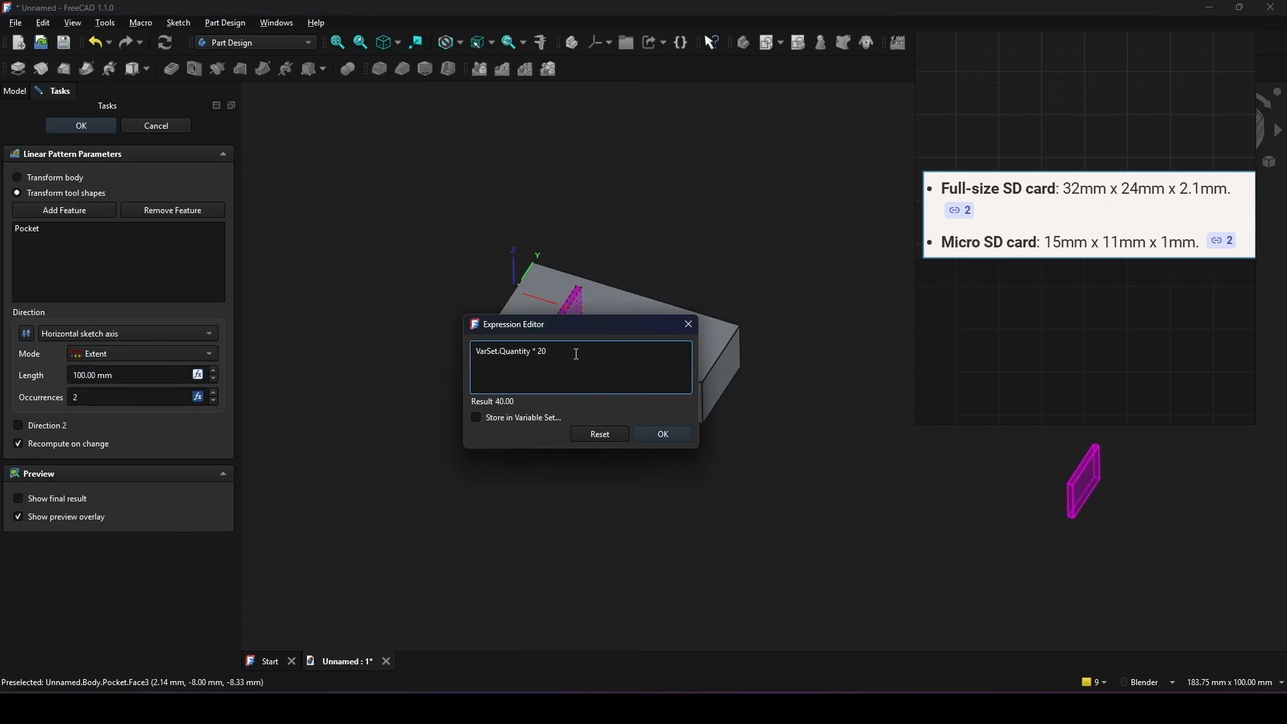
pyautogui.write(' -')
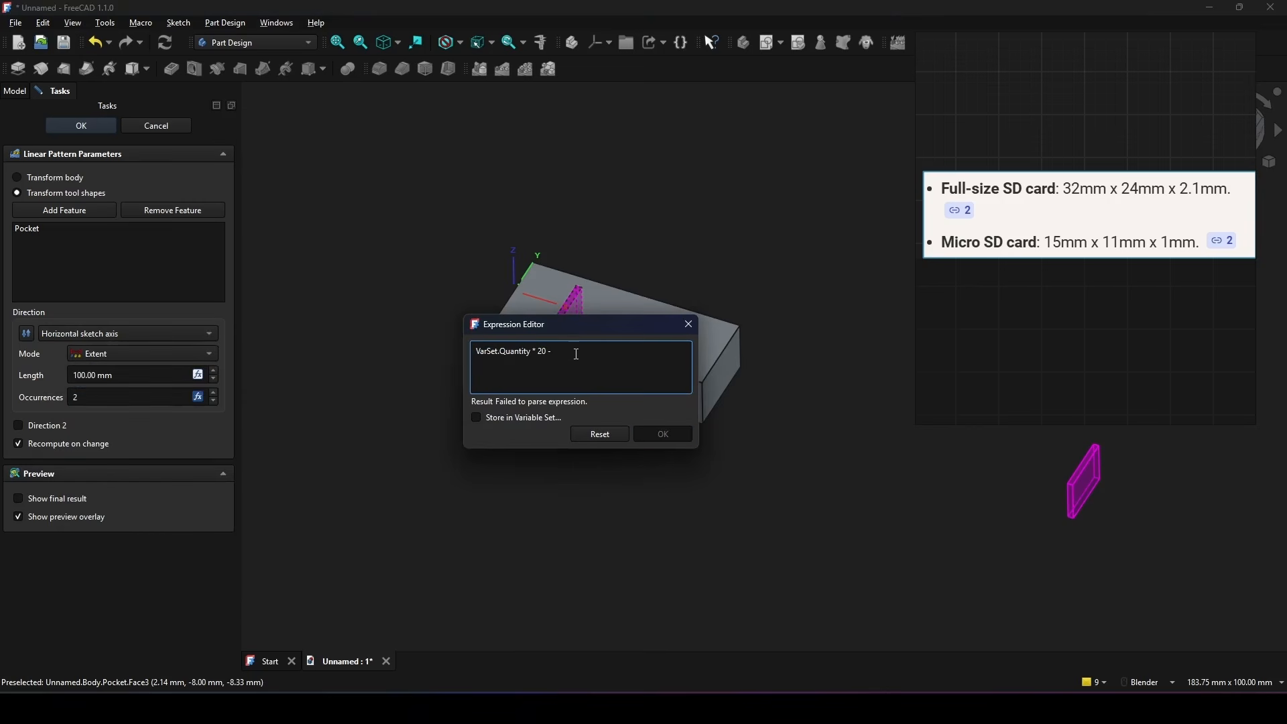
pyautogui.write('20')
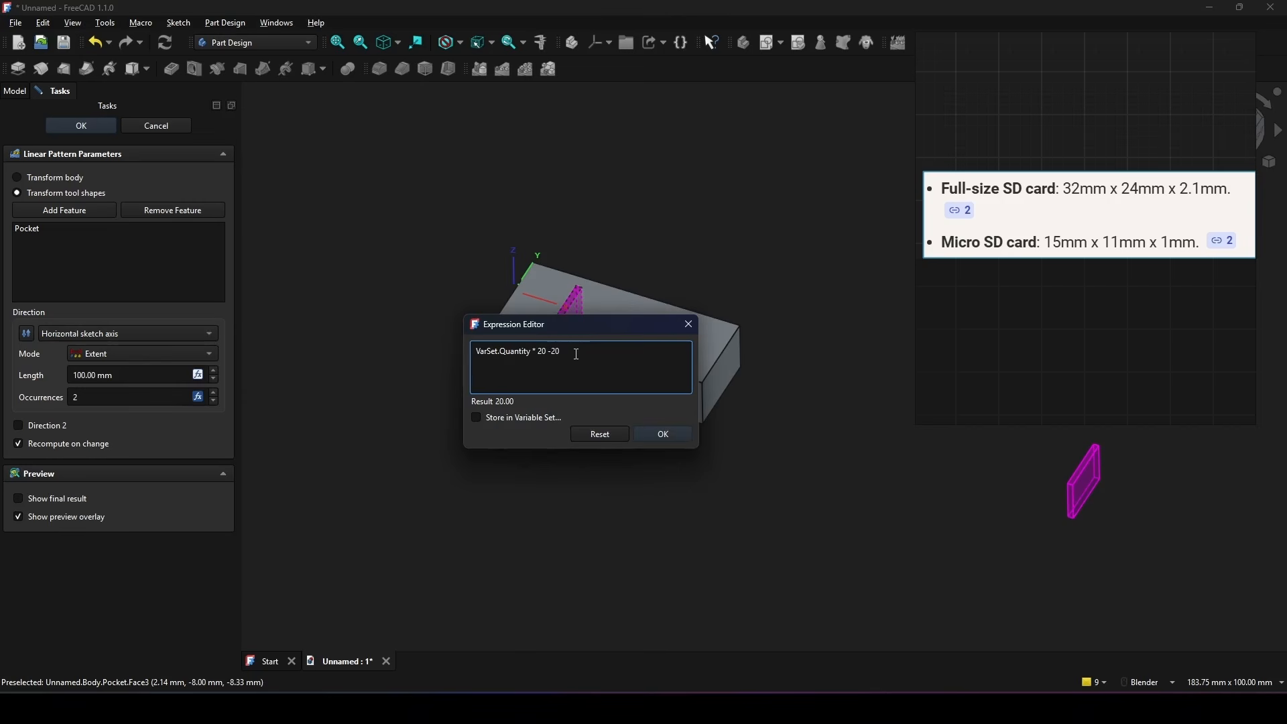
pyautogui.click(672, 432)
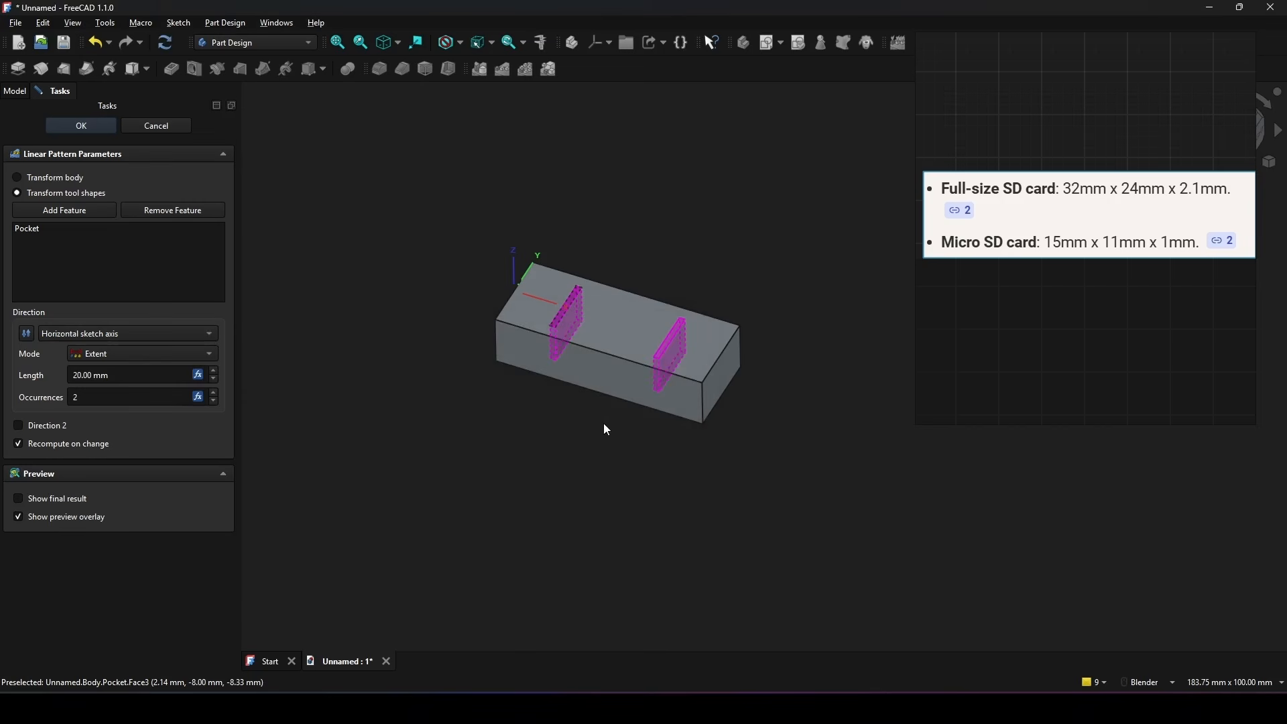
pyautogui.click(77, 127)
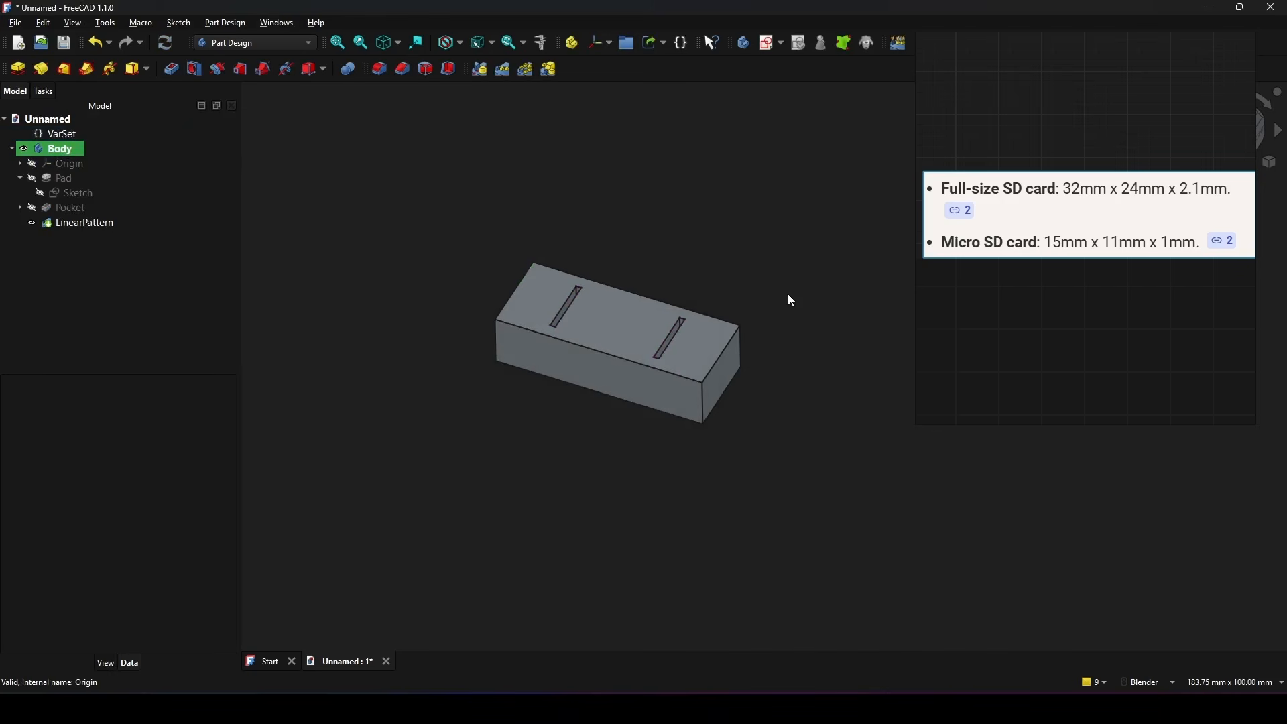
# Step: Test the slot pattern by setting the VarSet's Quantity to 3 and 4
pyautogui.keyDown('shift'); pyautogui.moveTo(787, 294); pyautogui.dragTo(763, 309, button='middle'); pyautogui.keyUp('shift')
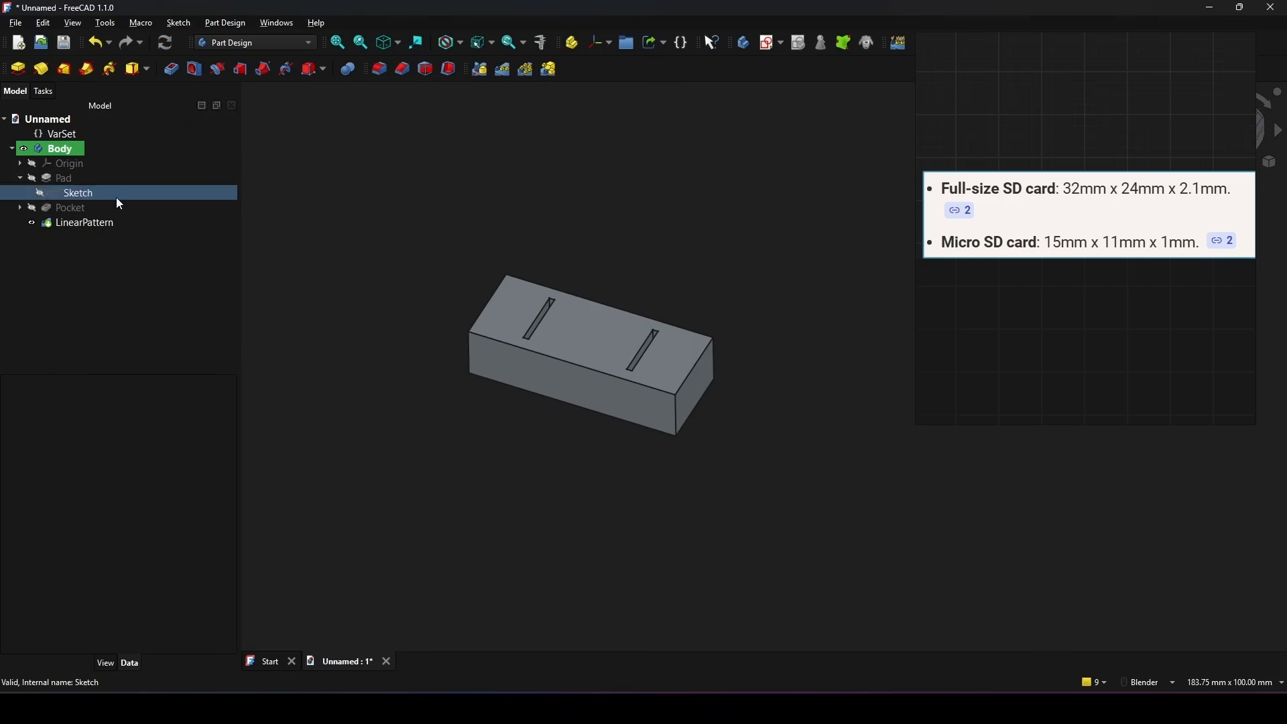
pyautogui.click(63, 137)
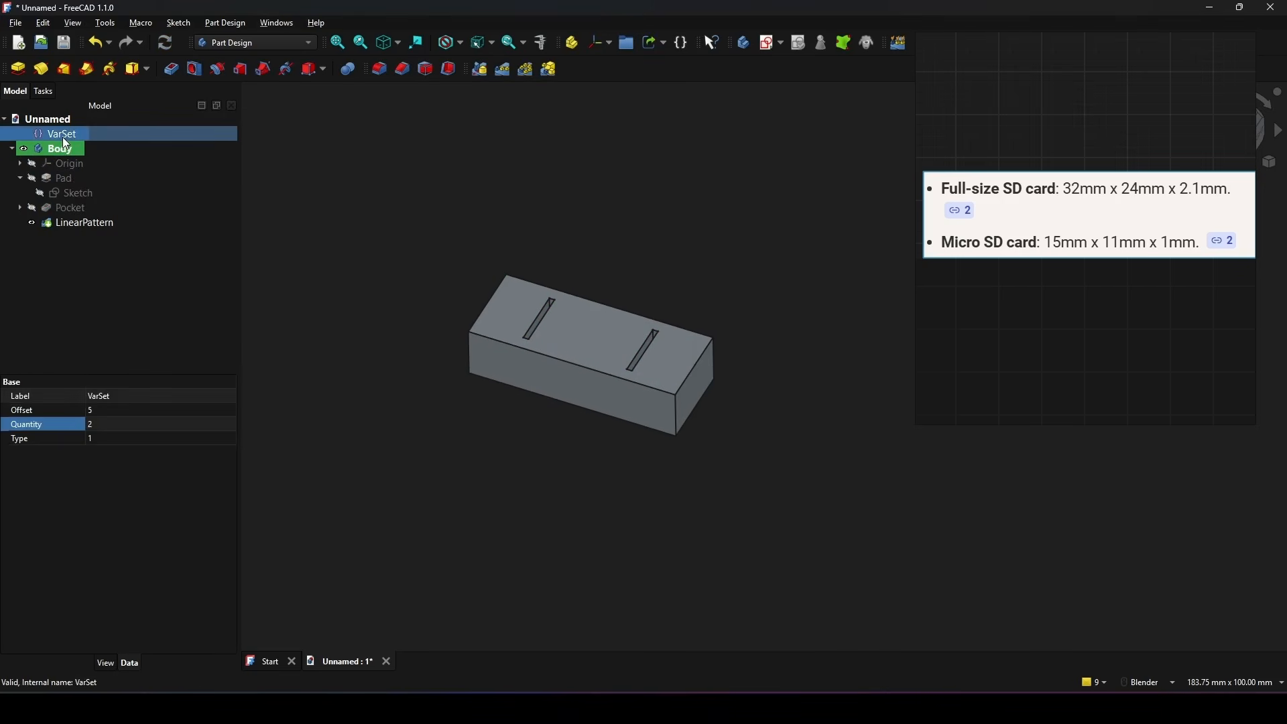
pyautogui.click(92, 425)
pyautogui.write('3')
pyautogui.press('Return')
pyautogui.scroll(-4, 425, 473)
pyautogui.scroll(2, 584, 392)
pyautogui.keyDown('shift'); pyautogui.moveTo(563, 455); pyautogui.dragTo(603, 386, button='middle'); pyautogui.keyUp('shift')
pyautogui.write('4')
pyautogui.press('Return')
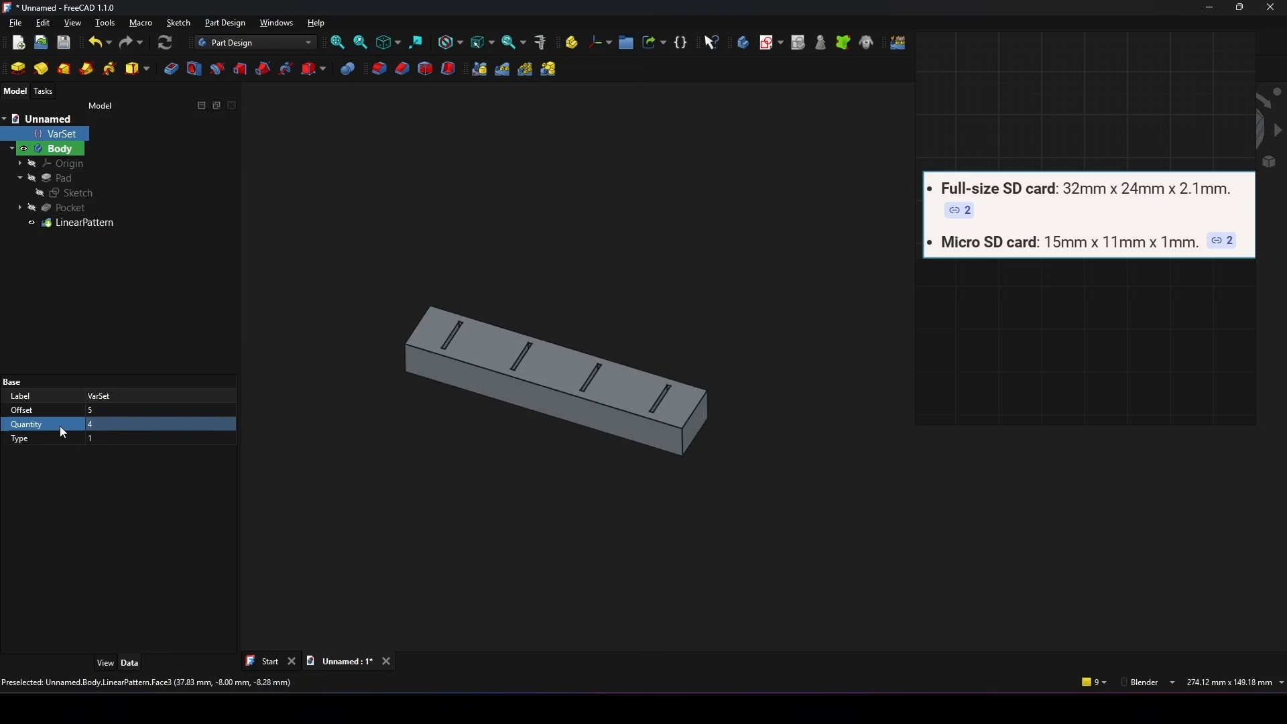
# Step: Continue testing the pattern with the VarSet's Quantity set to 5 and 6
pyautogui.click(114, 425)
pyautogui.write('5')
pyautogui.click(76, 425)
pyautogui.click(107, 424)
pyautogui.write('6')
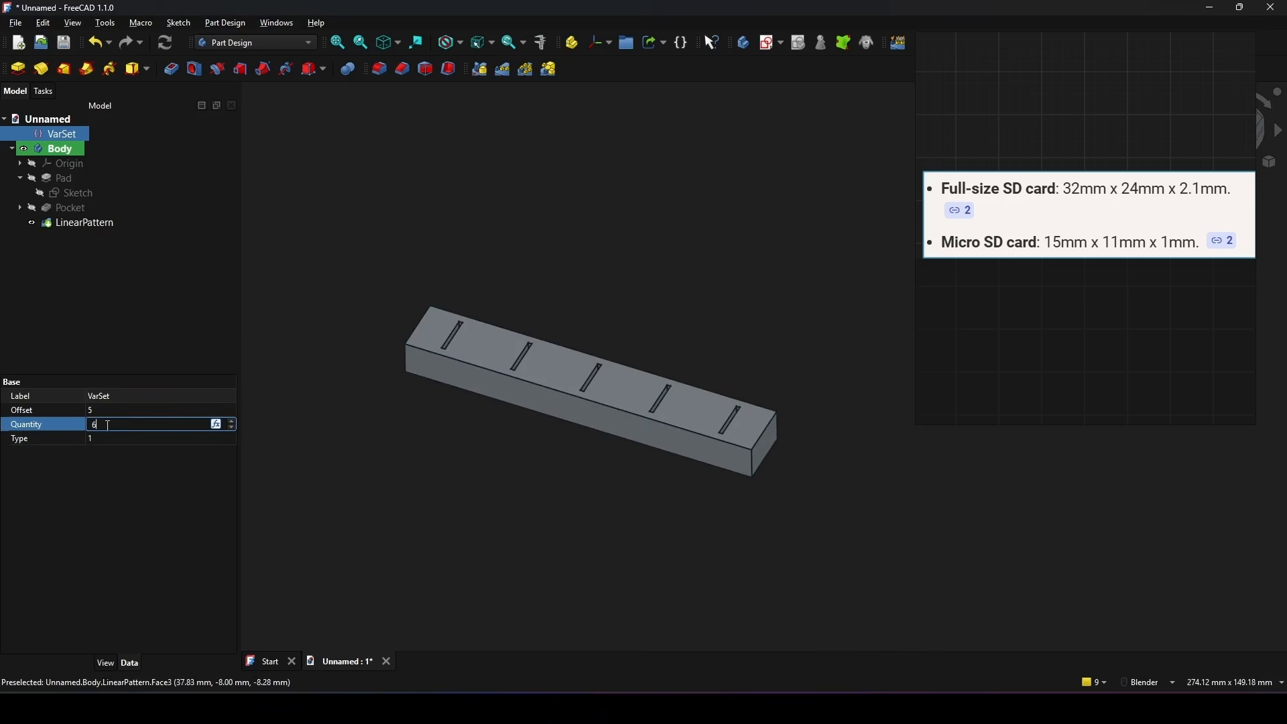
pyautogui.click(62, 434)
# Step: Set the VarSet's Quantity to 20 and examine the slot spacing along the extended block
pyautogui.click(133, 425)
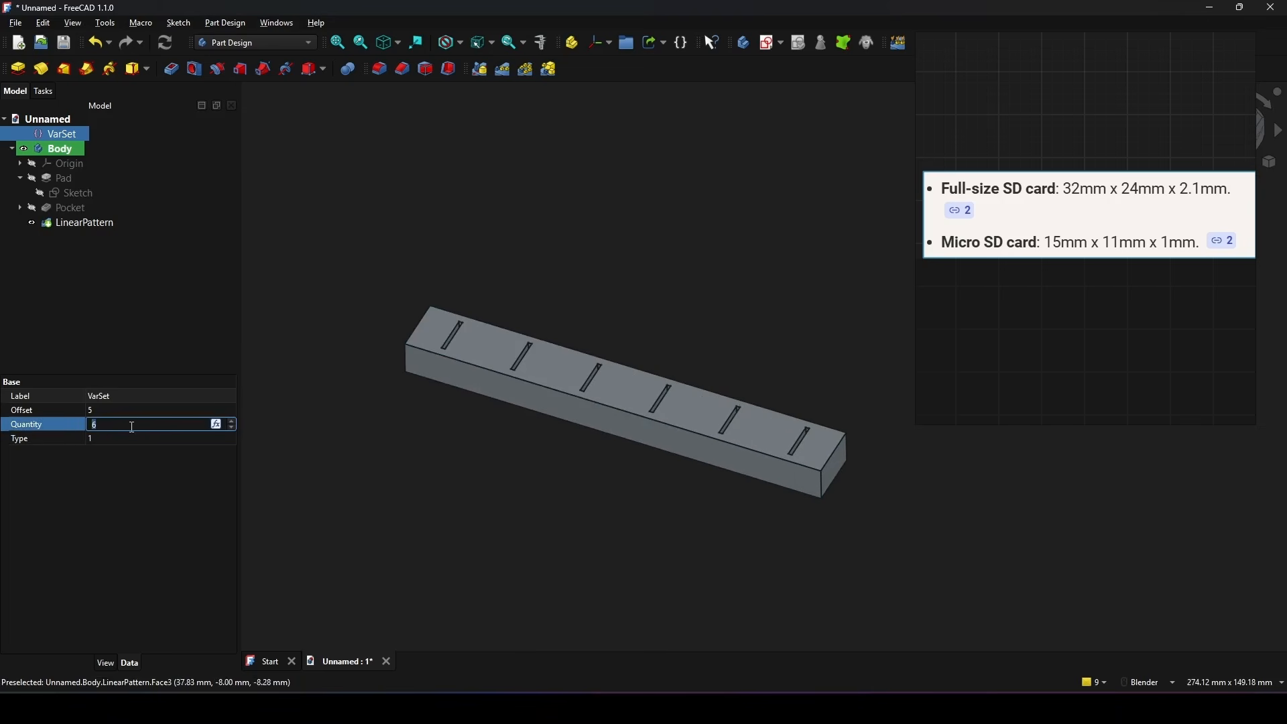
pyautogui.write('20')
pyautogui.press('Return')
pyautogui.scroll(-3, 476, 421)
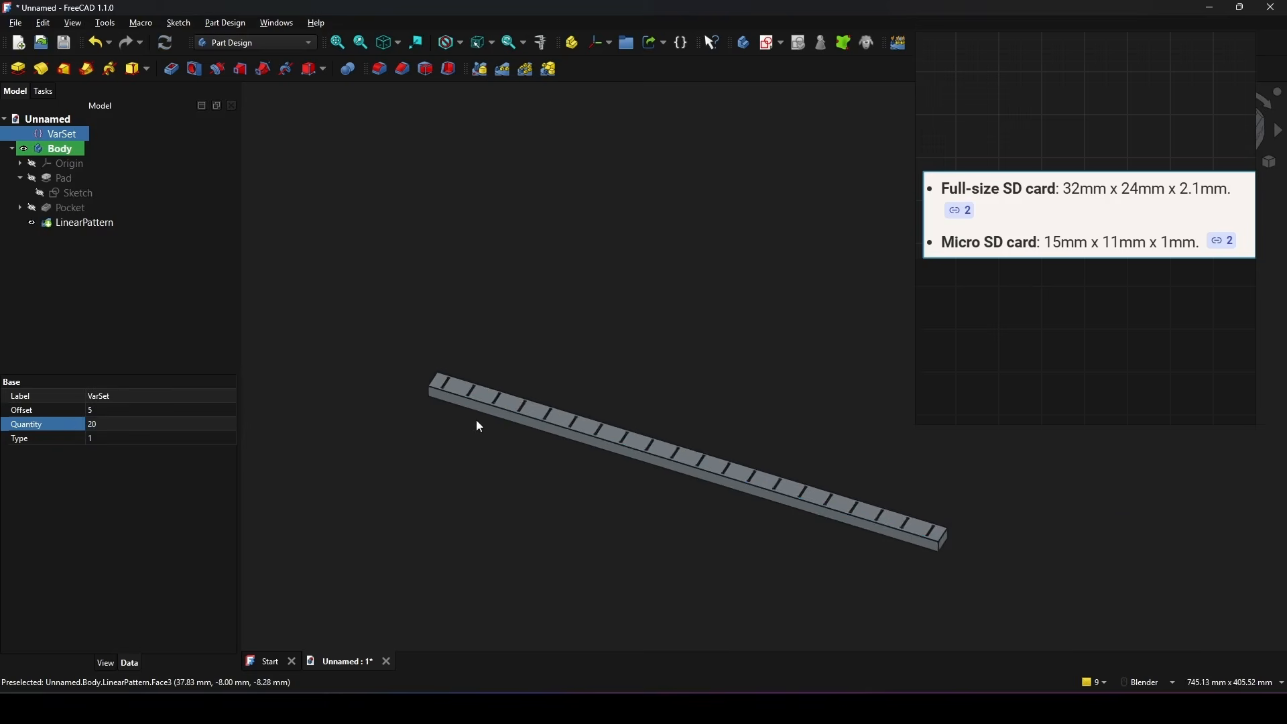
pyautogui.scroll(2, 575, 442)
pyautogui.scroll(2, 590, 439)
pyautogui.scroll(-2, 643, 419)
pyautogui.scroll(1, 660, 395)
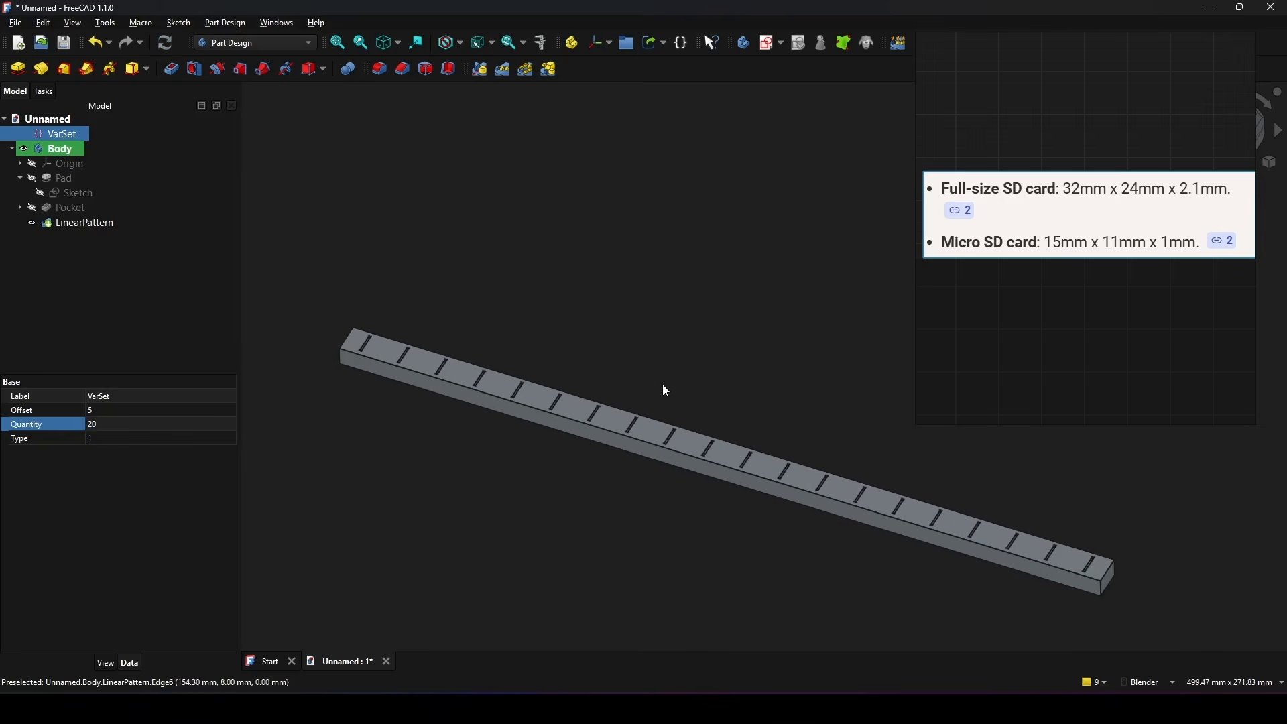
# Step: Set the VarSet's Quantity to 5
pyautogui.click(136, 423)
pyautogui.write('5')
pyautogui.press('Return')
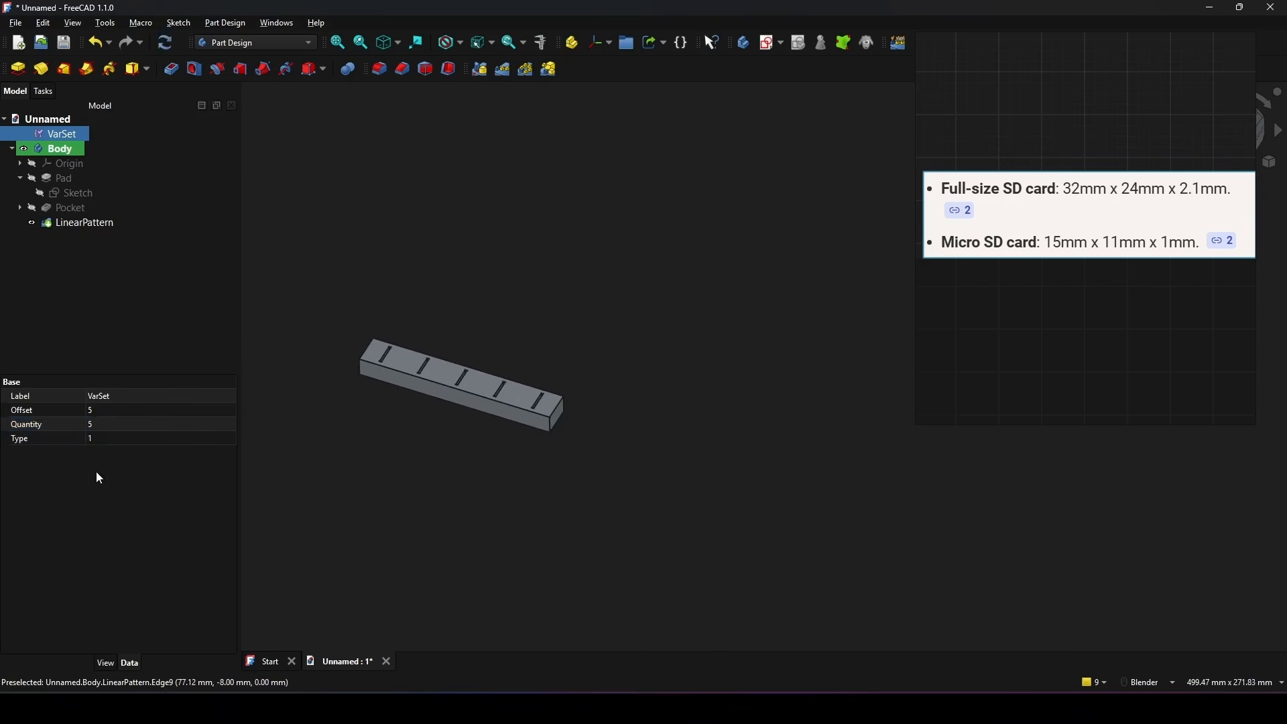
pyautogui.scroll(2, 508, 366)
pyautogui.scroll(2, 508, 362)
pyautogui.keyDown('shift'); pyautogui.moveTo(508, 362); pyautogui.dragTo(693, 355, button='middle'); pyautogui.keyUp('shift')
pyautogui.keyDown('shift'); pyautogui.moveTo(693, 356); pyautogui.dragTo(720, 355, button='middle'); pyautogui.keyUp('shift')
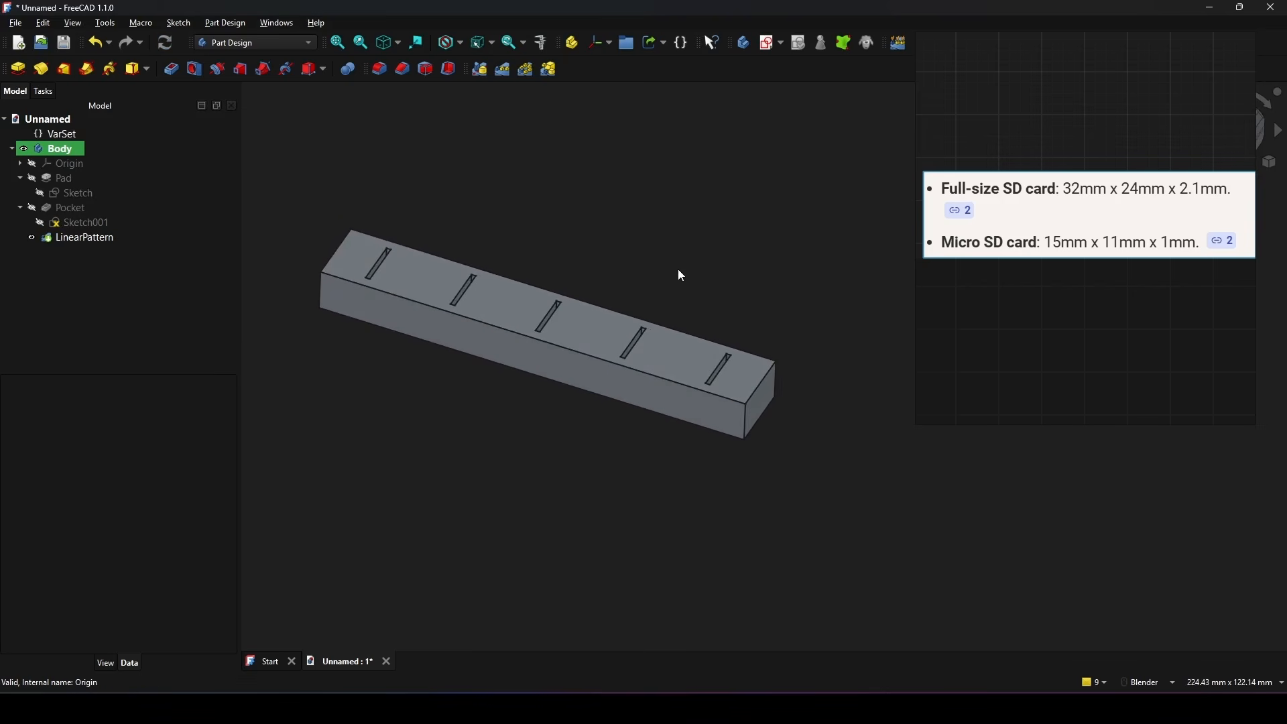
pyautogui.moveTo(678, 269); pyautogui.dragTo(706, 276, button='middle')
# Step: Add a property named Tol to the VarSet's Base group as App::PropertyFloat with a value of 0.2
pyautogui.click(75, 136)
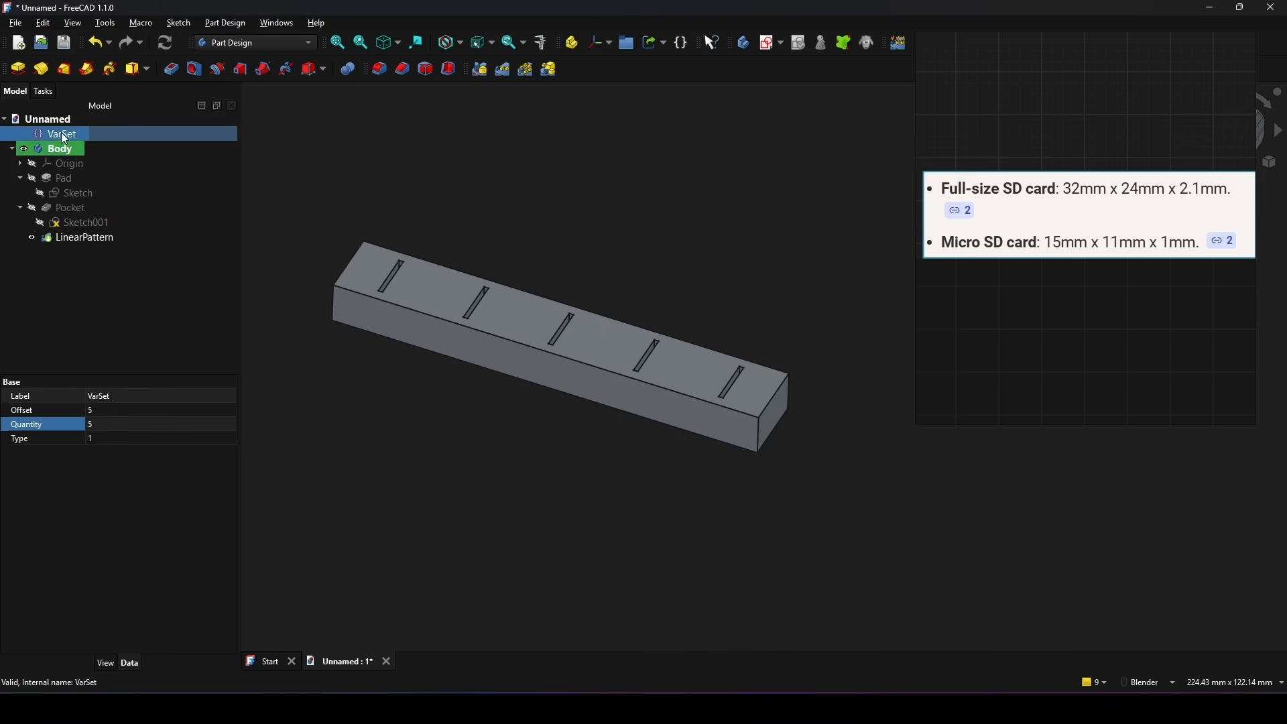
pyautogui.doubleClick(63, 136)
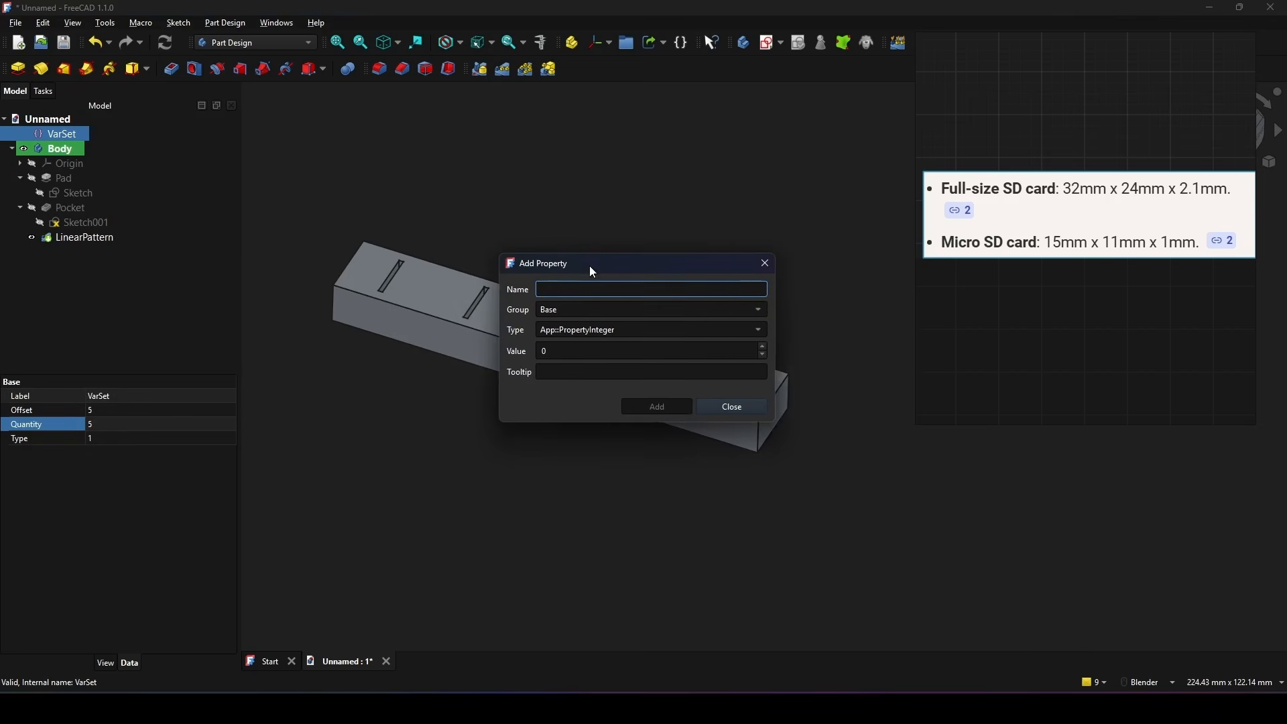
pyautogui.moveTo(593, 271); pyautogui.dragTo(567, 273)
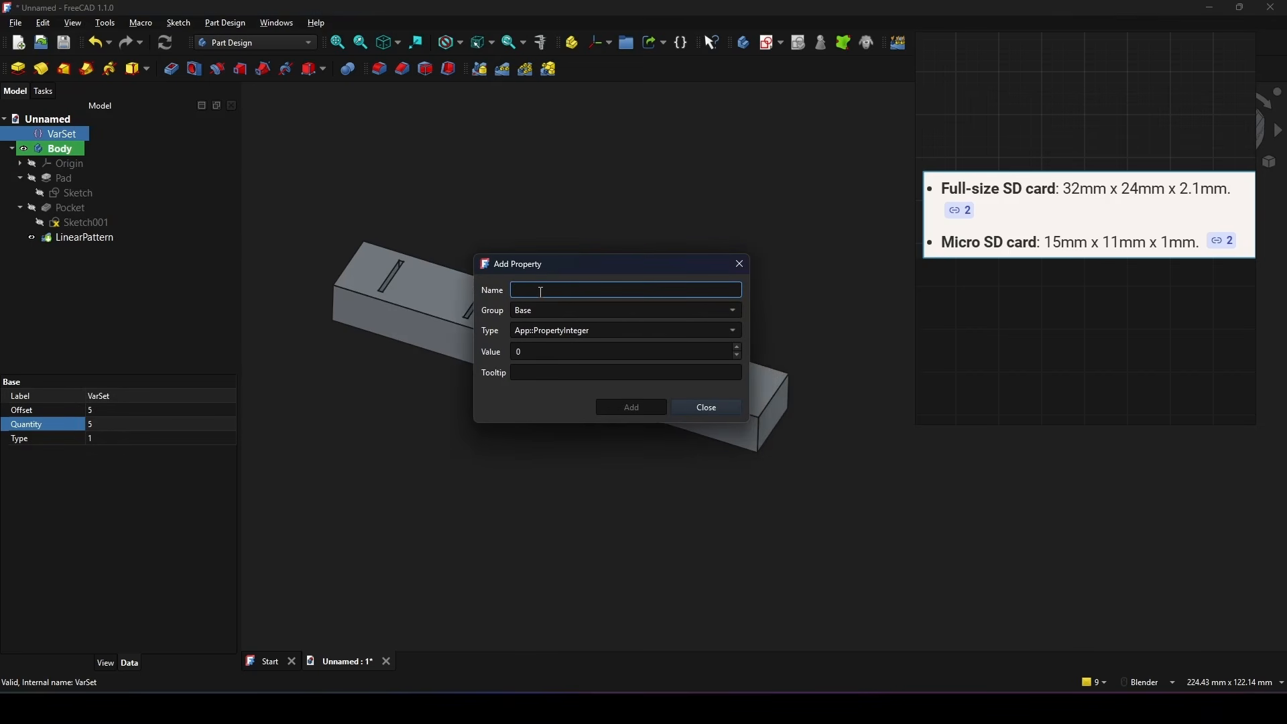
pyautogui.write('Tol')
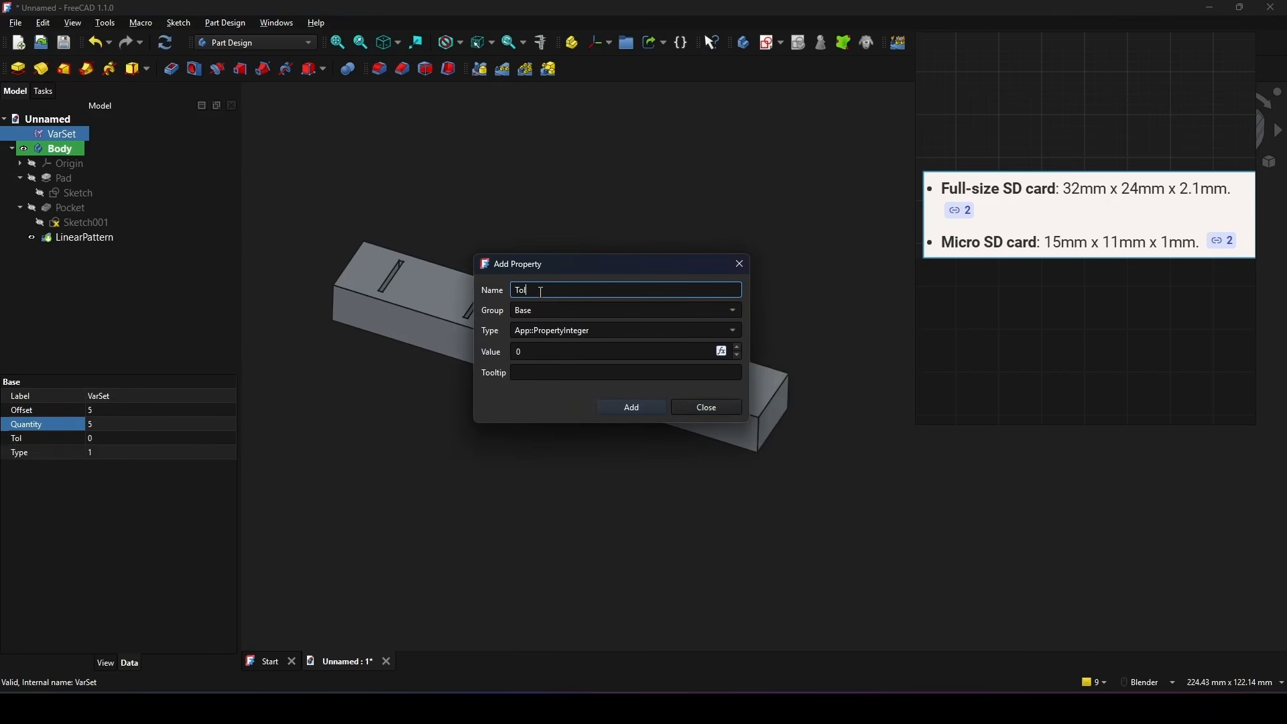
pyautogui.click(723, 331)
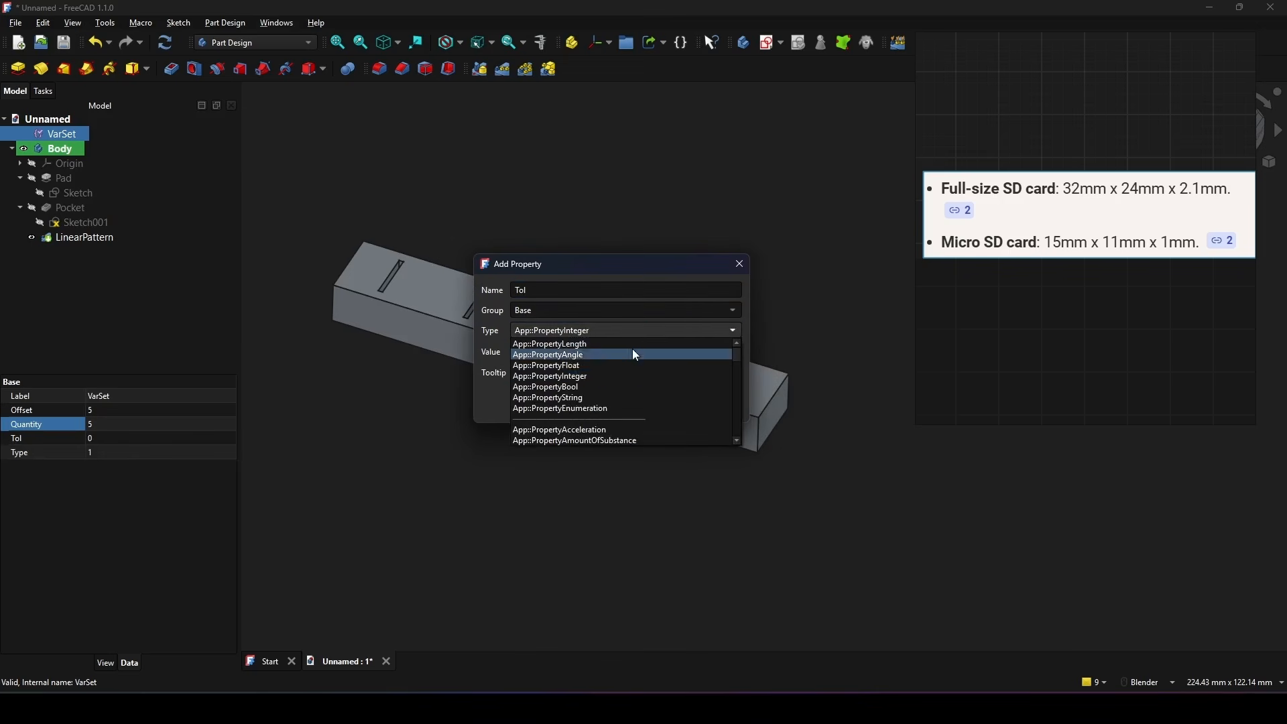
pyautogui.click(598, 368)
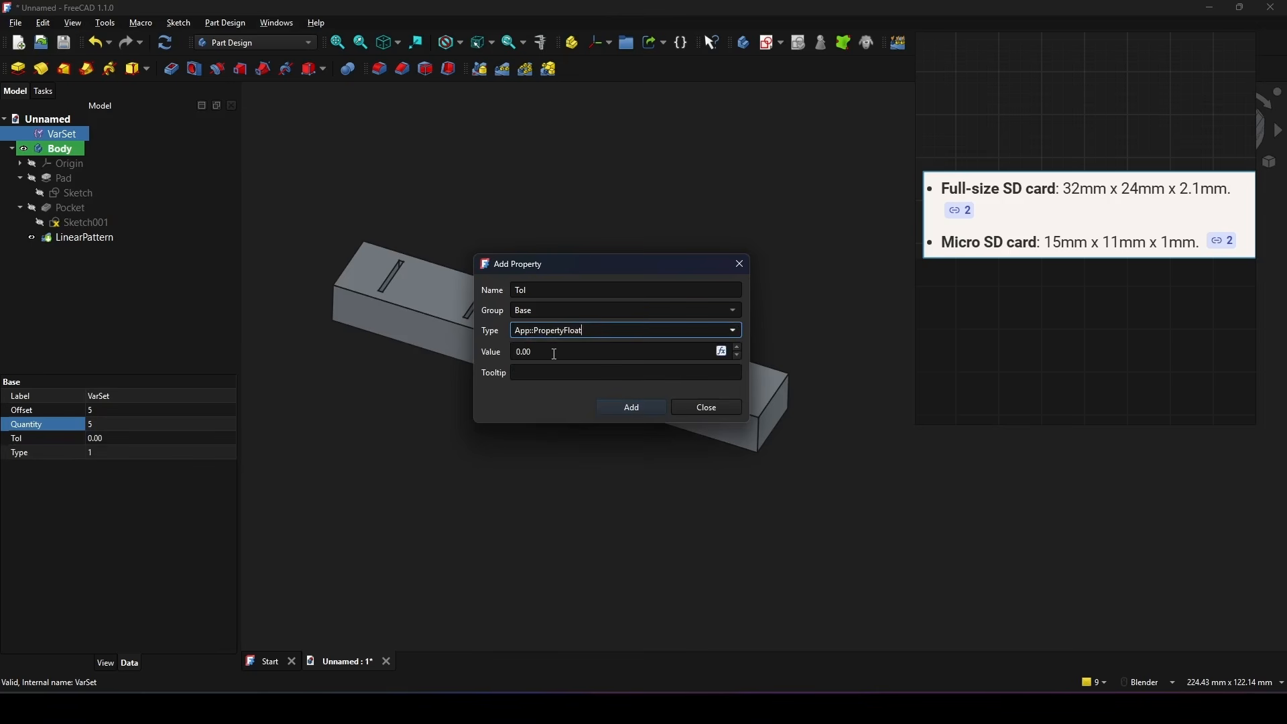
pyautogui.moveTo(597, 268); pyautogui.dragTo(574, 268)
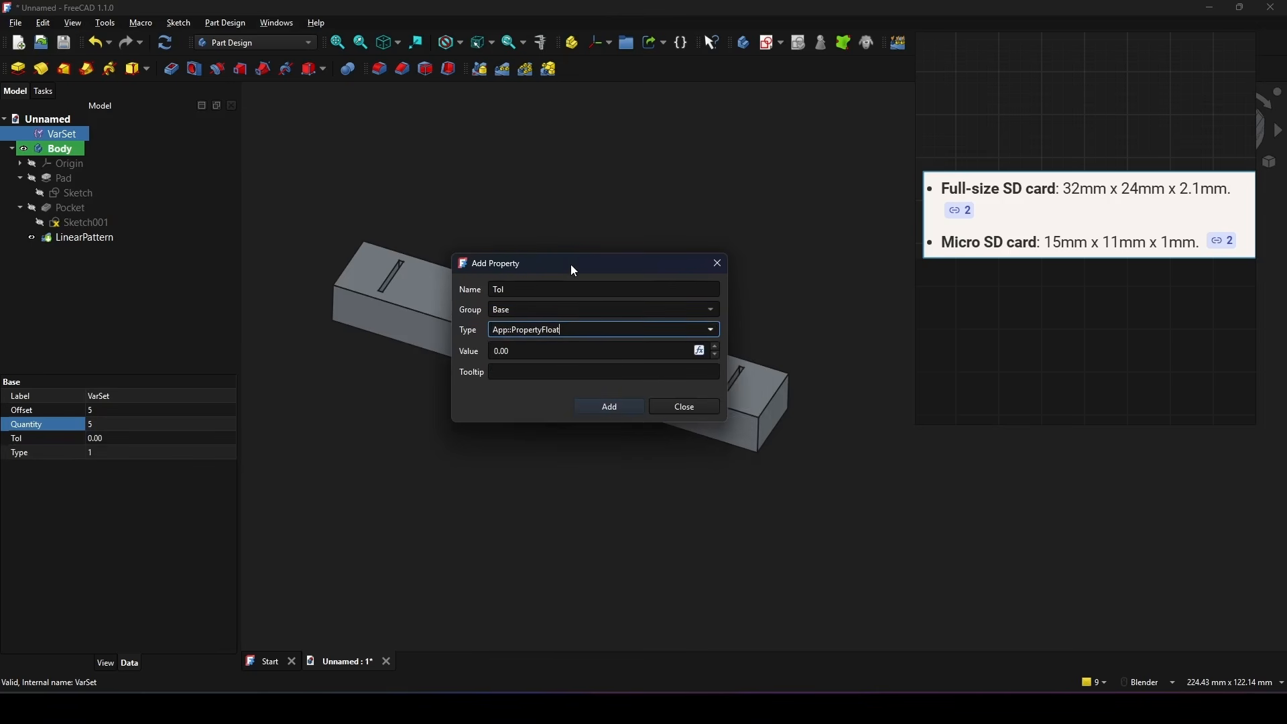
pyautogui.moveTo(526, 352); pyautogui.dragTo(487, 352)
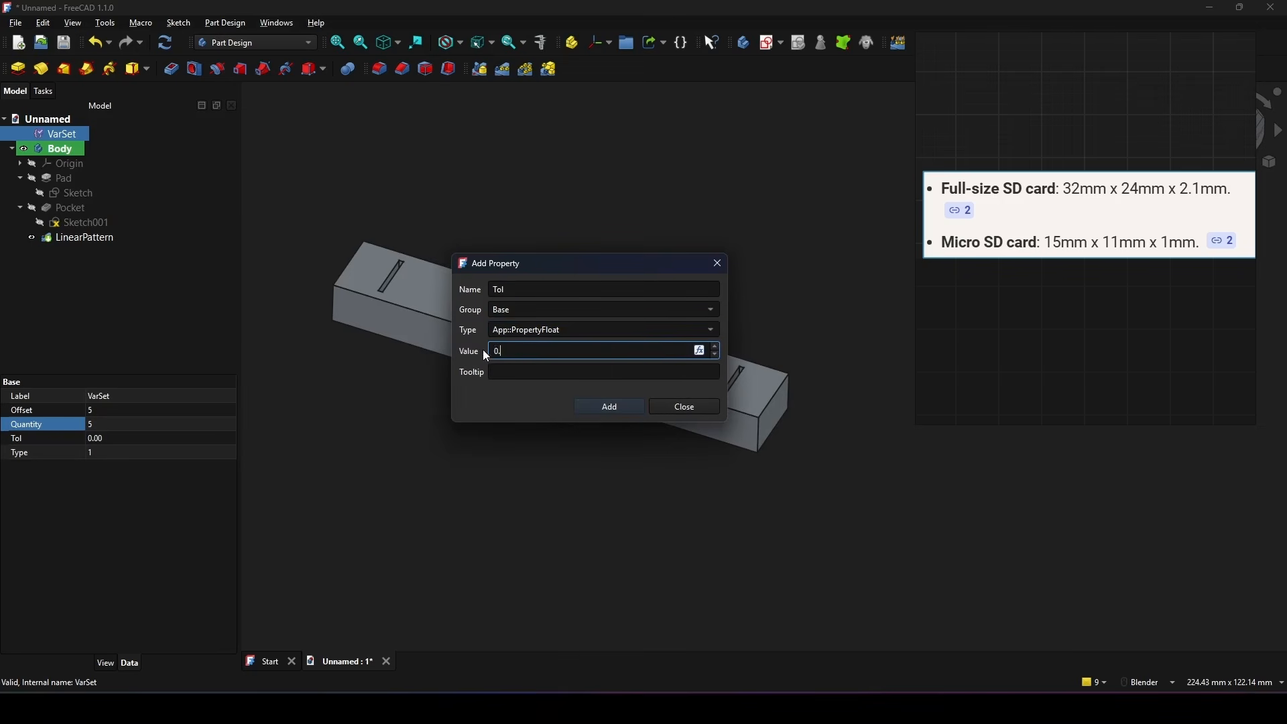
pyautogui.write('0.2')
pyautogui.click(610, 406)
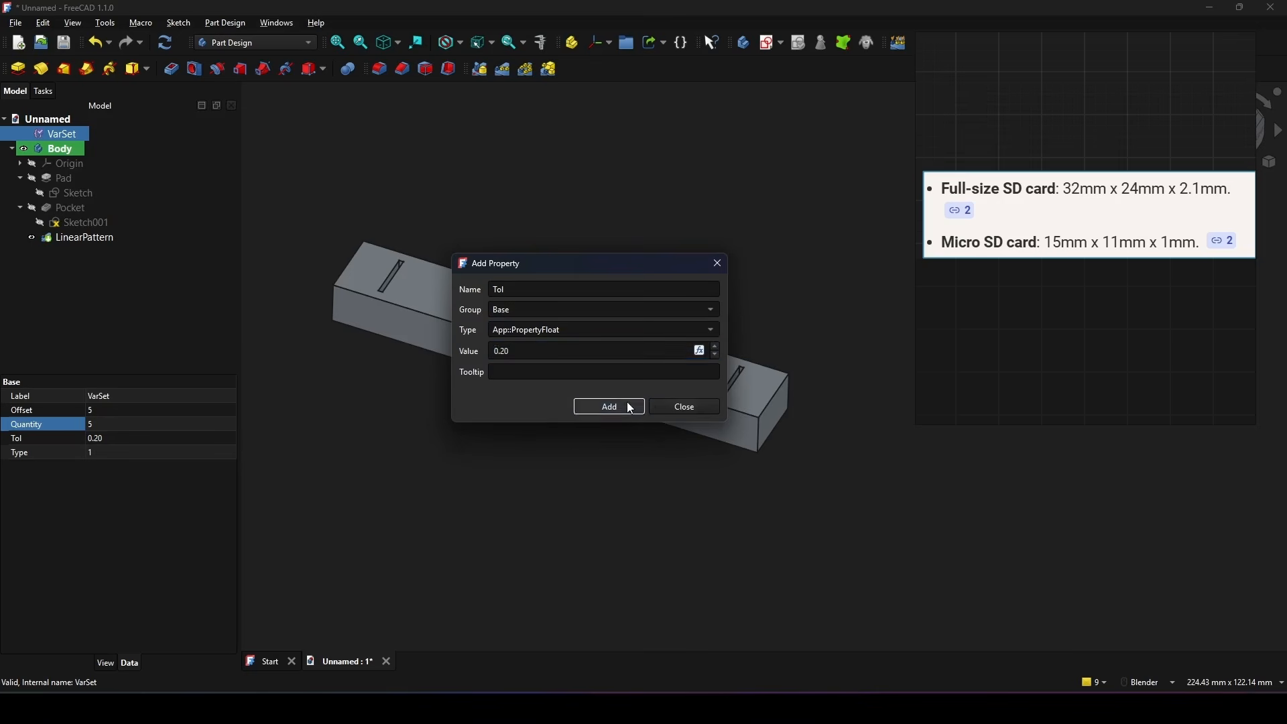
# Step: Finish adding properties to the VarSet and open the pocket's slot sketch, Sketch001, for editing
pyautogui.click(698, 410)
pyautogui.keyDown('shift'); pyautogui.moveTo(774, 301); pyautogui.dragTo(745, 272, button='middle'); pyautogui.keyUp('shift')
pyautogui.click(739, 247)
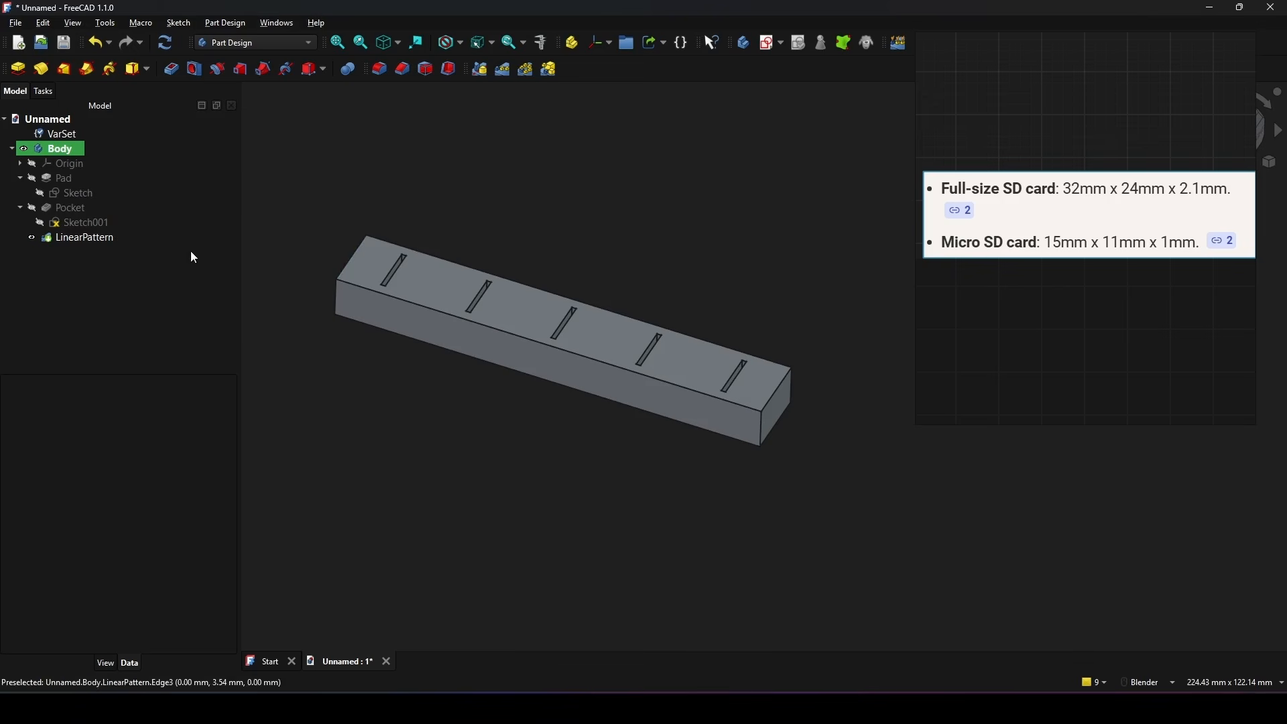
pyautogui.doubleClick(84, 223)
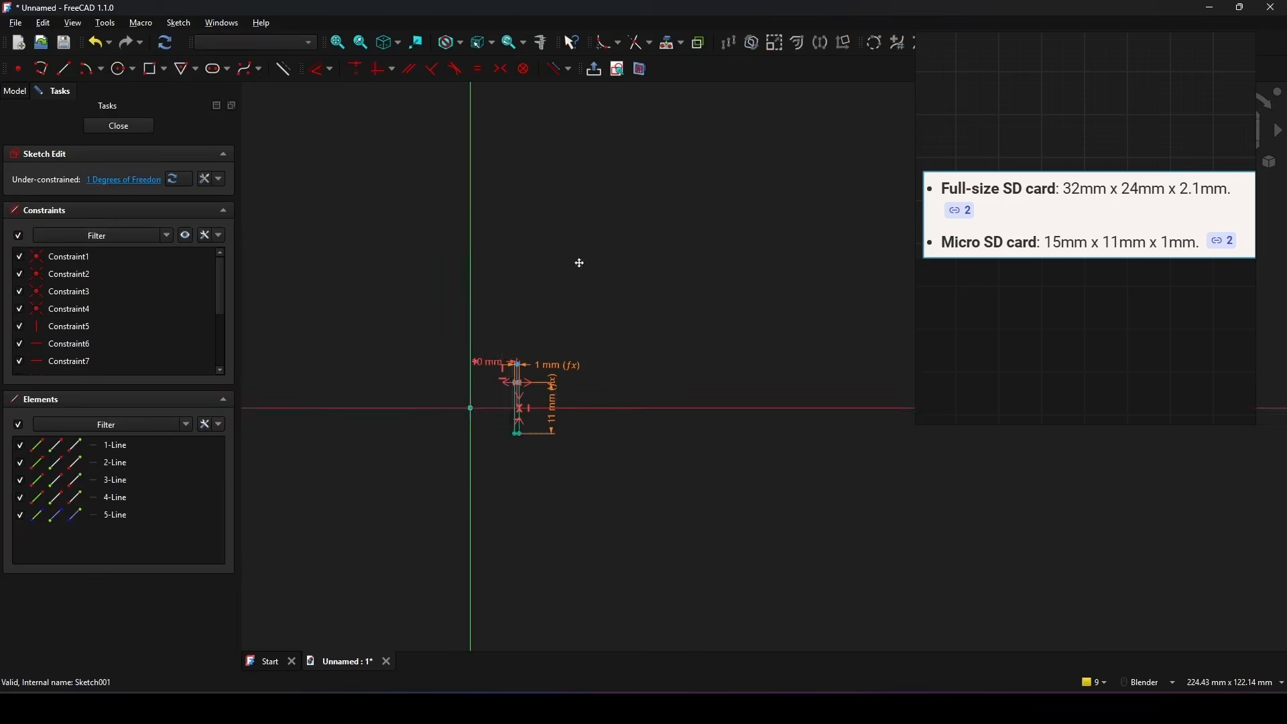
pyautogui.scroll(5, 600, 306)
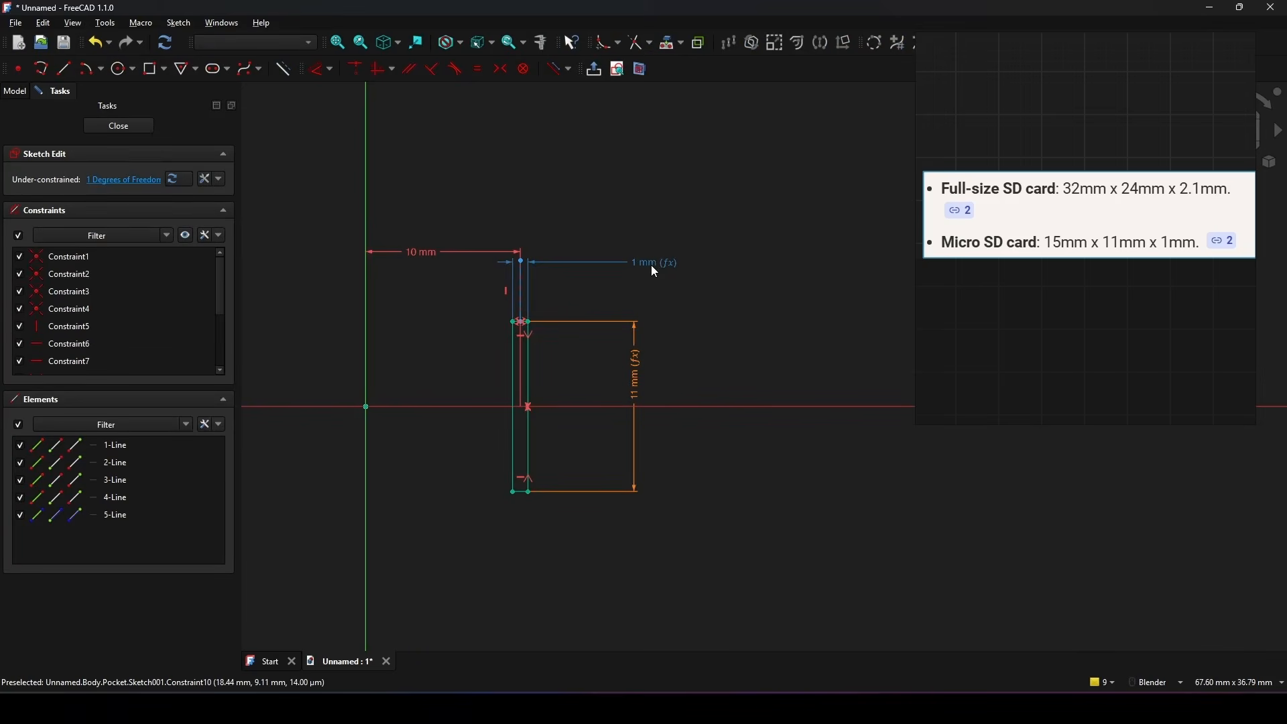
# Step: Set the slot's width expression to (VarSet.Type == 0 ? 2.1 : 1) + VarSet.Tol
pyautogui.doubleClick(652, 267)
pyautogui.moveTo(721, 260); pyautogui.dragTo(697, 259)
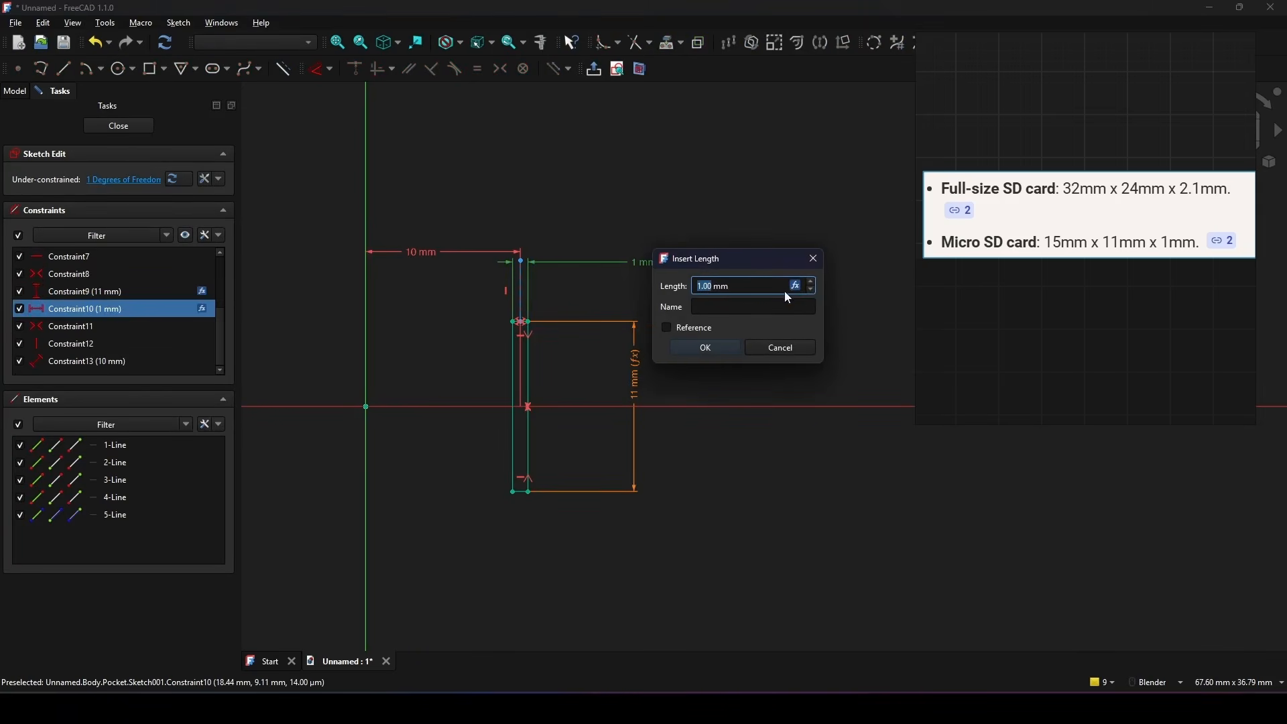
pyautogui.click(770, 282)
pyautogui.moveTo(794, 281); pyautogui.dragTo(739, 290)
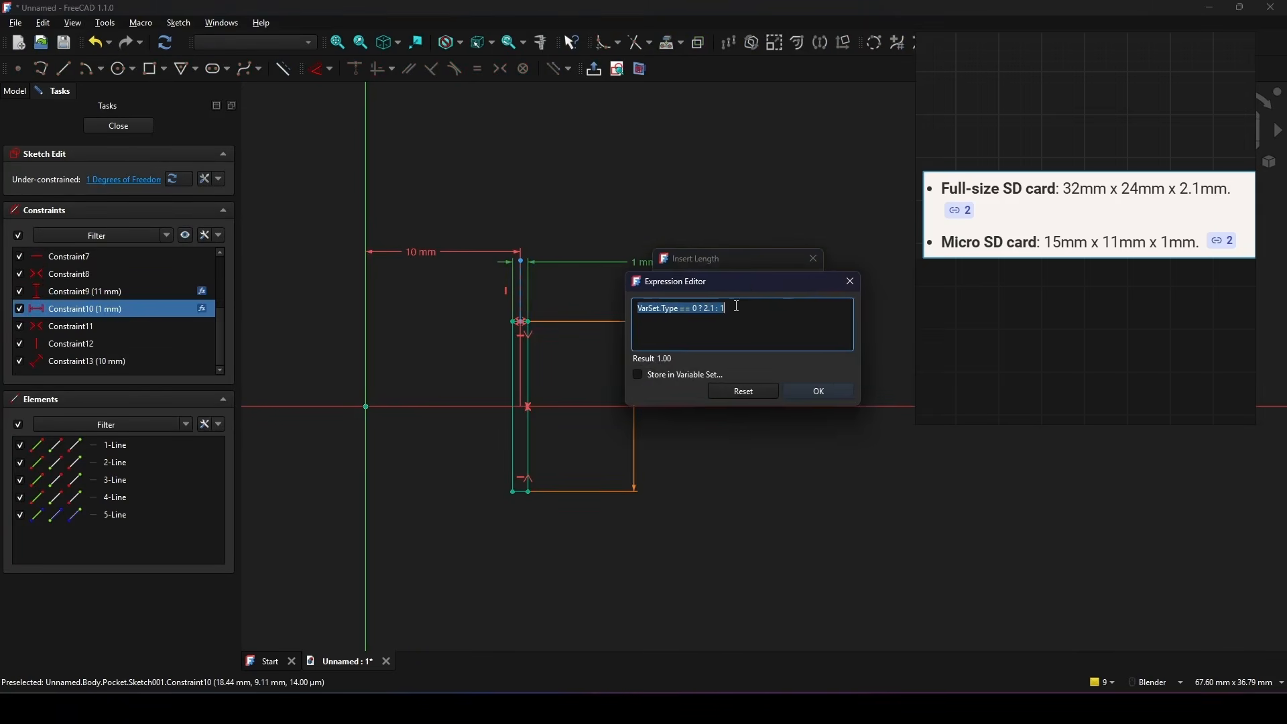
pyautogui.click(737, 306)
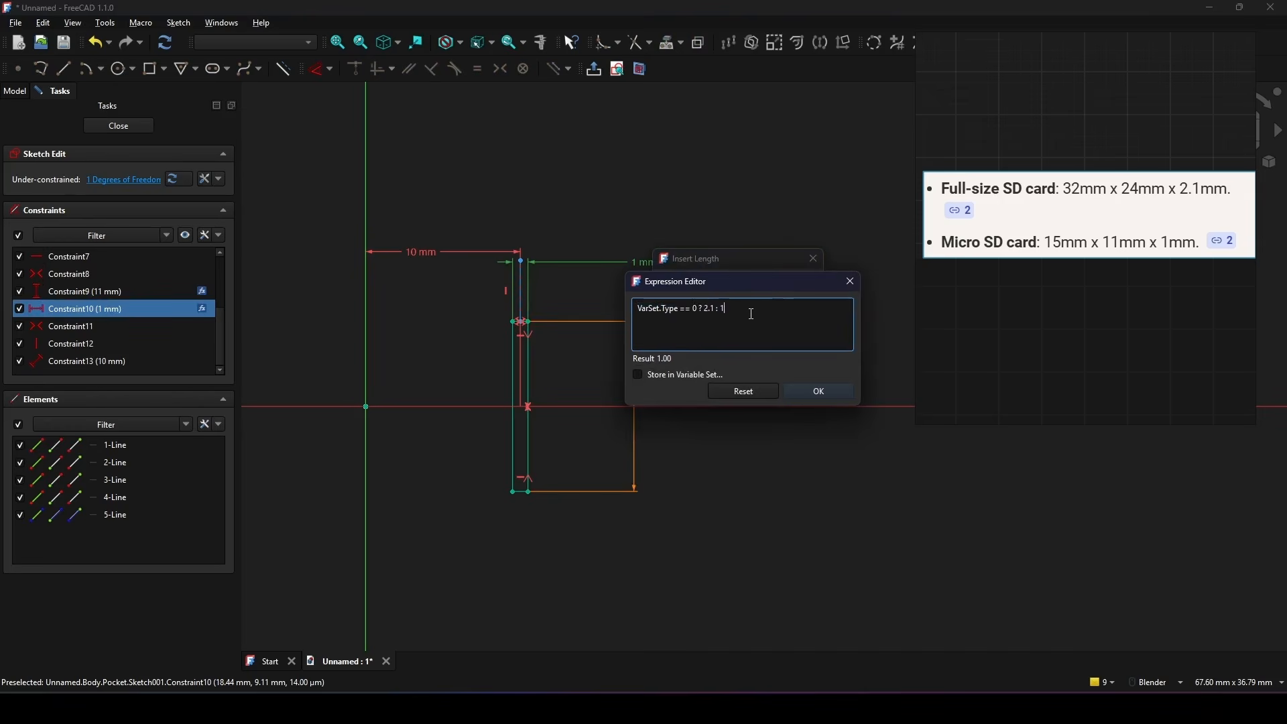
pyautogui.write(')')
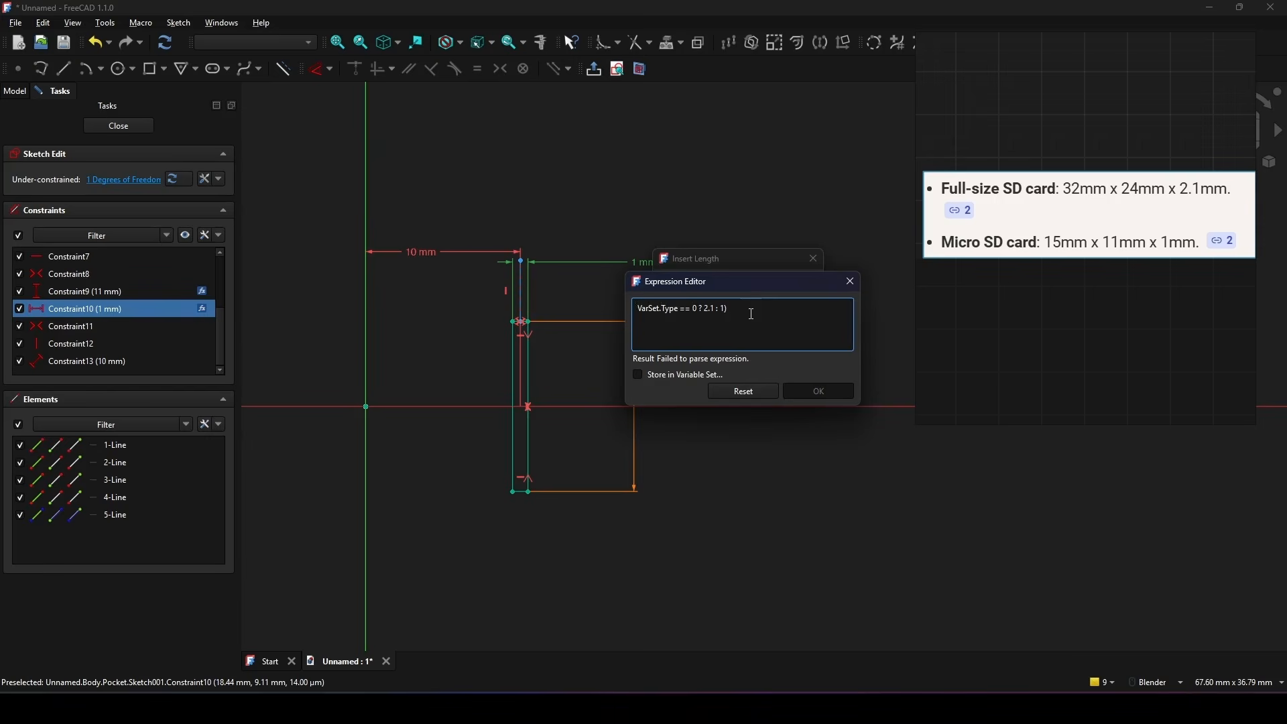
pyautogui.write('(')
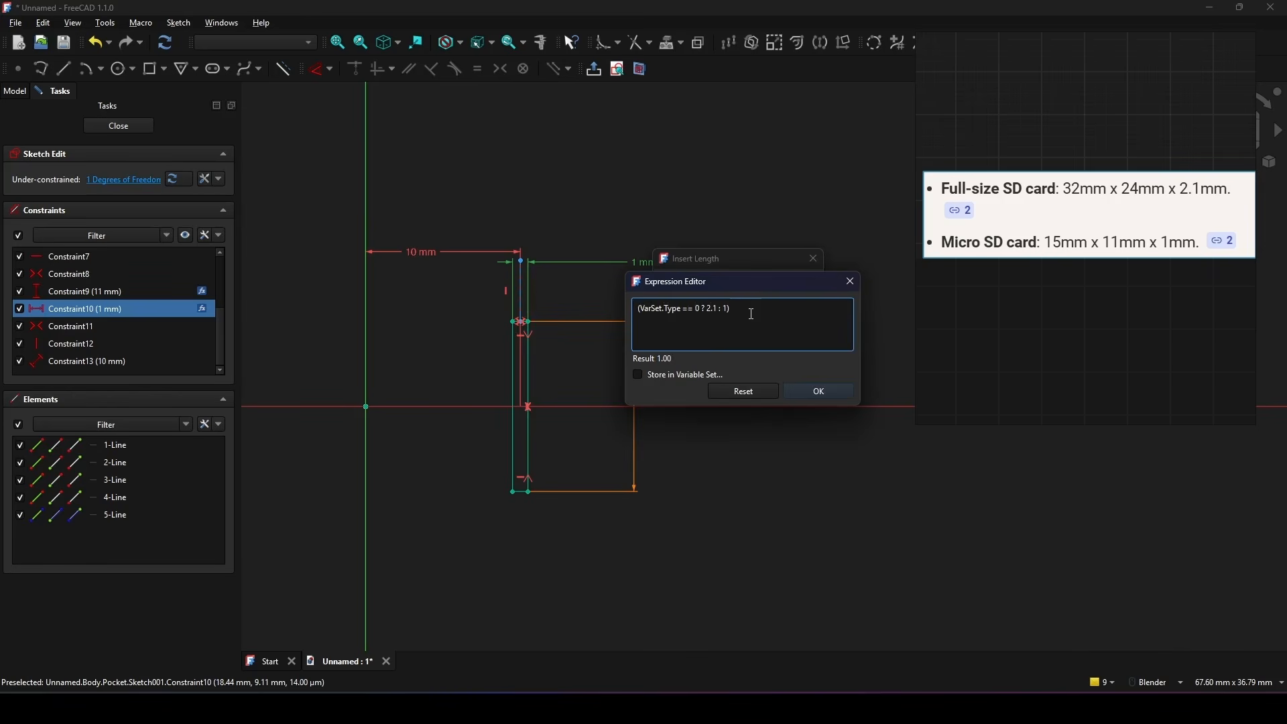
pyautogui.write('+')
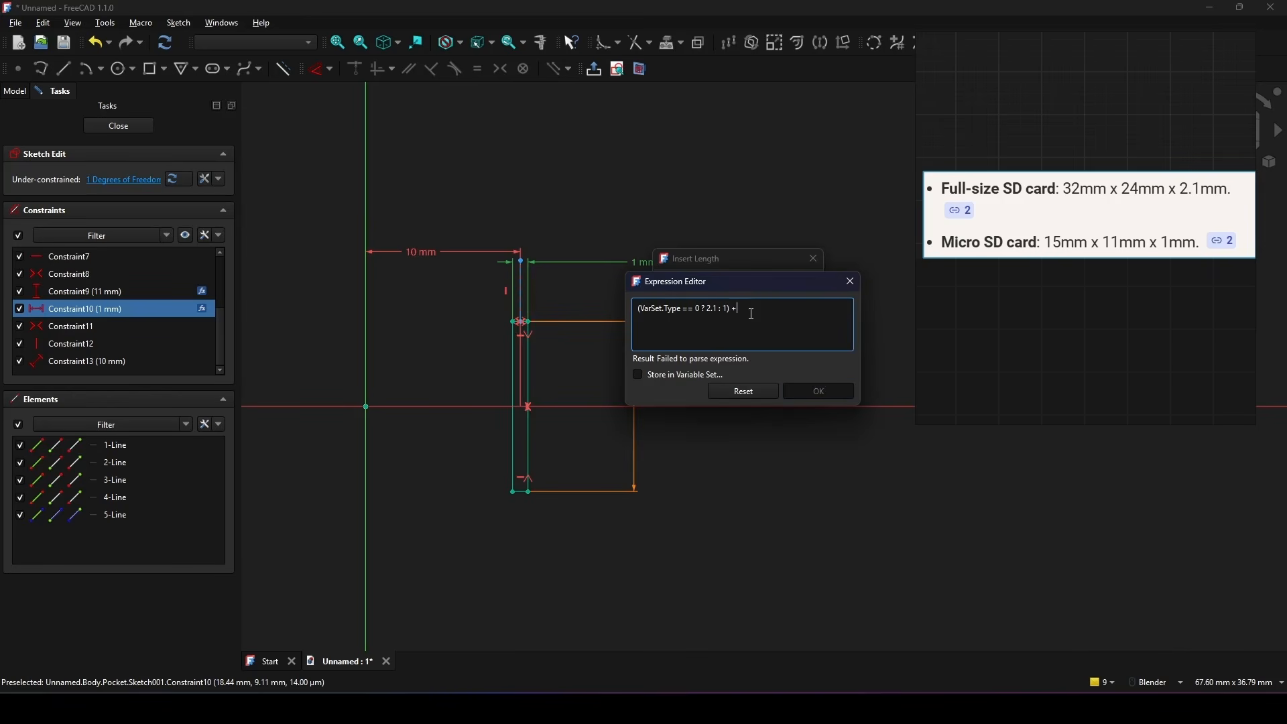
pyautogui.write(' var')
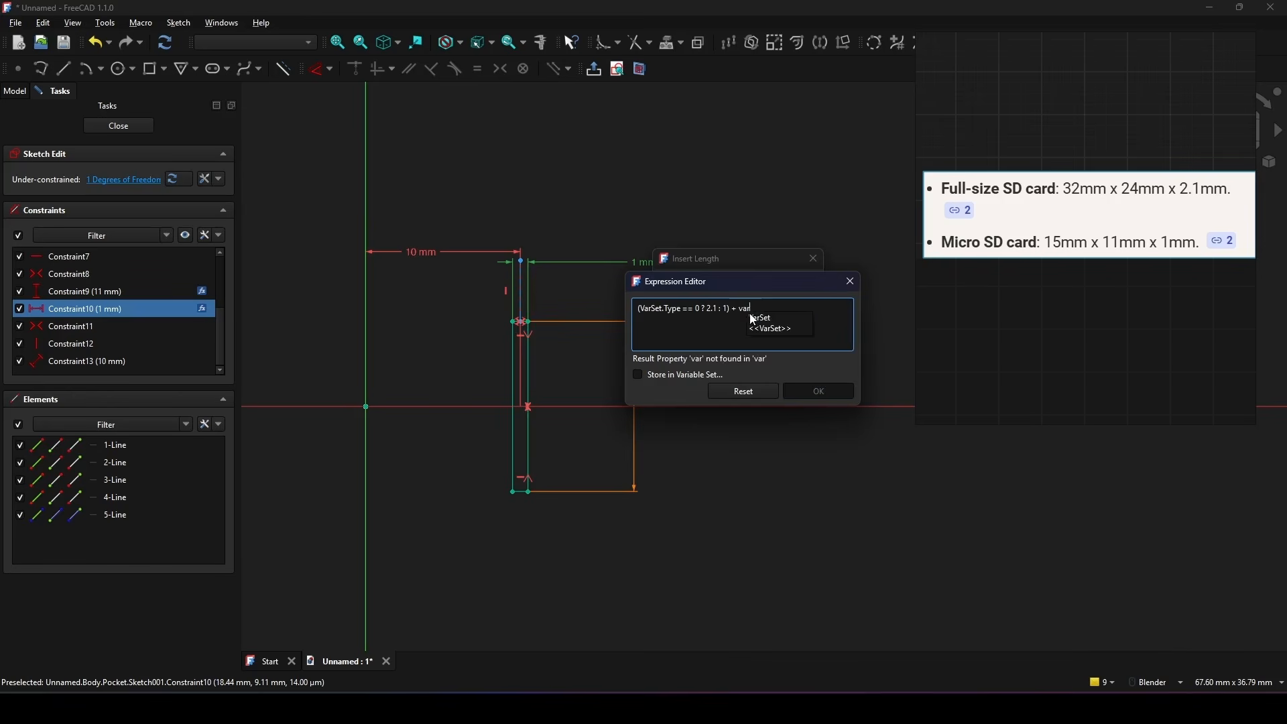
pyautogui.click(757, 319)
pyautogui.write('.')
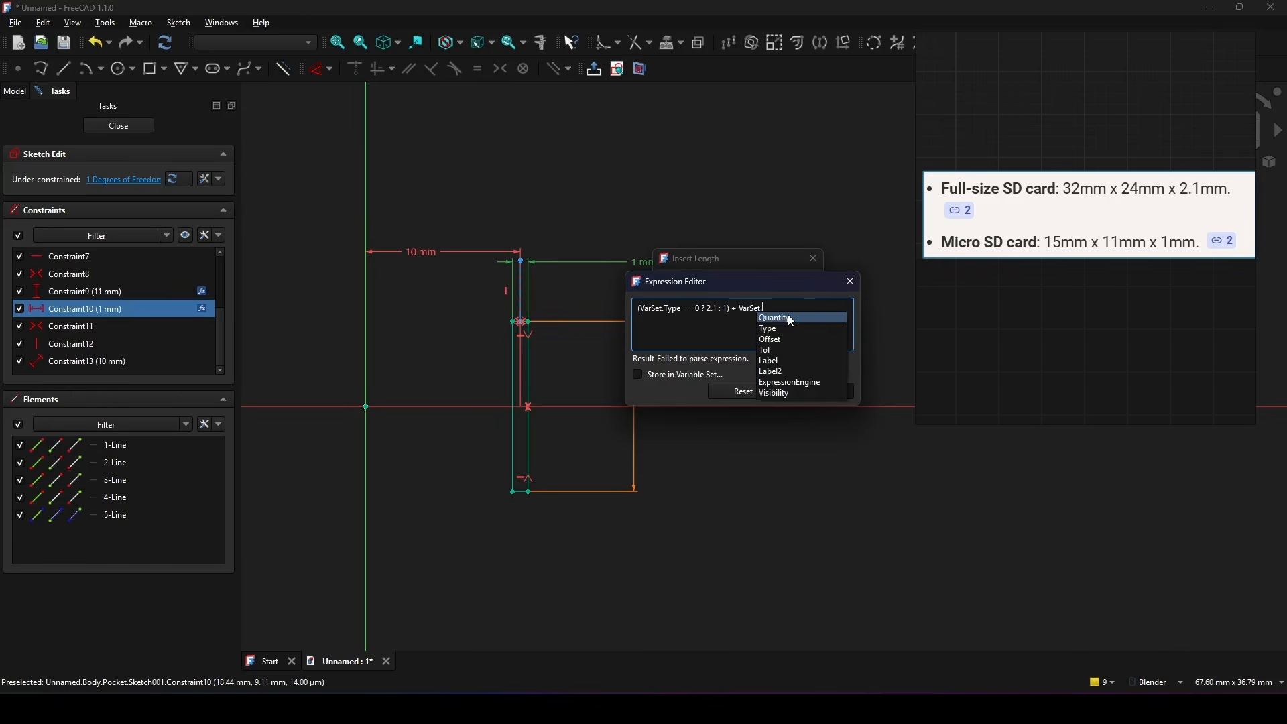
pyautogui.click(784, 349)
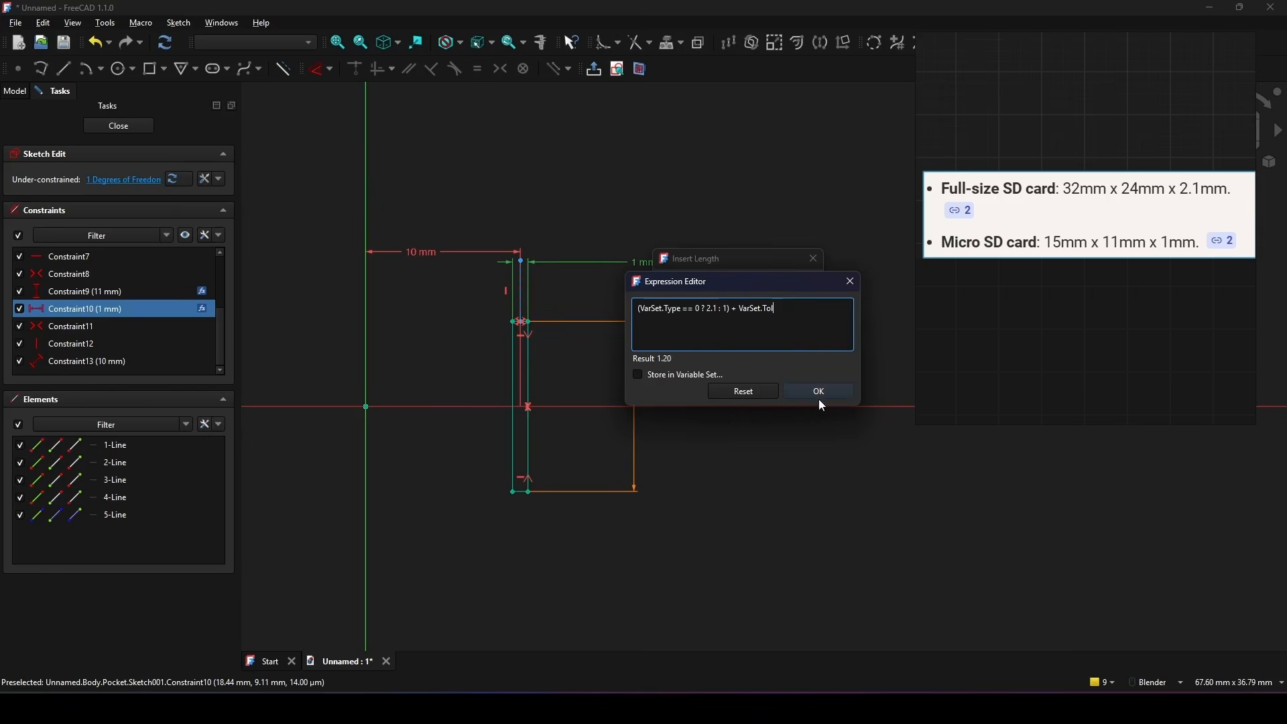
pyautogui.click(820, 393)
pyautogui.click(714, 348)
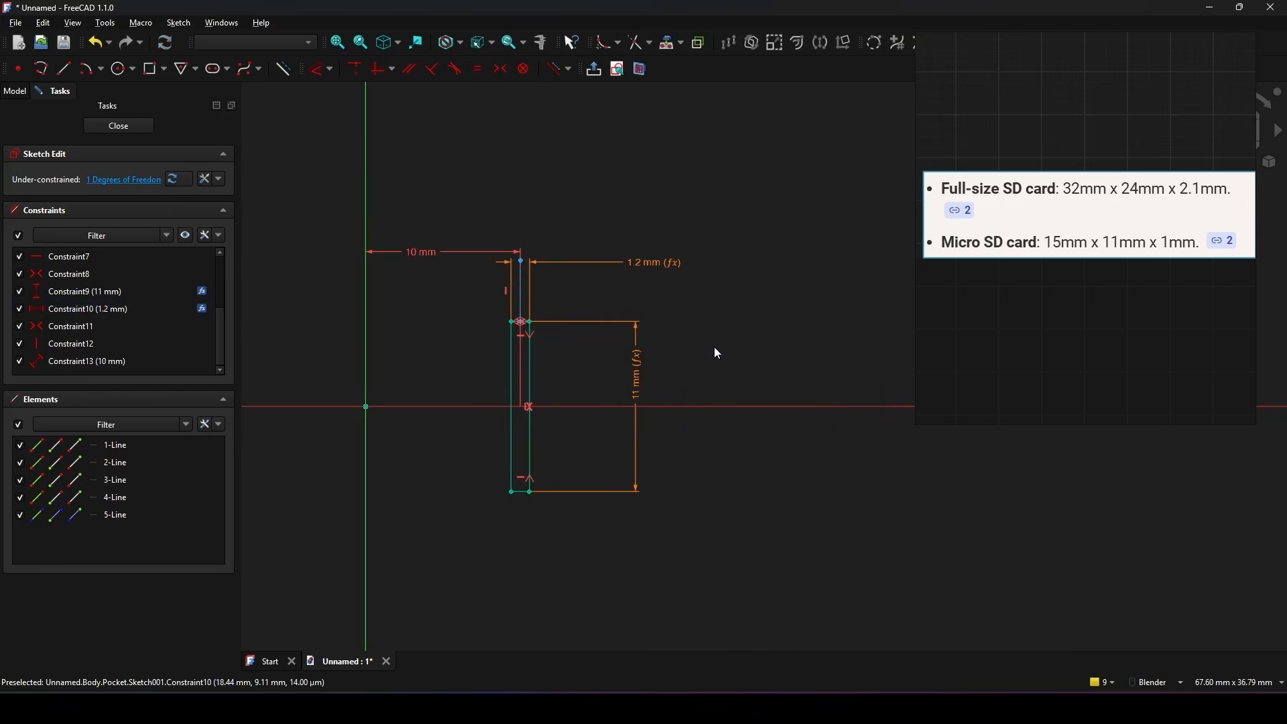
# Step: Set the slot's length expression to (VarSet.Type == 0 ? 24 : 11) + VarSet.Tol and close the sketch
pyautogui.keyDown('shift'); pyautogui.moveTo(710, 351); pyautogui.dragTo(682, 299, button='middle'); pyautogui.keyUp('shift')
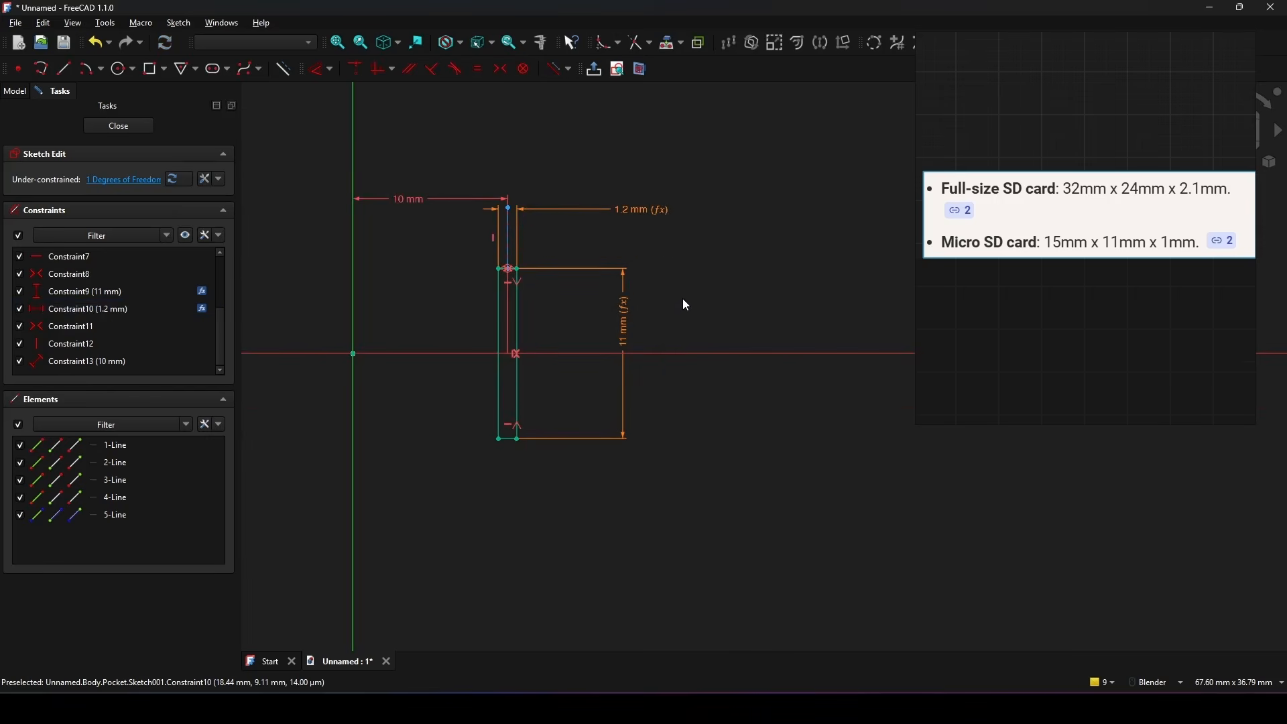
pyautogui.doubleClick(635, 332)
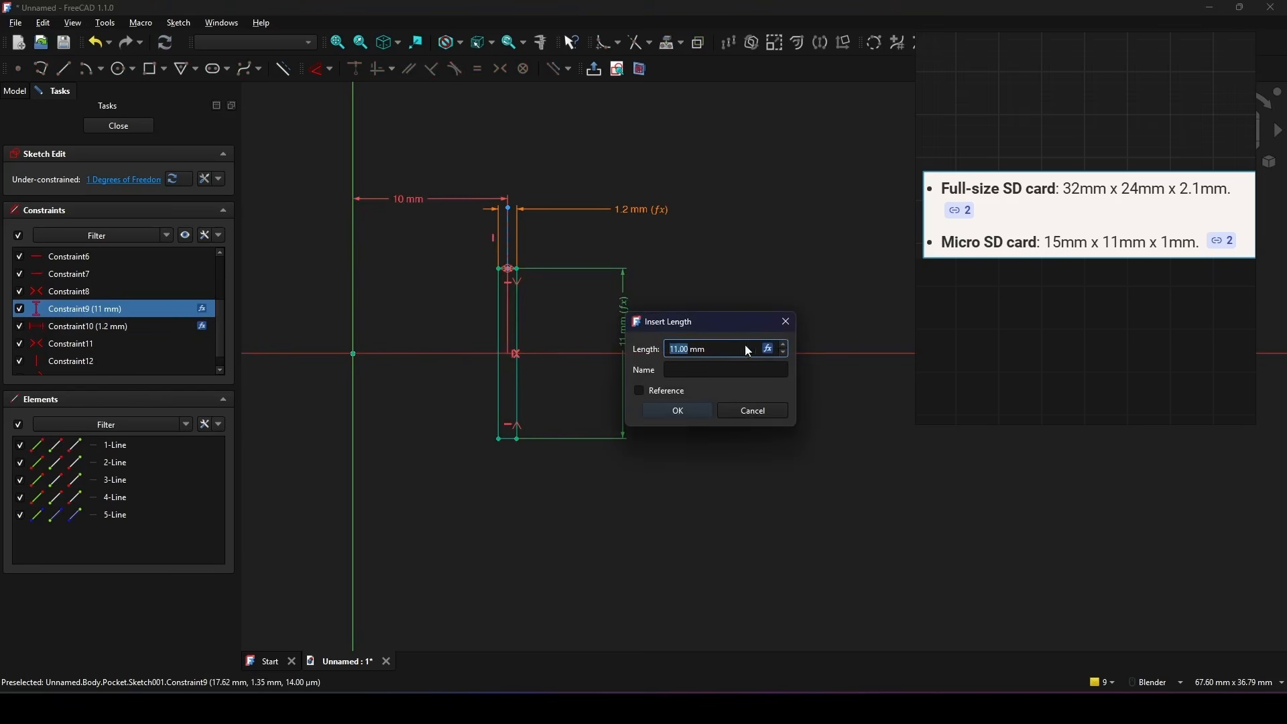
pyautogui.click(769, 348)
pyautogui.moveTo(770, 346); pyautogui.dragTo(669, 333)
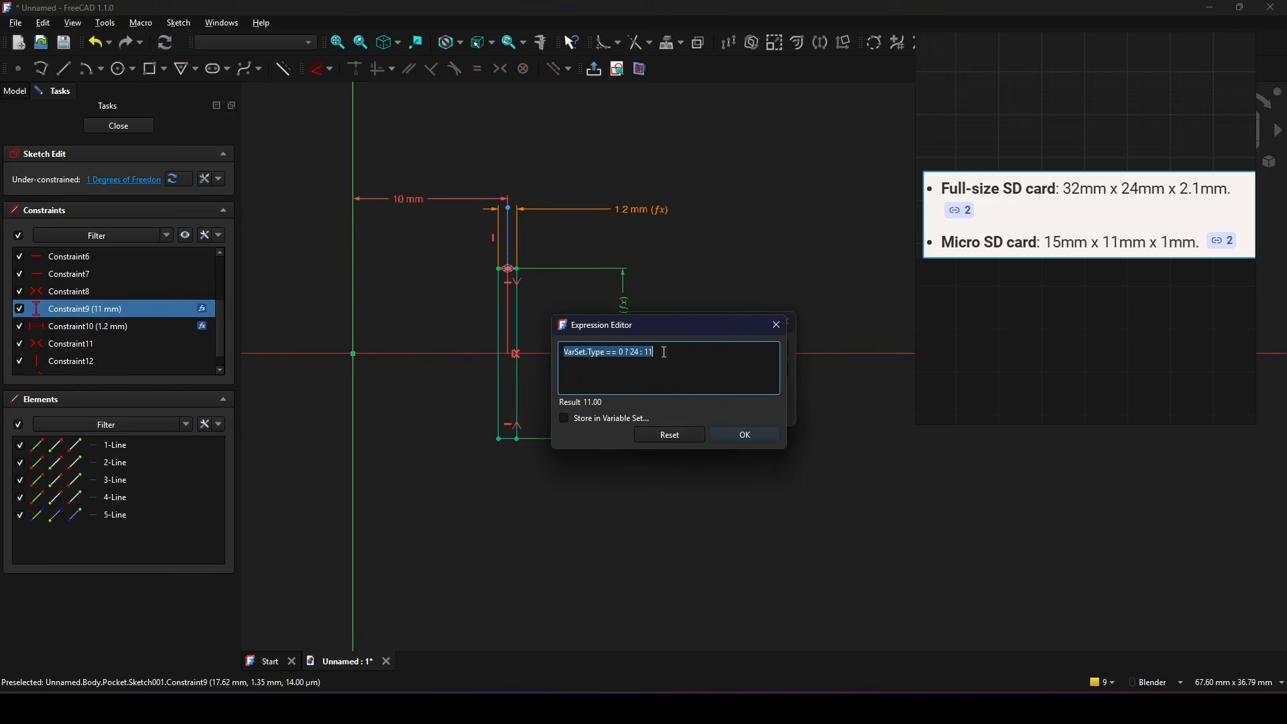
pyautogui.click(665, 351)
pyautogui.write(')')
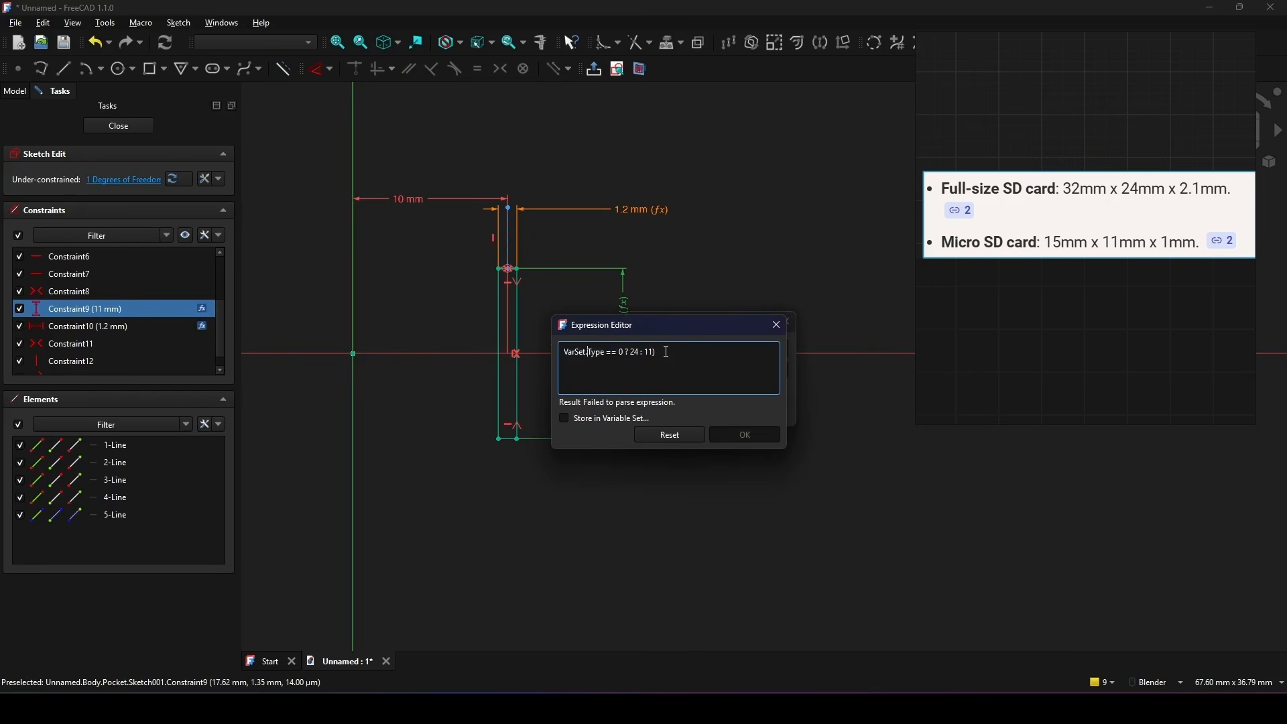
pyautogui.write('(')
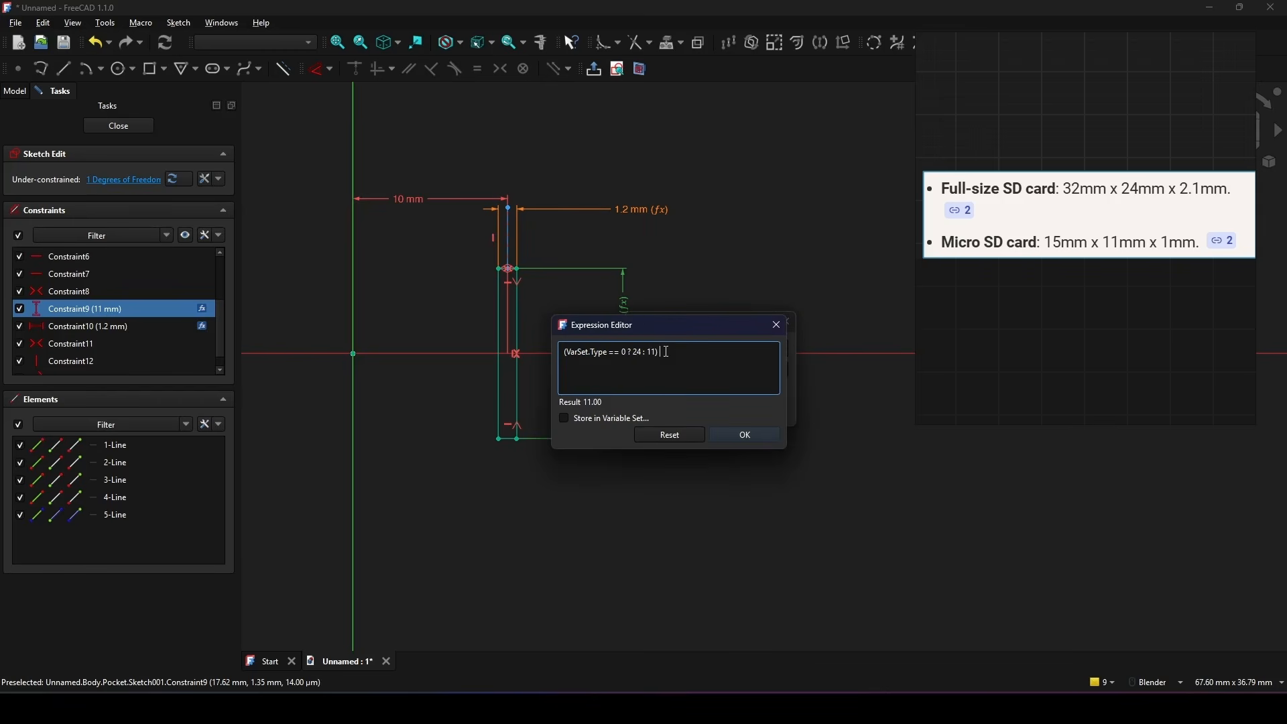
pyautogui.write(' + VarSet.')
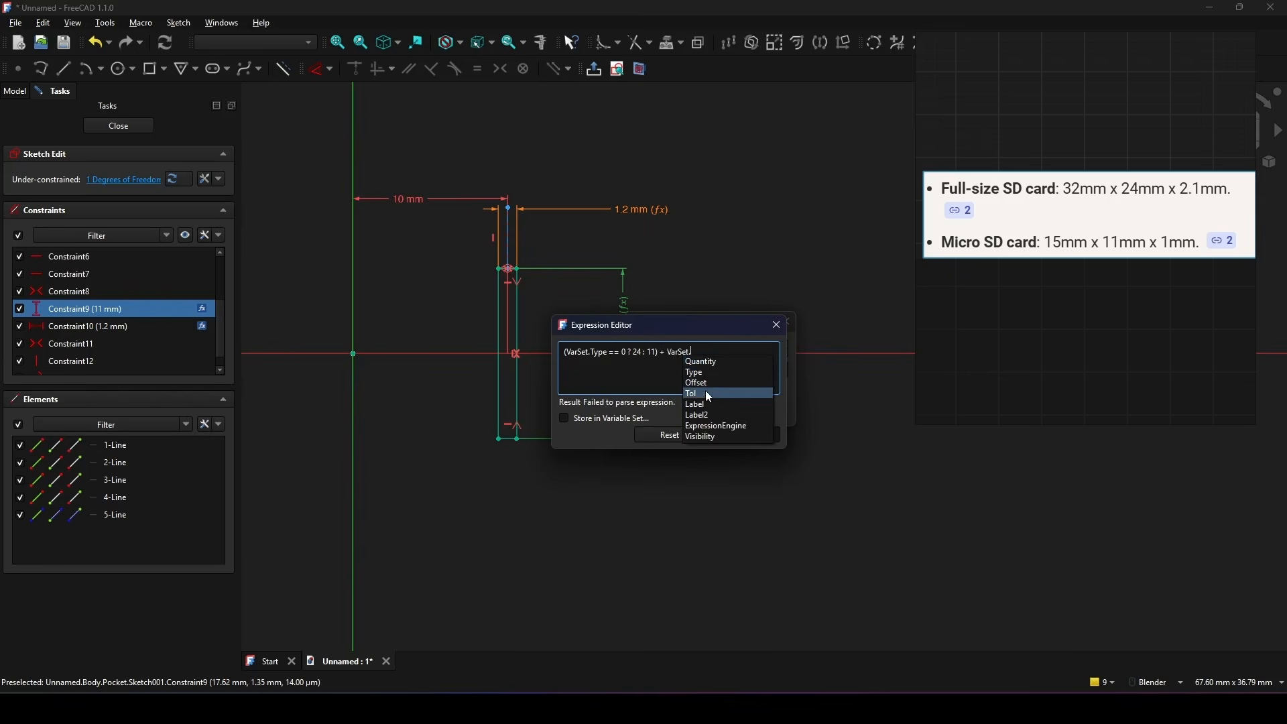
pyautogui.click(708, 394)
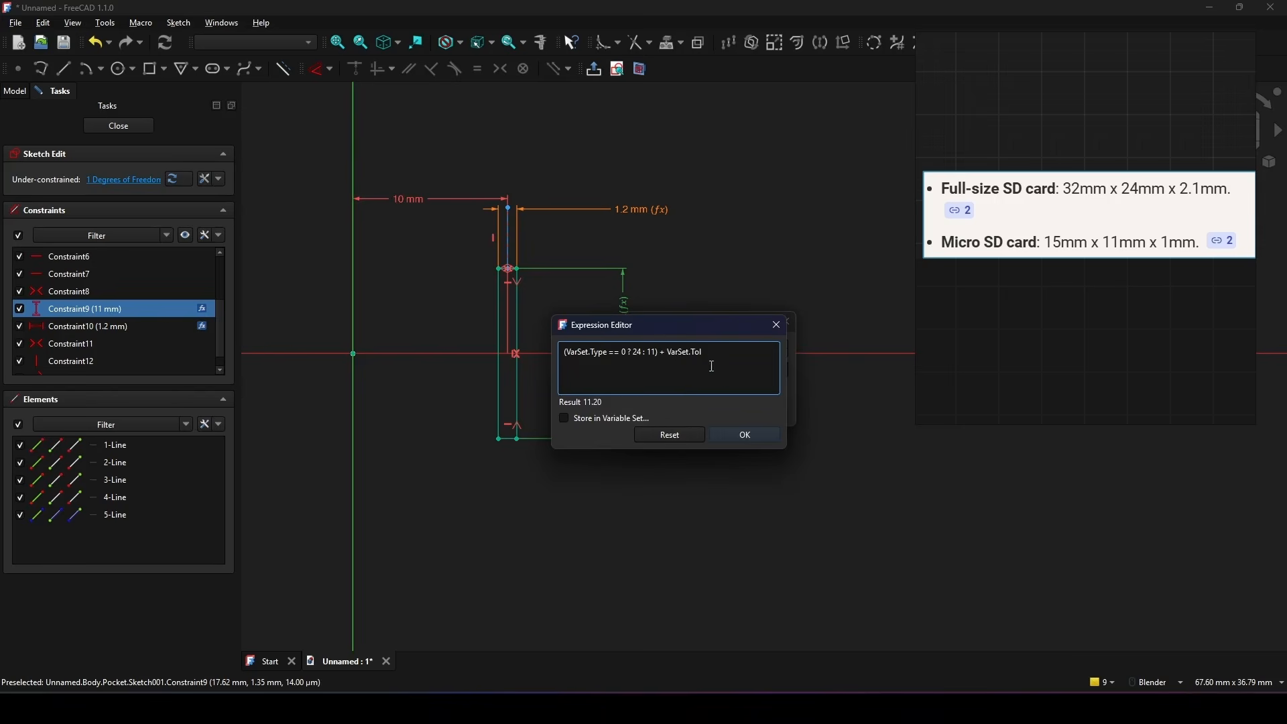
pyautogui.click(745, 431)
pyautogui.click(690, 410)
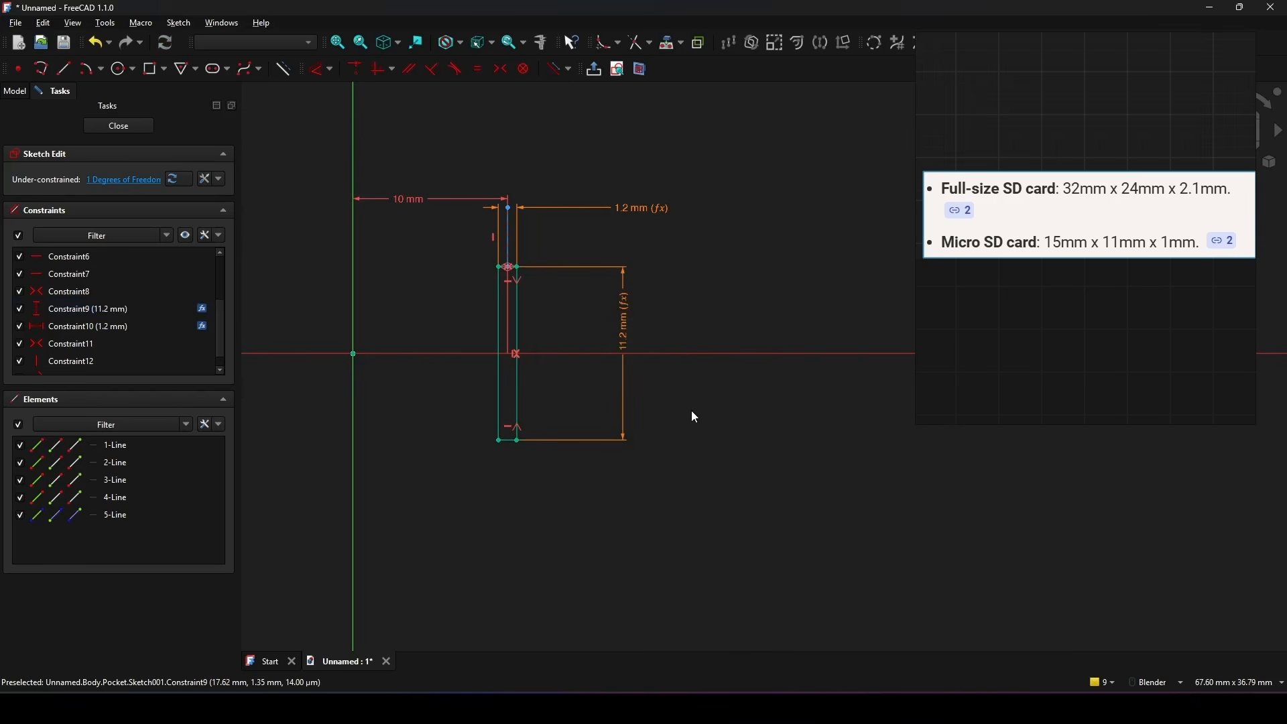
pyautogui.click(119, 127)
# Step: Set the VarSet's Tol to 0.5 and examine the slots along the block
pyautogui.scroll(5, 598, 335)
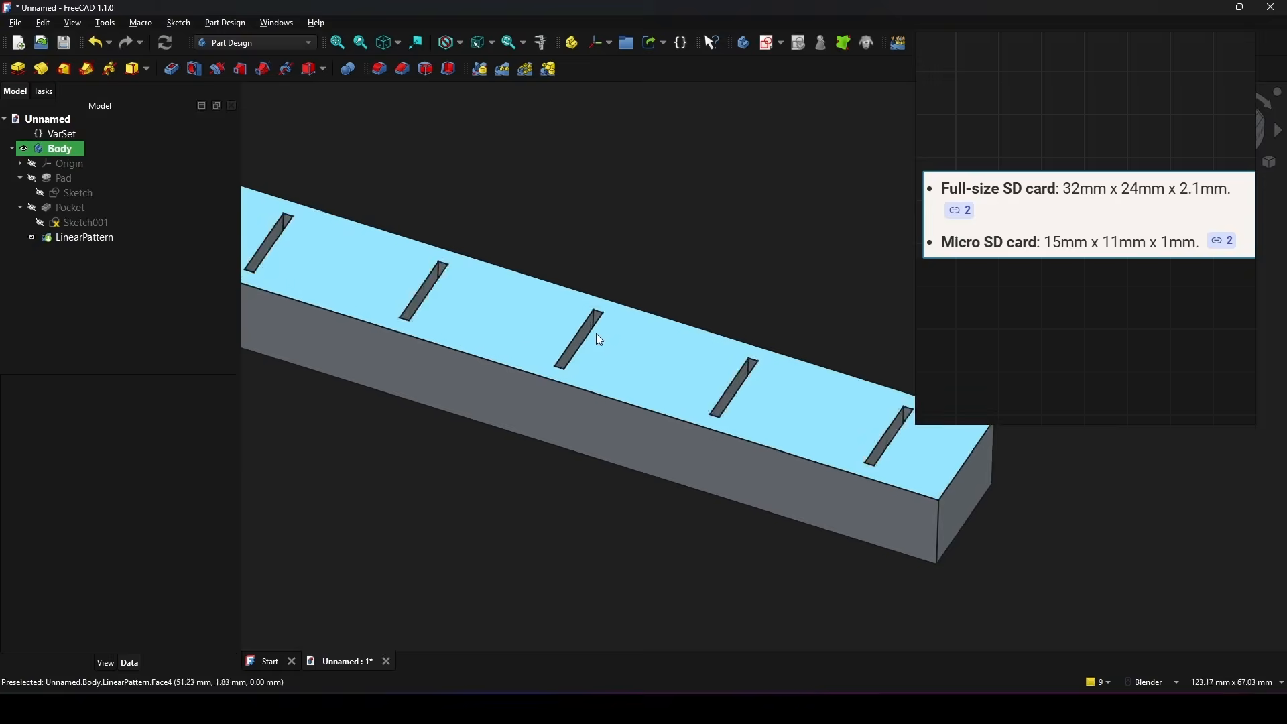
pyautogui.scroll(-3, 634, 328)
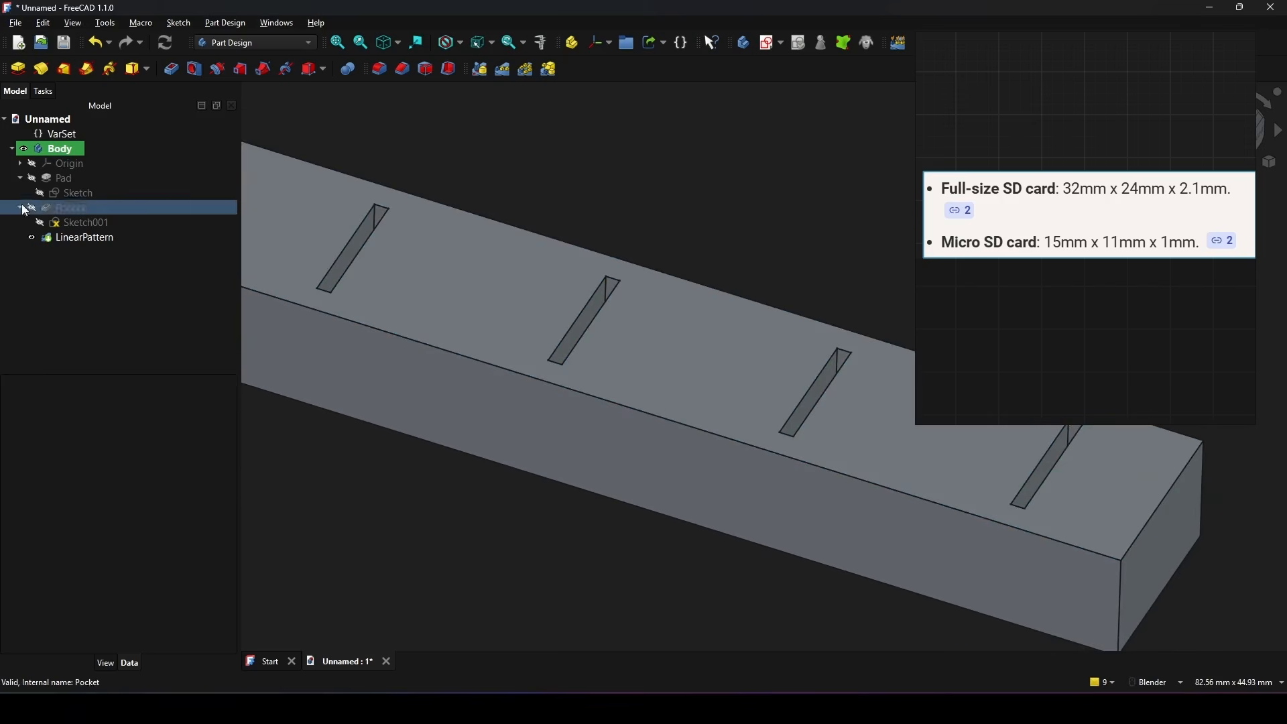
pyautogui.click(64, 137)
pyautogui.click(96, 439)
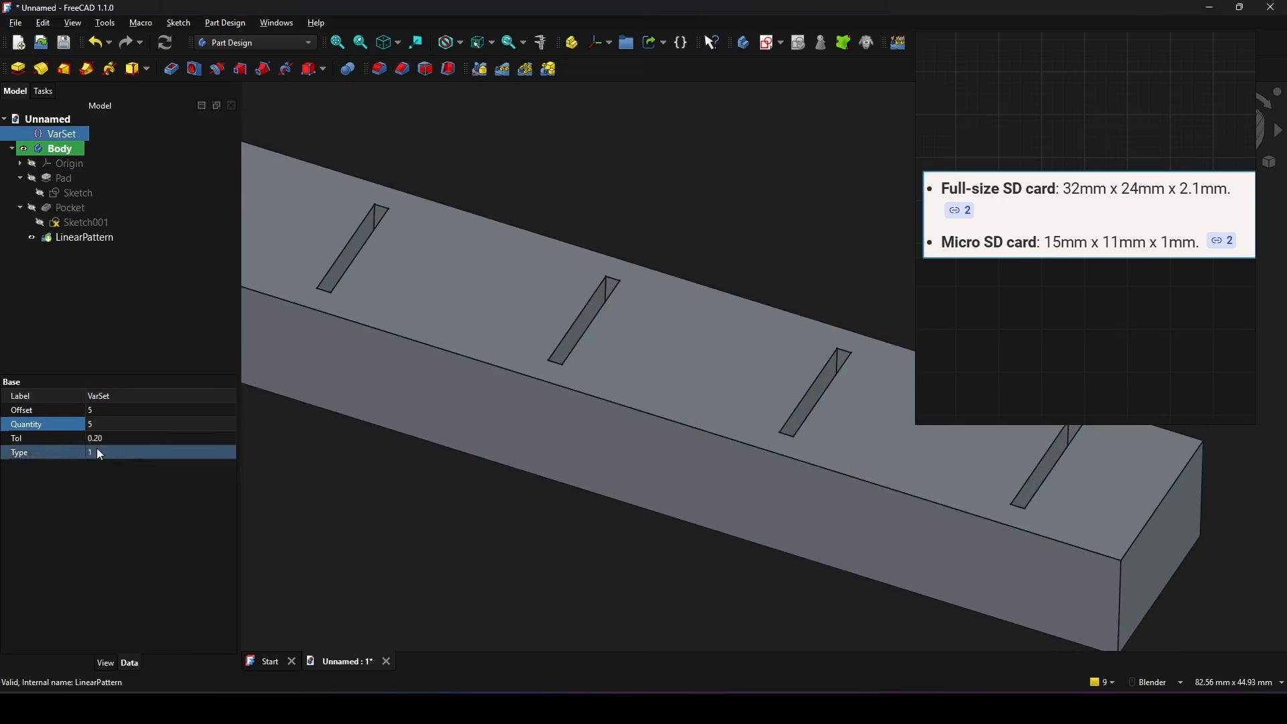
pyautogui.write('.5')
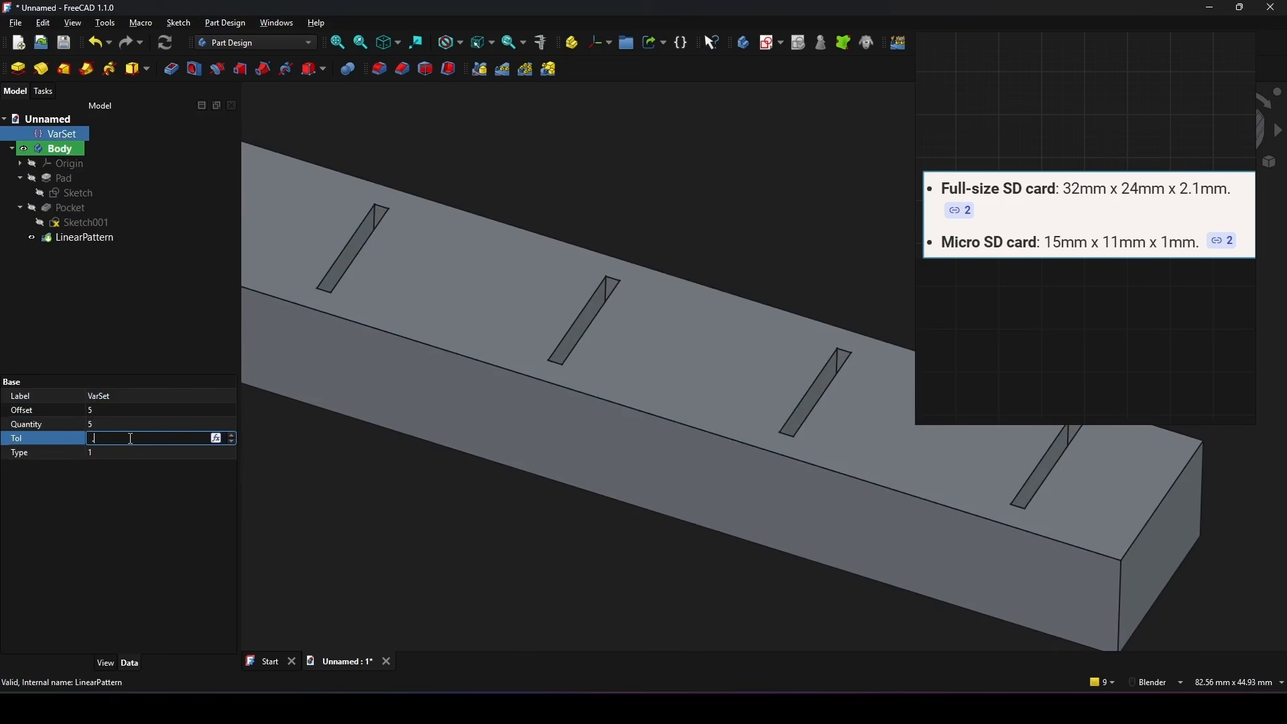
pyautogui.press('Return')
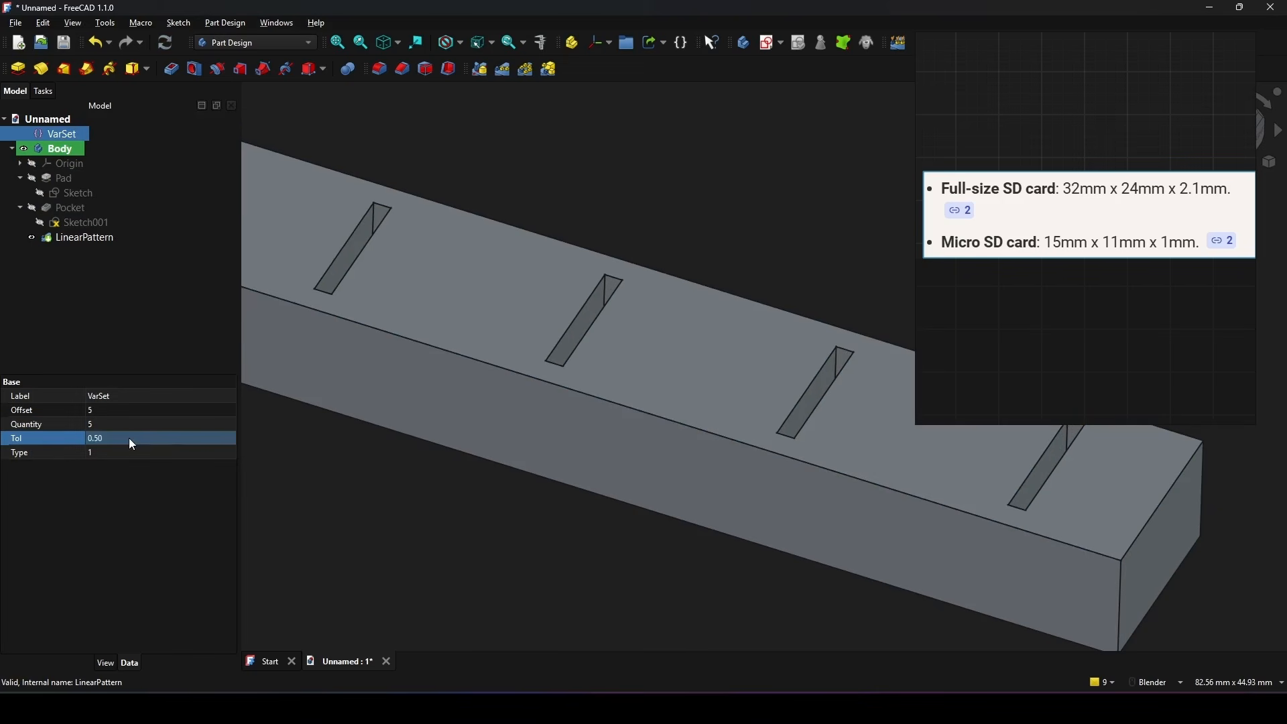
pyautogui.scroll(-2, 617, 364)
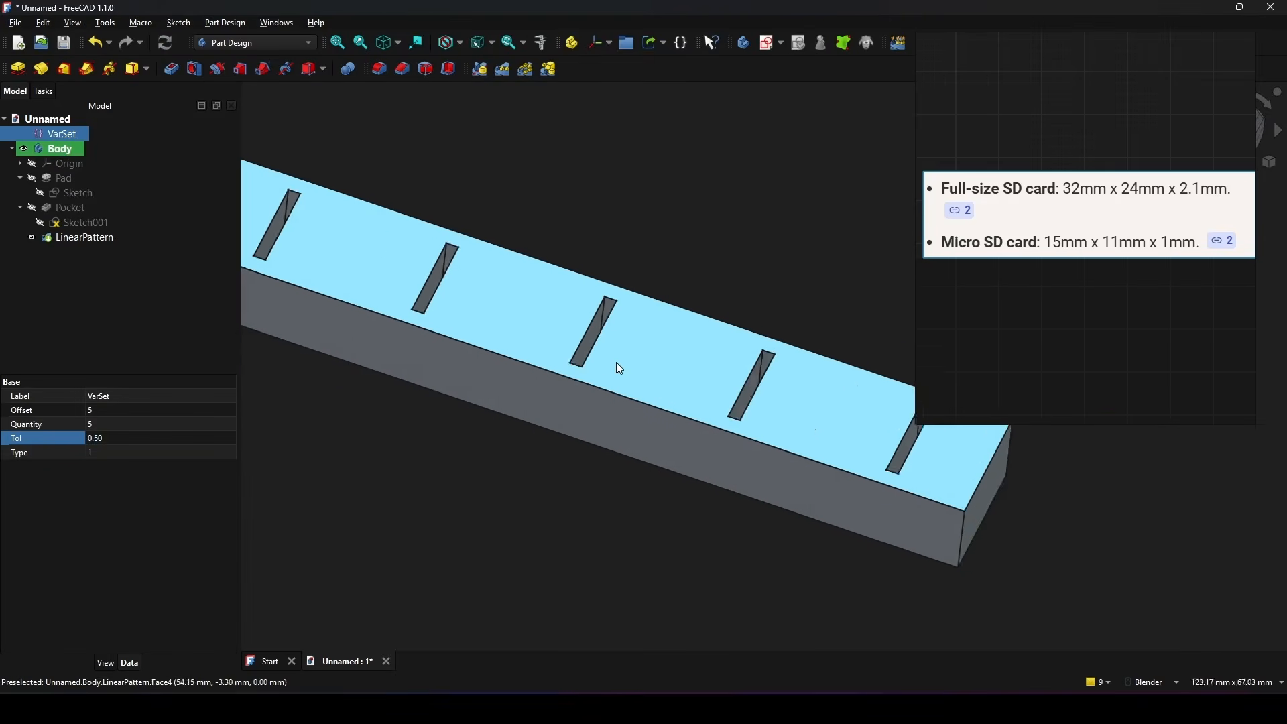
pyautogui.scroll(-3, 617, 362)
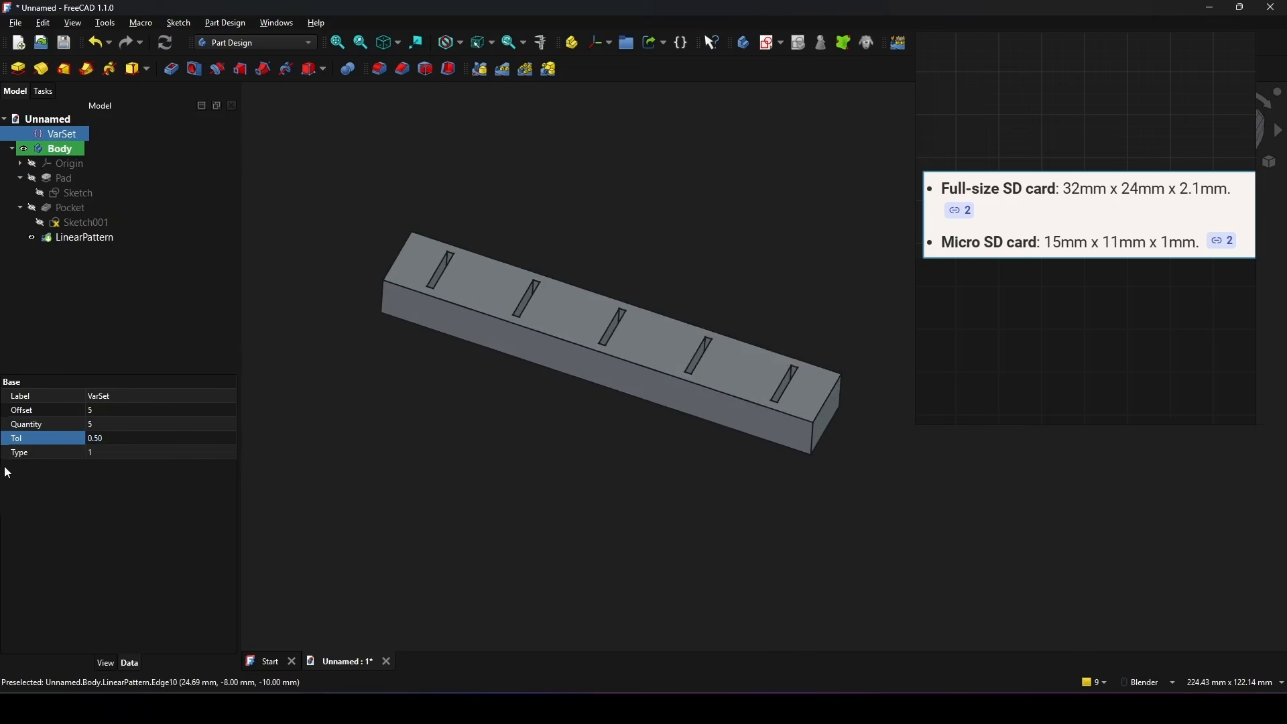
# Step: Set the VarSet's Type to 0 and its Offset to 10
pyautogui.click(77, 455)
pyautogui.click(118, 455)
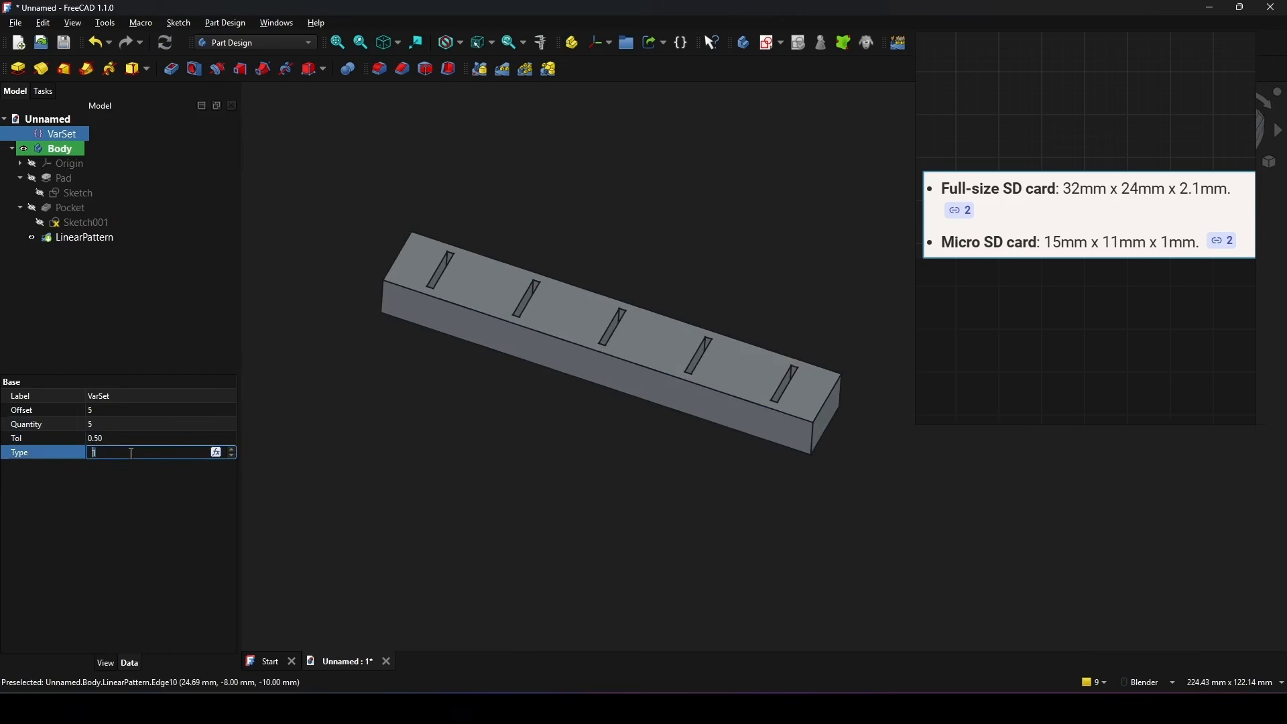
pyautogui.write('0')
pyautogui.press('Return')
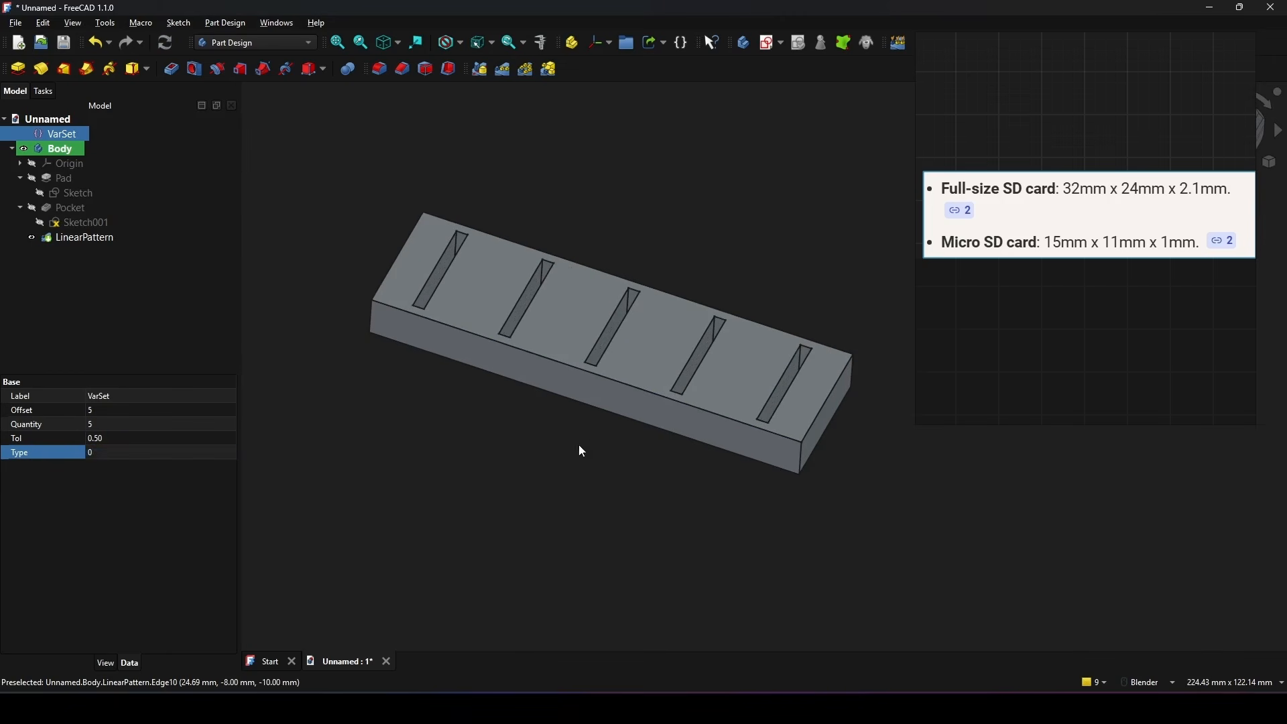
pyautogui.click(103, 416)
pyautogui.write('10')
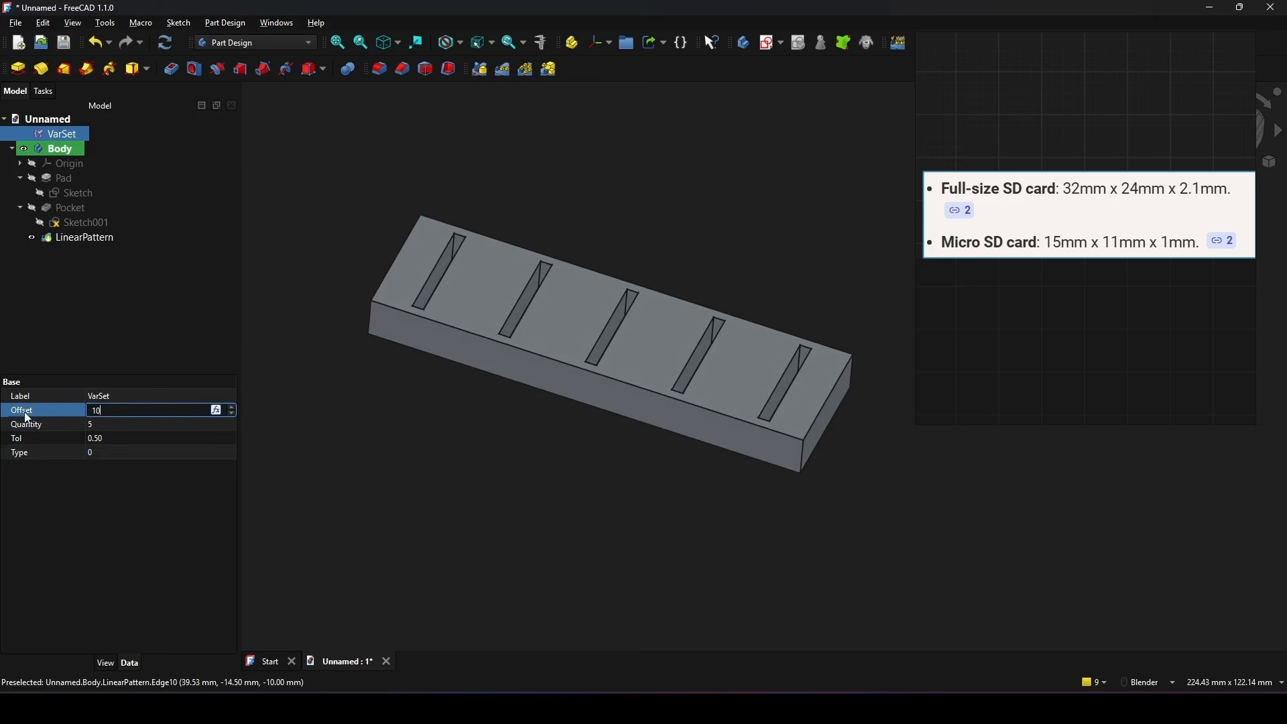
pyautogui.click(63, 422)
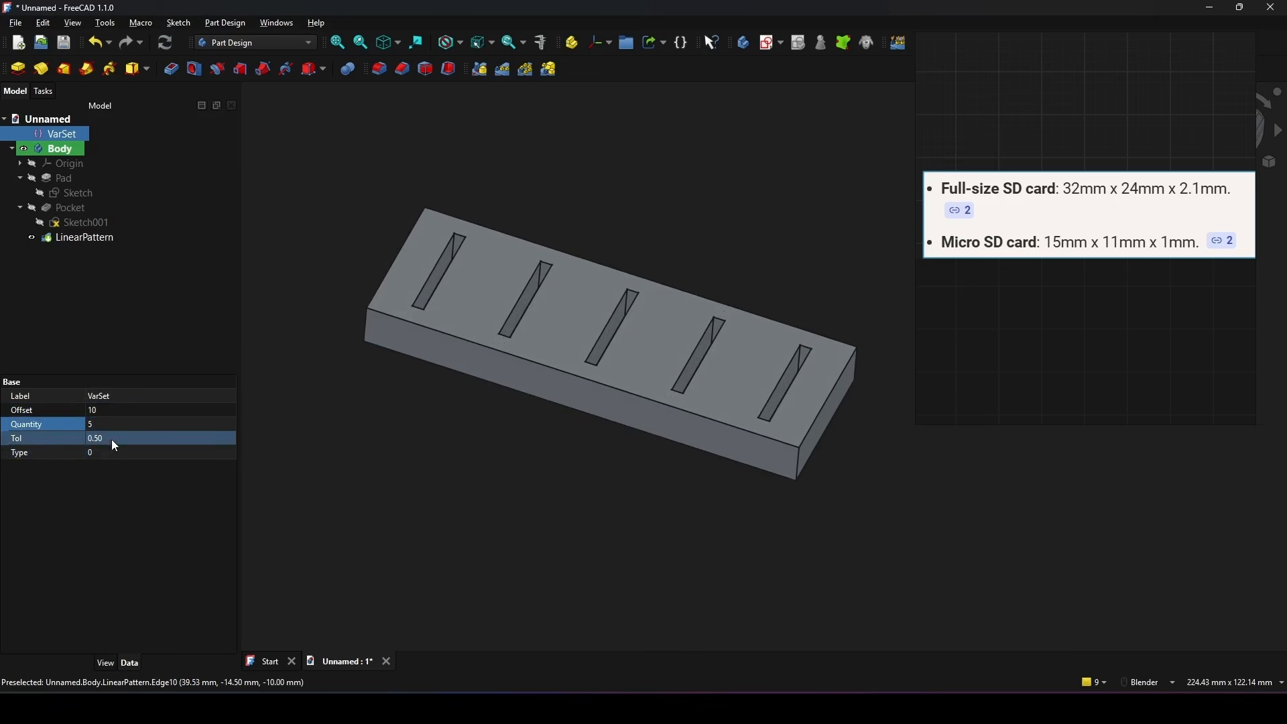
# Step: Set the VarSet's Quantity to 10 and examine the whole block with its slots
pyautogui.click(102, 424)
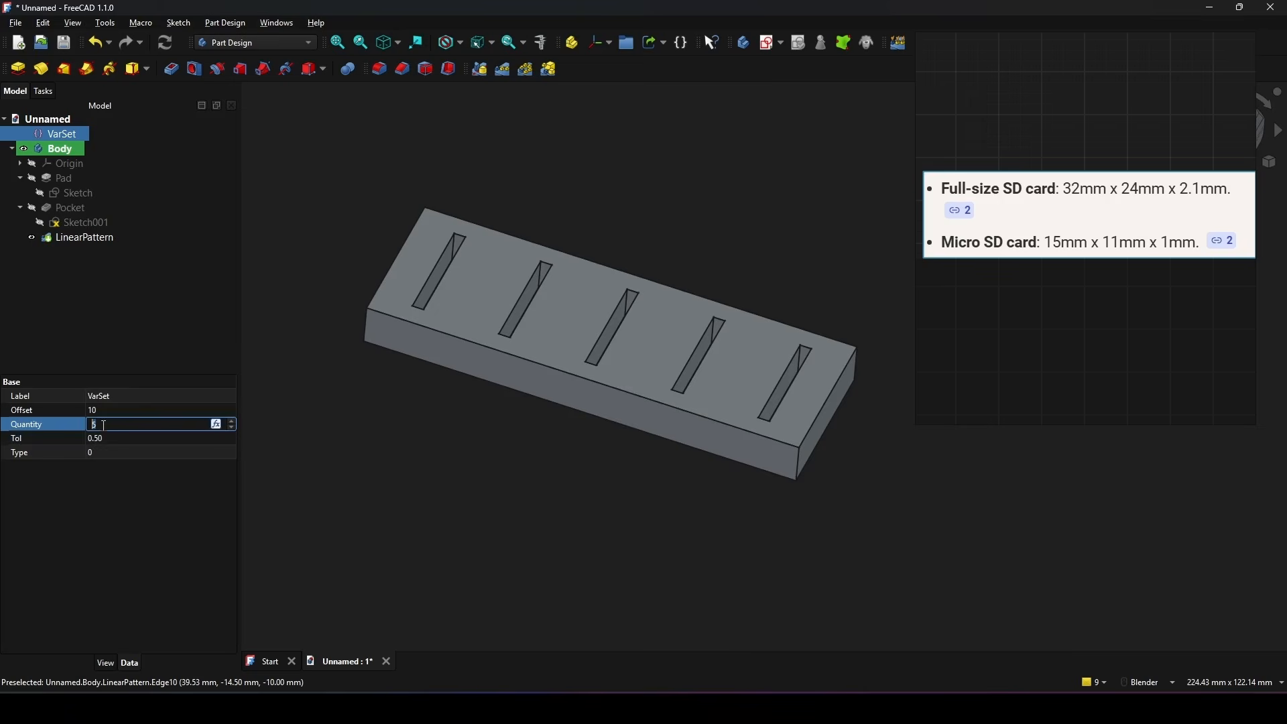
pyautogui.write('10')
pyautogui.click(26, 437)
pyautogui.scroll(-3, 590, 375)
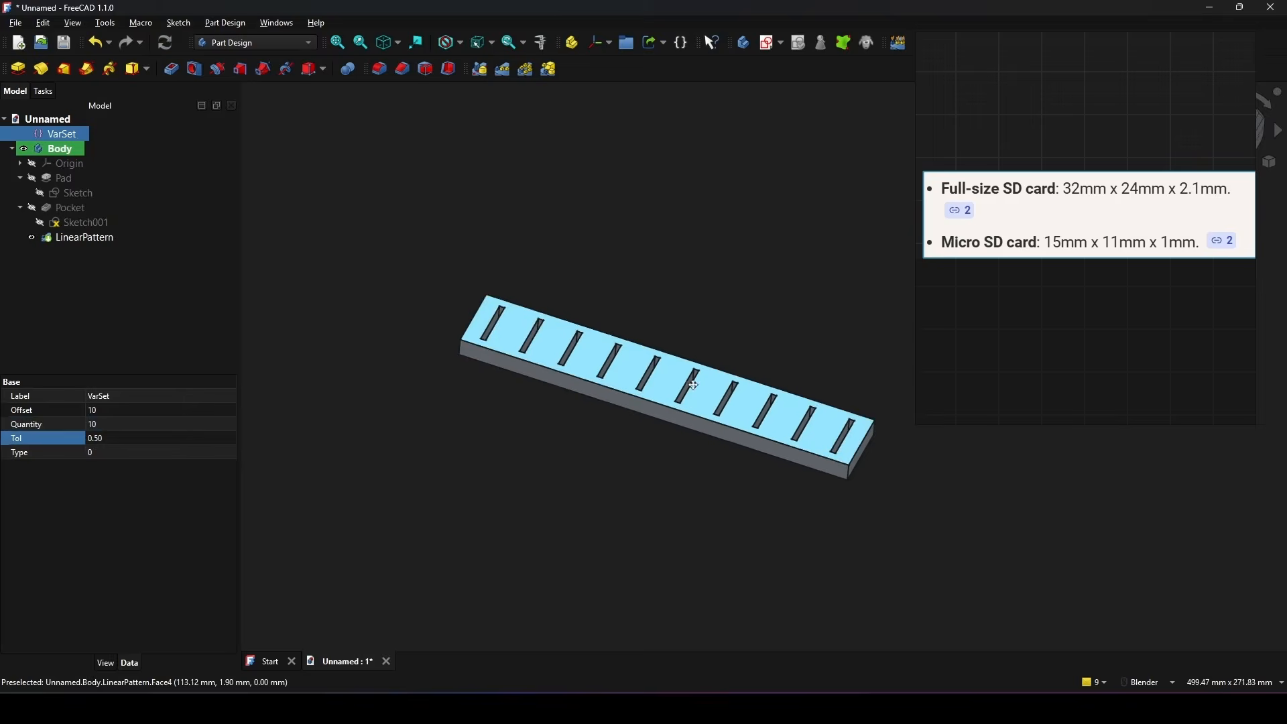
pyautogui.moveTo(696, 398)
pyautogui.keyDown('shift'); pyautogui.mouseDown(button='middle')
pyautogui.moveTo(685, 436)
pyautogui.moveTo(732, 434)
pyautogui.moveTo(751, 395)
pyautogui.moveTo(699, 353)
pyautogui.mouseUp(button='middle'); pyautogui.keyUp('shift')
pyautogui.scroll(2, 688, 437)
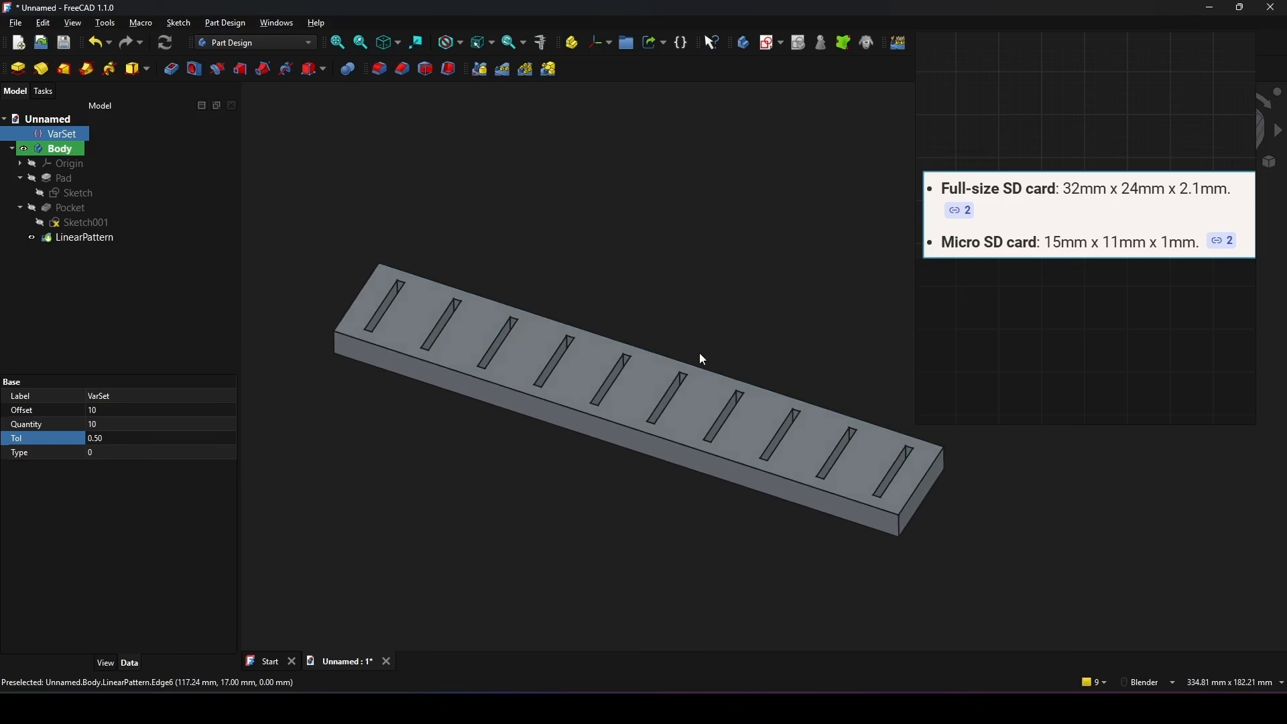